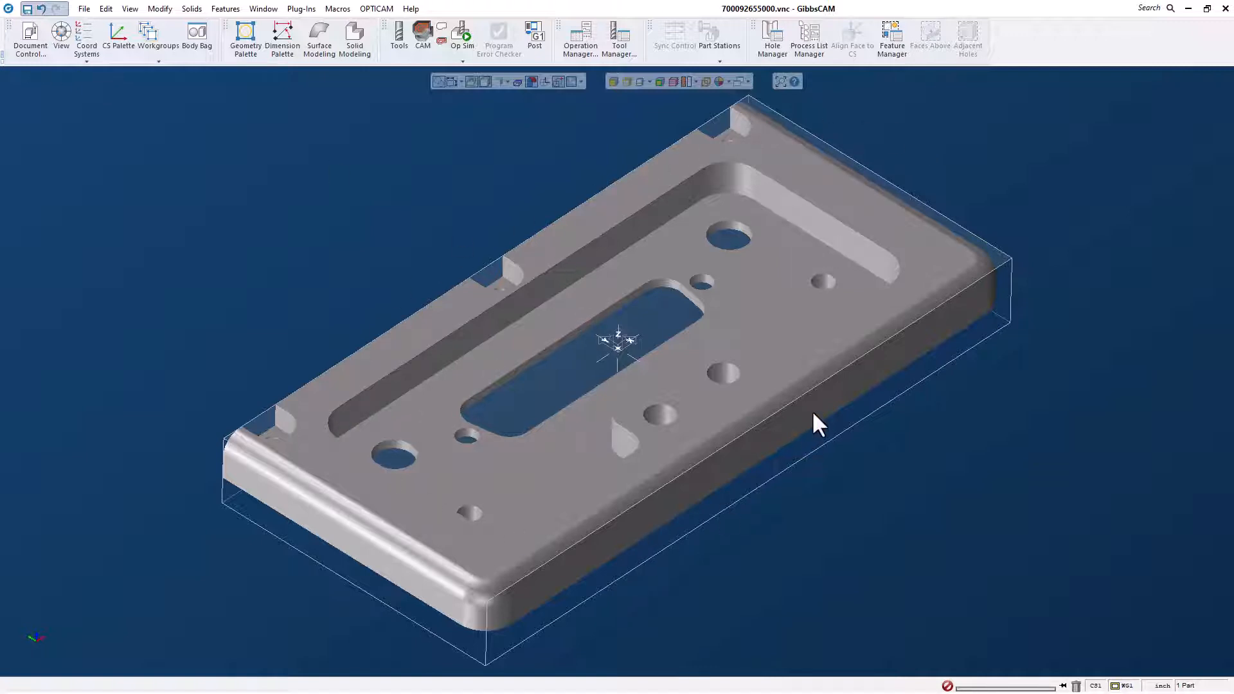
- Select the plate's solid body and start the 5th Axis Vise macro
{"action": "left_click", "coordinate": [499, 371]}
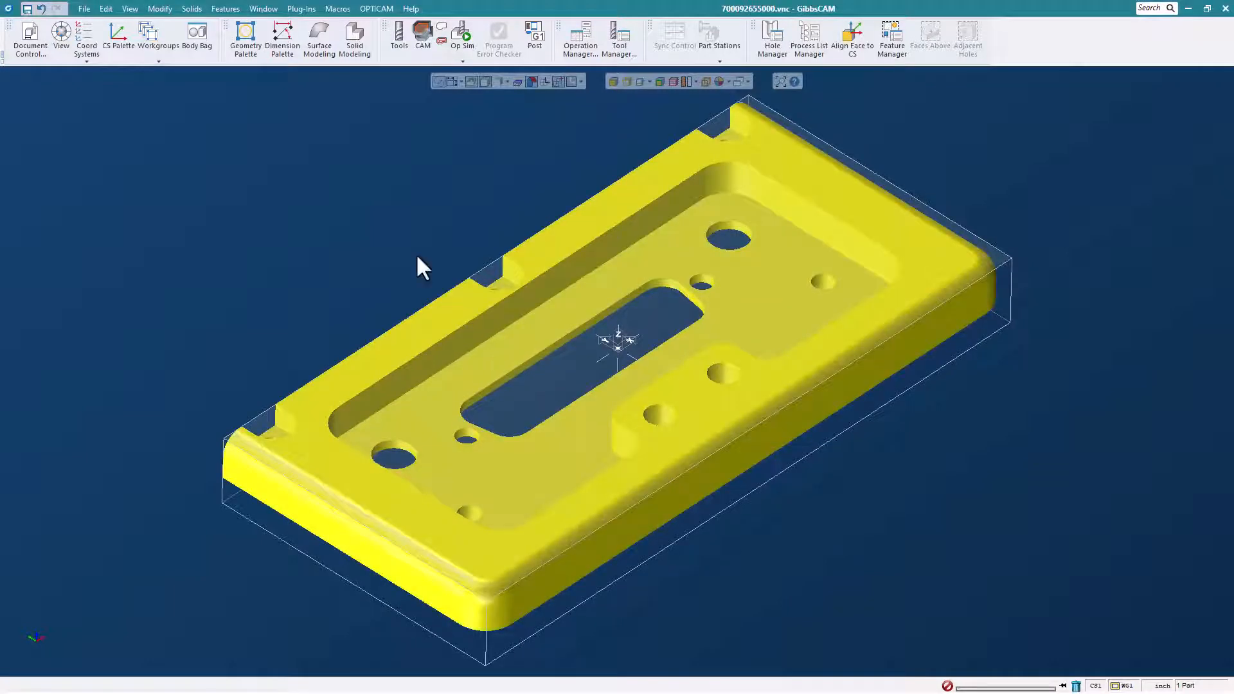
{"action": "left_click", "coordinate": [339, 10]}
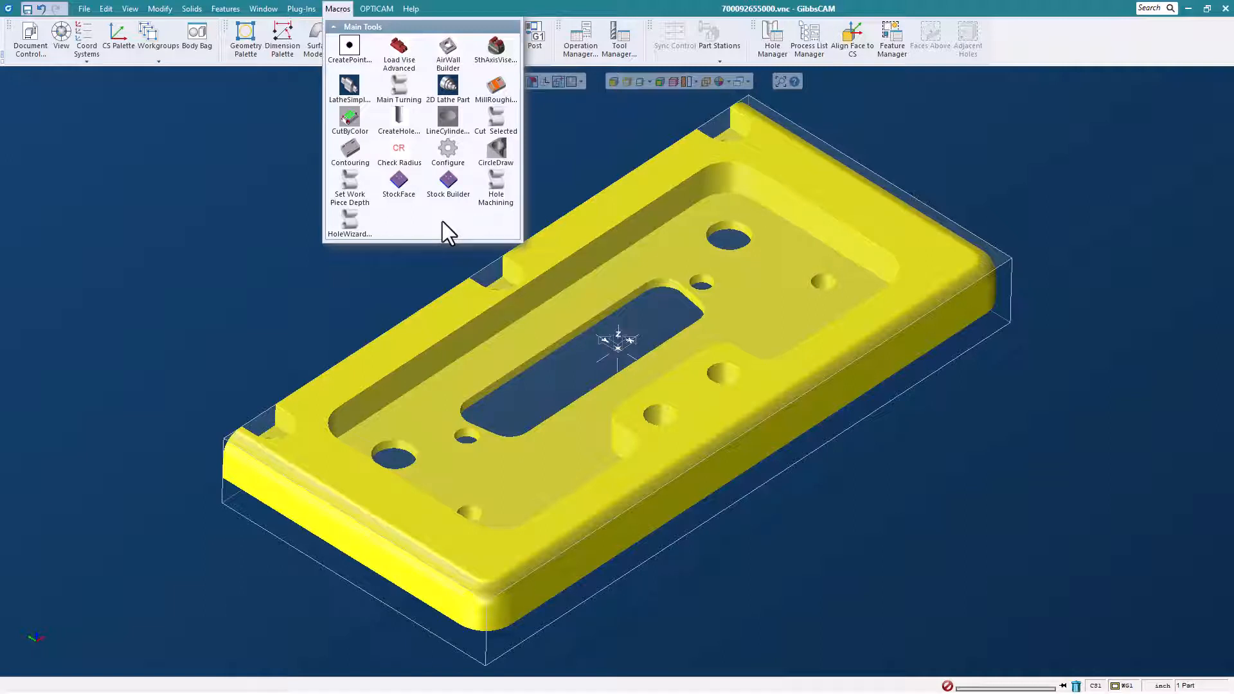
{"action": "left_click", "coordinate": [495, 51]}
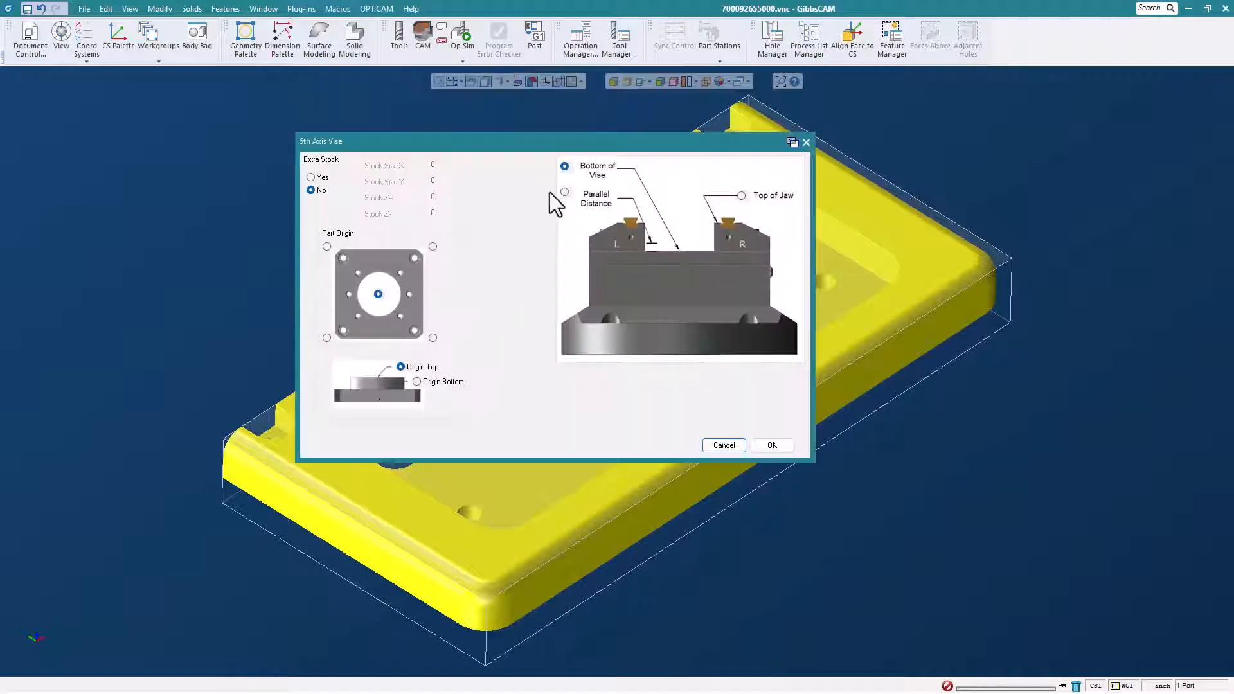
{"action": "left_click_drag", "start_coordinate": [564, 143], "coordinate": [582, 136]}
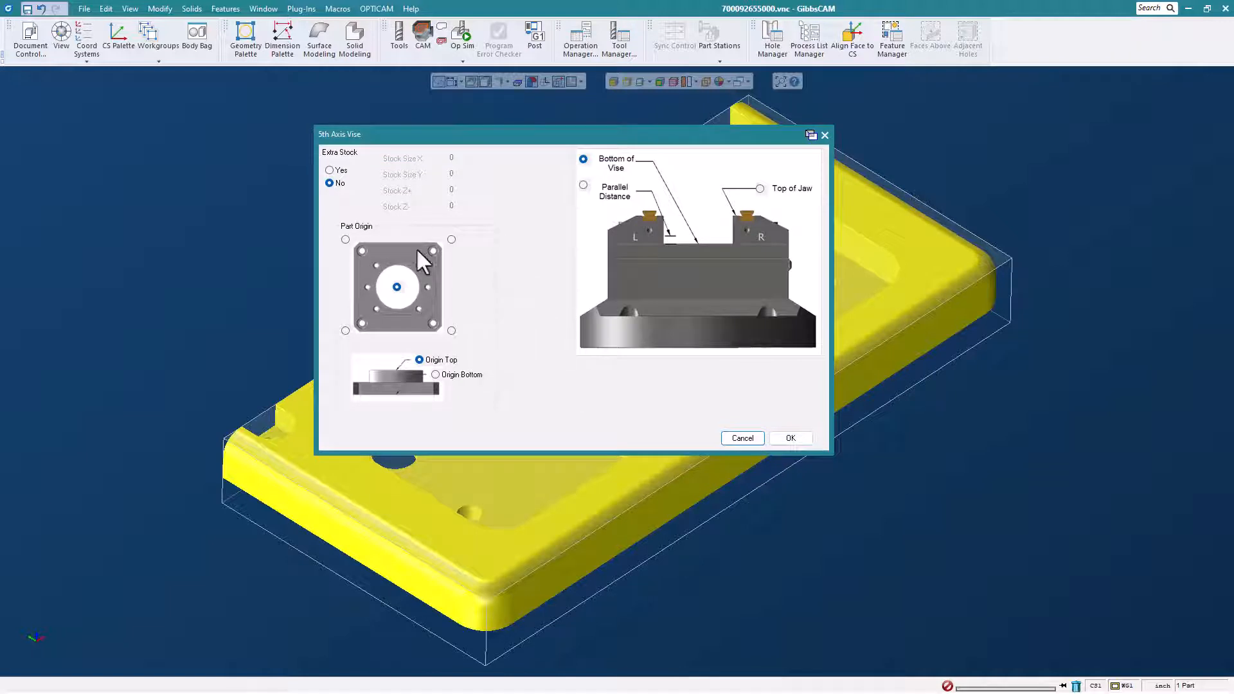
- Enable extra stock for the vise setup with Stock Size X 0.05, Y 0.05, Z+ 0.05 and Z- 0.1
{"action": "left_click", "coordinate": [330, 170]}
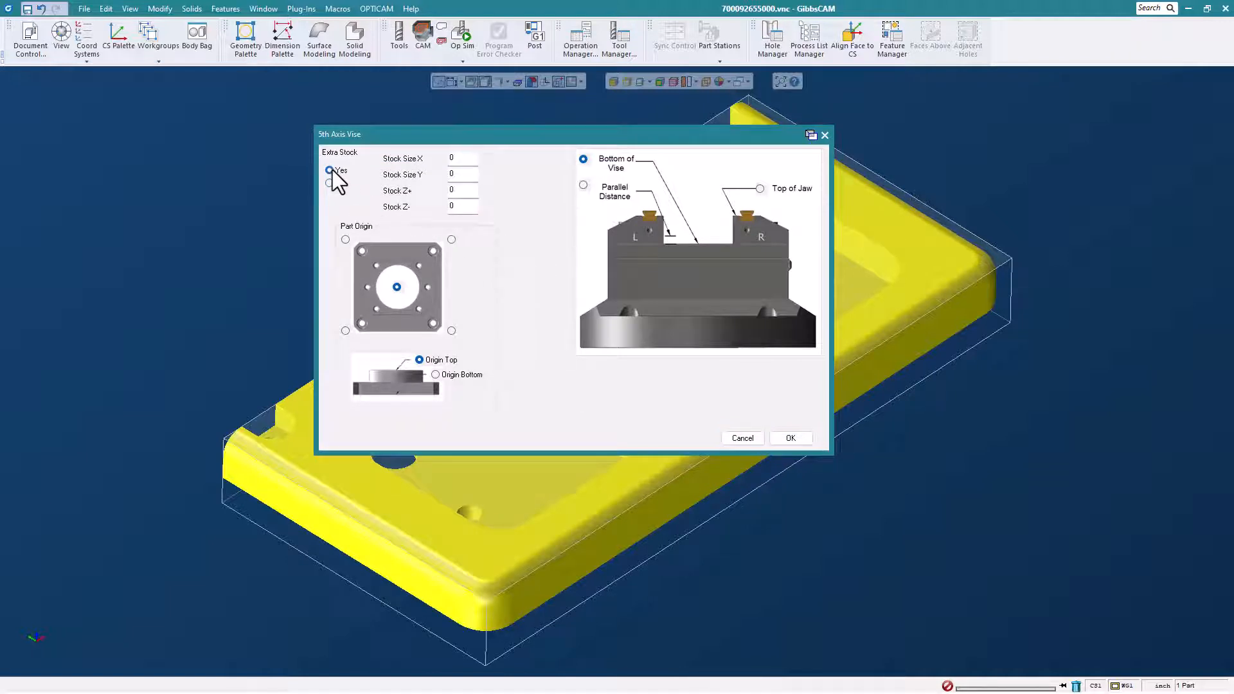
{"action": "double_click", "coordinate": [463, 158]}
{"action": "type", "text": ".05"}
{"action": "double_click", "coordinate": [462, 174]}
{"action": "type", "text": ".05"}
{"action": "double_click", "coordinate": [456, 189]}
{"action": "type", "text": ".05"}
{"action": "double_click", "coordinate": [457, 209]}
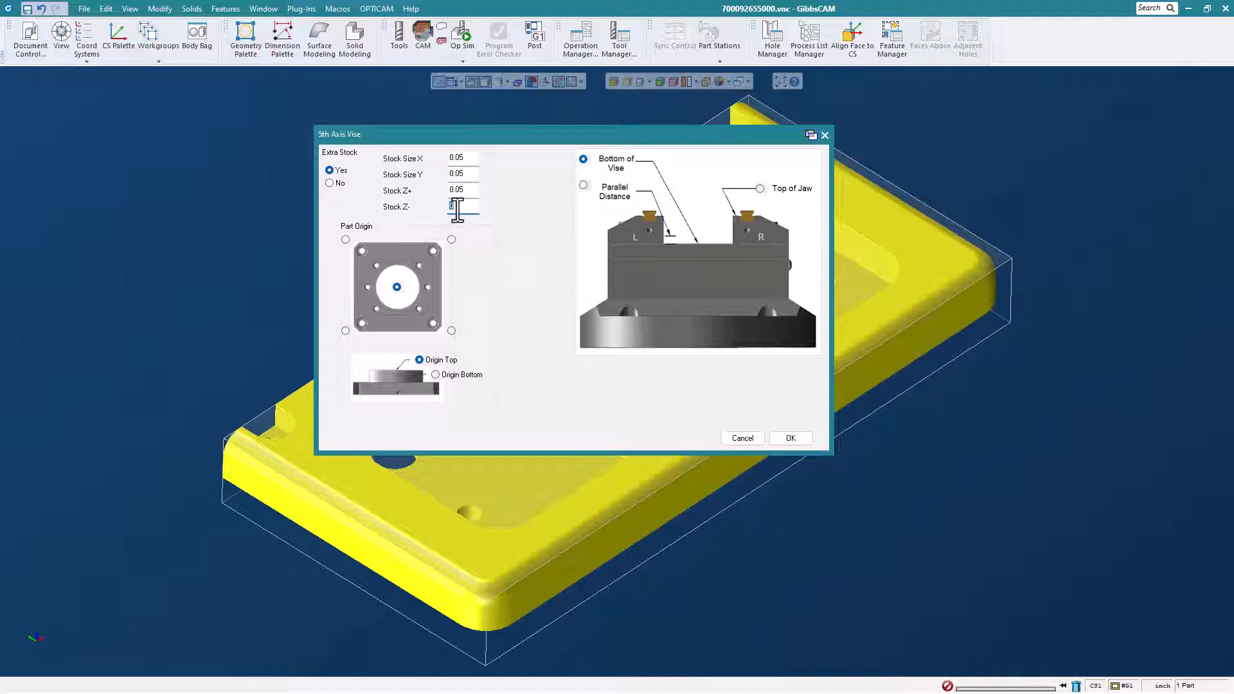
{"action": "type", "text": ".1"}
{"action": "left_click_drag", "start_coordinate": [562, 136], "coordinate": [546, 126]}
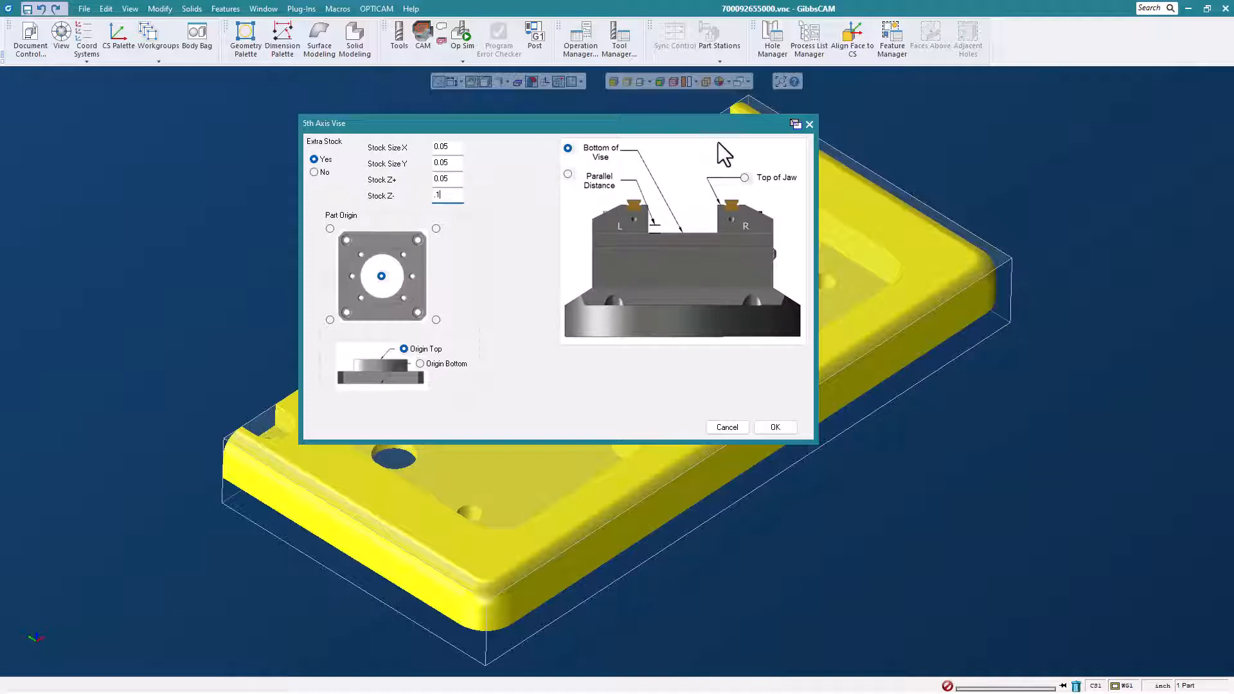
- Locate the plate by Top of Jaw, load the vise model around it and clear the selection
{"action": "left_click", "coordinate": [744, 178]}
{"action": "left_click", "coordinate": [773, 428]}
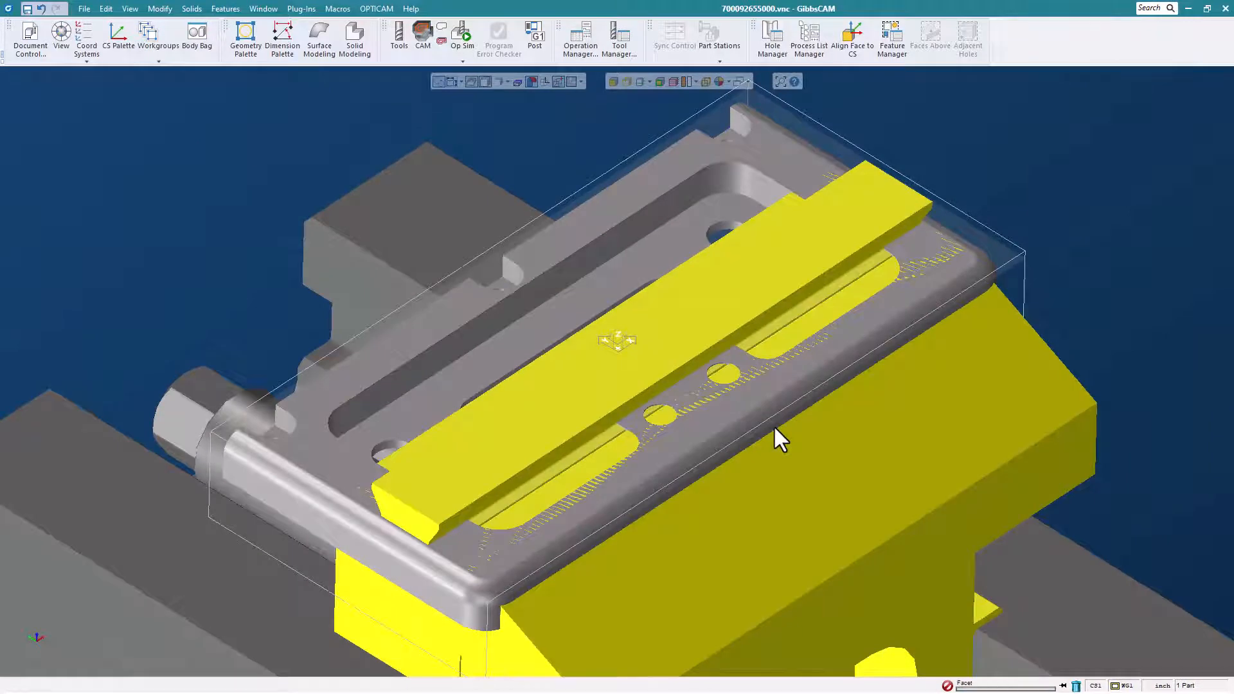
{"action": "scroll", "coordinate": [715, 441], "scroll_direction": "down", "scroll_amount": 5}
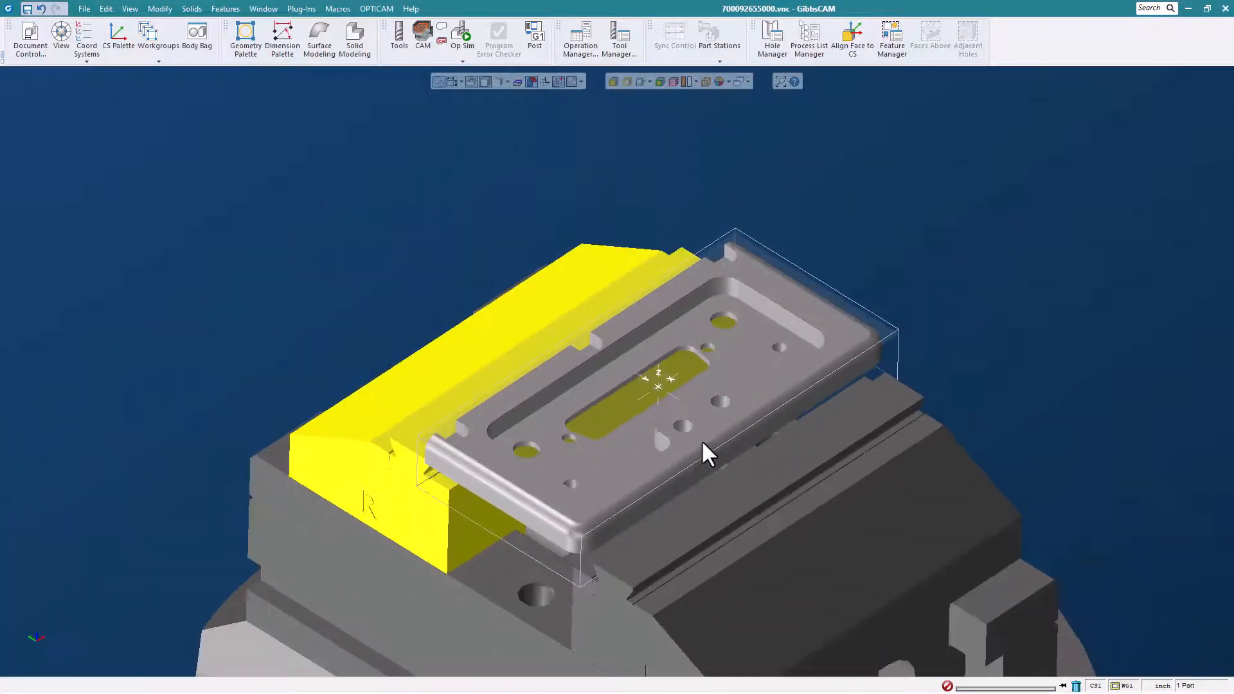
{"action": "middle_click_drag", "start_coordinate": [654, 368], "coordinate": [605, 277]}
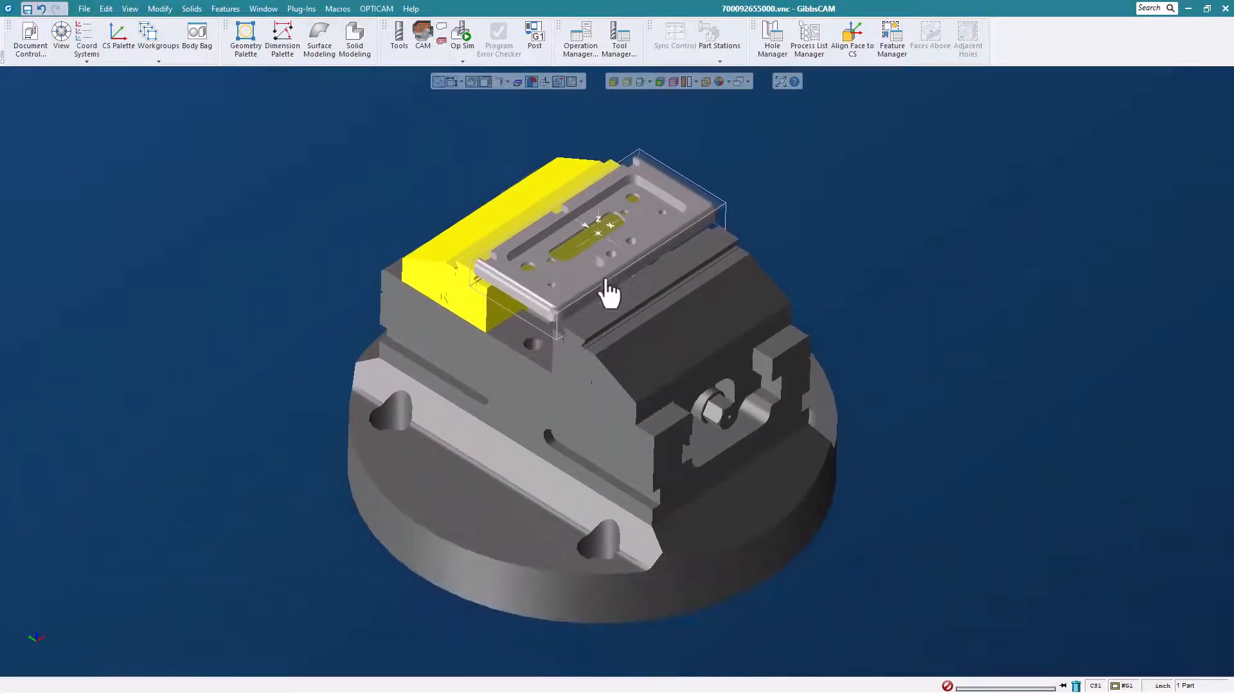
{"action": "left_click", "coordinate": [762, 282]}
{"action": "middle_click_drag", "start_coordinate": [556, 484], "coordinate": [774, 180]}
{"action": "middle_click_drag", "start_coordinate": [611, 231], "coordinate": [623, 273]}
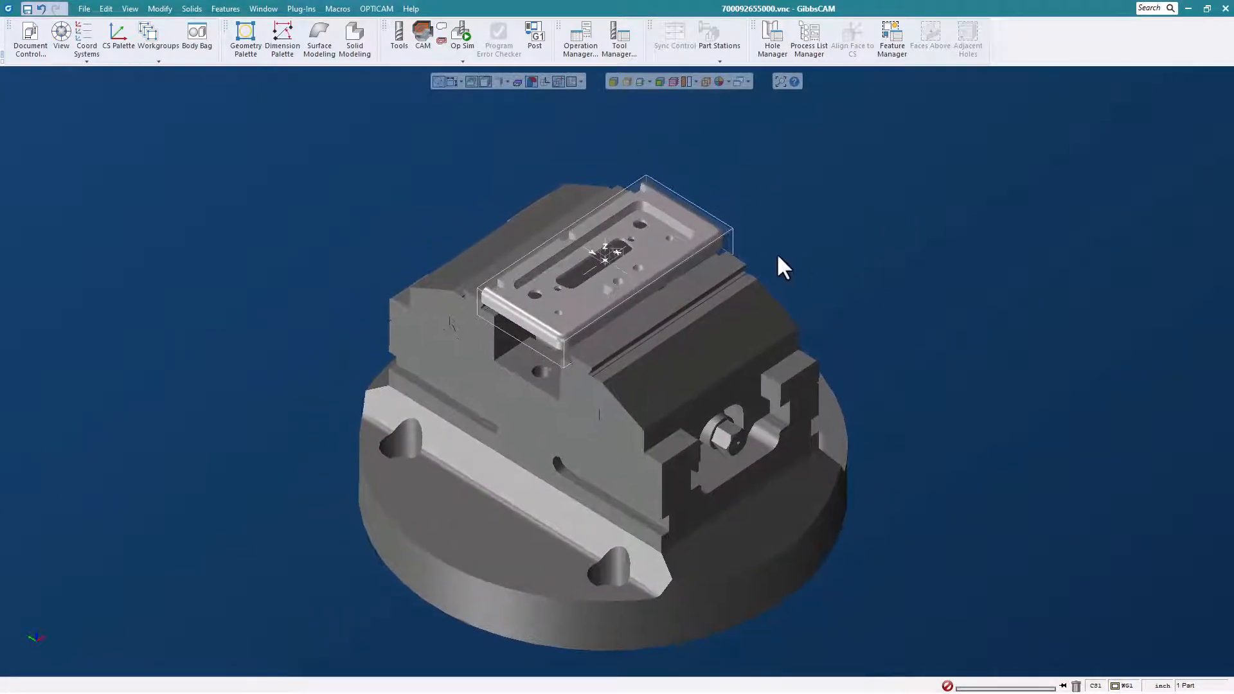
{"action": "scroll", "coordinate": [692, 236], "scroll_direction": "up", "scroll_amount": 1}
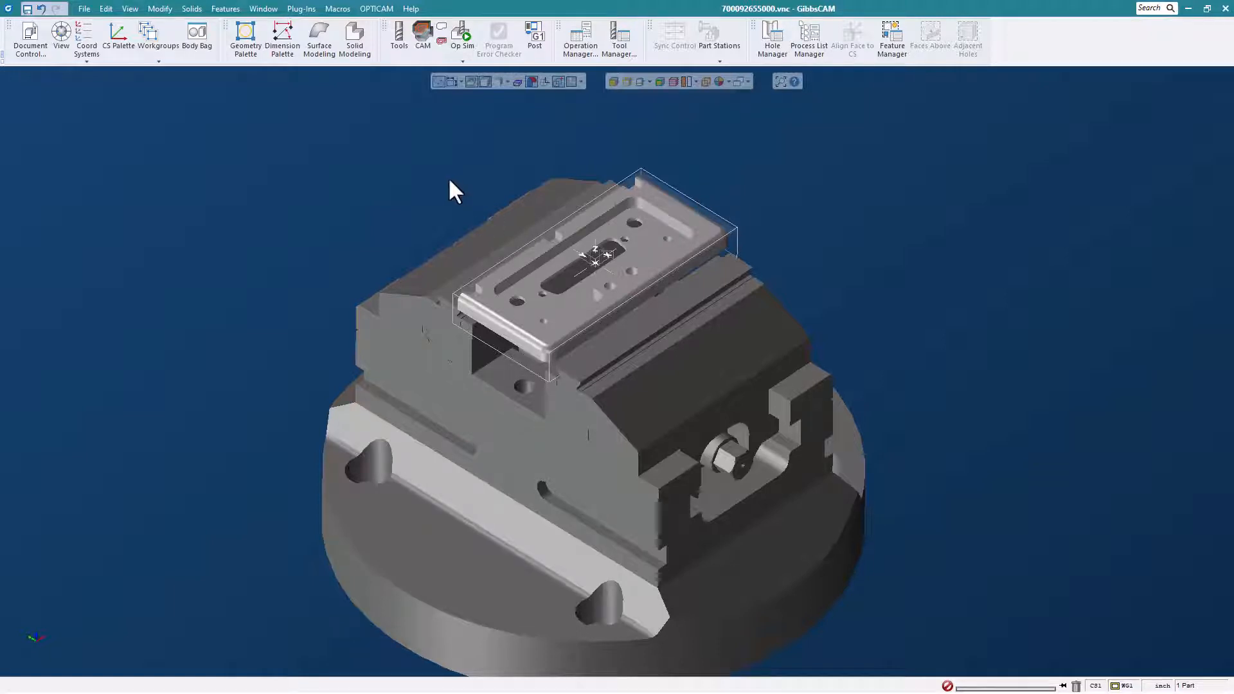
- Show the tool list together with the machining process and operation lists
{"action": "left_click", "coordinate": [398, 38]}
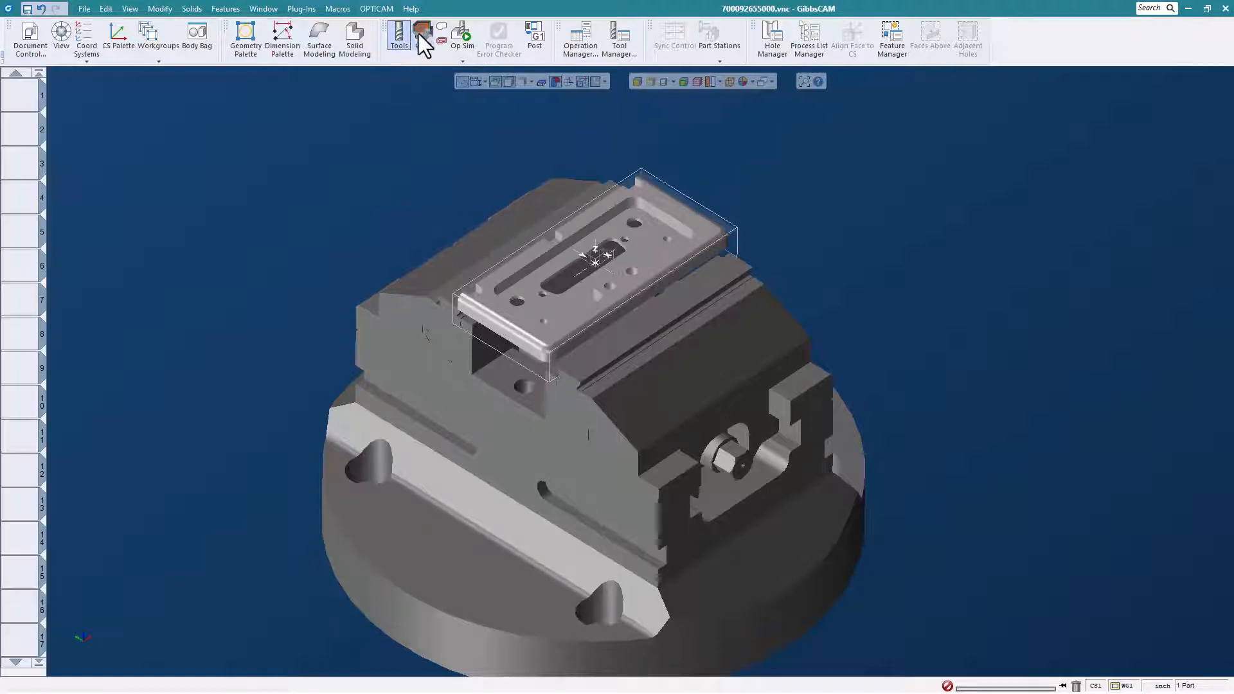
{"action": "left_click", "coordinate": [422, 35]}
{"action": "scroll", "coordinate": [429, 194], "scroll_direction": "down", "scroll_amount": 1}
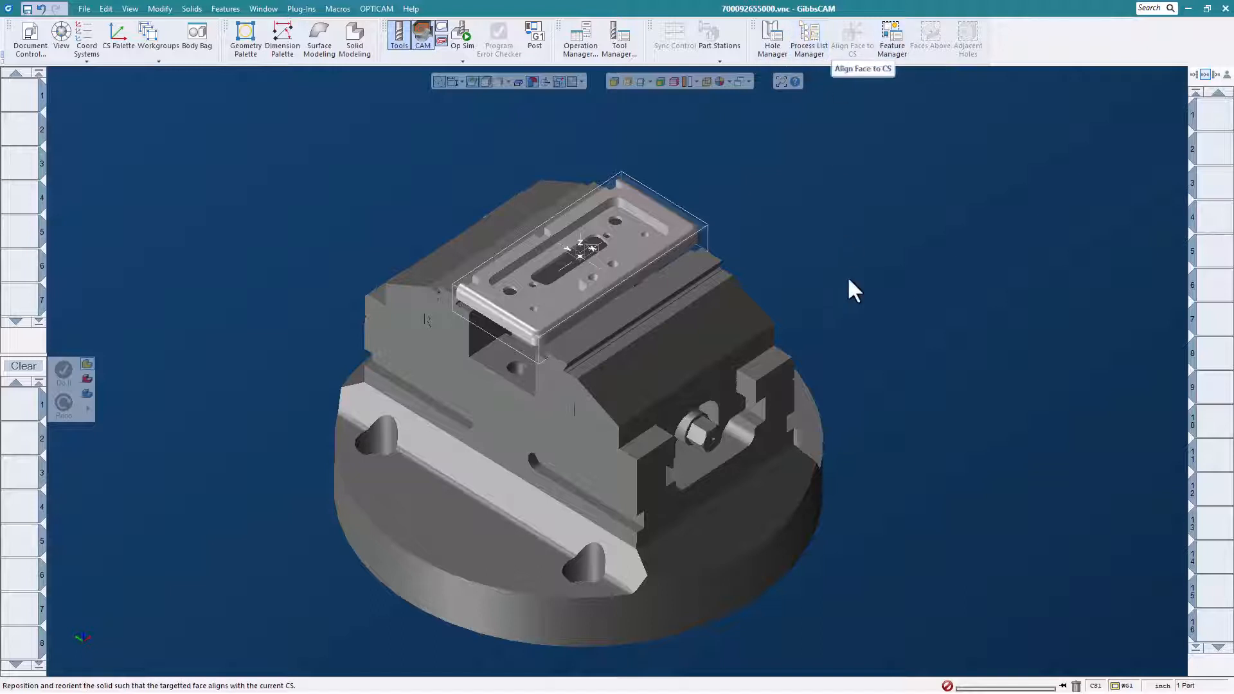
{"action": "right_click", "coordinate": [33, 411]}
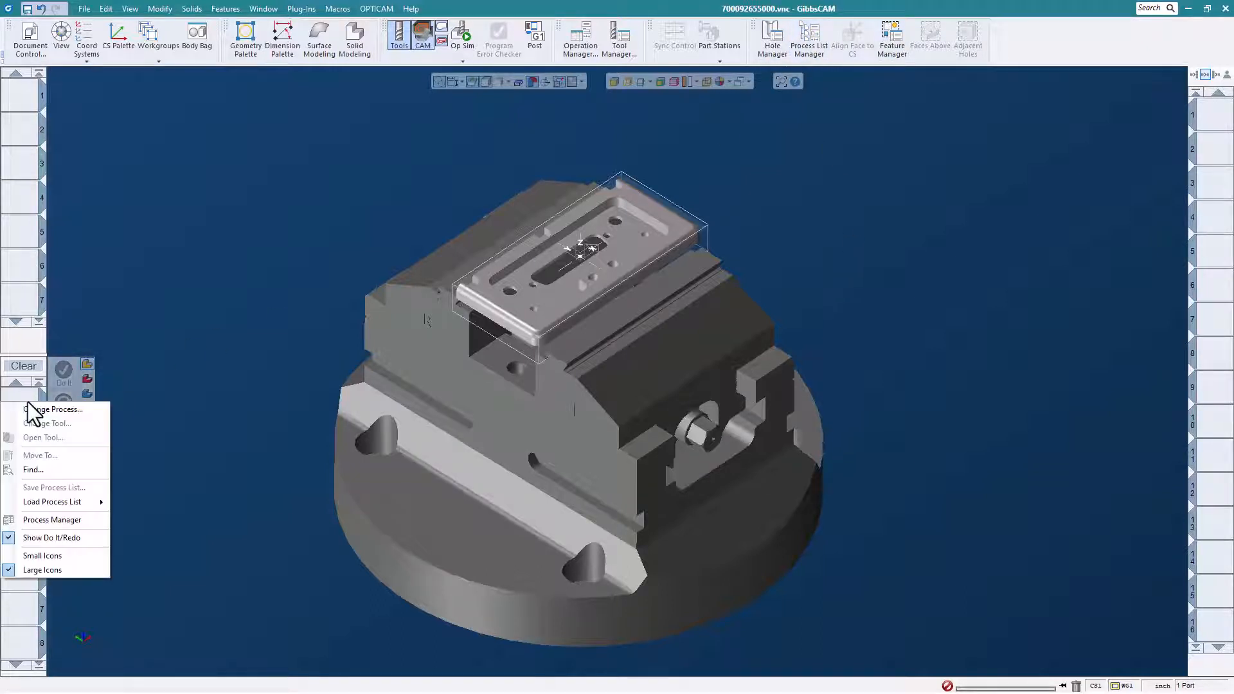
{"action": "mouse_move", "coordinate": [59, 502]}
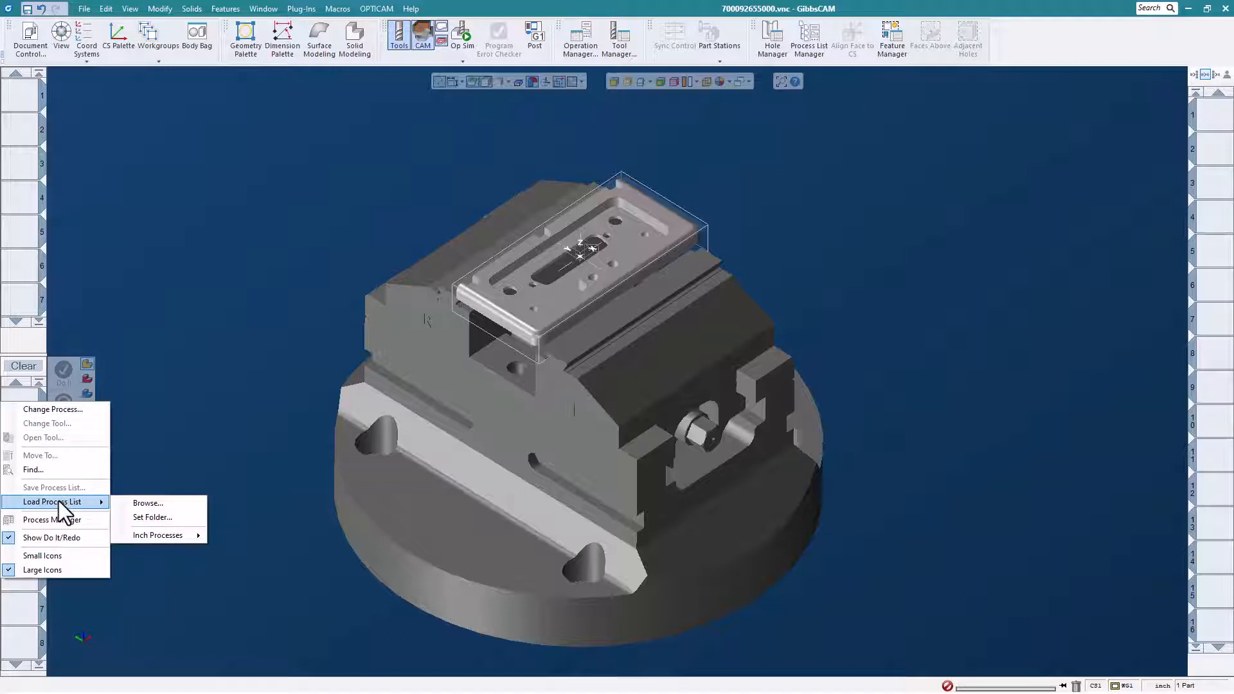
{"action": "key", "text": "Escape"}
{"action": "key", "text": "Escape"}
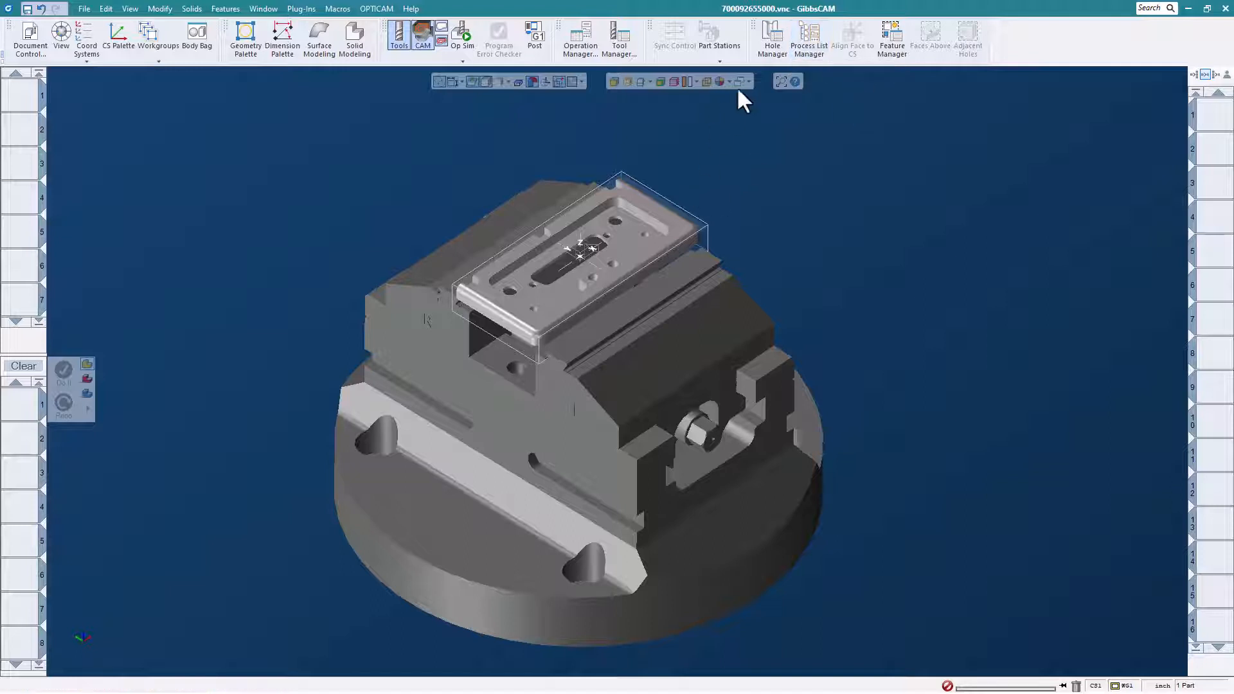
- Load the "2 inch face mill.PRC2" process from the Inch Processes face milling group in the Process Group Manager
{"action": "left_click", "coordinate": [818, 50]}
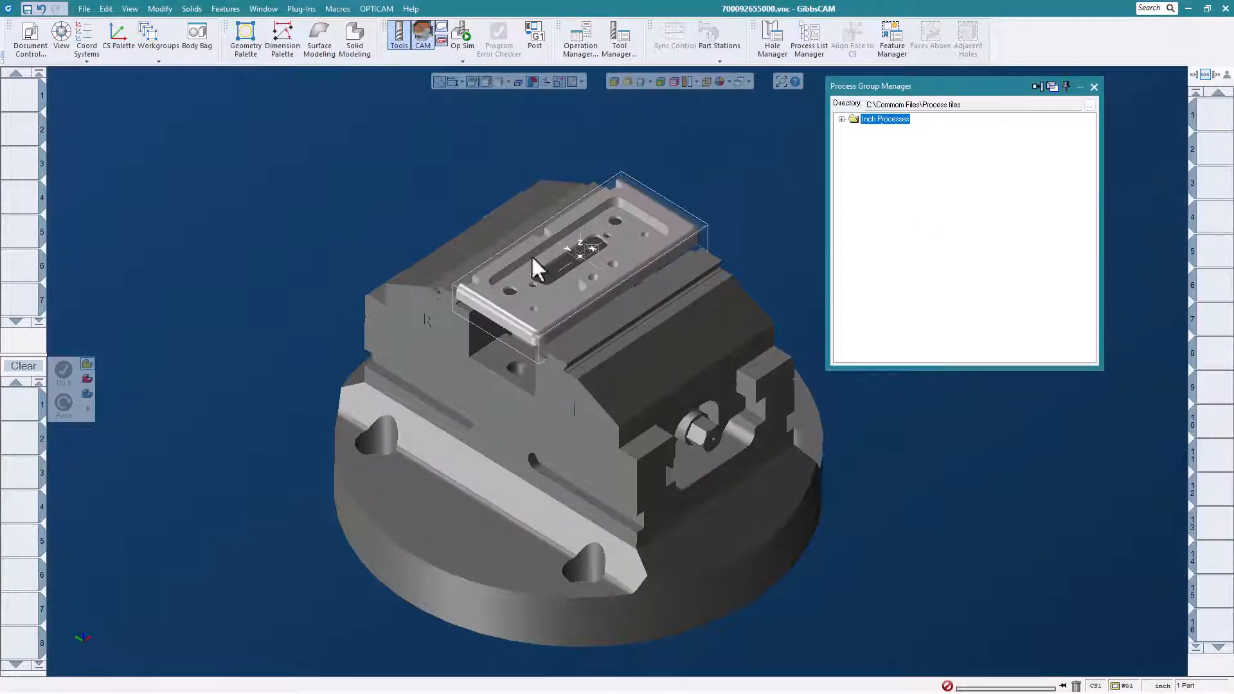
{"action": "left_click", "coordinate": [841, 119]}
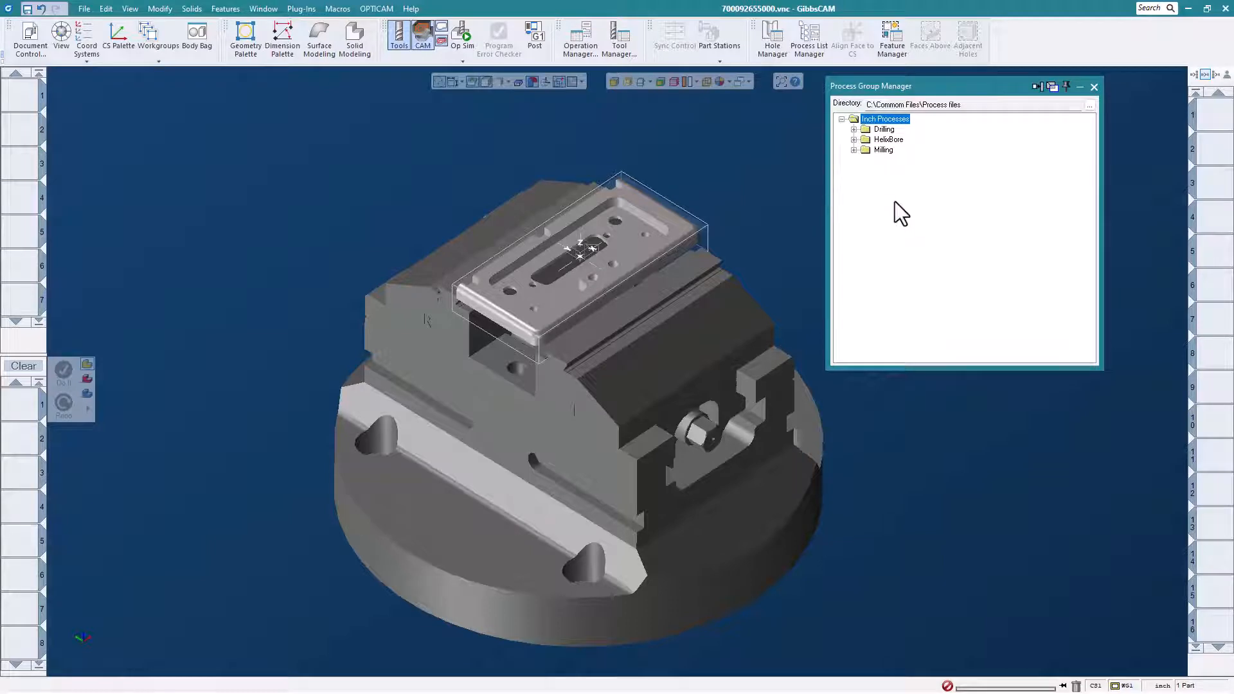
{"action": "left_click", "coordinate": [853, 150]}
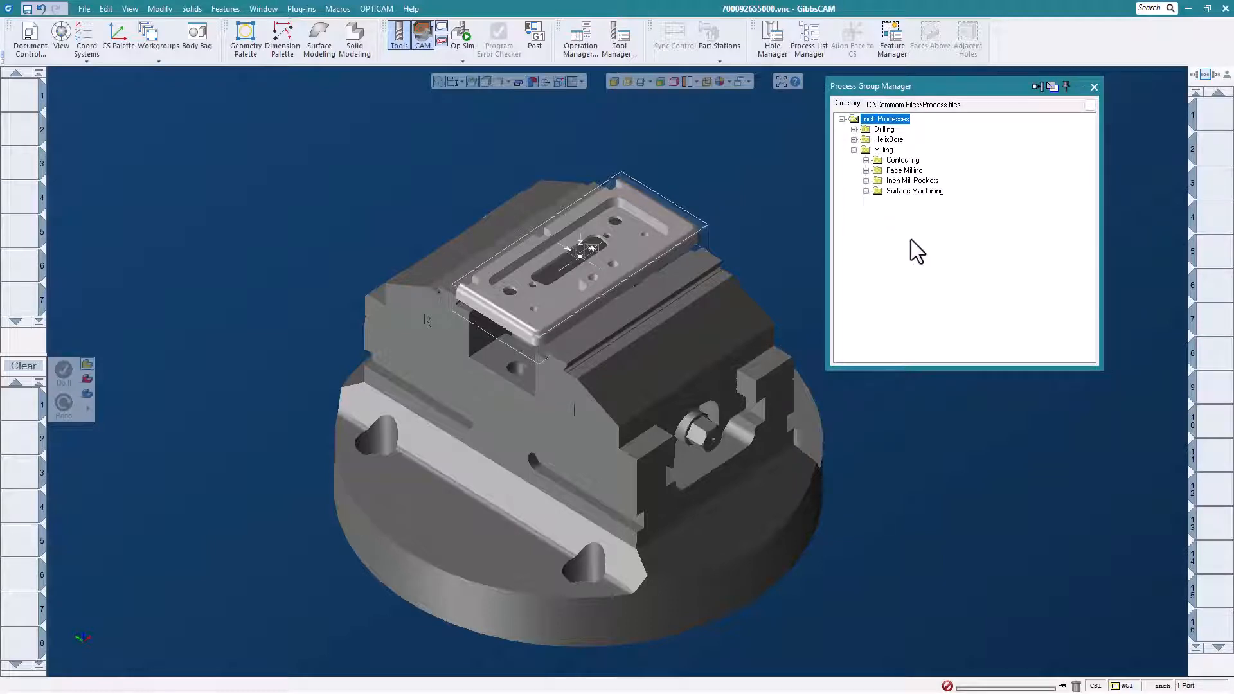
{"action": "left_click", "coordinate": [866, 170]}
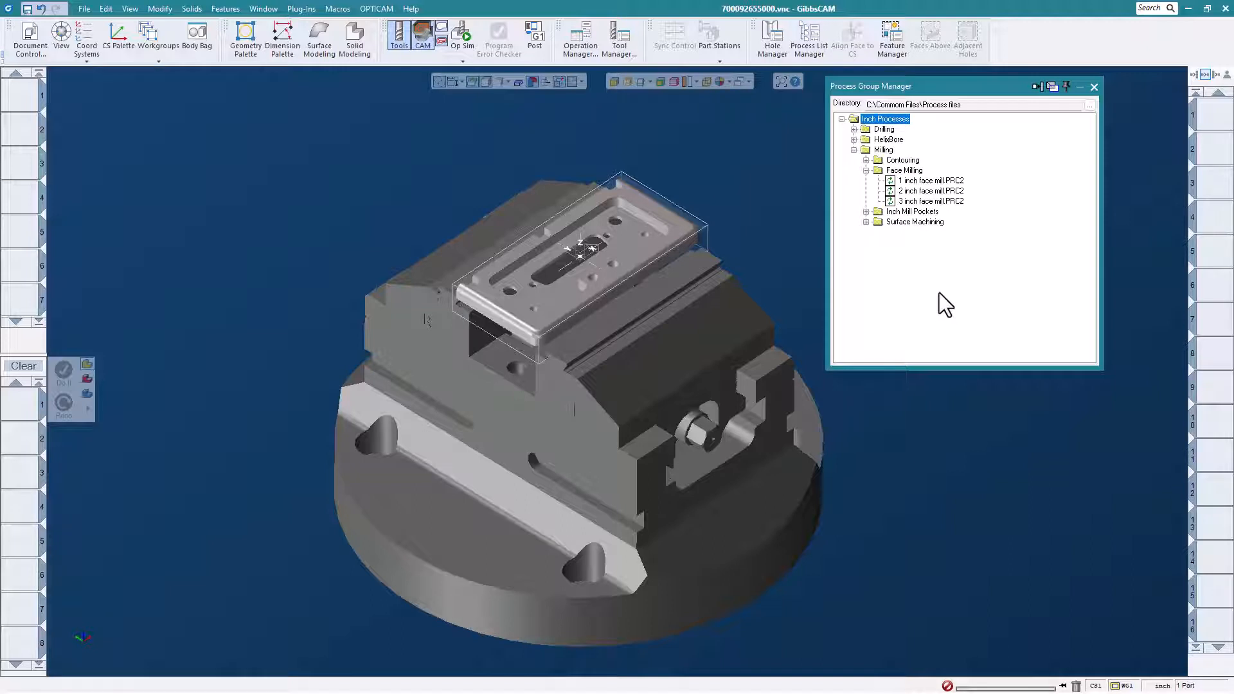
{"action": "left_click", "coordinate": [940, 191]}
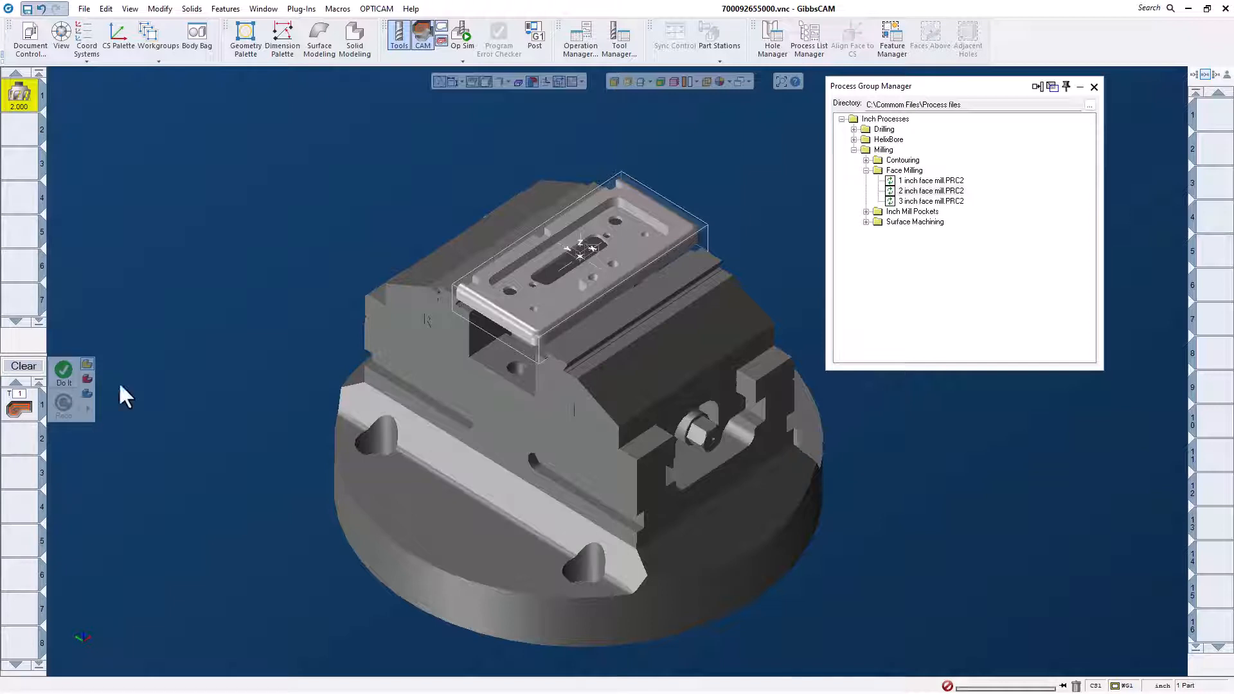
- Generate the face milling toolpath over the plate from the loaded 2 inch face mill process
{"action": "left_click", "coordinate": [65, 376]}
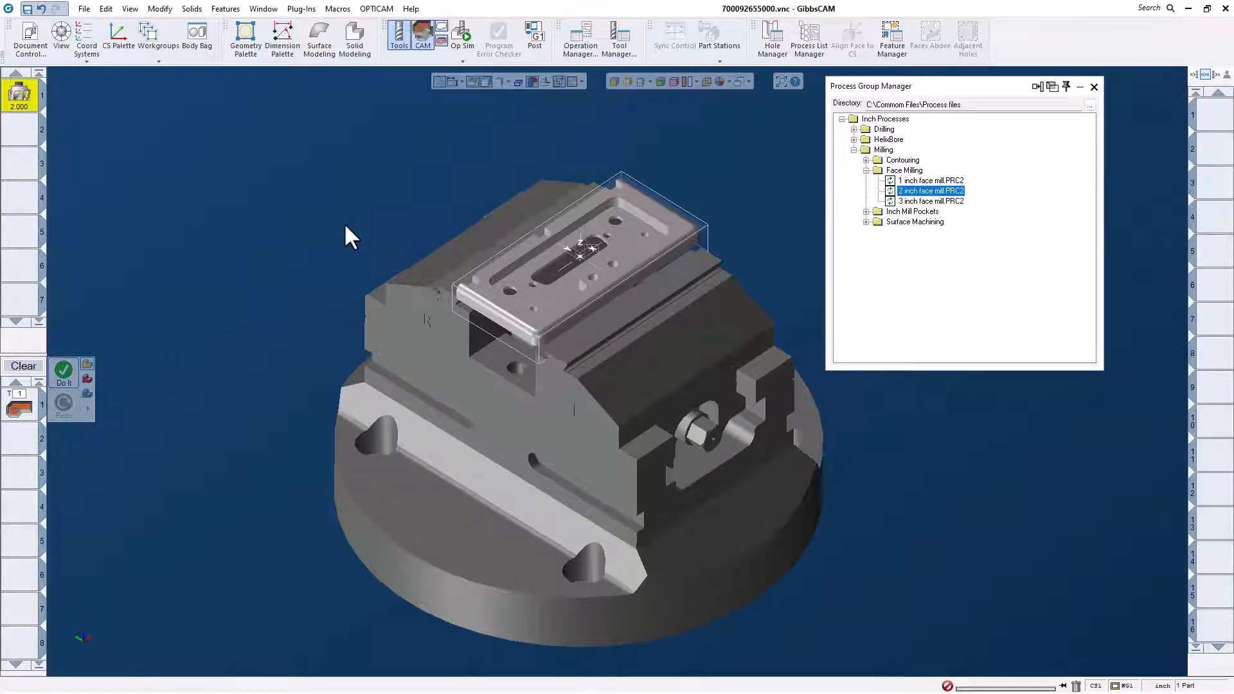
{"action": "left_click", "coordinate": [64, 373]}
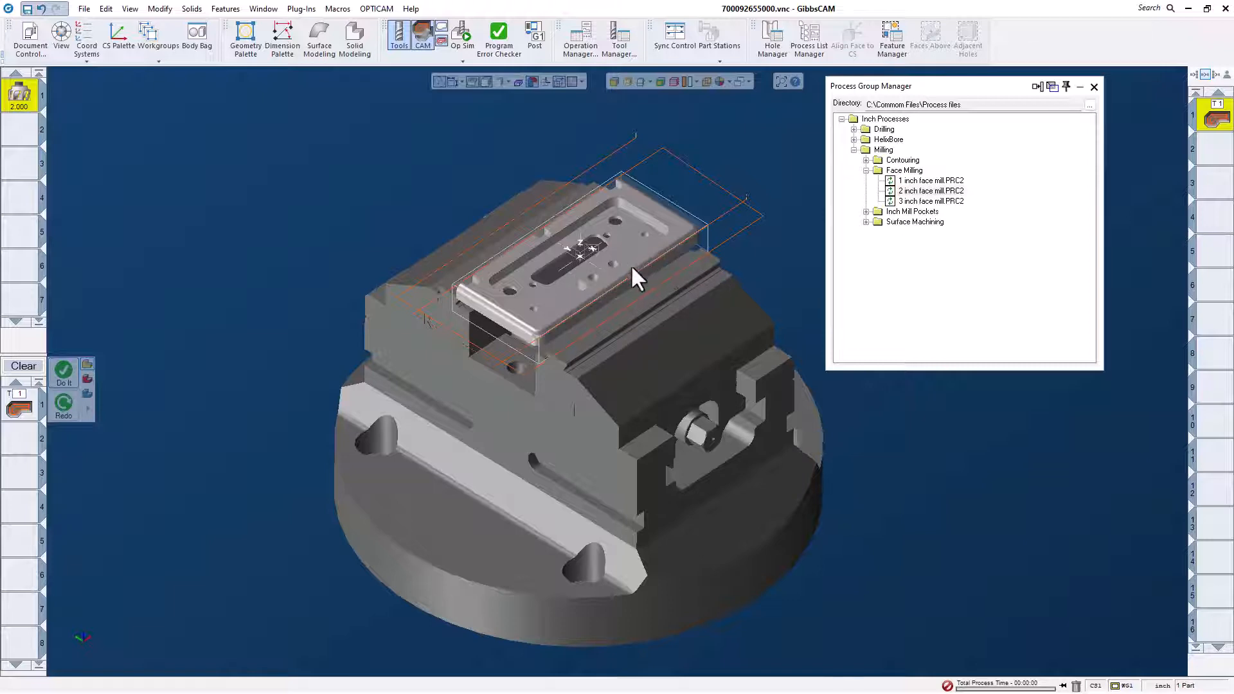
{"action": "scroll", "coordinate": [621, 266], "scroll_direction": "up", "scroll_amount": 1}
{"action": "scroll", "coordinate": [584, 267], "scroll_direction": "down", "scroll_amount": 1}
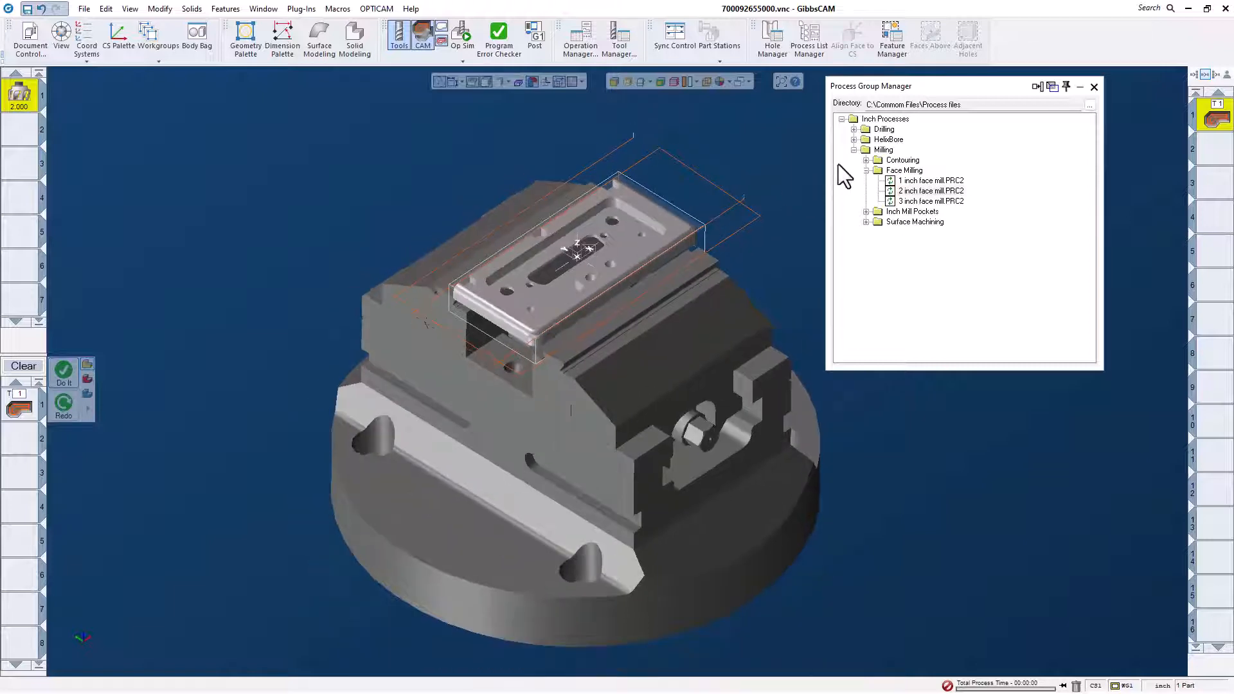
- Load the ".500 Emill 3 Extra Offsets-.100 Extra Stepover.PRC2" process from the Milling contouring group
{"action": "left_click", "coordinate": [853, 151]}
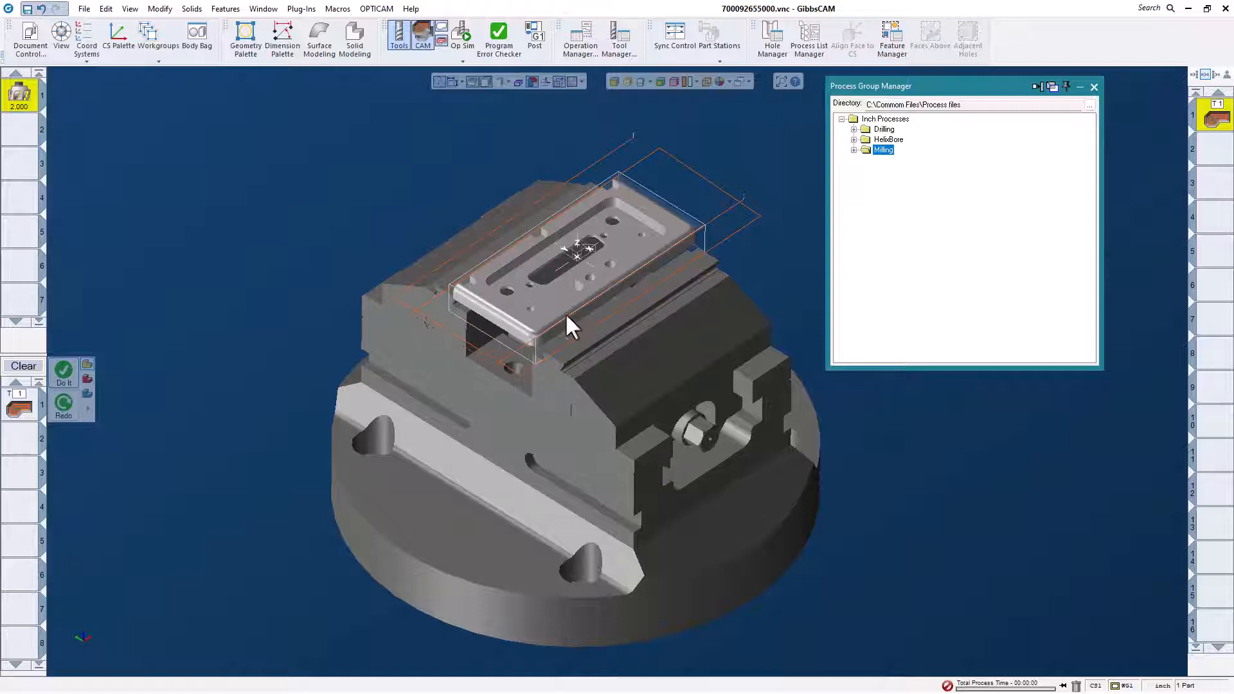
{"action": "left_click", "coordinate": [853, 150]}
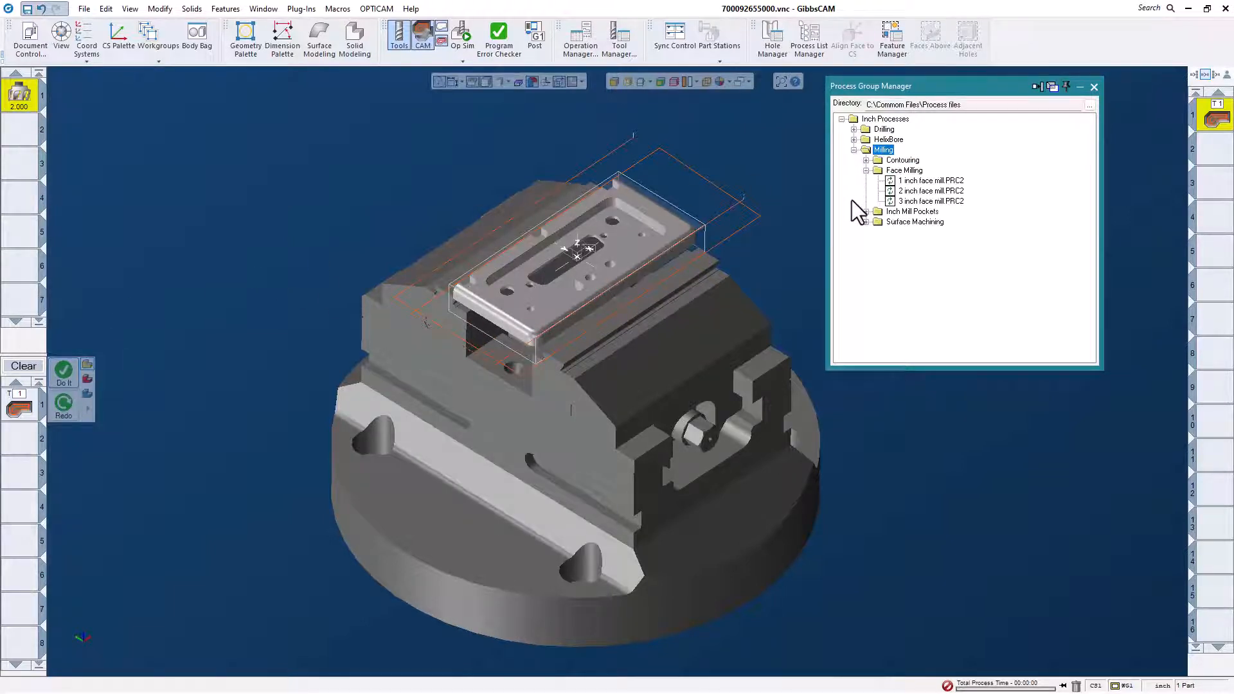
{"action": "left_click", "coordinate": [865, 181]}
{"action": "left_click", "coordinate": [865, 160]}
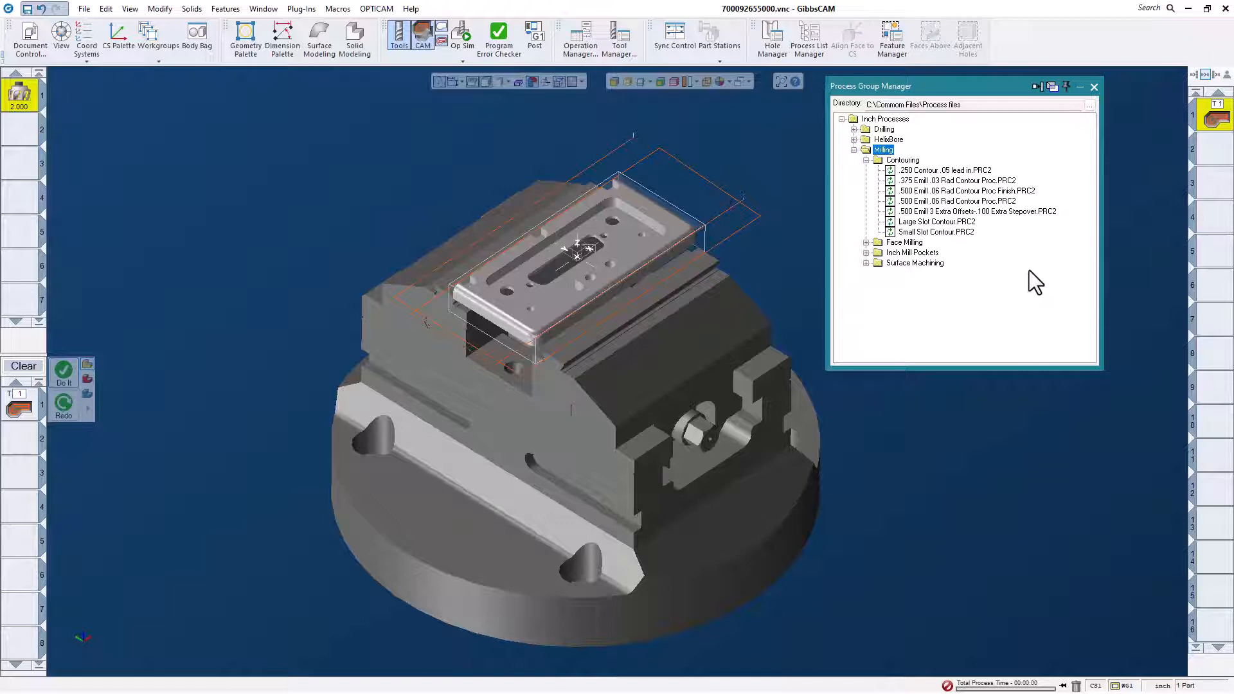
{"action": "double_click", "coordinate": [1007, 212]}
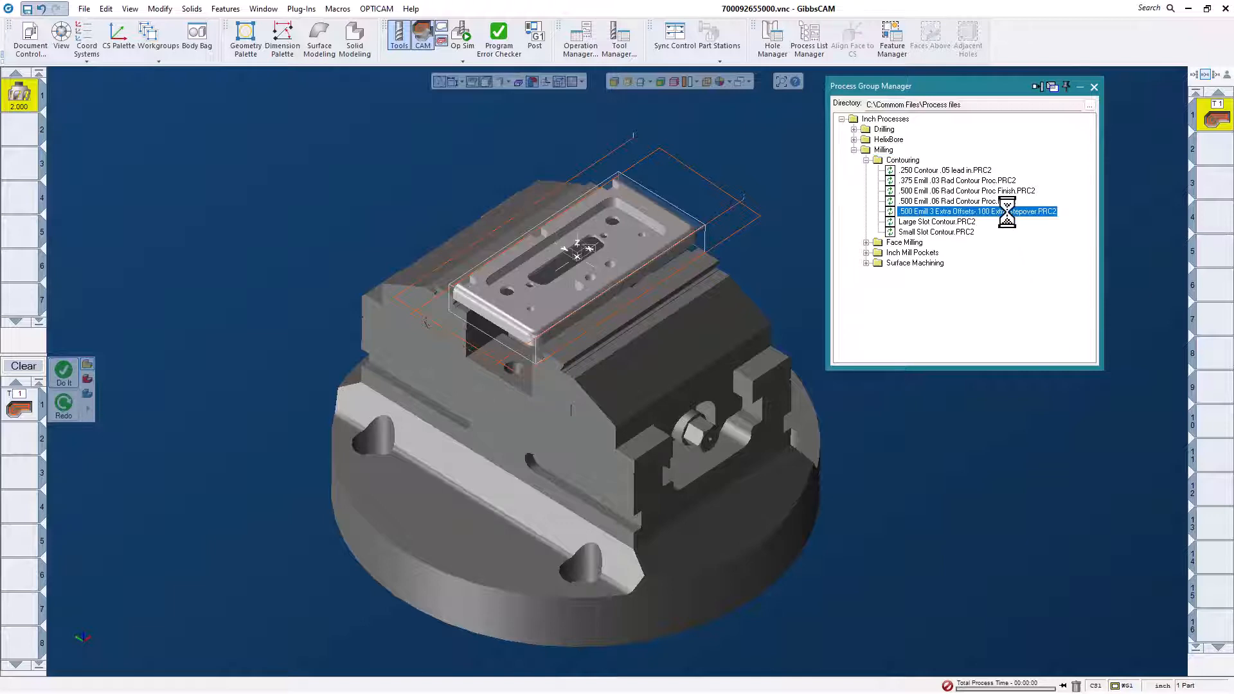
- Turn on face selection and select the outer side wall at the plate's short end
{"action": "scroll", "coordinate": [522, 333], "scroll_direction": "up", "scroll_amount": 3}
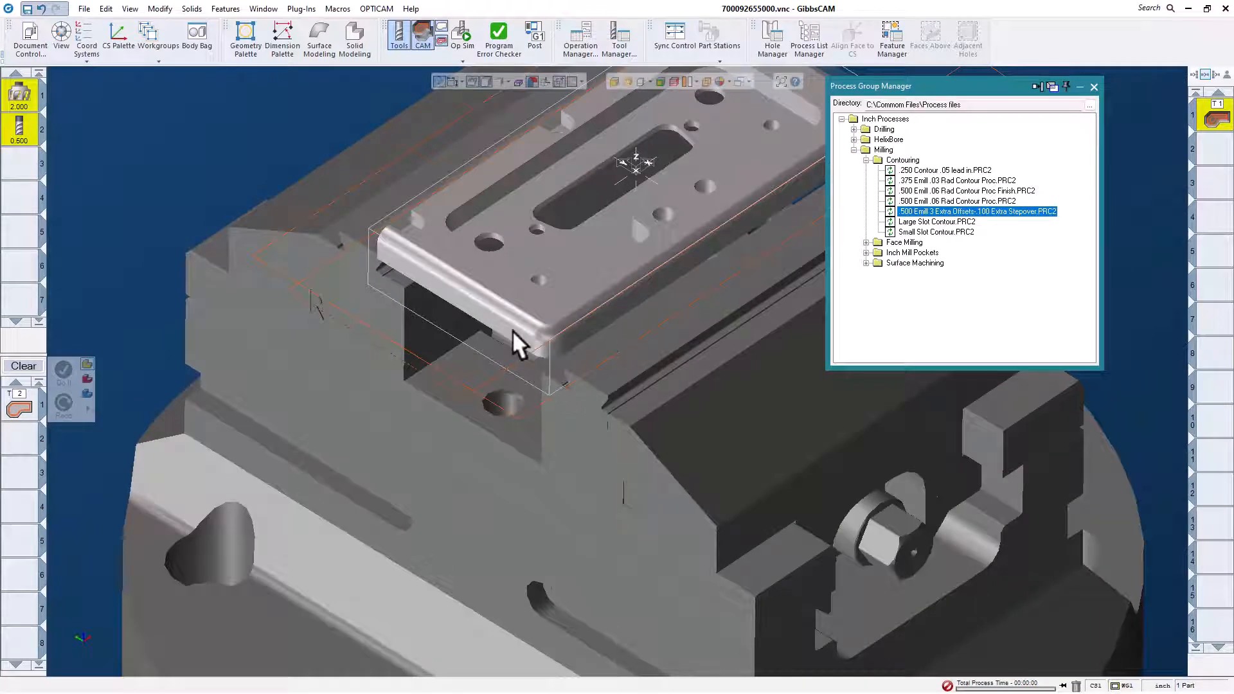
{"action": "left_click", "coordinate": [511, 330]}
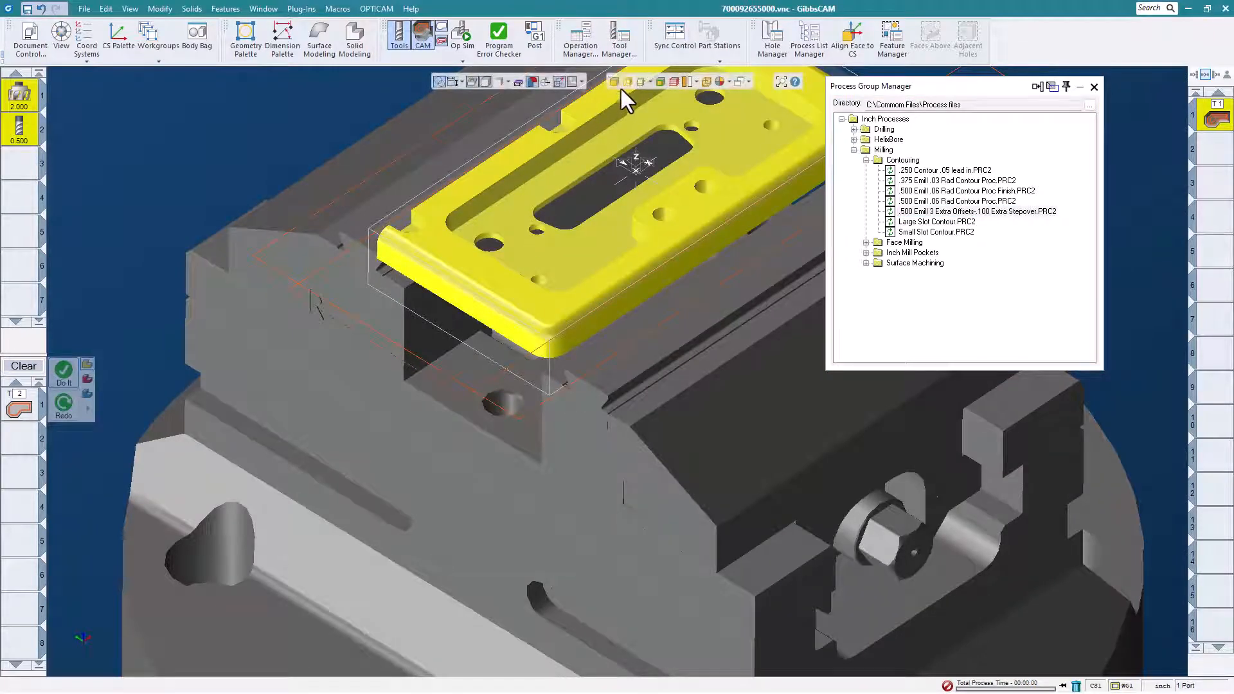
{"action": "left_click", "coordinate": [614, 81]}
{"action": "left_click", "coordinate": [538, 342]}
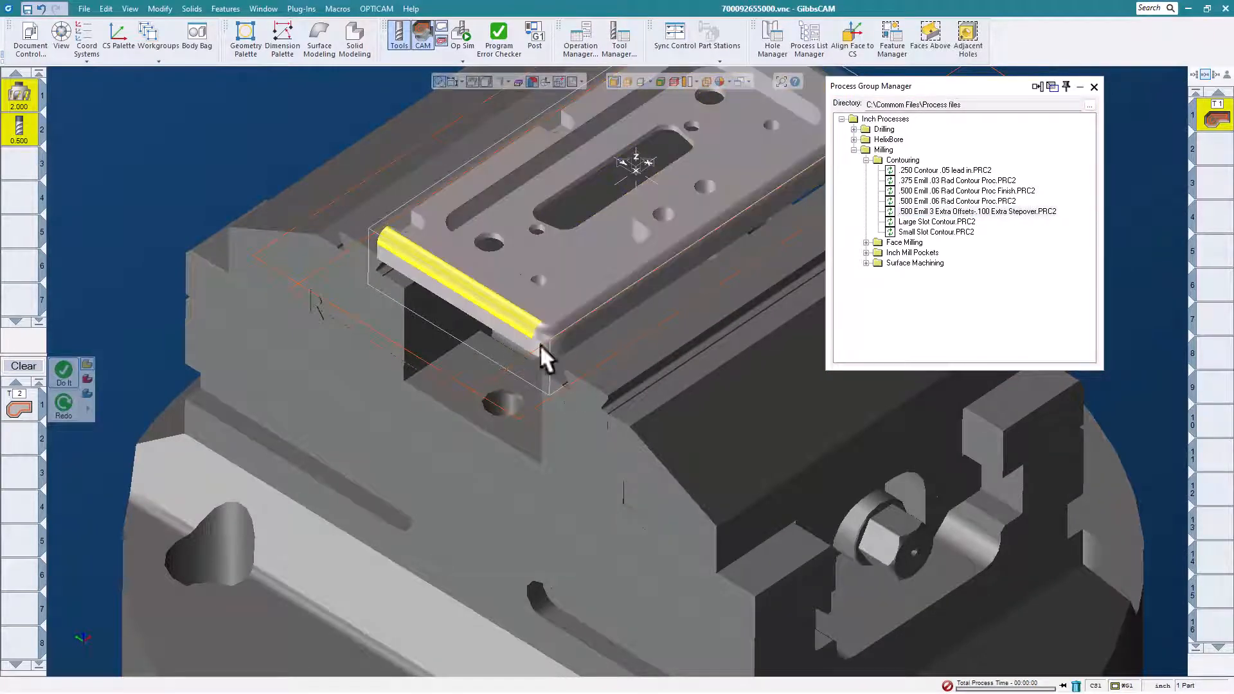
{"action": "left_click", "coordinate": [544, 343]}
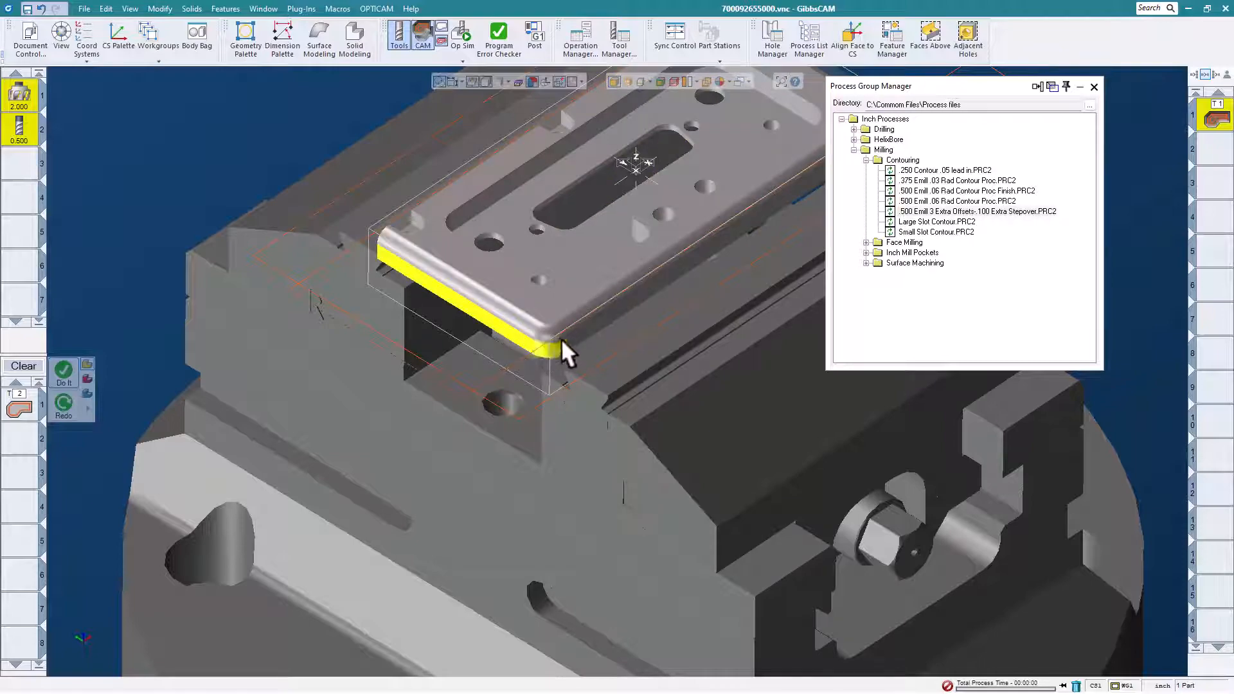
- Select the plate's long outer side walls and adjoining rounded corner faces for contouring
{"action": "left_click", "coordinate": [562, 335], "text": "ctrl"}
{"action": "scroll", "coordinate": [427, 321], "scroll_direction": "down", "scroll_amount": 3}
{"action": "middle_click_drag", "start_coordinate": [427, 320], "coordinate": [559, 386]}
{"action": "scroll", "coordinate": [568, 295], "scroll_direction": "up", "scroll_amount": 5}
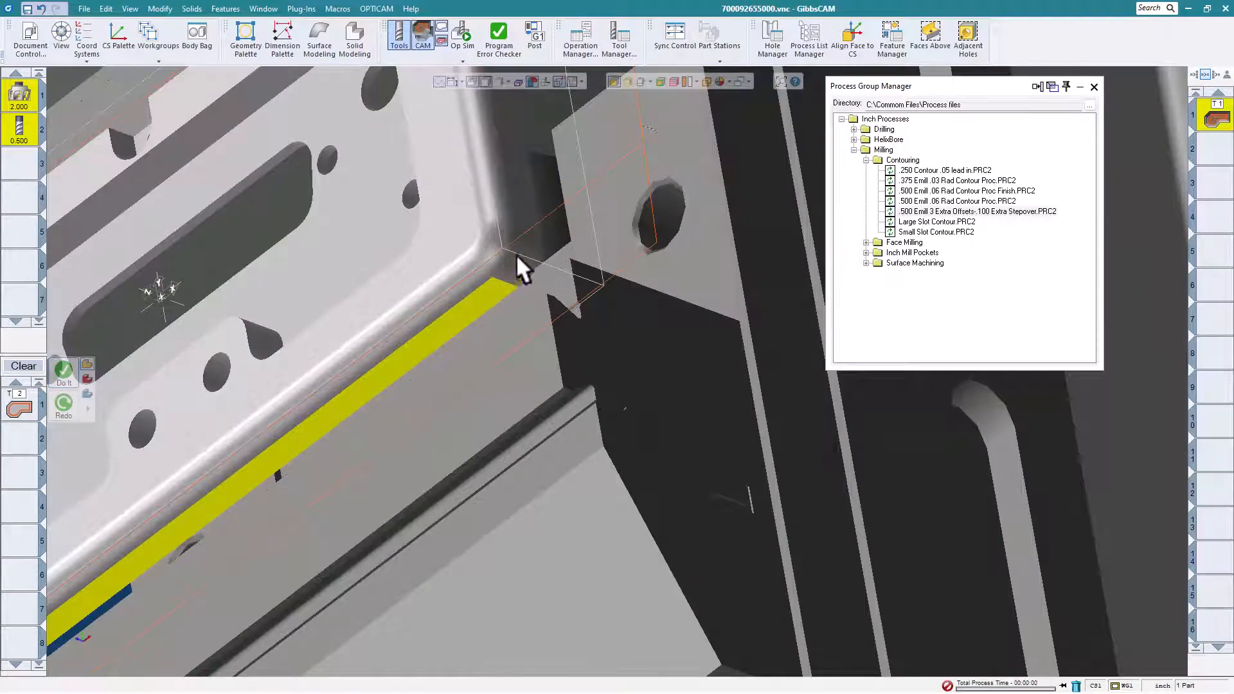
{"action": "left_click", "coordinate": [516, 253], "text": "ctrl"}
{"action": "left_click", "coordinate": [519, 211], "text": "ctrl"}
{"action": "middle_click_drag", "start_coordinate": [519, 210], "coordinate": [679, 484]}
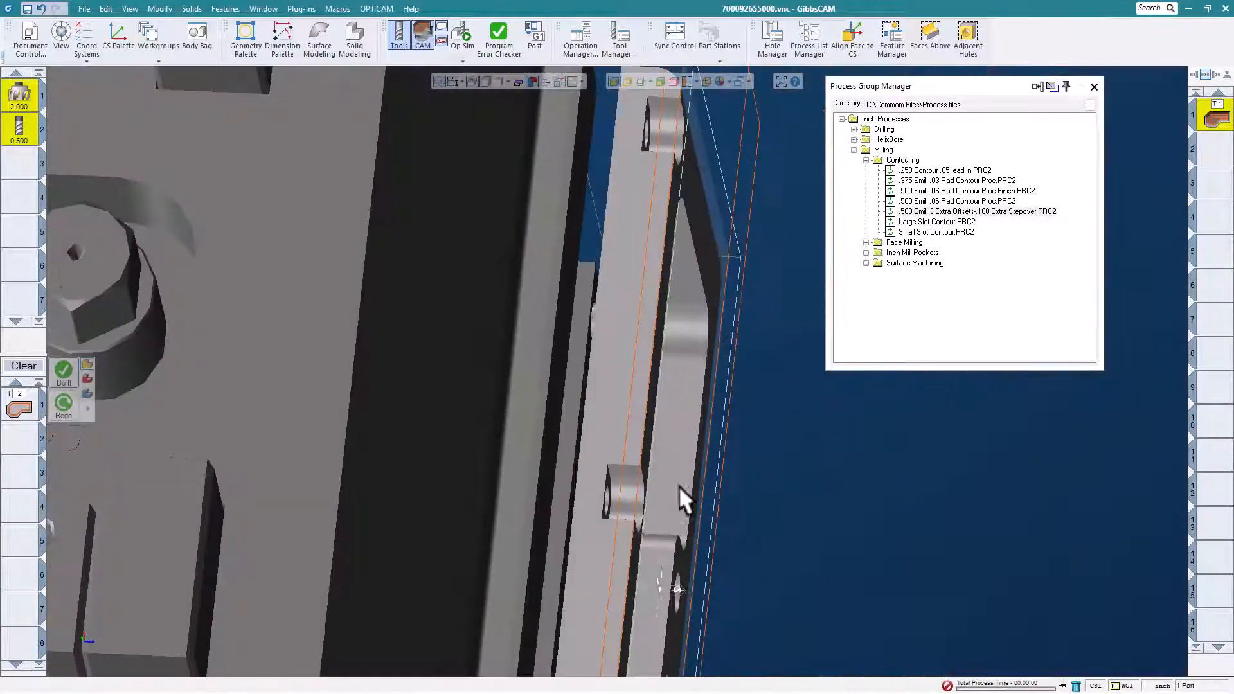
{"action": "left_click", "coordinate": [629, 333], "text": "ctrl"}
{"action": "scroll", "coordinate": [641, 350], "scroll_direction": "down", "scroll_amount": 5}
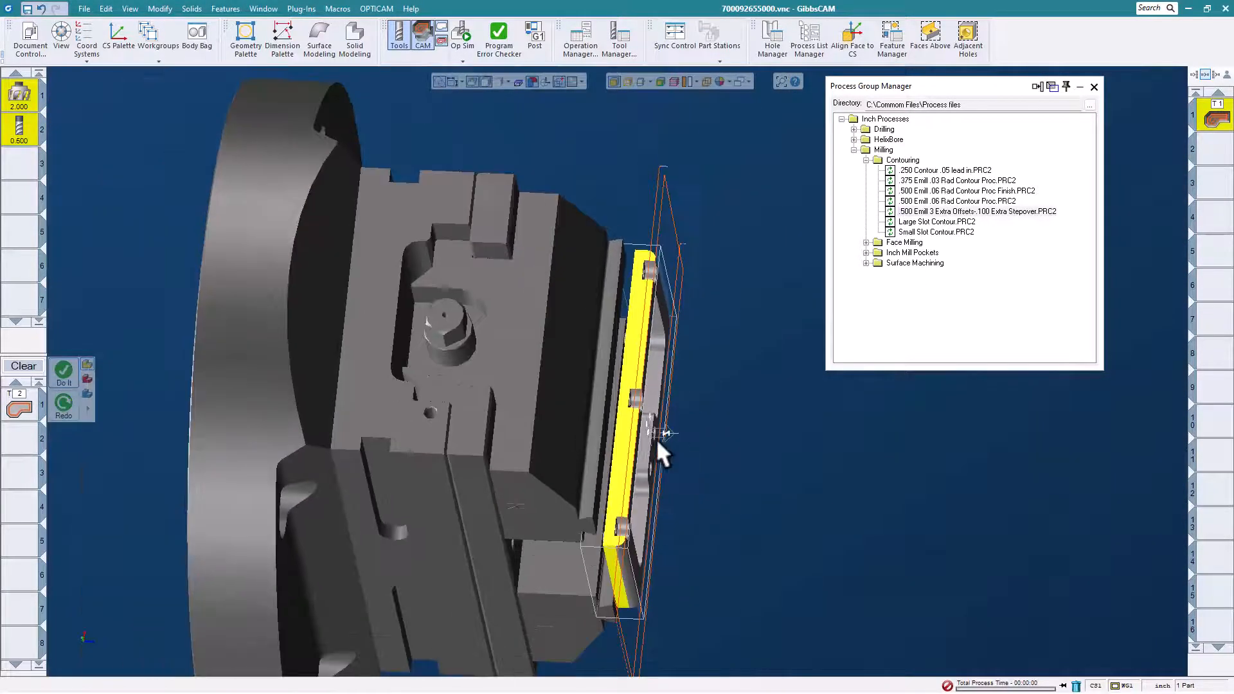
- Generate the outer contour toolpath around the plate from the loaded .500 end mill process and dismiss the message
{"action": "mouse_move", "coordinate": [658, 442]}
{"action": "middle_mouse_down"}
{"action": "mouse_move", "coordinate": [390, 231]}
{"action": "mouse_move", "coordinate": [586, 261]}
{"action": "mouse_move", "coordinate": [658, 370]}
{"action": "mouse_move", "coordinate": [632, 456]}
{"action": "mouse_move", "coordinate": [637, 433]}
{"action": "middle_mouse_up"}
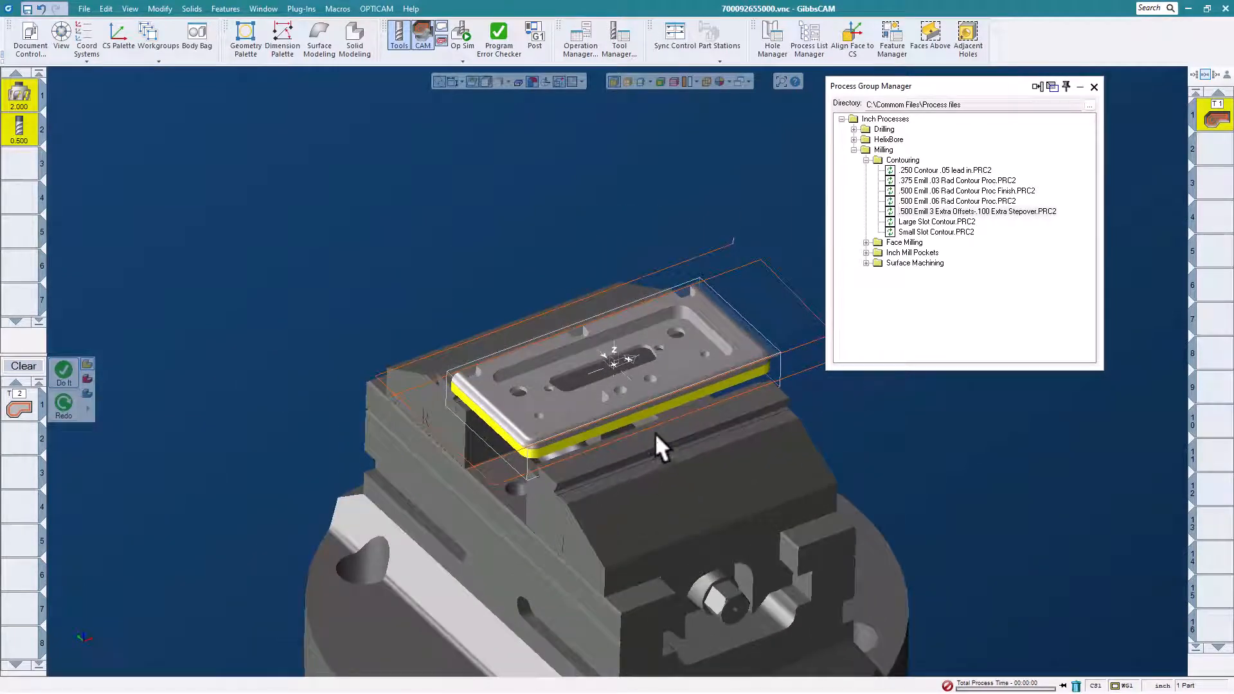
{"action": "left_click", "coordinate": [63, 371]}
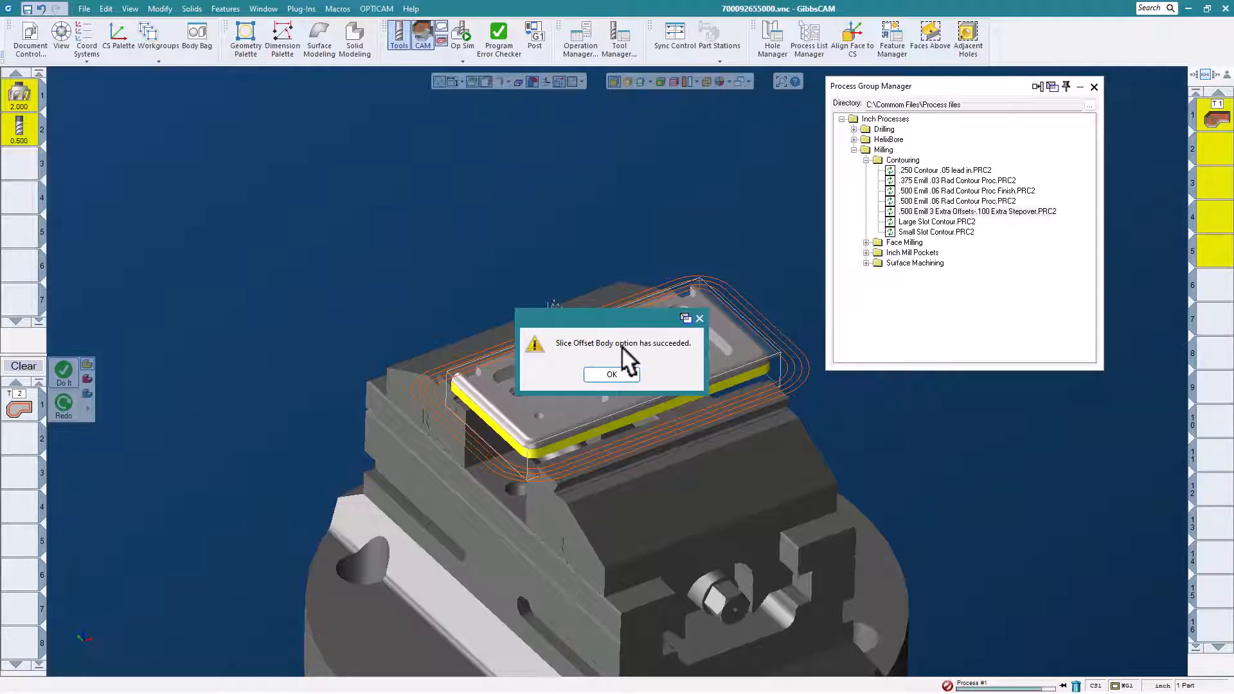
{"action": "left_click", "coordinate": [612, 375]}
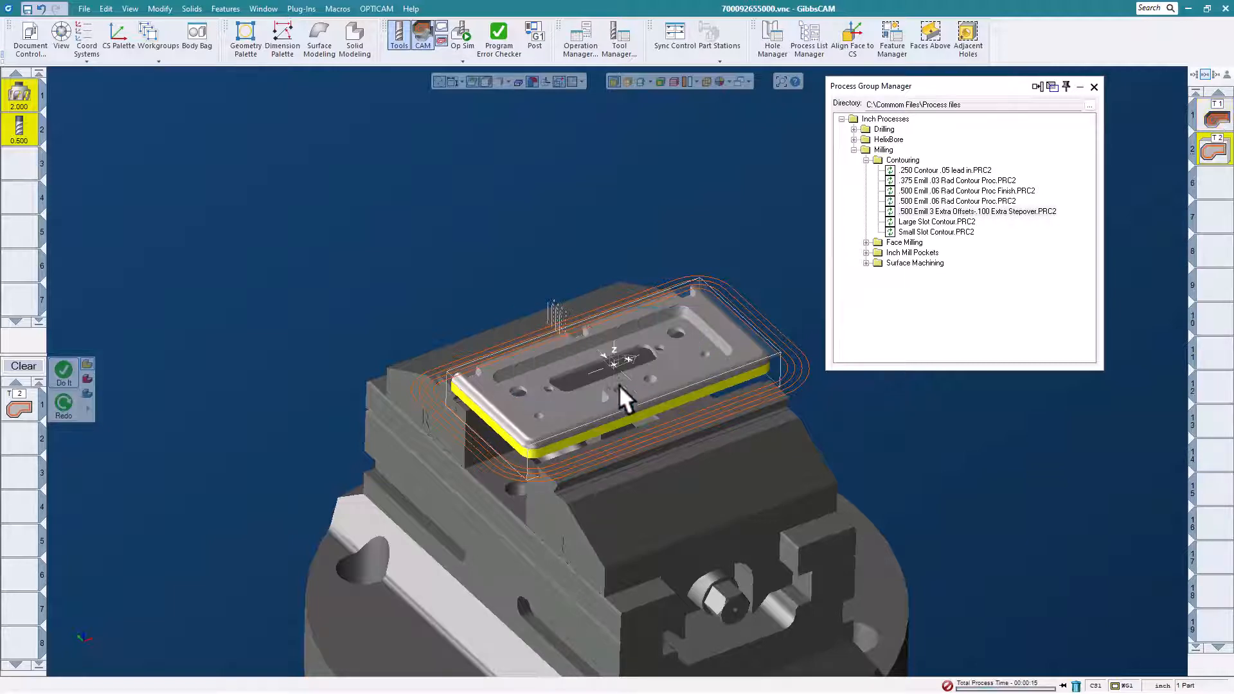
{"action": "middle_click_drag", "start_coordinate": [654, 482], "coordinate": [627, 388]}
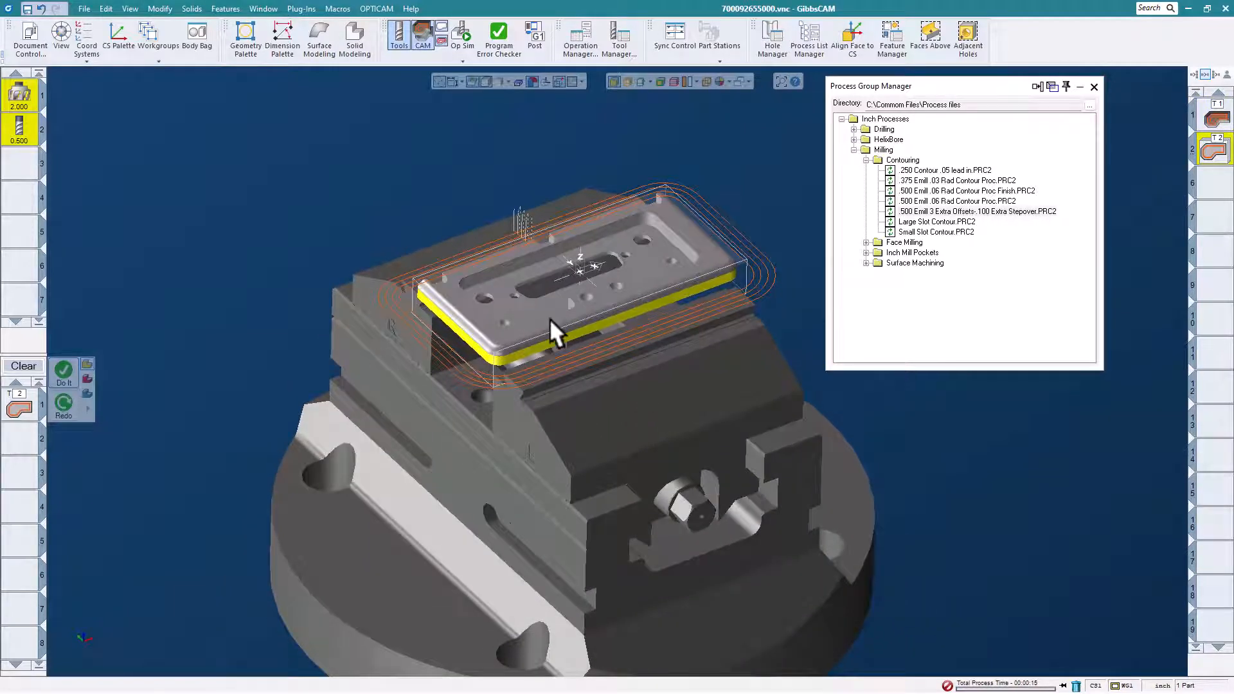
{"action": "middle_click_drag", "start_coordinate": [541, 300], "coordinate": [506, 303]}
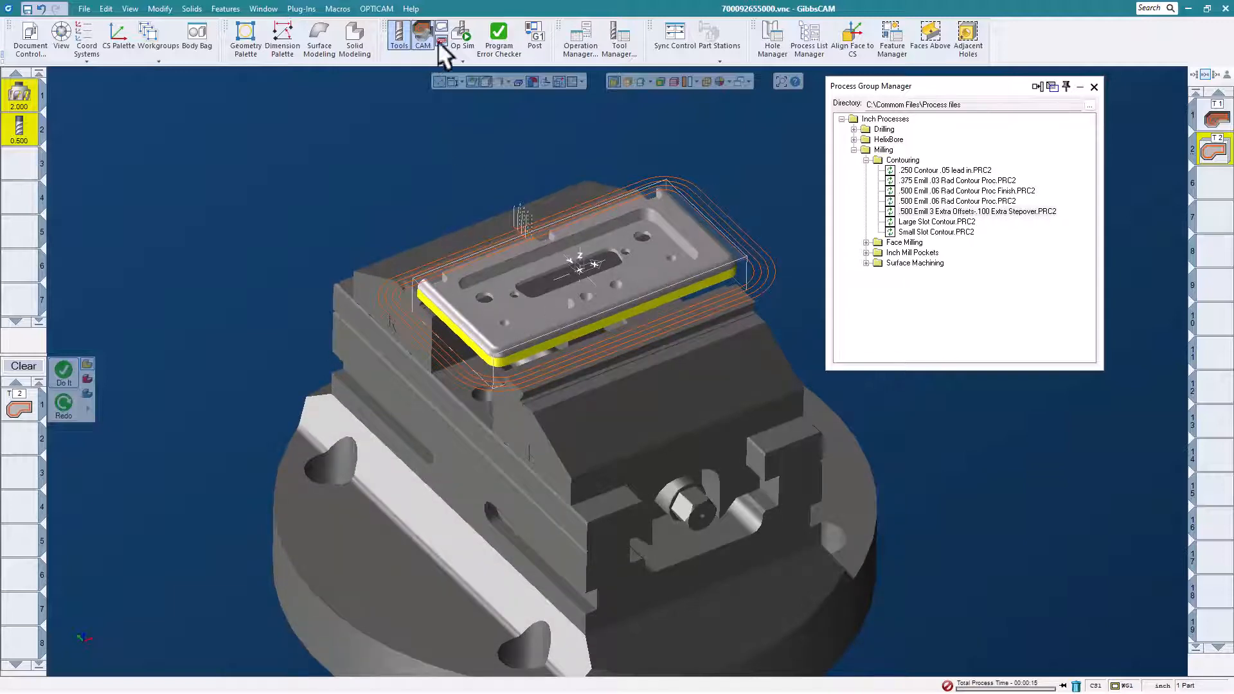
- Simulate the face milling and contouring operations, toggling the part display to compare the cut stock with the finished plate
{"action": "left_click", "coordinate": [461, 32]}
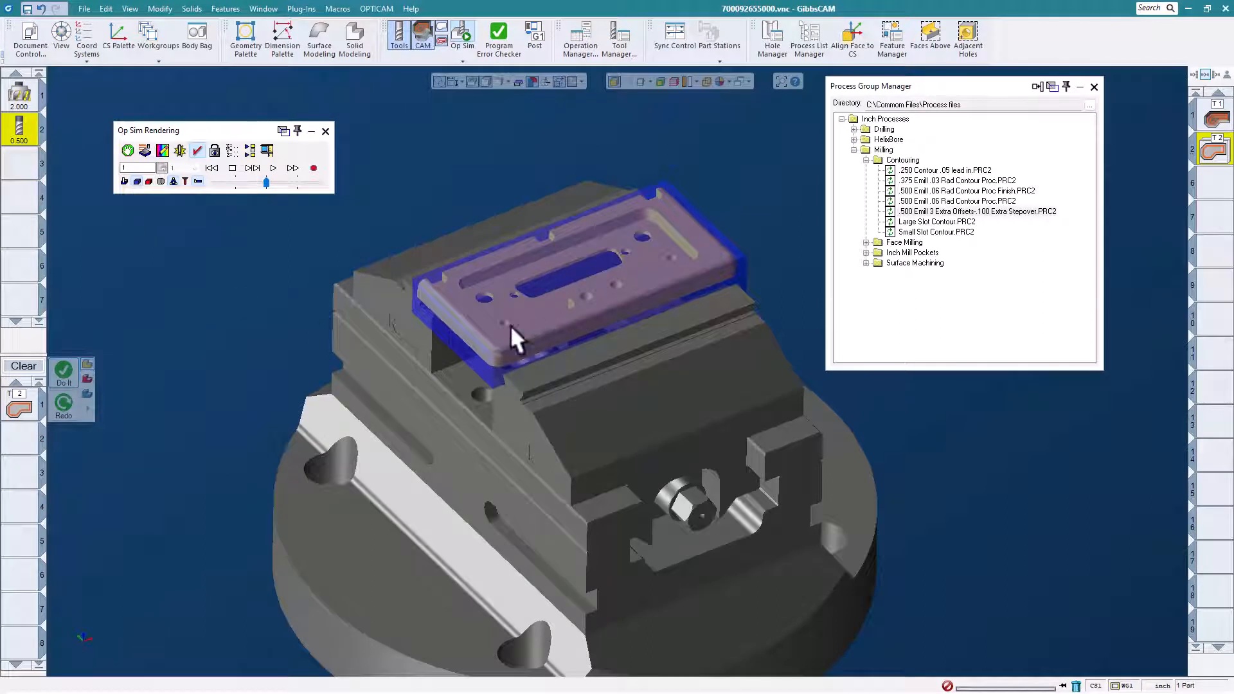
{"action": "left_click", "coordinate": [137, 180]}
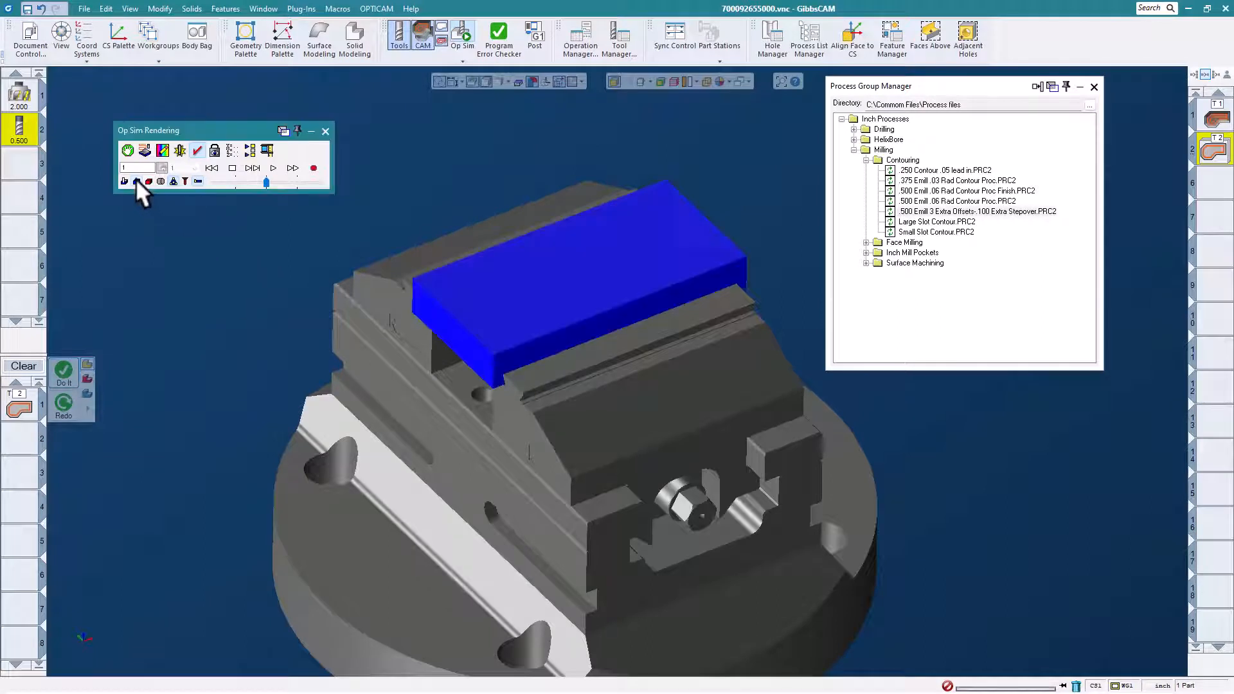
{"action": "left_click", "coordinate": [270, 168]}
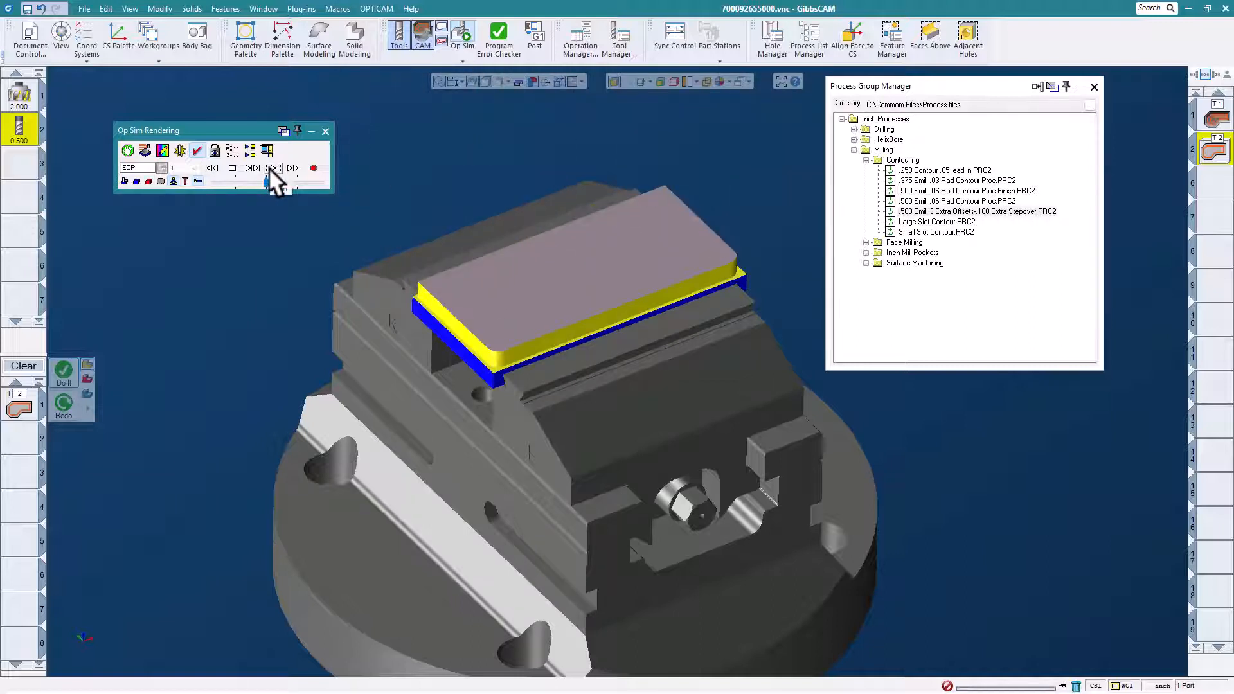
{"action": "left_click", "coordinate": [135, 180]}
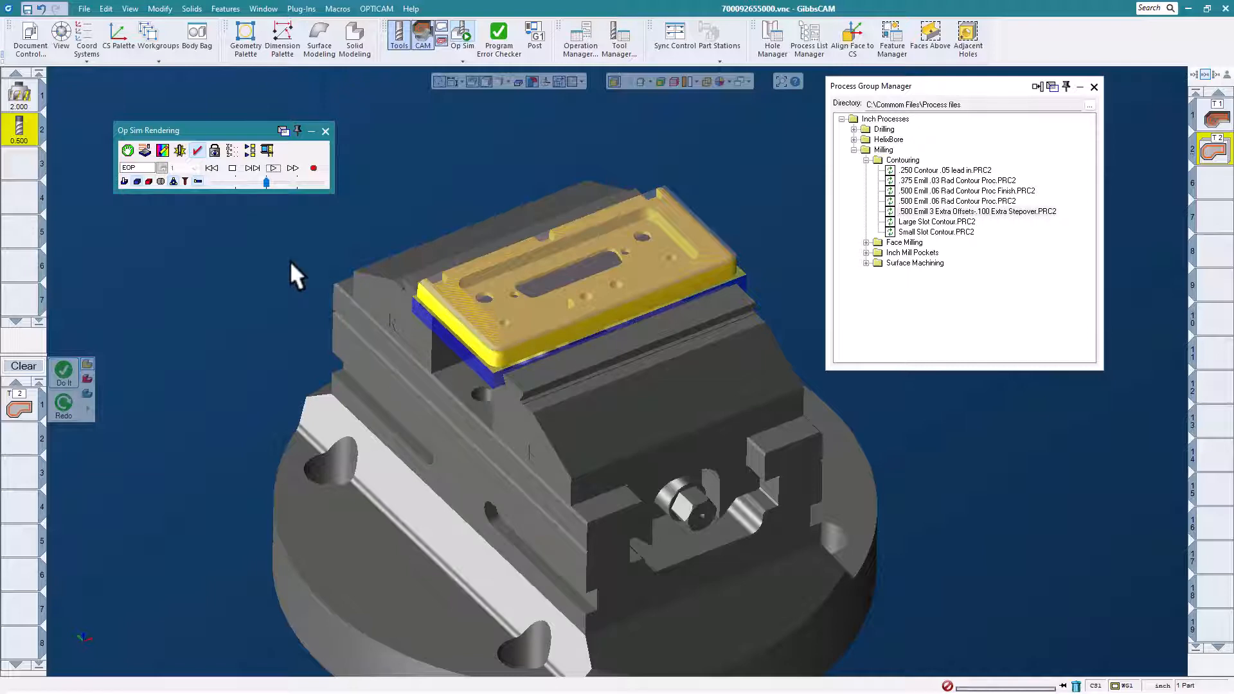
{"action": "scroll", "coordinate": [662, 277], "scroll_direction": "up", "scroll_amount": 2}
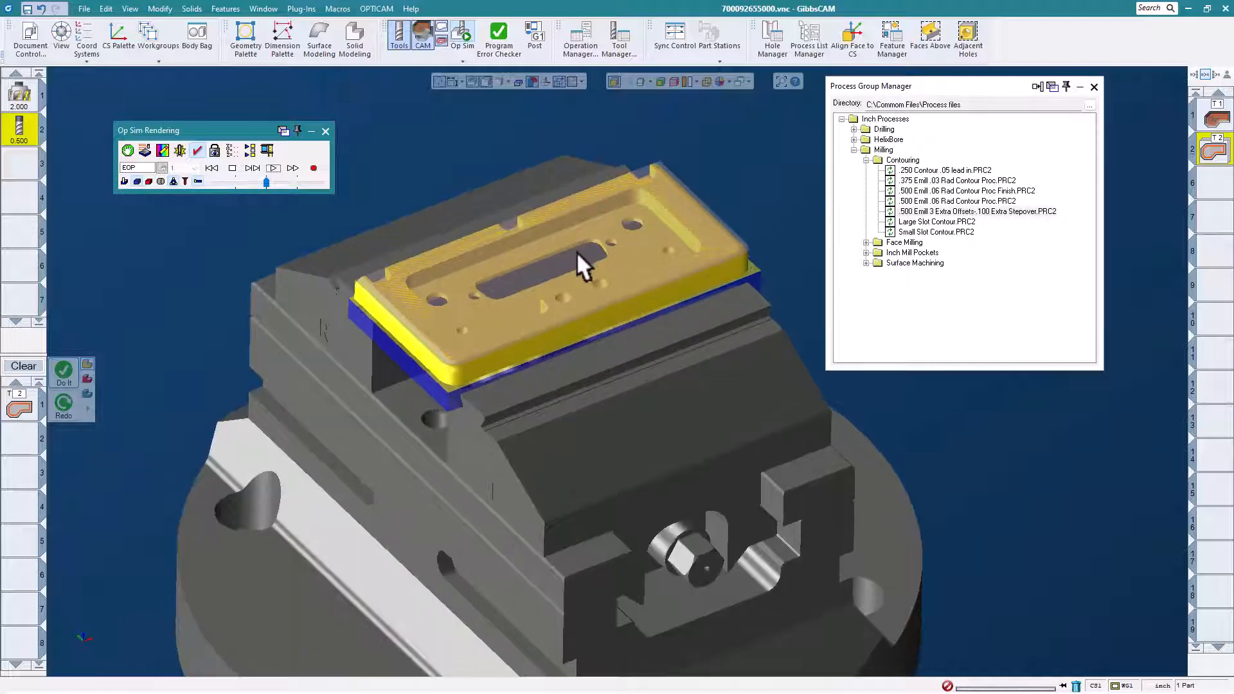
{"action": "scroll", "coordinate": [576, 252], "scroll_direction": "down", "scroll_amount": 2}
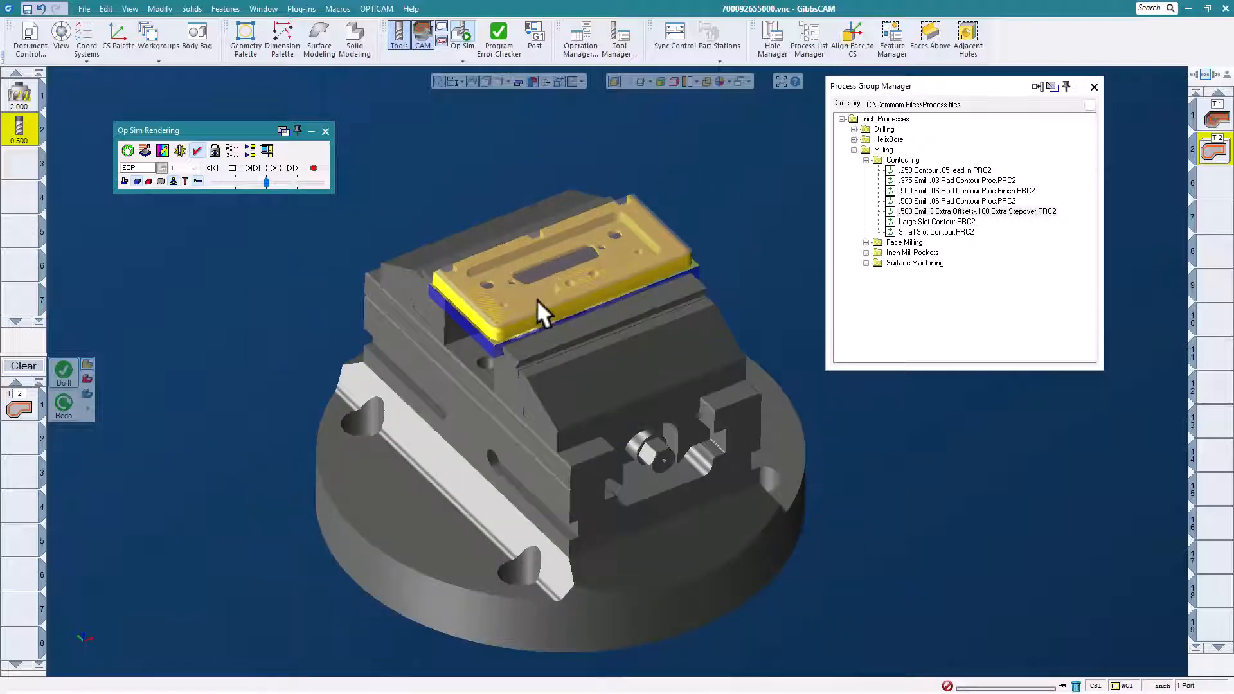
{"action": "left_click", "coordinate": [326, 131]}
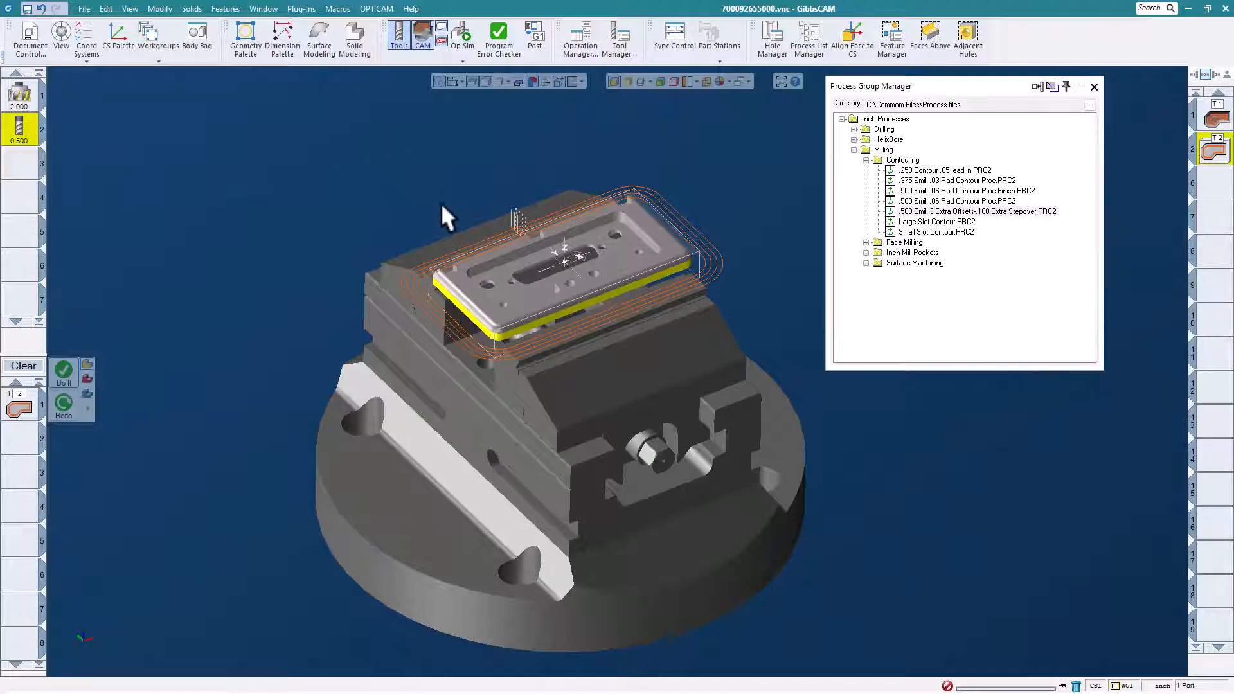
- Select the rounded faces along the plate's upper outer edge and generate their toolpath with the ".250 Surface flow.PRC2" process
{"action": "scroll", "coordinate": [442, 206], "scroll_direction": "up", "scroll_amount": 2}
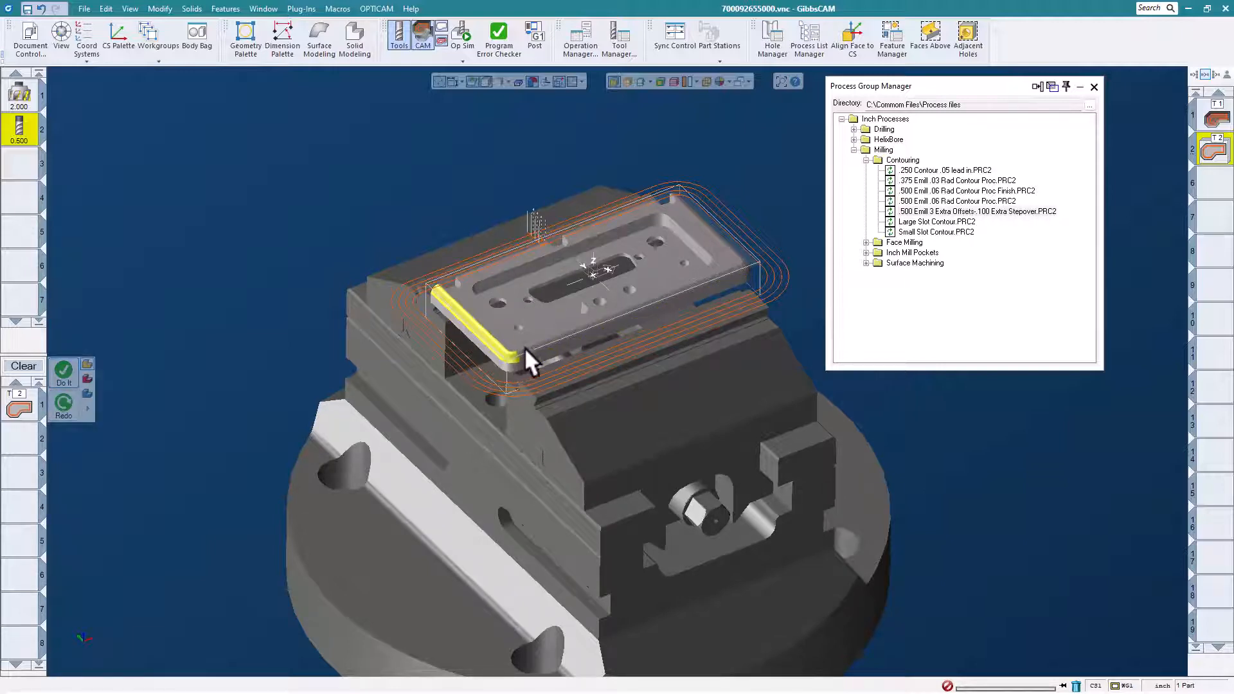
{"action": "left_click", "coordinate": [737, 250]}
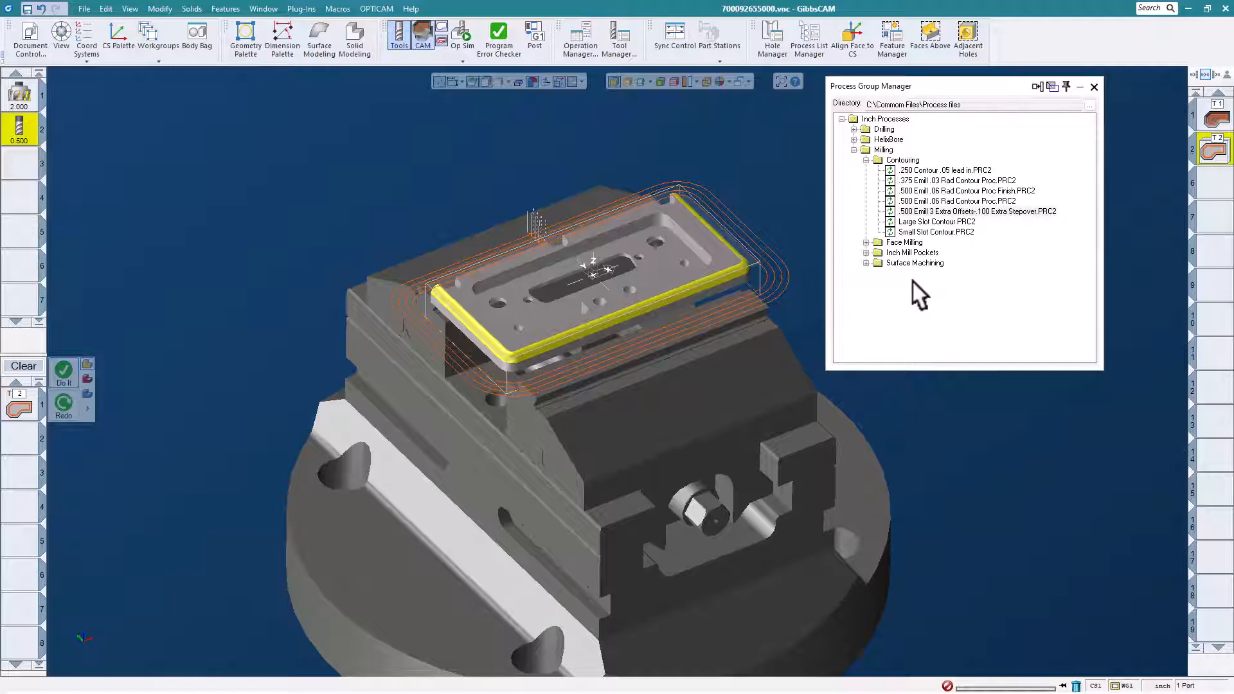
{"action": "left_click", "coordinate": [866, 160]}
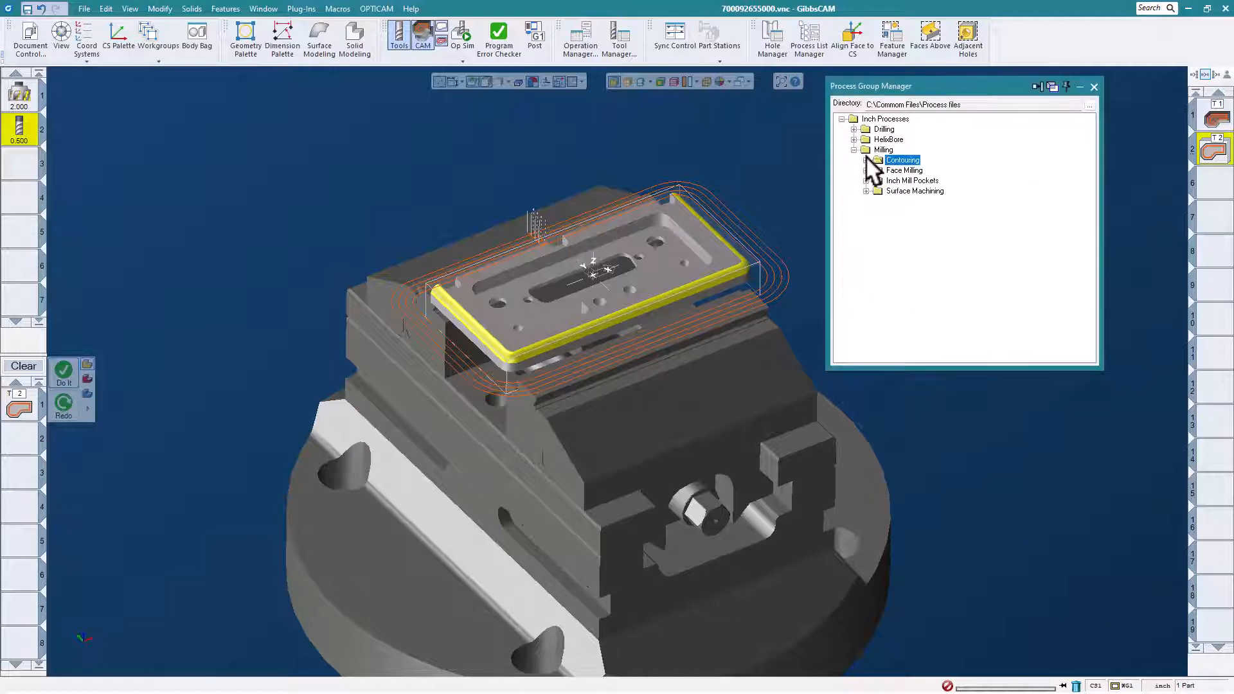
{"action": "left_click", "coordinate": [866, 191]}
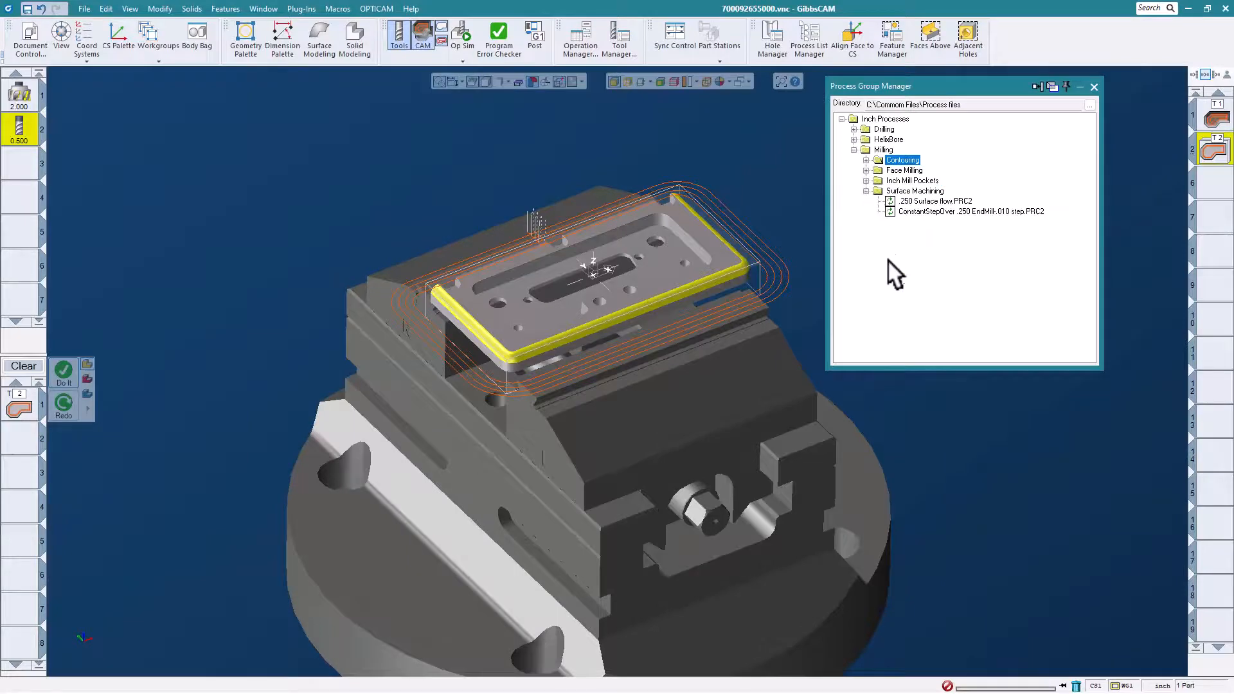
{"action": "double_click", "coordinate": [925, 201]}
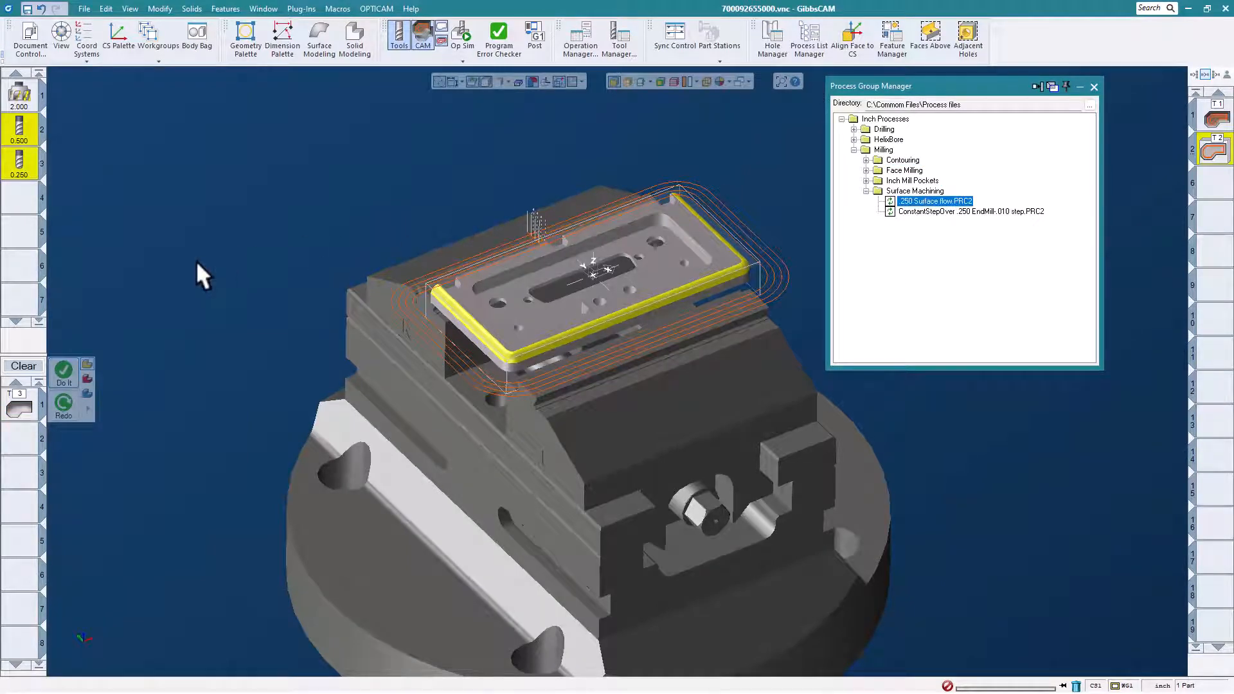
{"action": "left_click", "coordinate": [64, 371]}
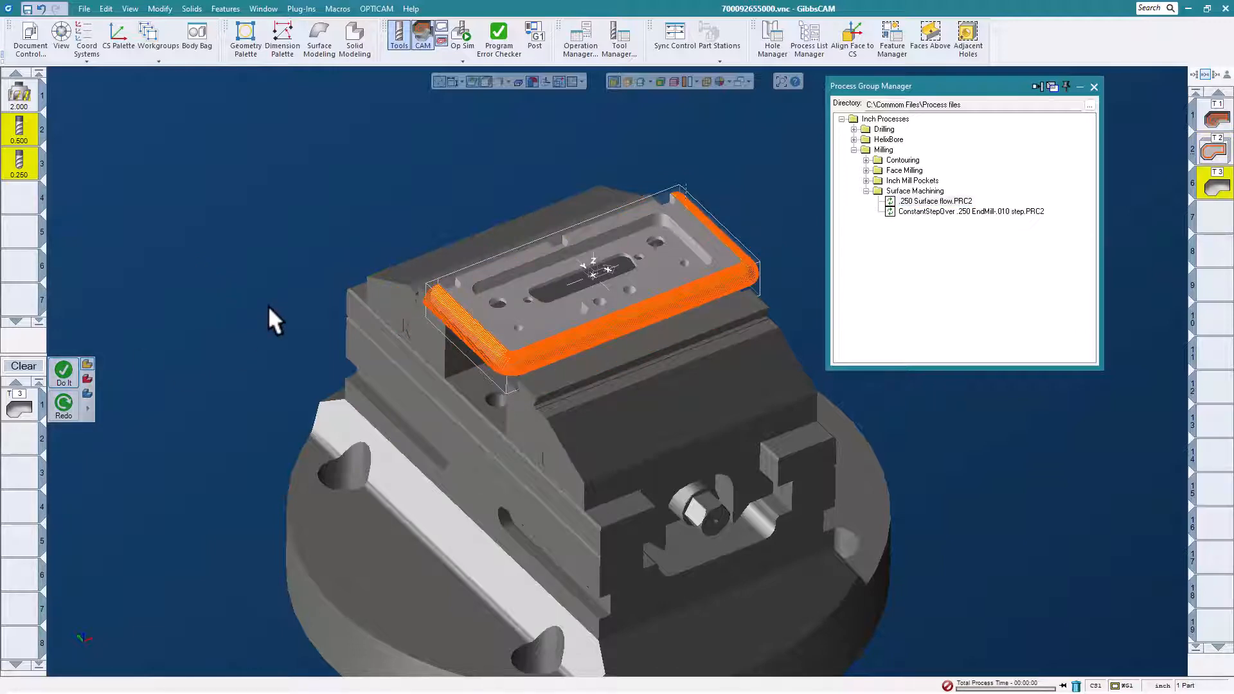
- Simulate the surface flow operation on the plate's rounded edges, then close the simulation and collapse the Surface Machining group
{"action": "left_click", "coordinate": [467, 33]}
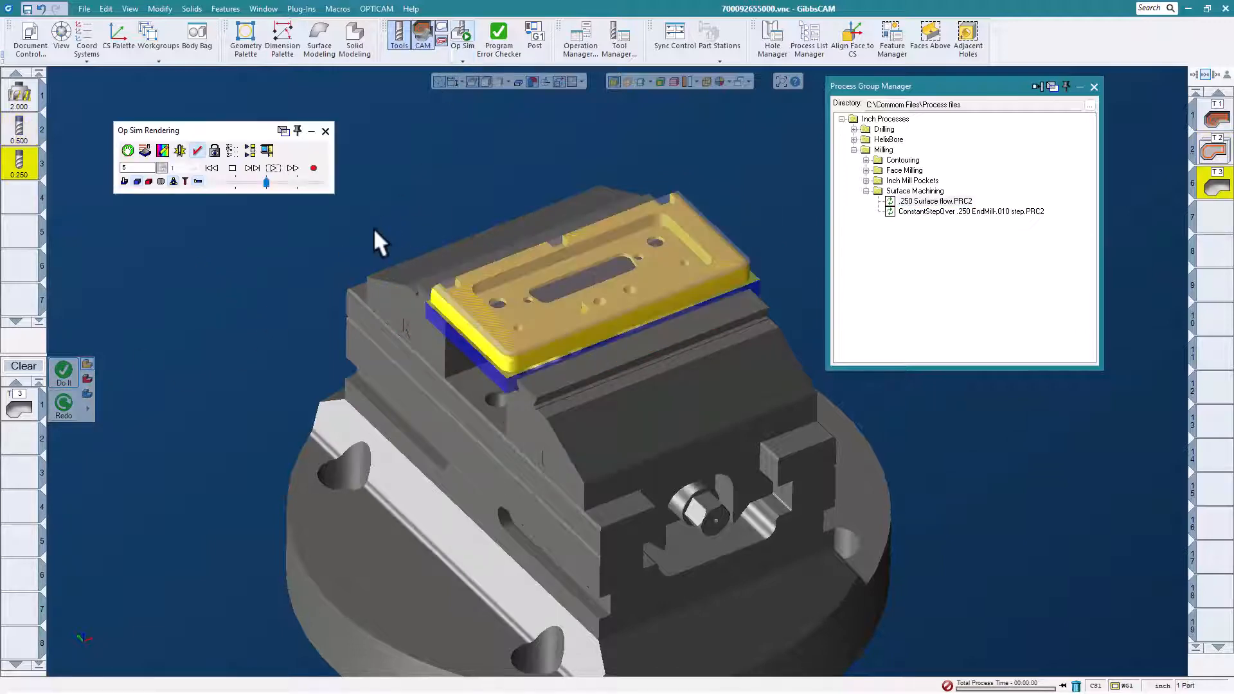
{"action": "left_click", "coordinate": [272, 168]}
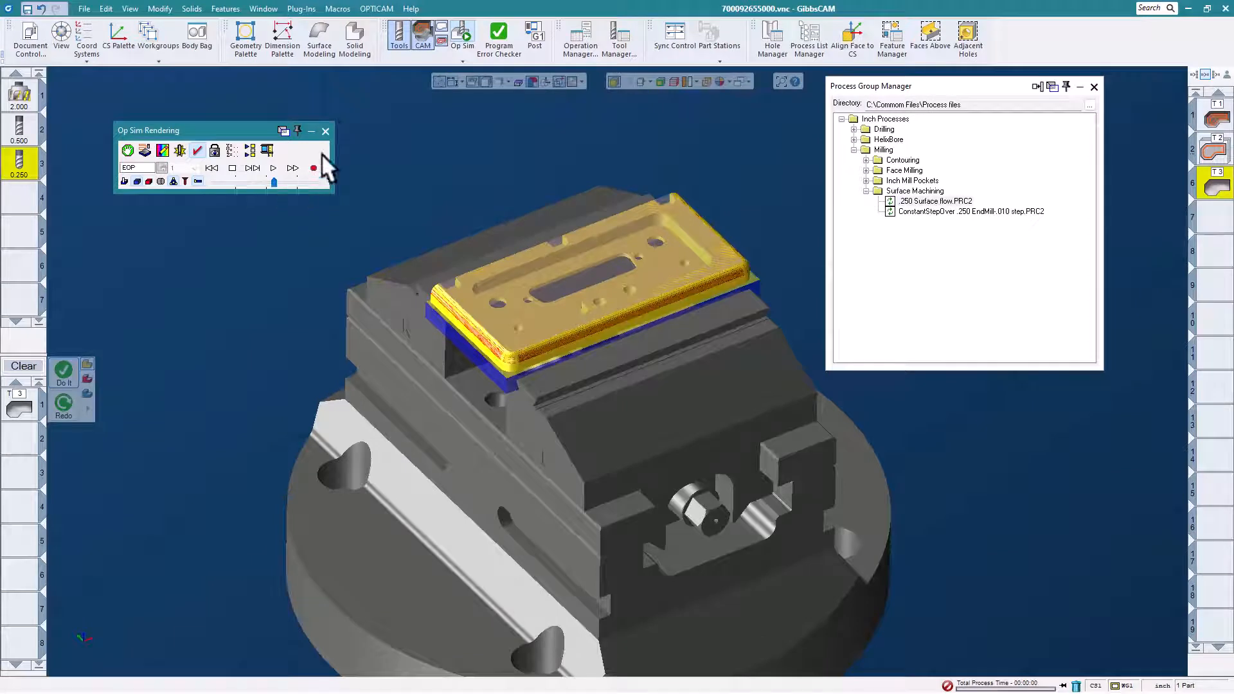
{"action": "left_click", "coordinate": [325, 131]}
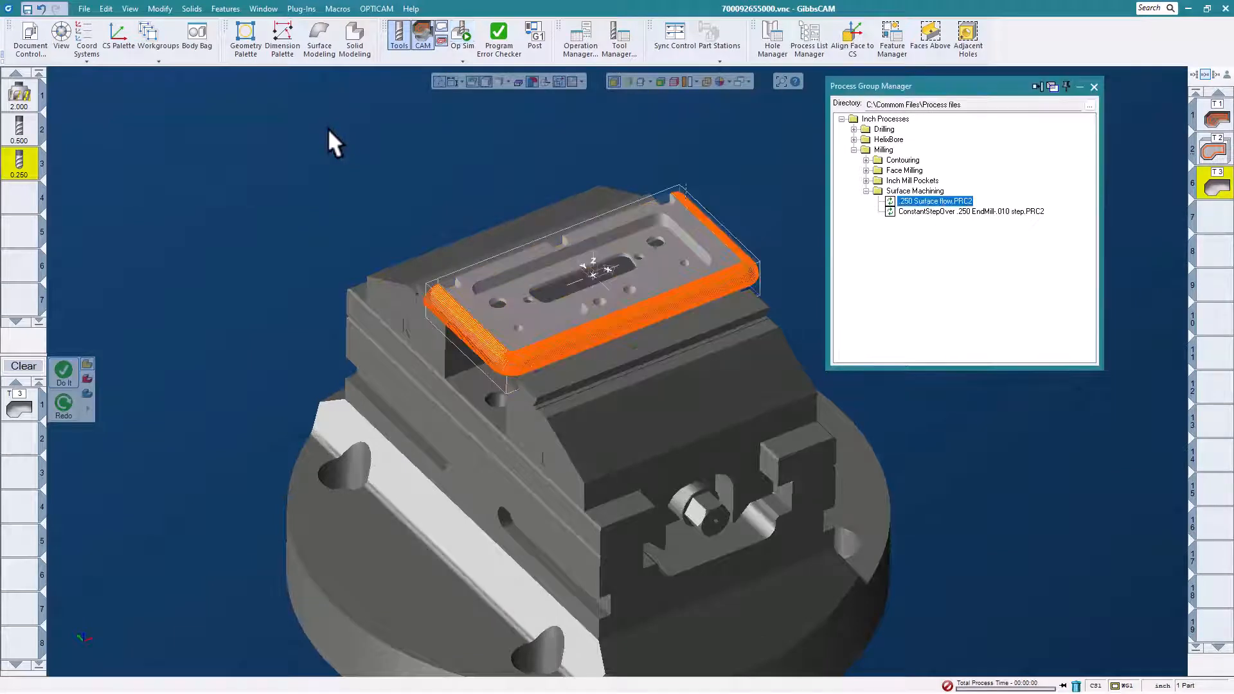
{"action": "left_click", "coordinate": [865, 190]}
{"action": "middle_click_drag", "start_coordinate": [419, 246], "coordinate": [492, 295]}
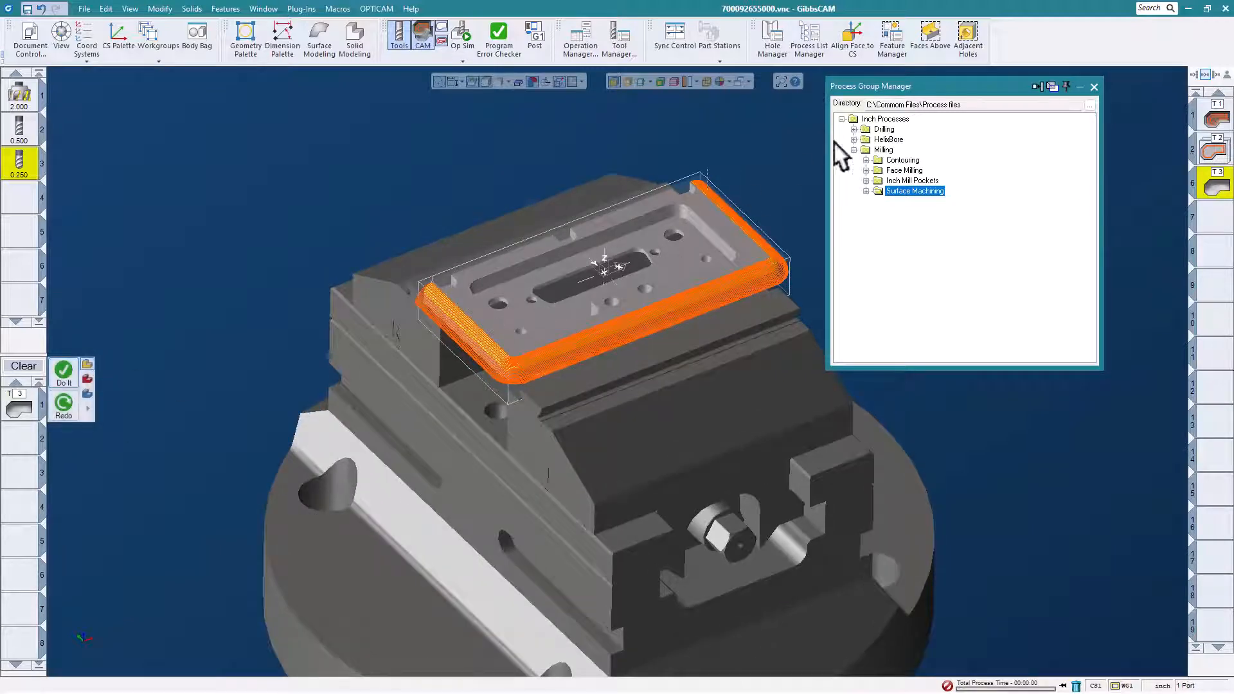
{"action": "left_click", "coordinate": [670, 255]}
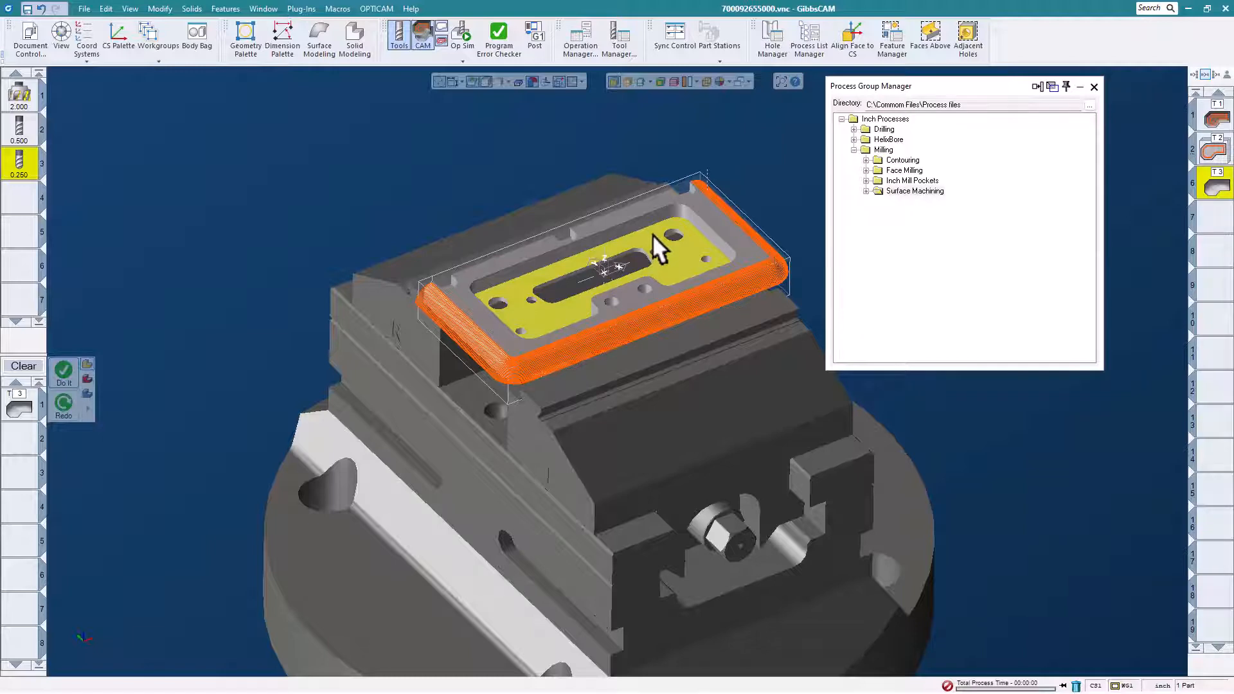
{"action": "right_click", "coordinate": [653, 234]}
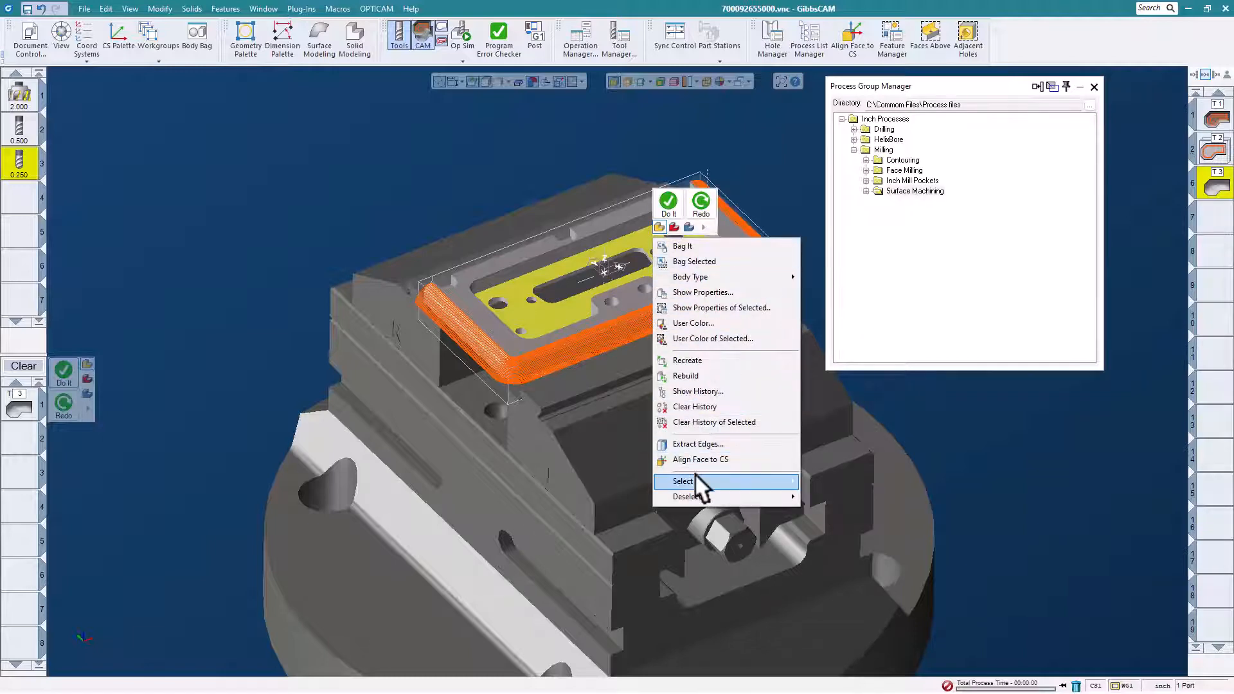
{"action": "mouse_move", "coordinate": [695, 477]}
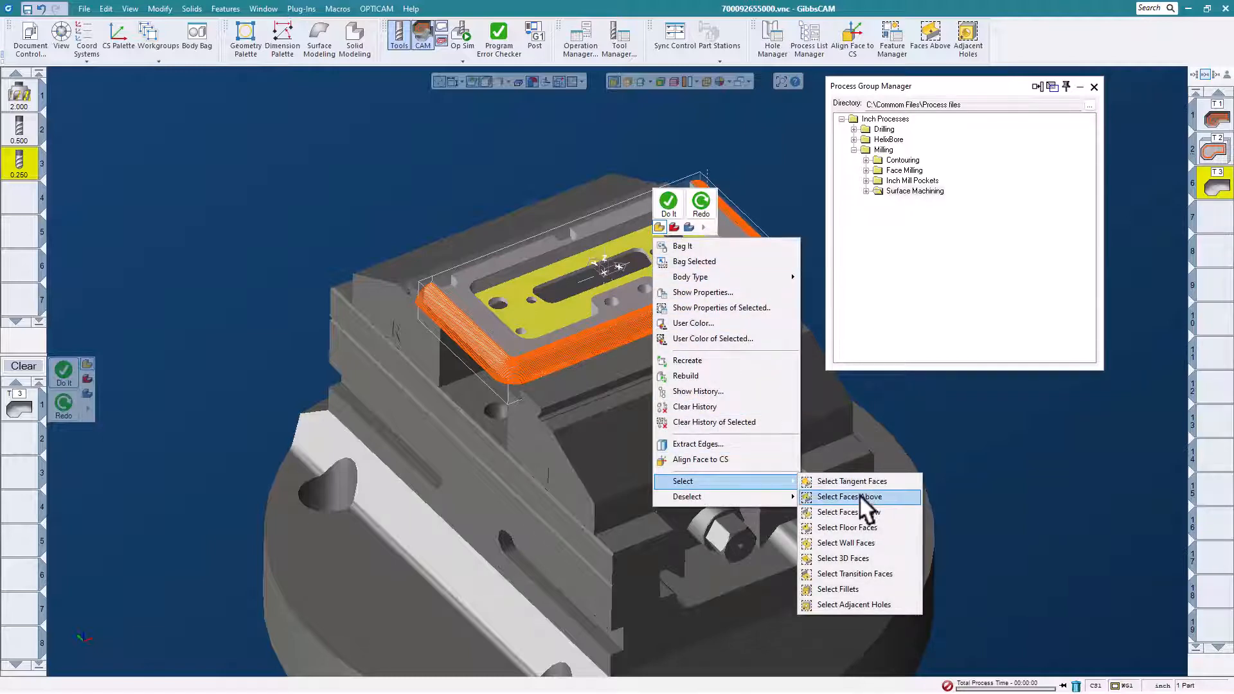
{"action": "left_click", "coordinate": [739, 135]}
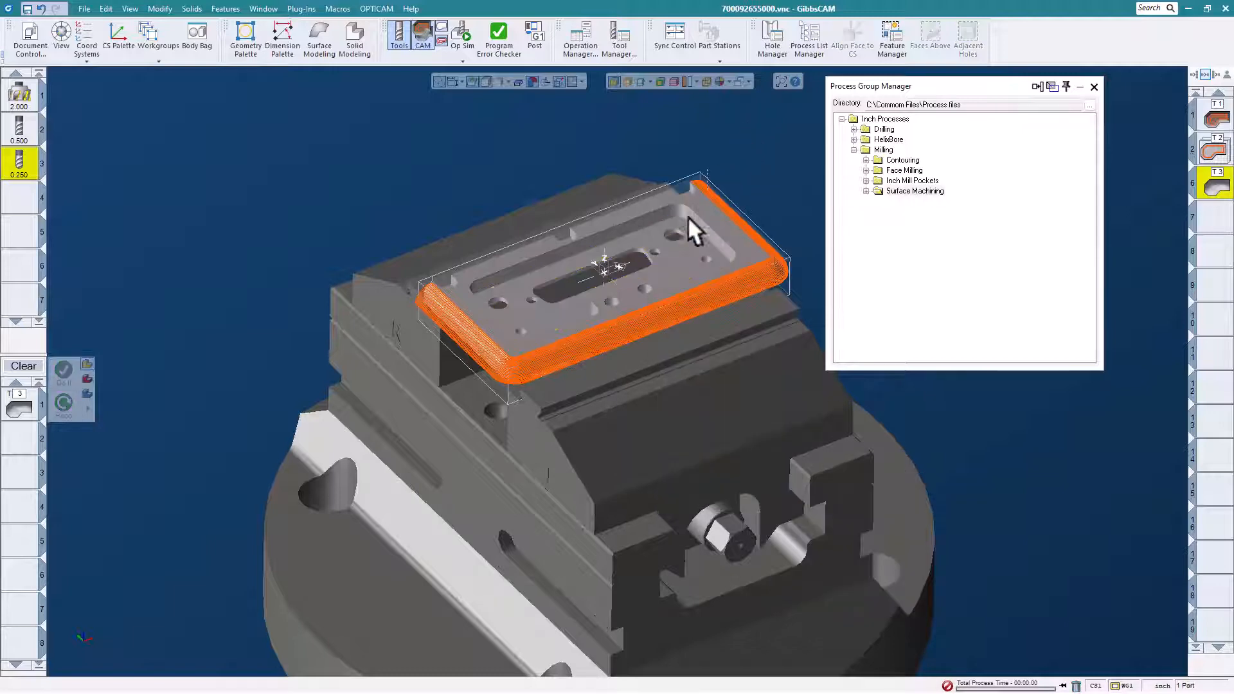
- Select the plate's pocket floor with the faces above it and load the "ADV3D Pocketing .250 end mill.PRC2" process
{"action": "left_click", "coordinate": [685, 249]}
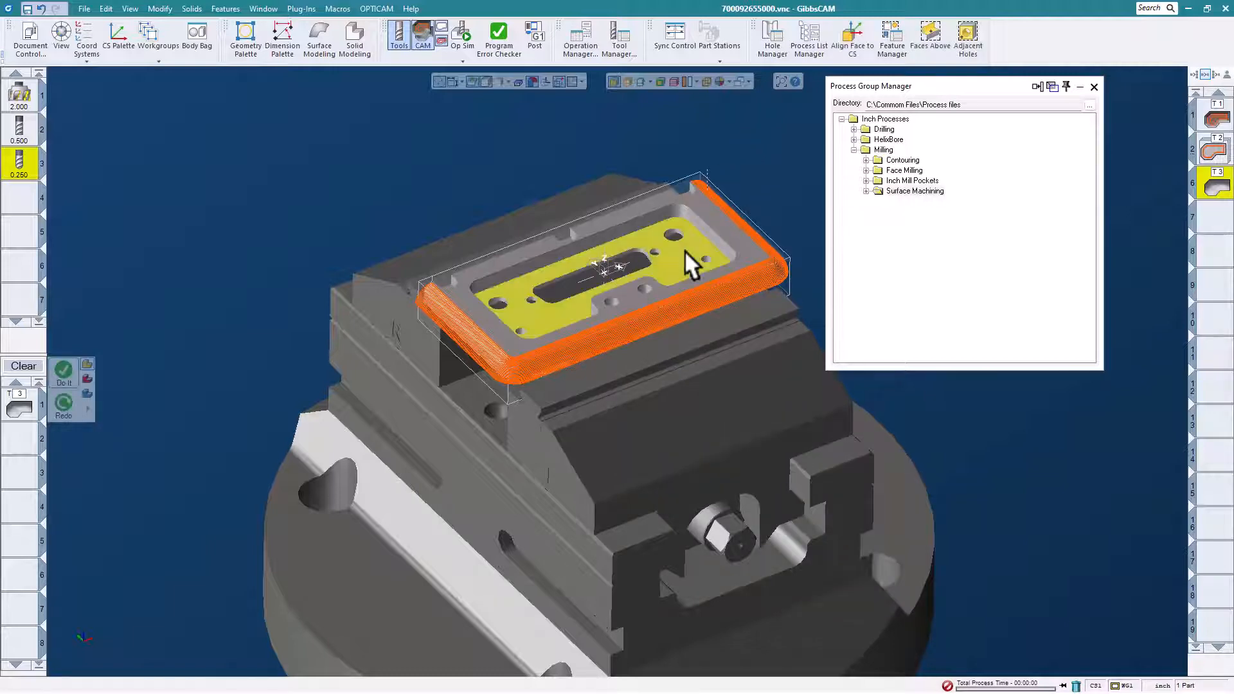
{"action": "left_click", "coordinate": [928, 33]}
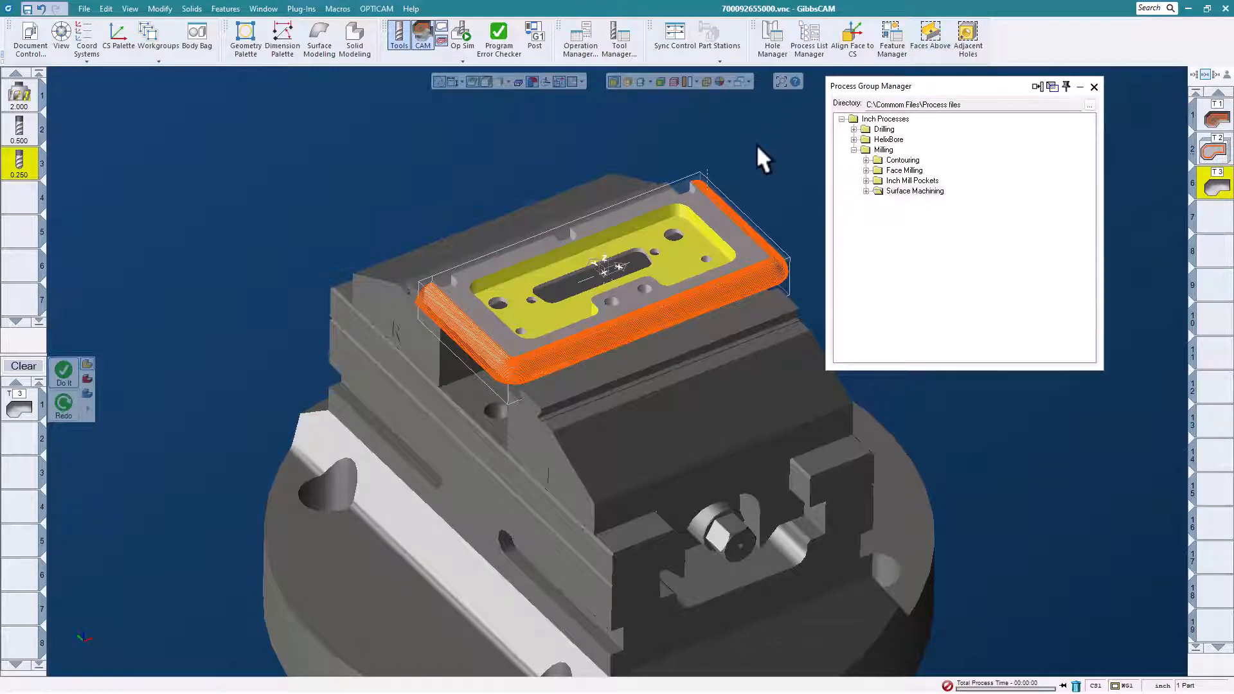
{"action": "left_click", "coordinate": [866, 180]}
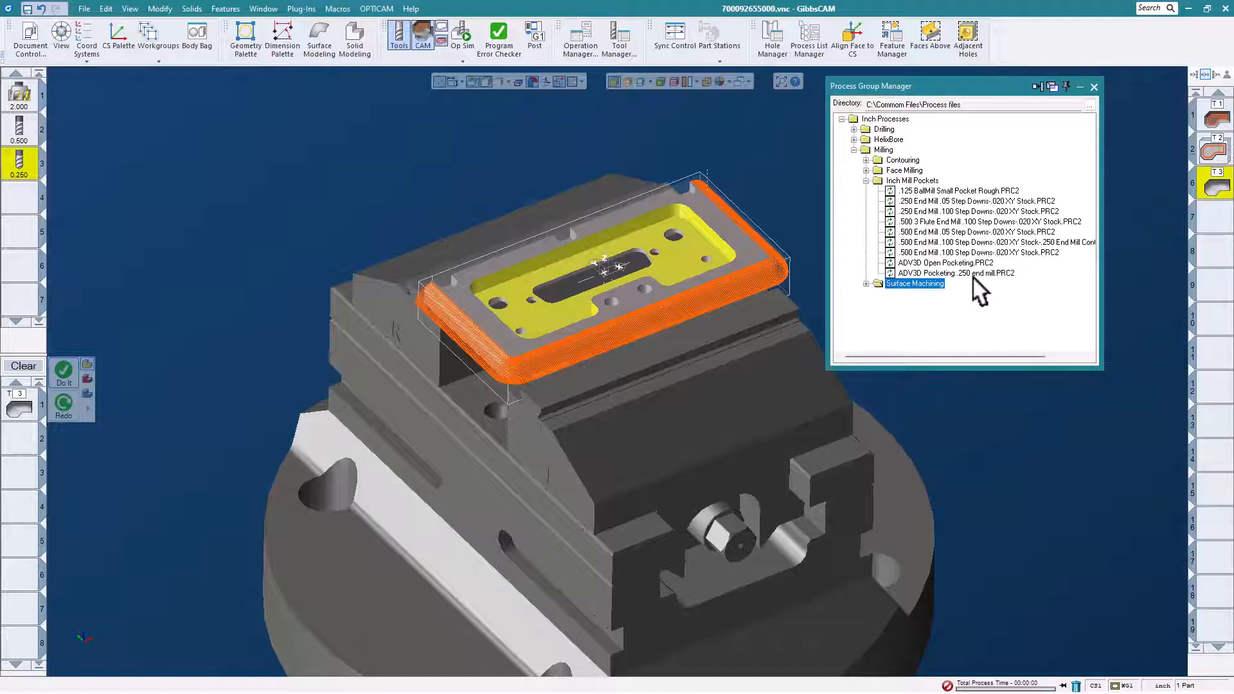
{"action": "double_click", "coordinate": [972, 273]}
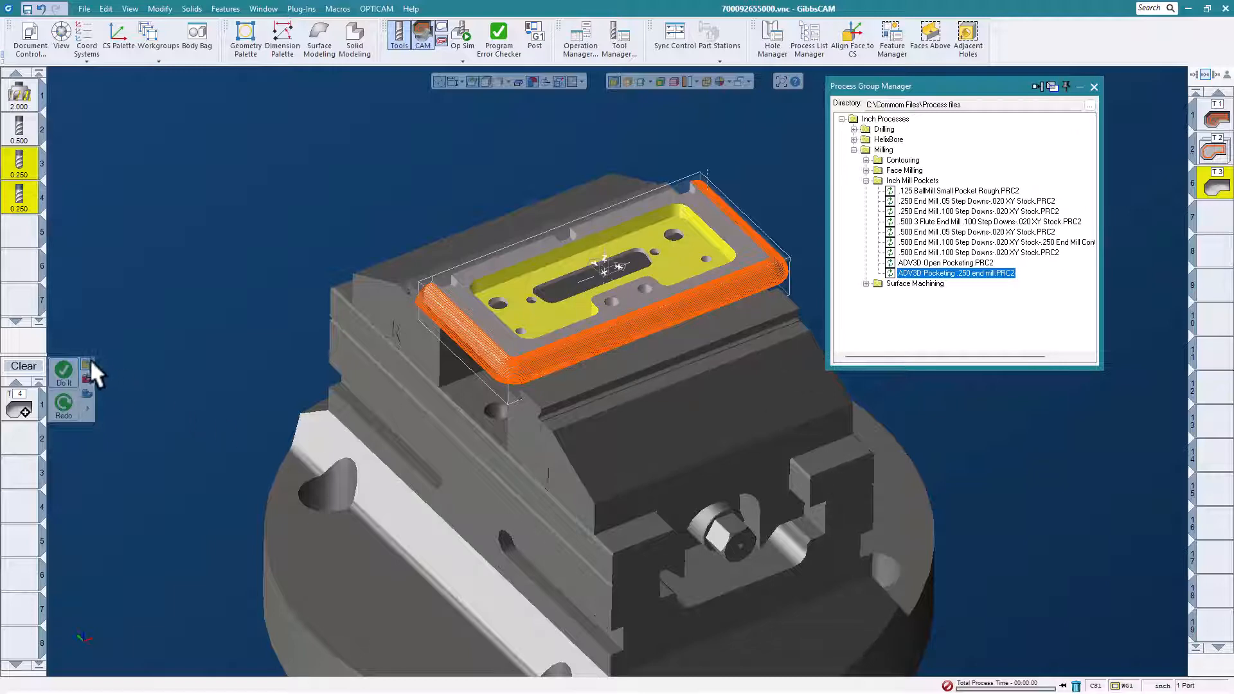
- Generate the pocketing toolpath from the loaded process over the selected pocket faces and inspect it
{"action": "left_click", "coordinate": [65, 371]}
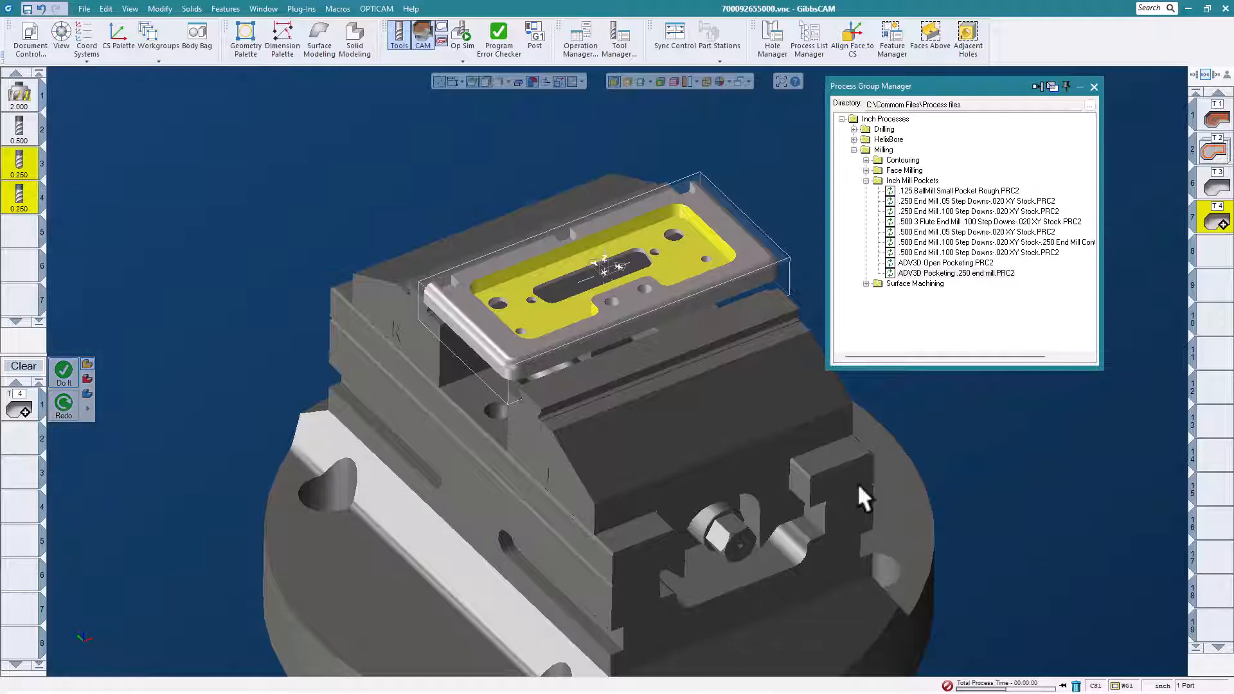
{"action": "middle_click_drag", "start_coordinate": [537, 215], "coordinate": [547, 251]}
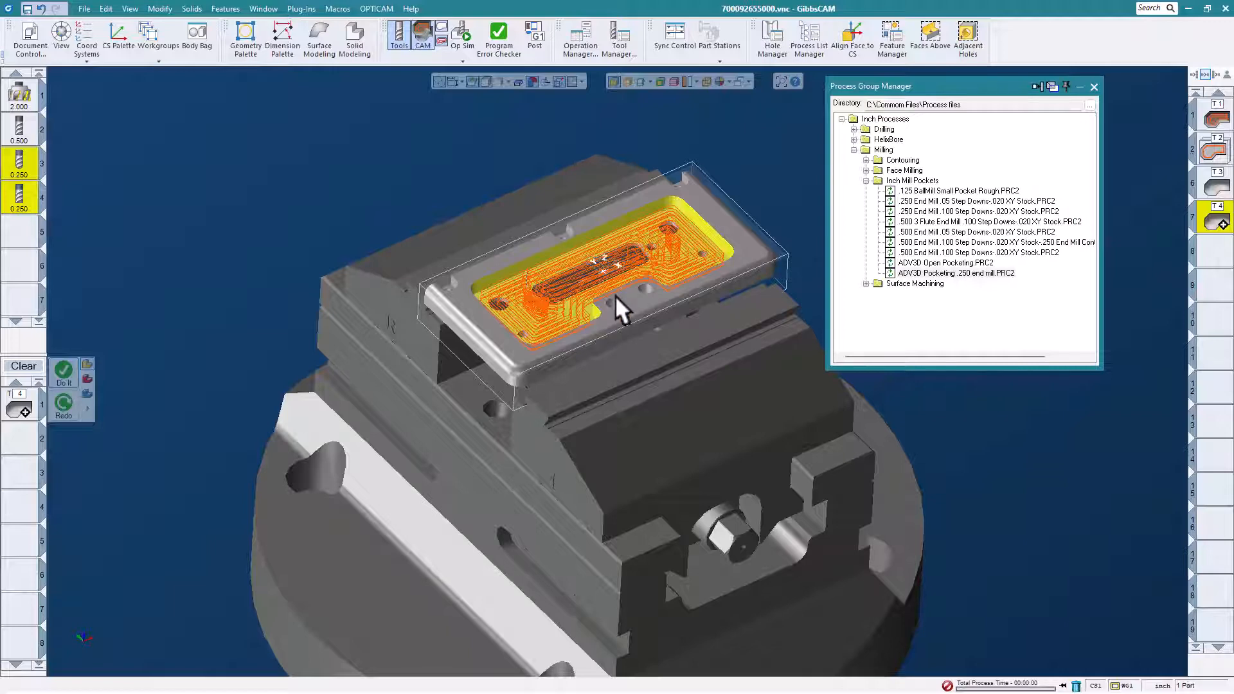
{"action": "scroll", "coordinate": [615, 295], "scroll_direction": "up", "scroll_amount": 1}
{"action": "scroll", "coordinate": [614, 295], "scroll_direction": "down", "scroll_amount": 1}
{"action": "middle_click_drag", "start_coordinate": [614, 295], "coordinate": [627, 270]}
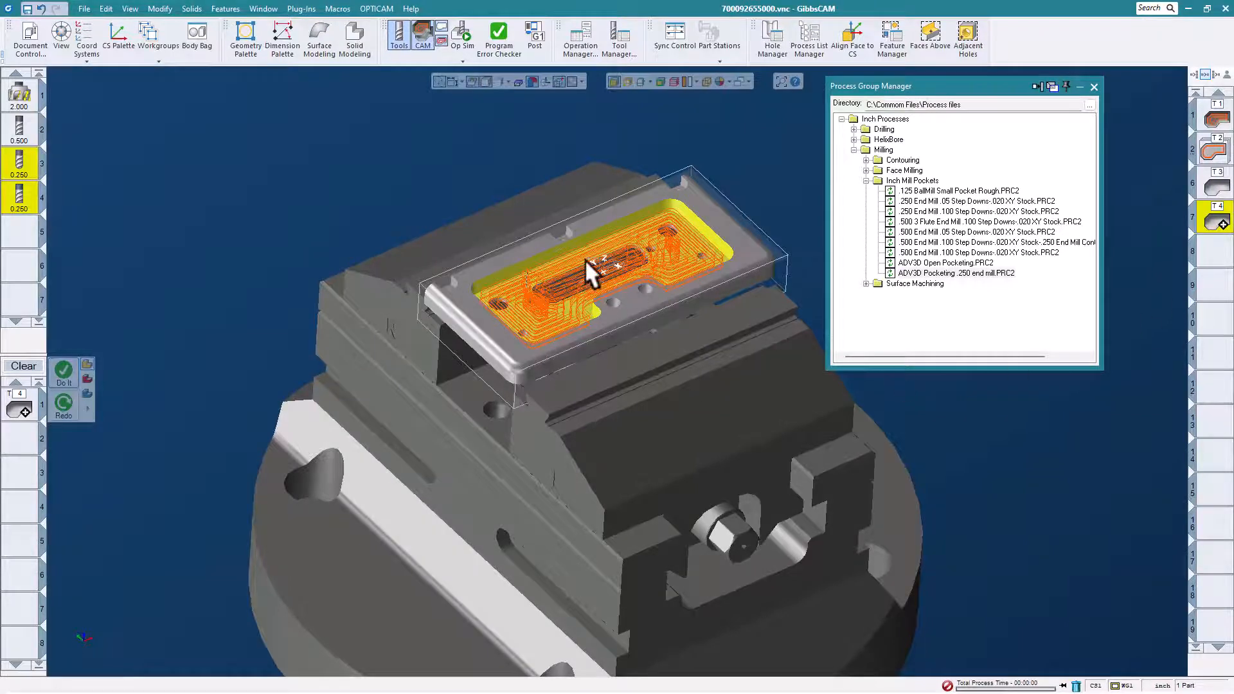
{"action": "middle_click_drag", "start_coordinate": [585, 260], "coordinate": [557, 218]}
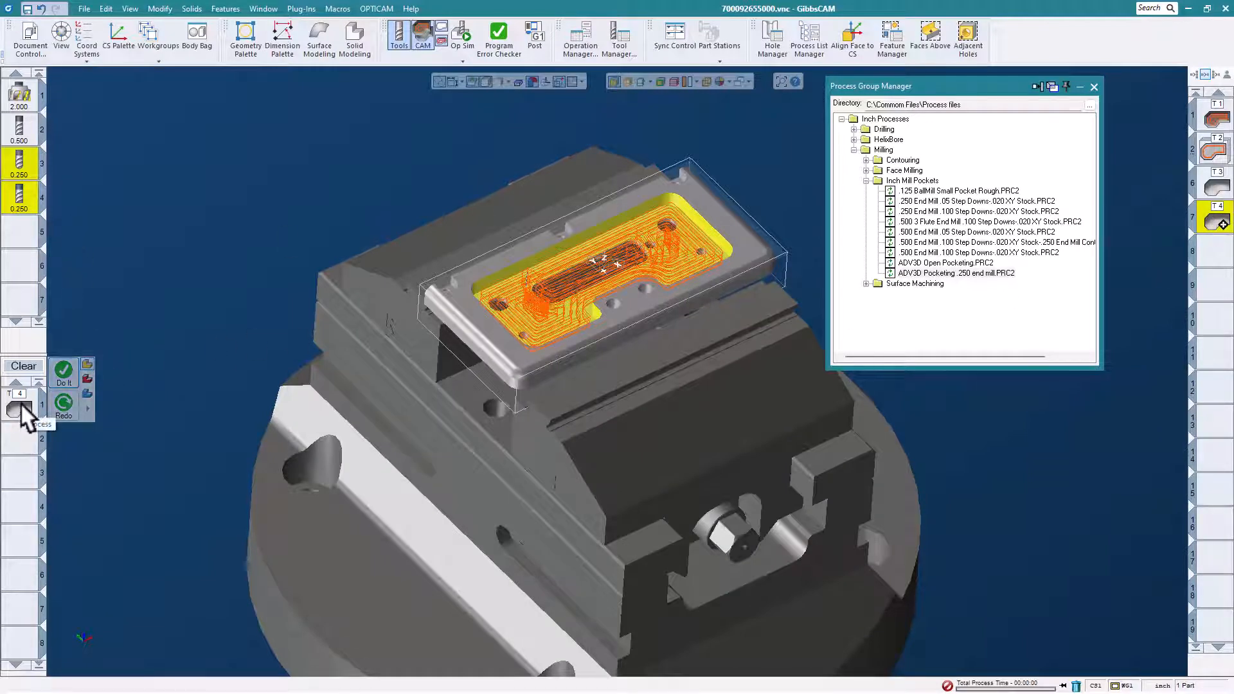
- Review the definition of milling tool 4, the 0.25 inch end mill, then close it
{"action": "left_click", "coordinate": [23, 194]}
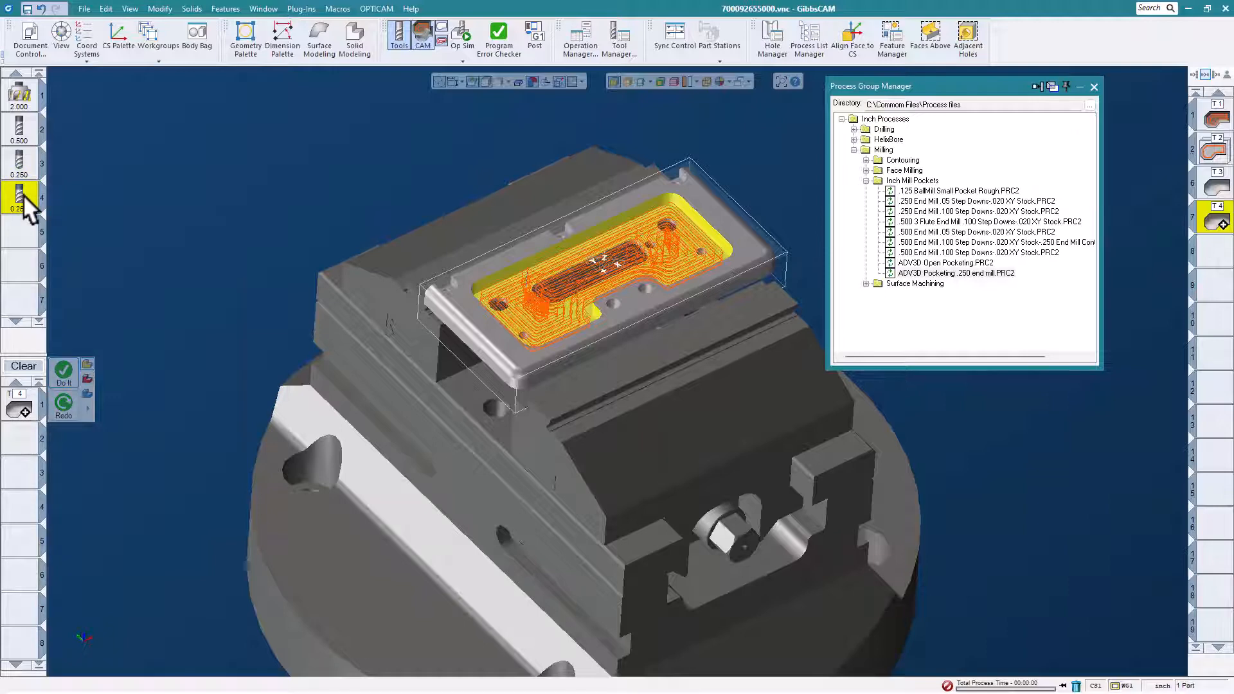
{"action": "double_click", "coordinate": [23, 194]}
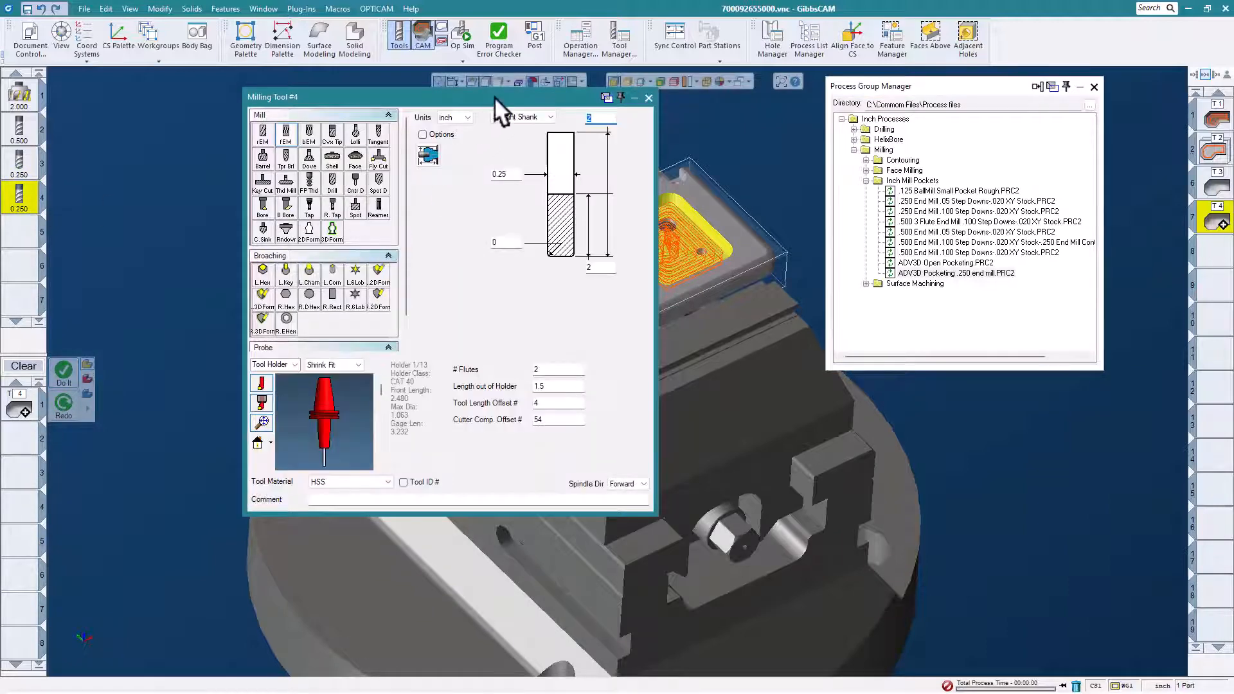
{"action": "left_click_drag", "start_coordinate": [494, 96], "coordinate": [466, 111]}
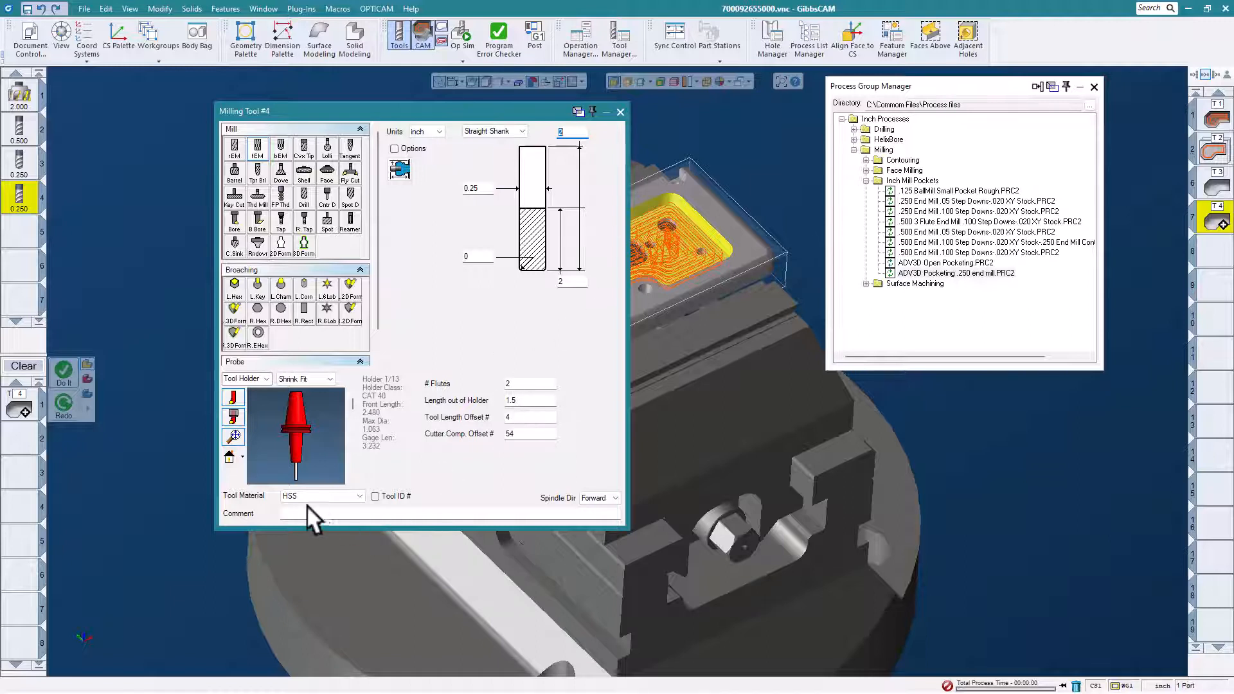
{"action": "left_click", "coordinate": [619, 112]}
- Review the Advanced 3D pocketing process's surface, mill feature, options, entry/exit, boundary and rotate settings, then close it
{"action": "left_click", "coordinate": [20, 402]}
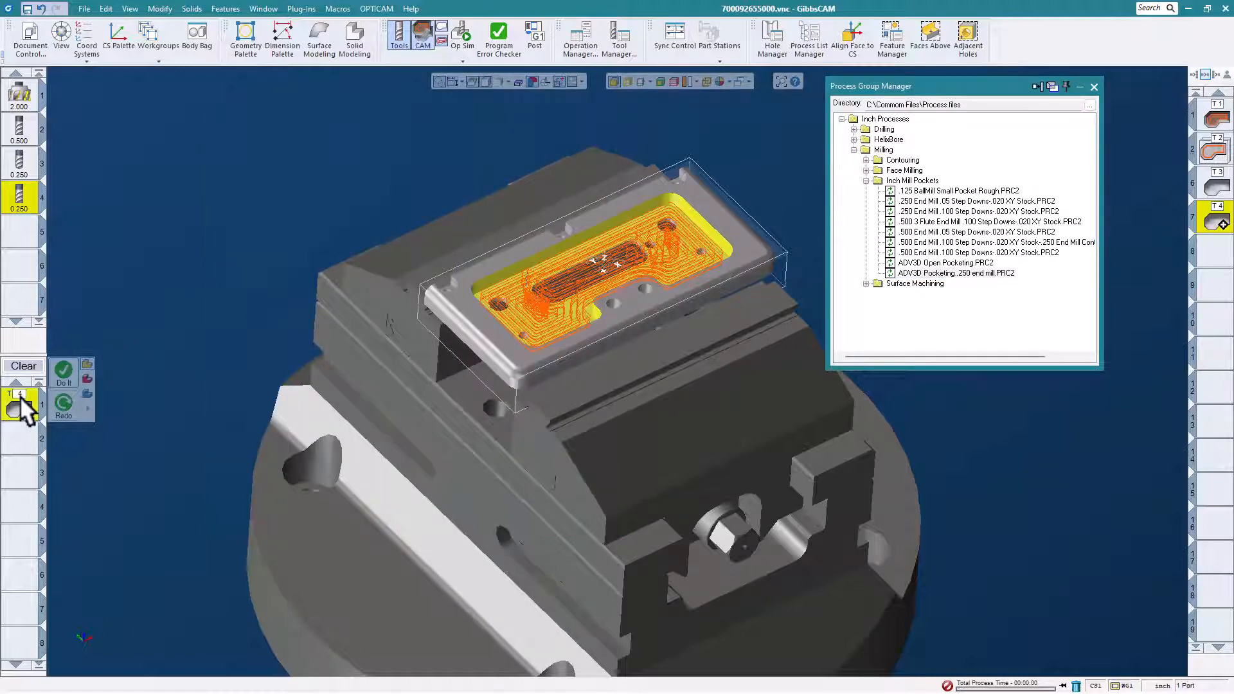
{"action": "double_click", "coordinate": [21, 401]}
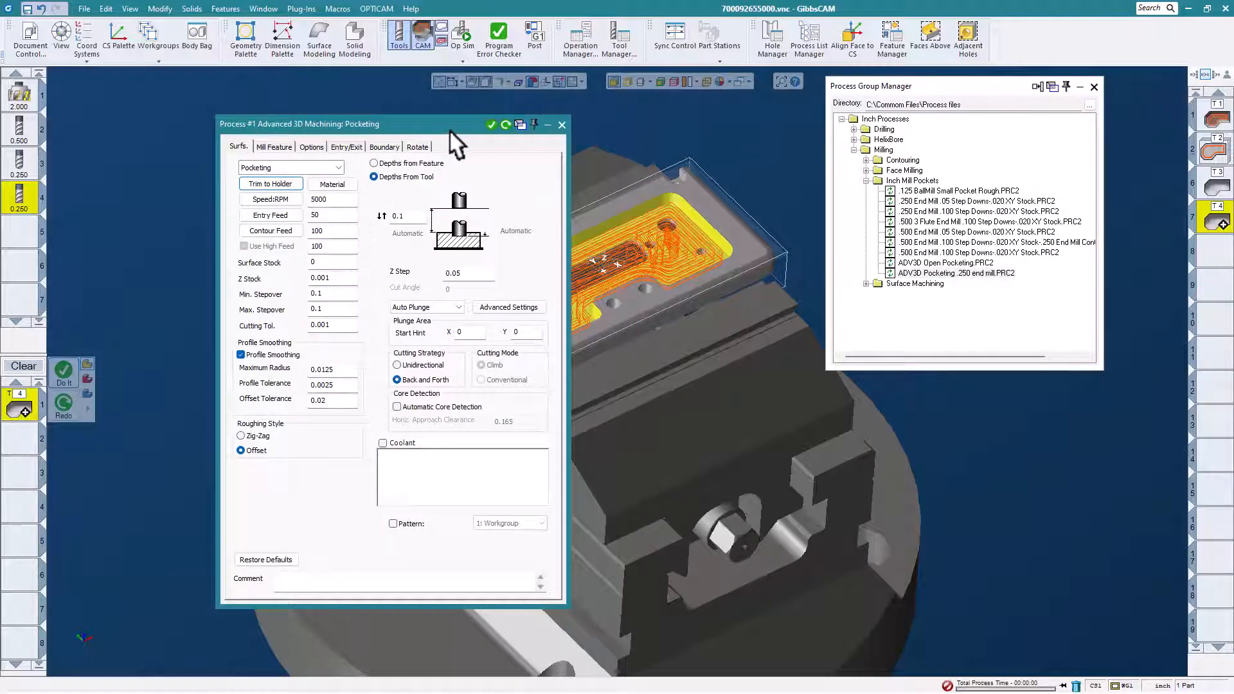
{"action": "left_click_drag", "start_coordinate": [449, 129], "coordinate": [591, 110]}
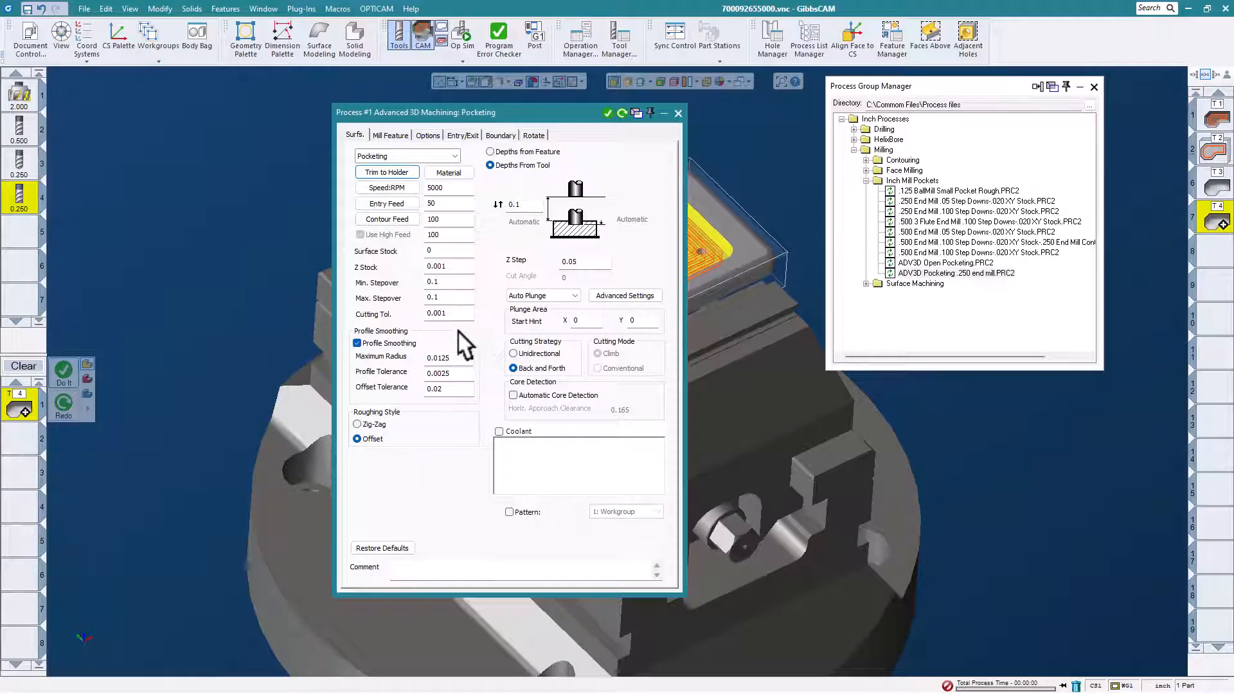
{"action": "left_click", "coordinate": [391, 135]}
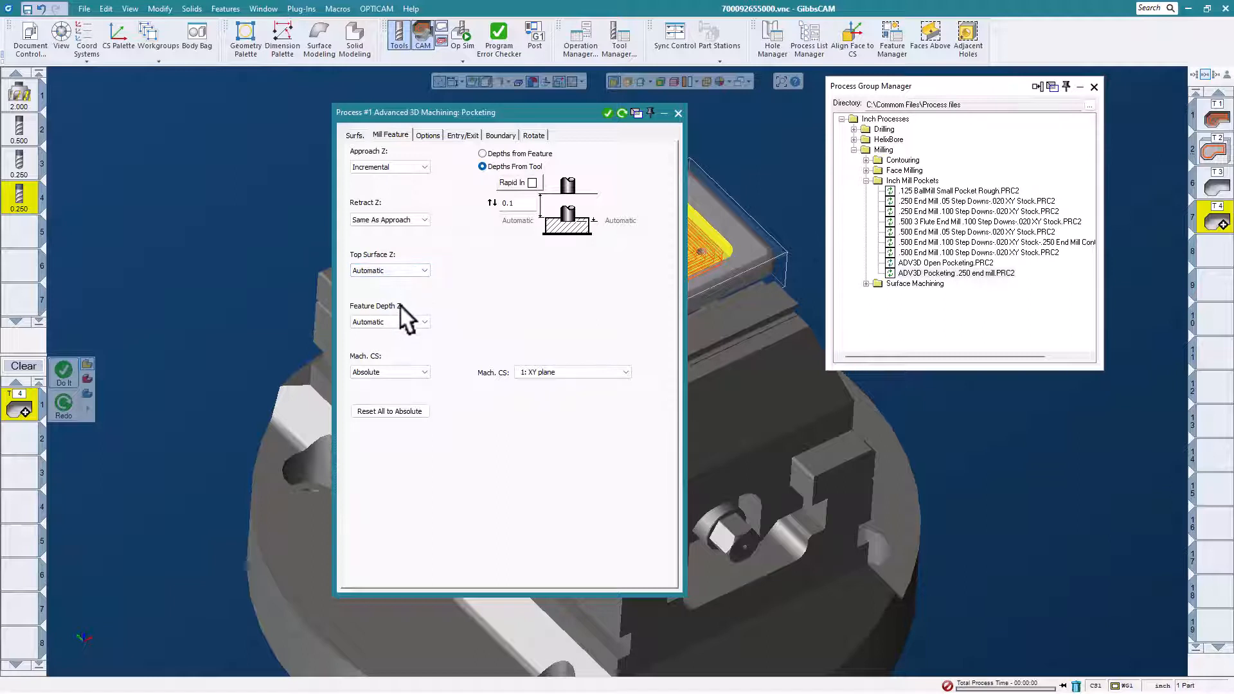
{"action": "left_click", "coordinate": [426, 134]}
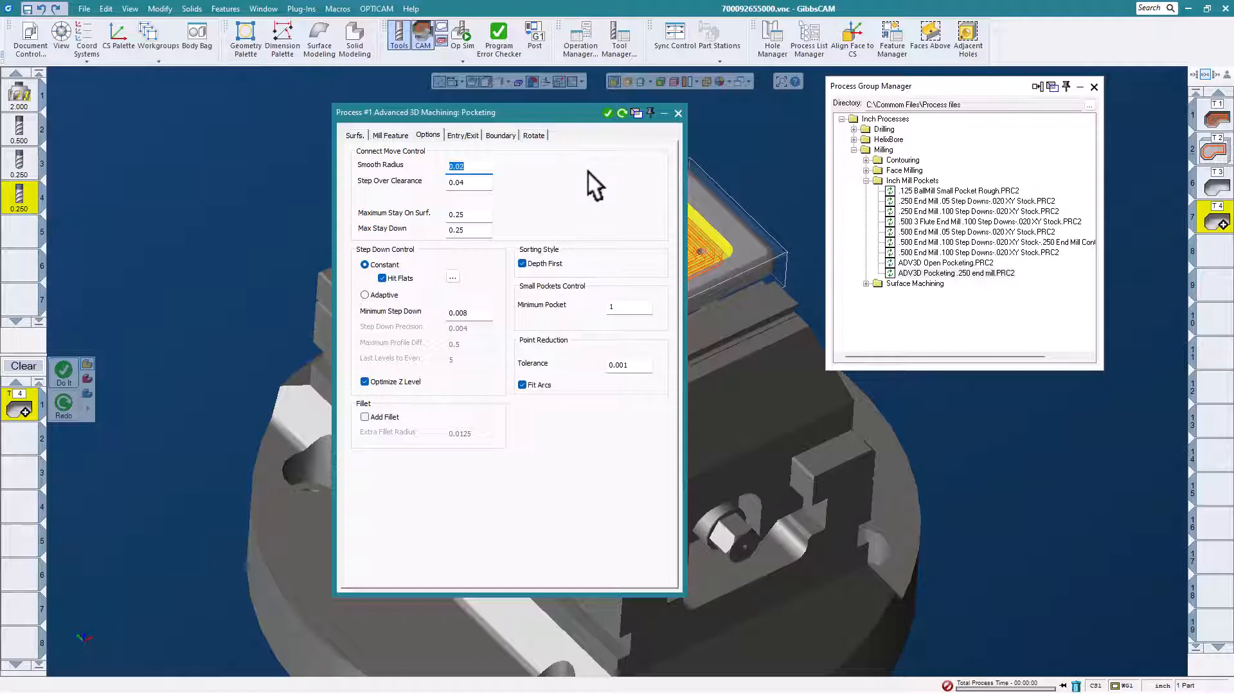
{"action": "left_click", "coordinate": [462, 135]}
{"action": "left_click", "coordinate": [499, 134]}
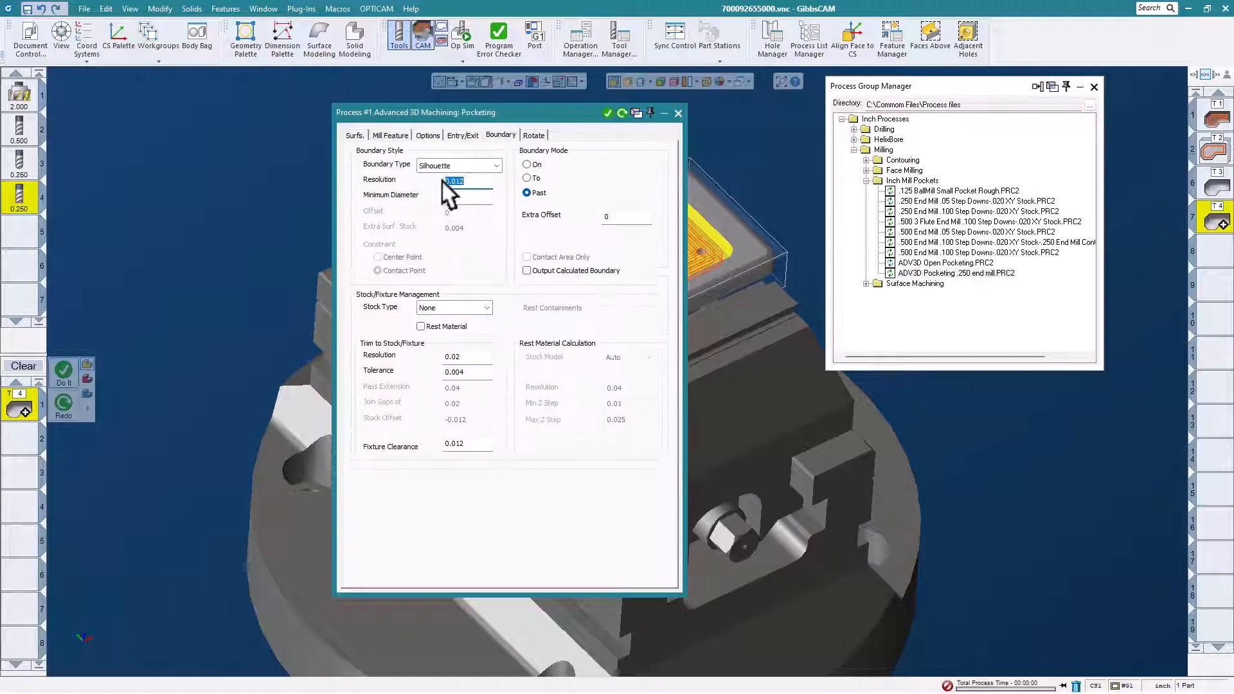
{"action": "left_click", "coordinate": [533, 134]}
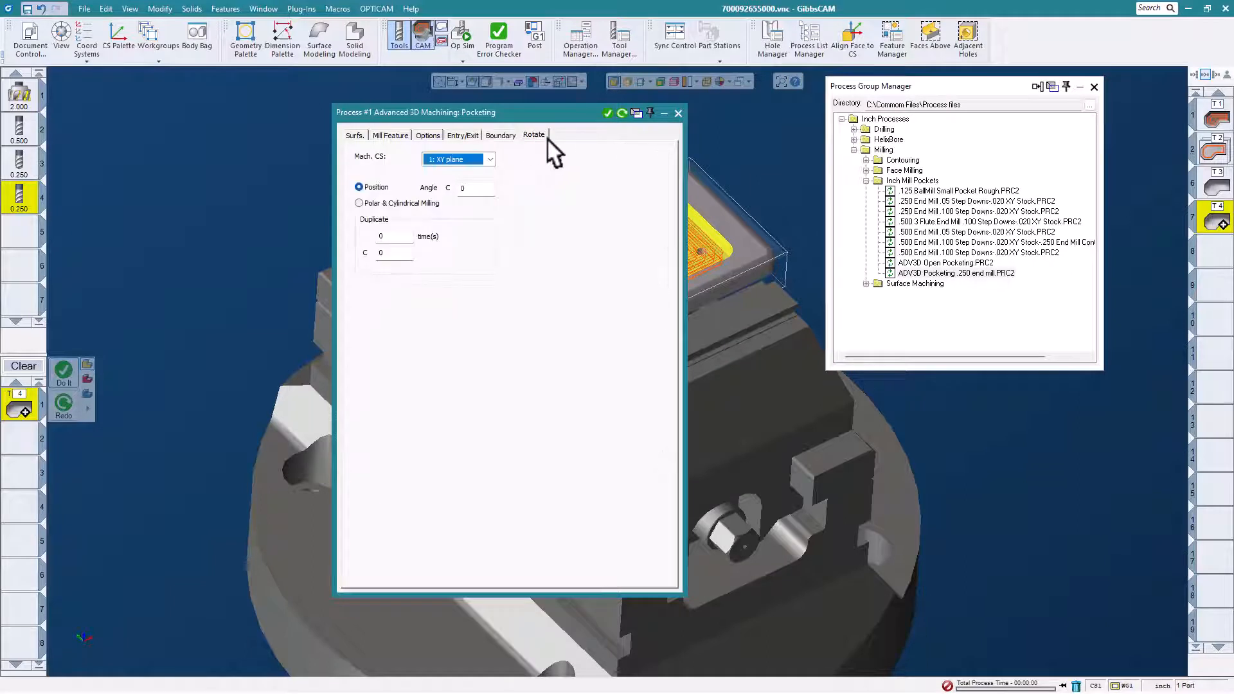
{"action": "left_click", "coordinate": [678, 113]}
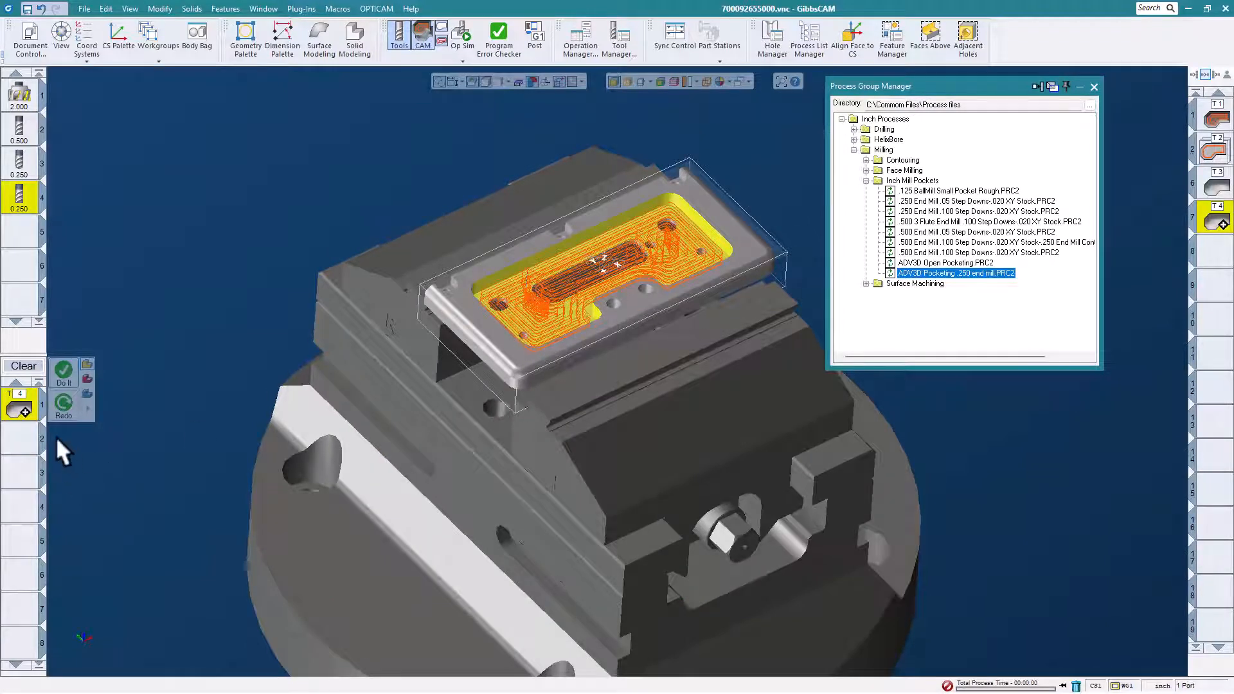
{"action": "right_click", "coordinate": [24, 405]}
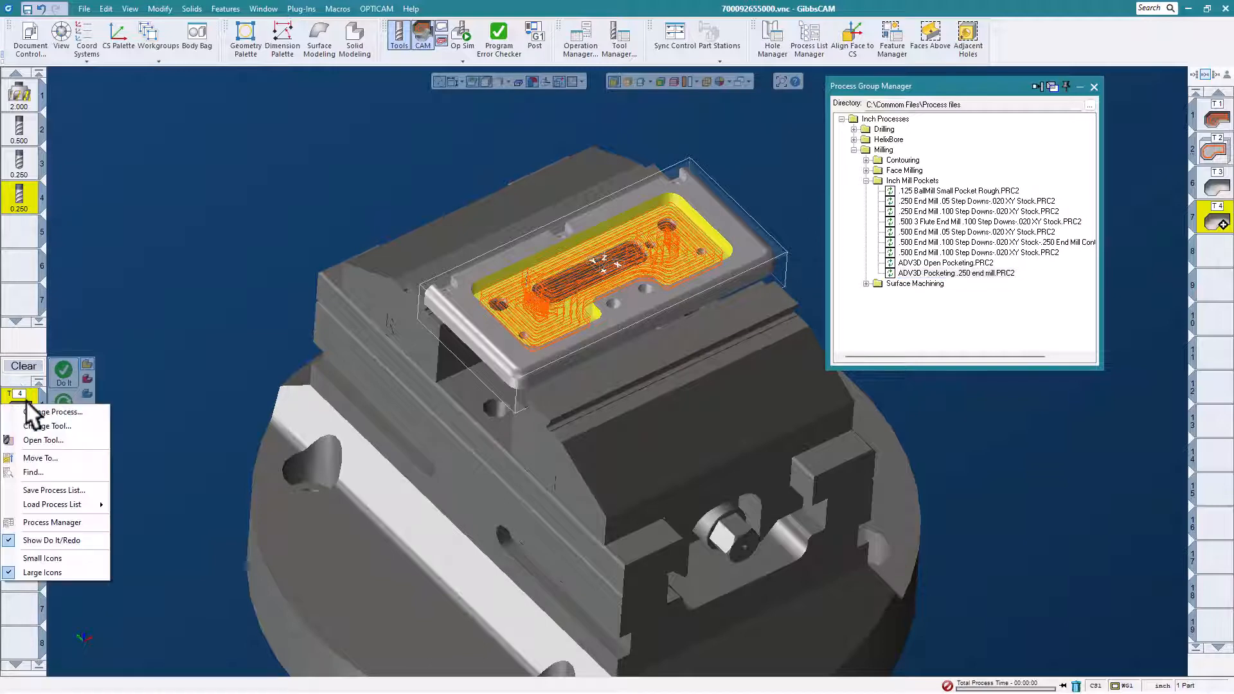
{"action": "left_click", "coordinate": [79, 489]}
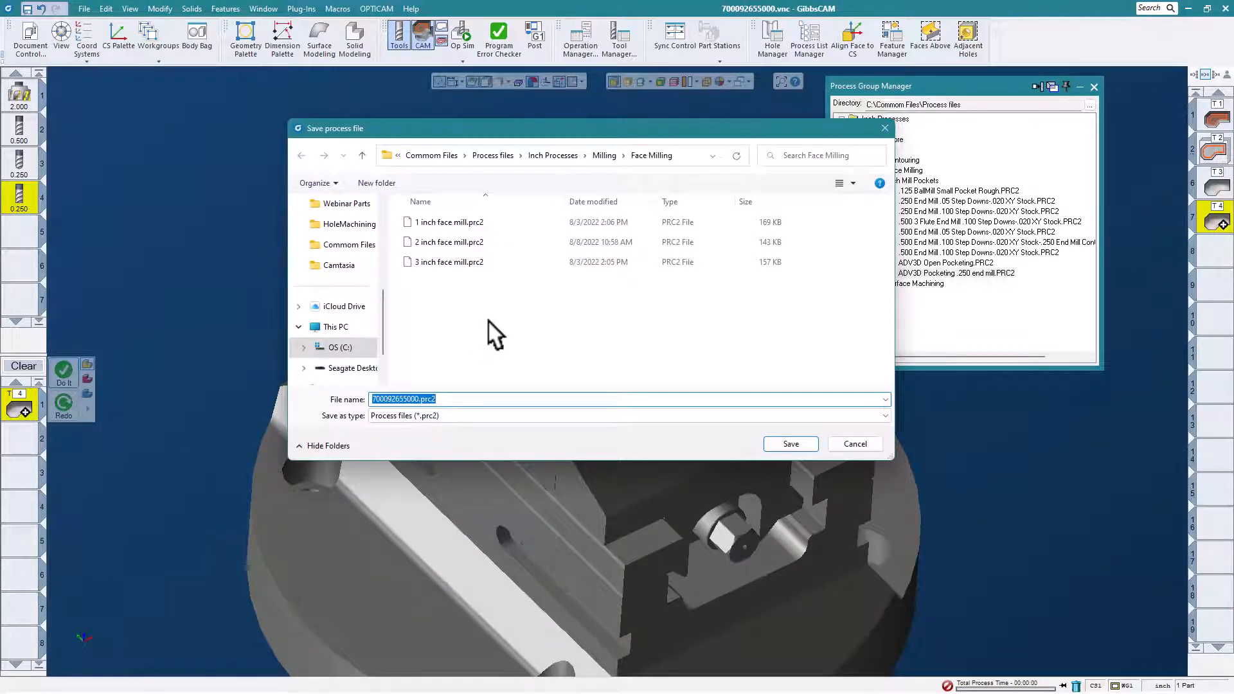
{"action": "left_click", "coordinate": [556, 155]}
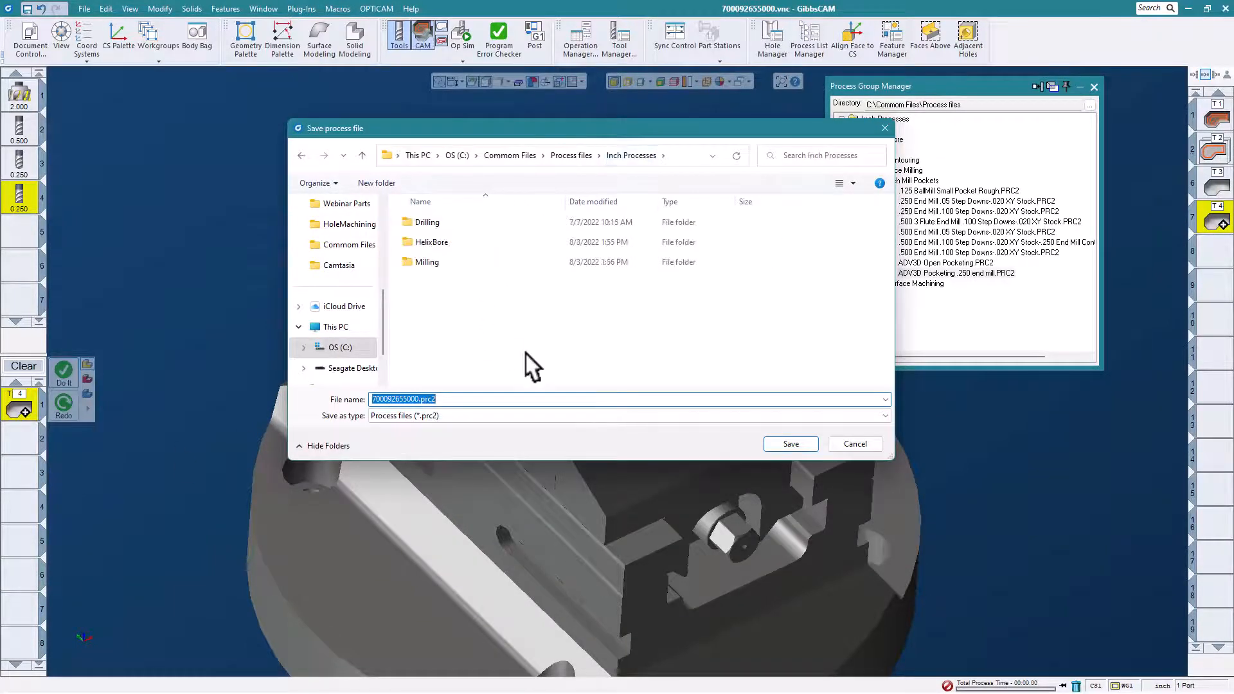
{"action": "double_click", "coordinate": [421, 262]}
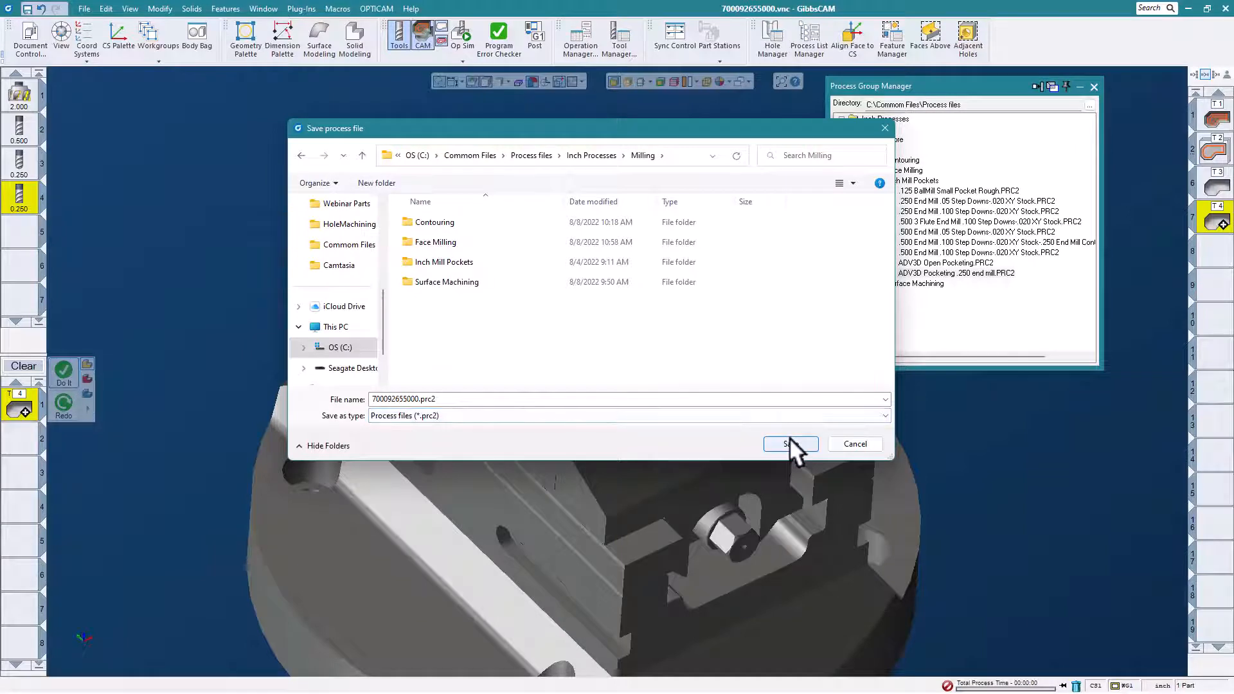
{"action": "left_click", "coordinate": [854, 443]}
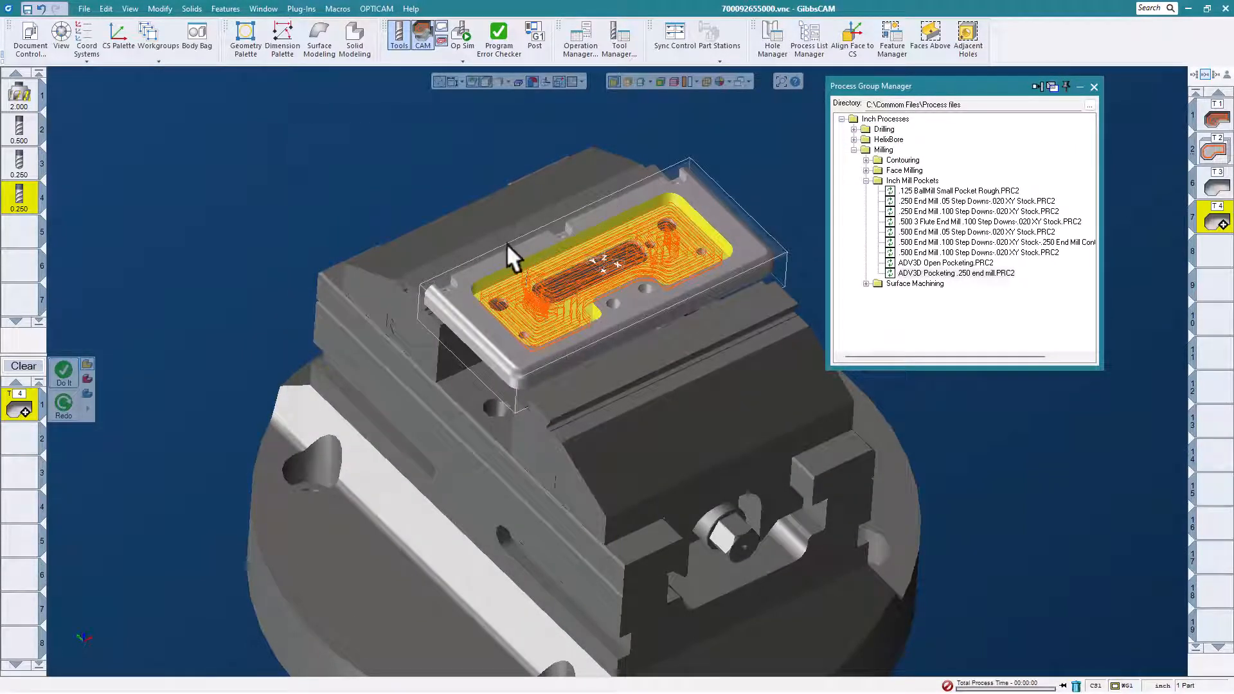
- Move the Process Group Manager clear of the part and collapse its Inch Mill Pockets group
{"action": "middle_click_drag", "start_coordinate": [537, 275], "coordinate": [546, 283]}
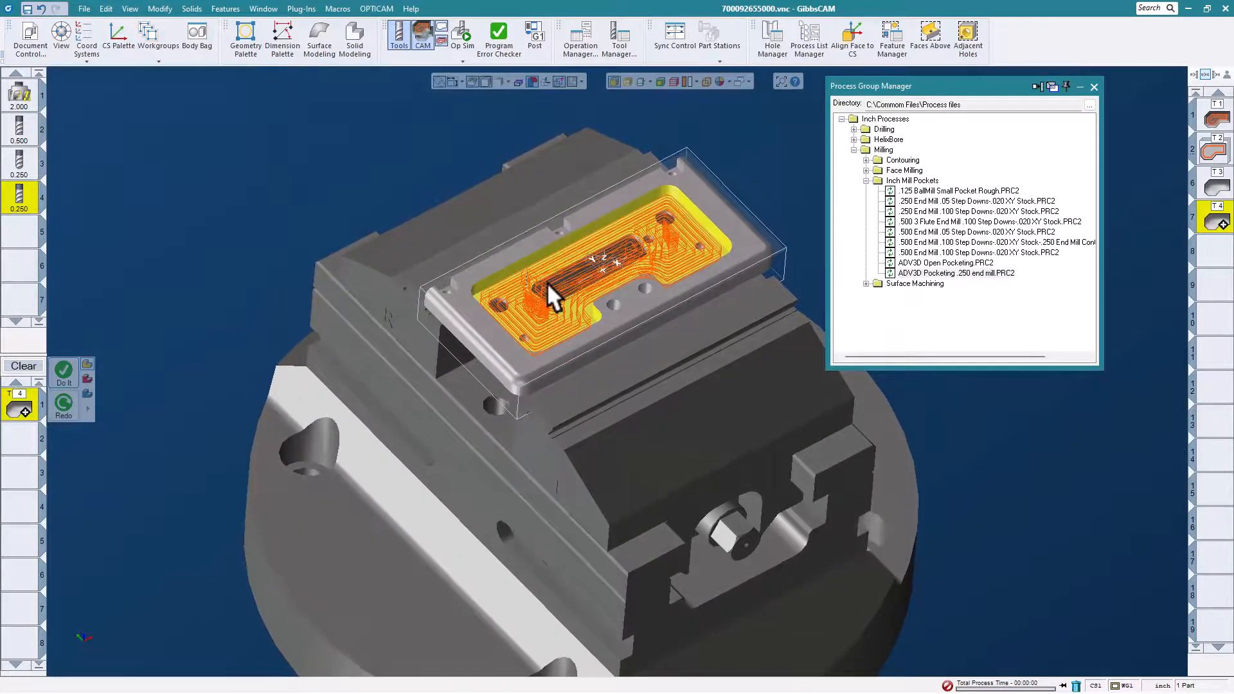
{"action": "middle_click_drag", "start_coordinate": [631, 241], "coordinate": [551, 252]}
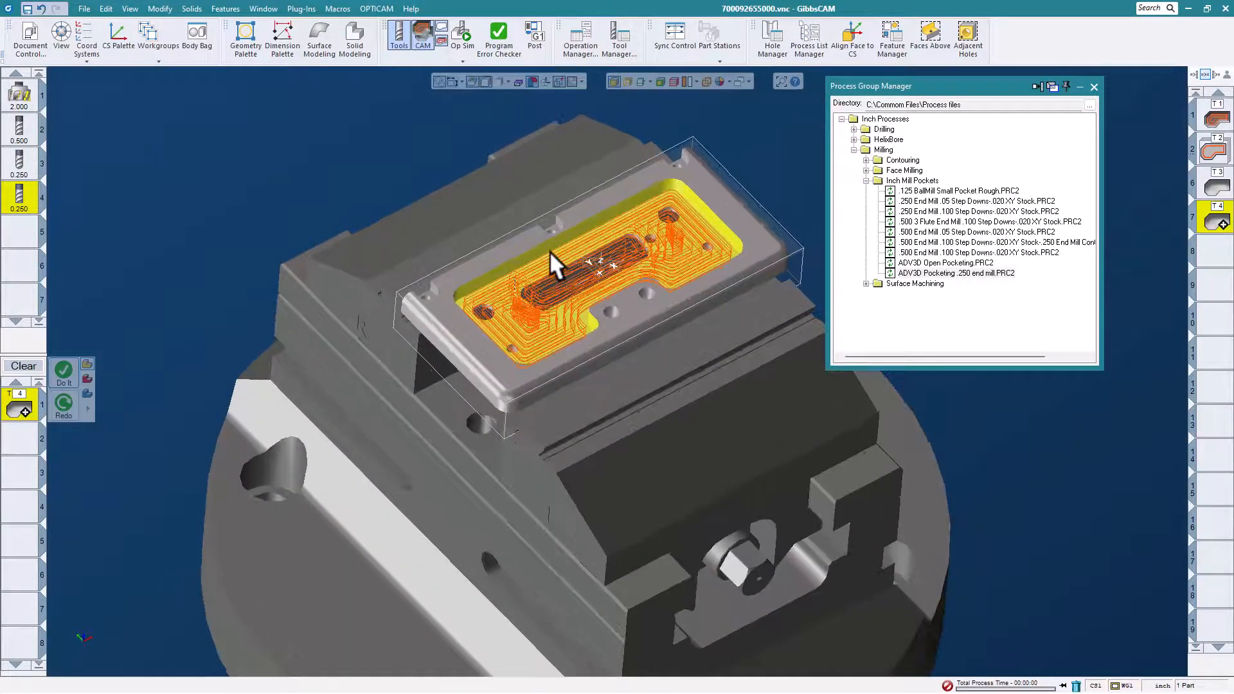
{"action": "left_click_drag", "start_coordinate": [1011, 76], "coordinate": [1048, 79]}
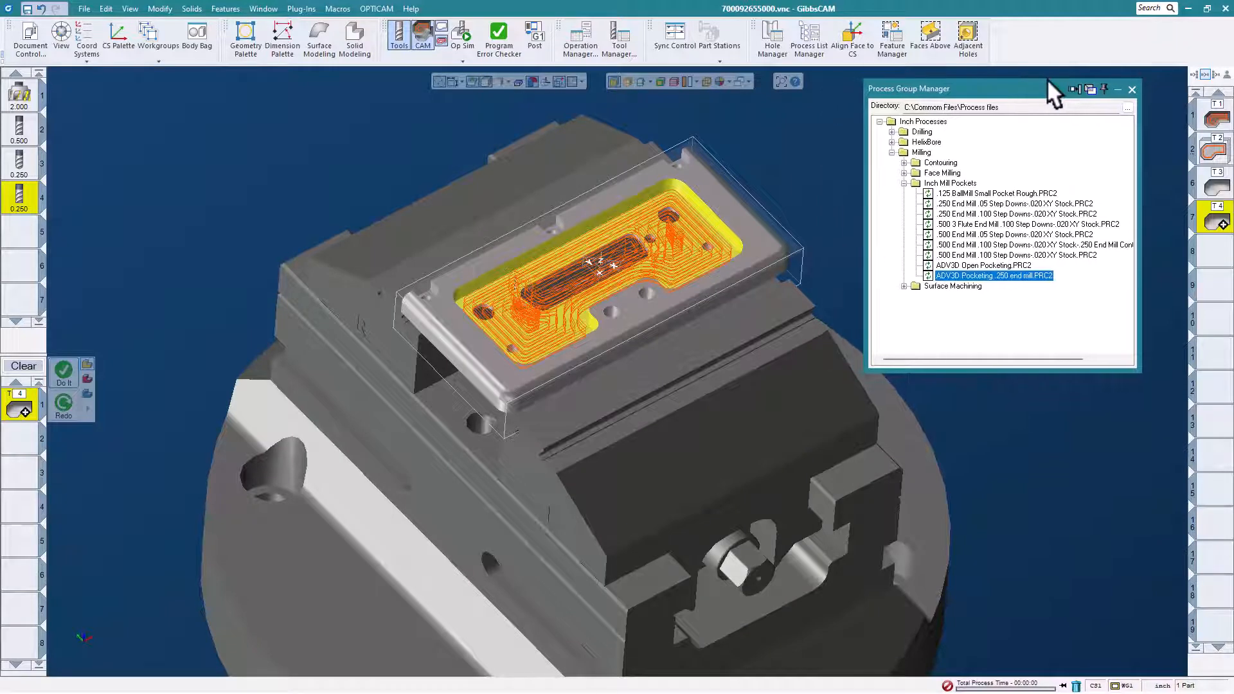
{"action": "left_click", "coordinate": [904, 183]}
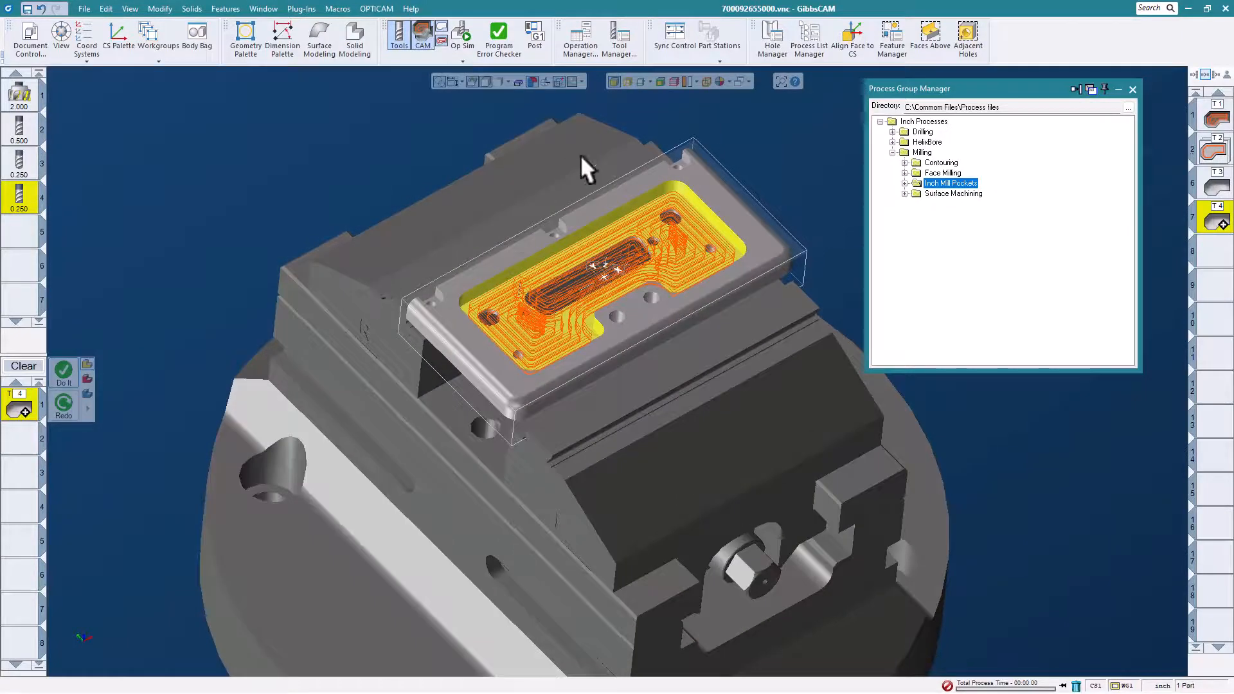
- Clear the pocket face selection and select the tangent faces of the small slot at the far end of the plate's back edge
{"action": "scroll", "coordinate": [649, 176], "scroll_direction": "up", "scroll_amount": 3}
{"action": "left_click", "coordinate": [778, 145]}
{"action": "middle_click_drag", "start_coordinate": [574, 217], "coordinate": [671, 235]}
{"action": "left_click", "coordinate": [695, 142]}
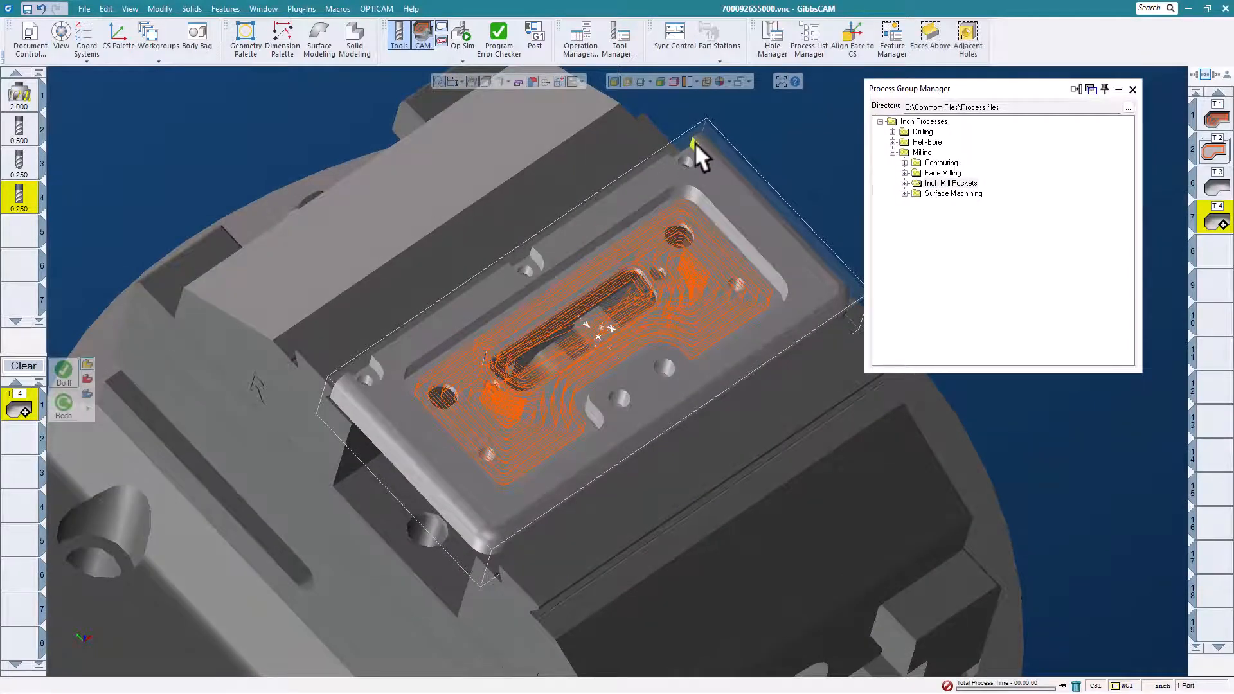
{"action": "right_click", "coordinate": [695, 141]}
{"action": "mouse_move", "coordinate": [771, 389]}
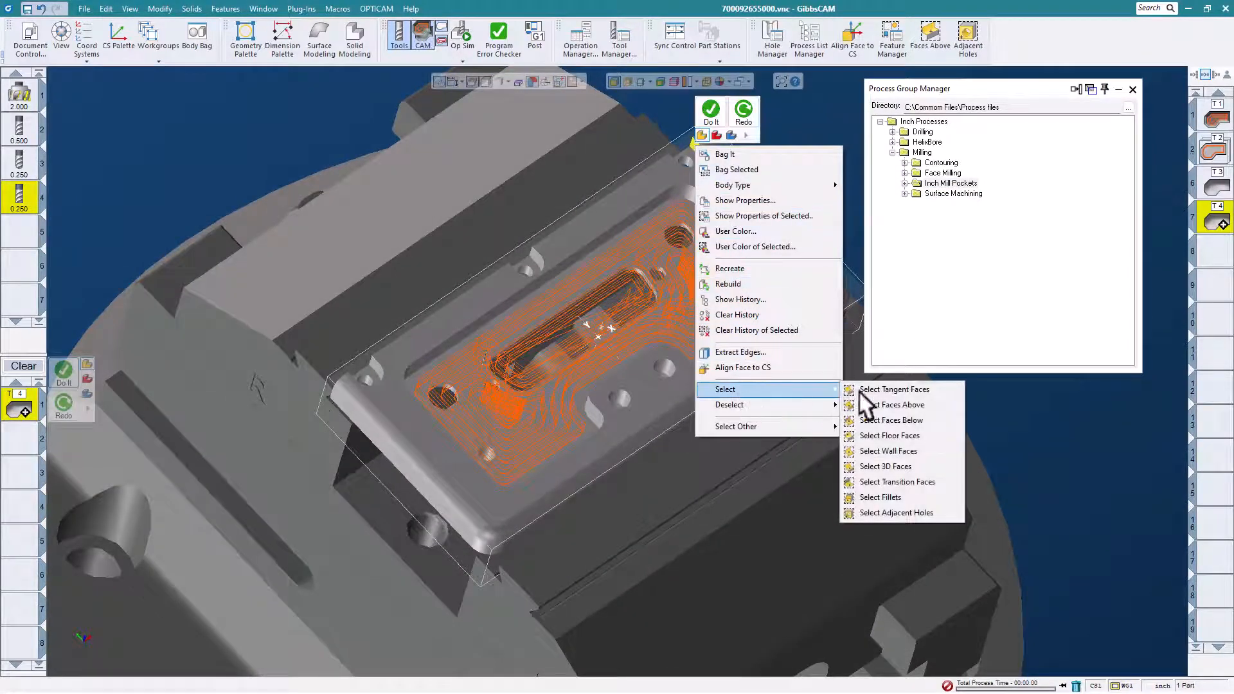
{"action": "left_click", "coordinate": [877, 384]}
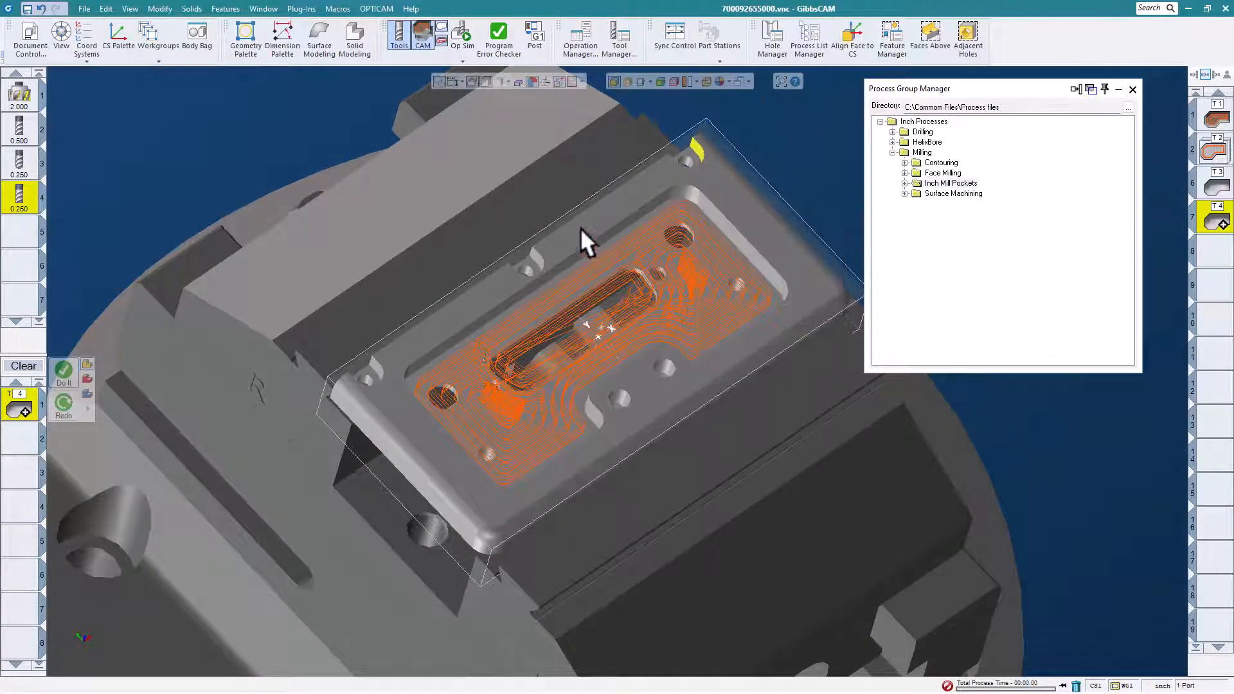
- Add the tangent faces of the other two small slots along the same plate edge to the selection
{"action": "right_click", "coordinate": [533, 253]}
{"action": "mouse_move", "coordinate": [597, 500]}
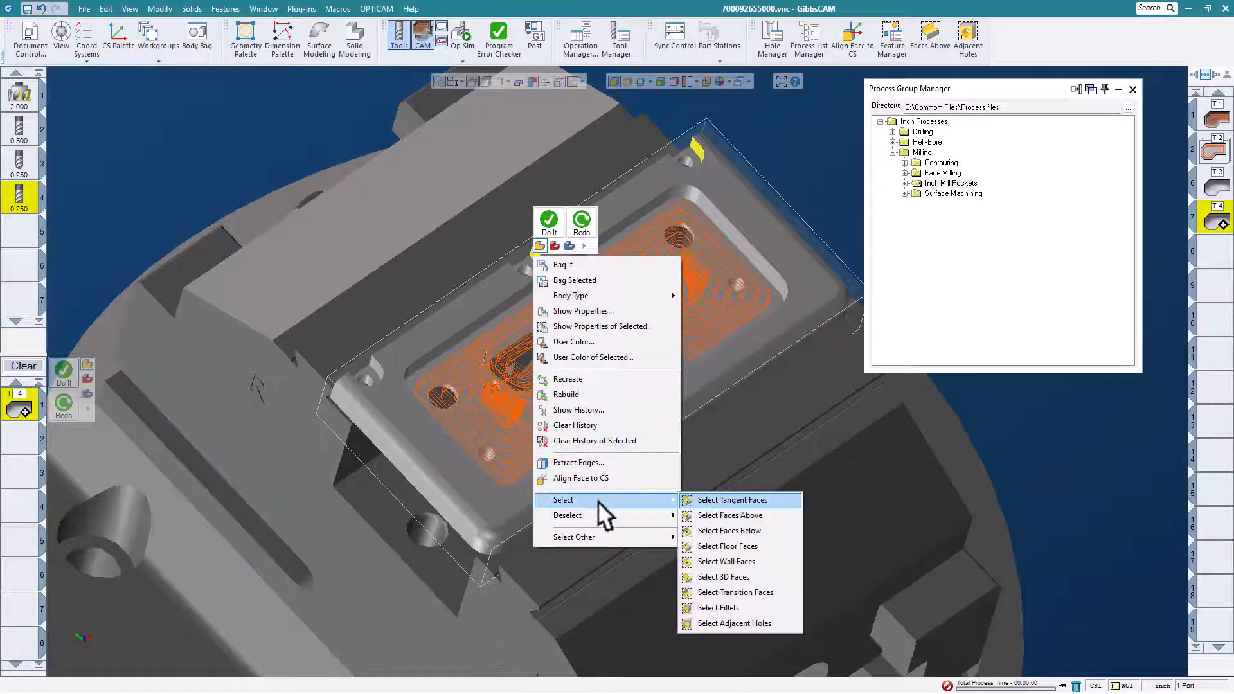
{"action": "left_click", "coordinate": [706, 499]}
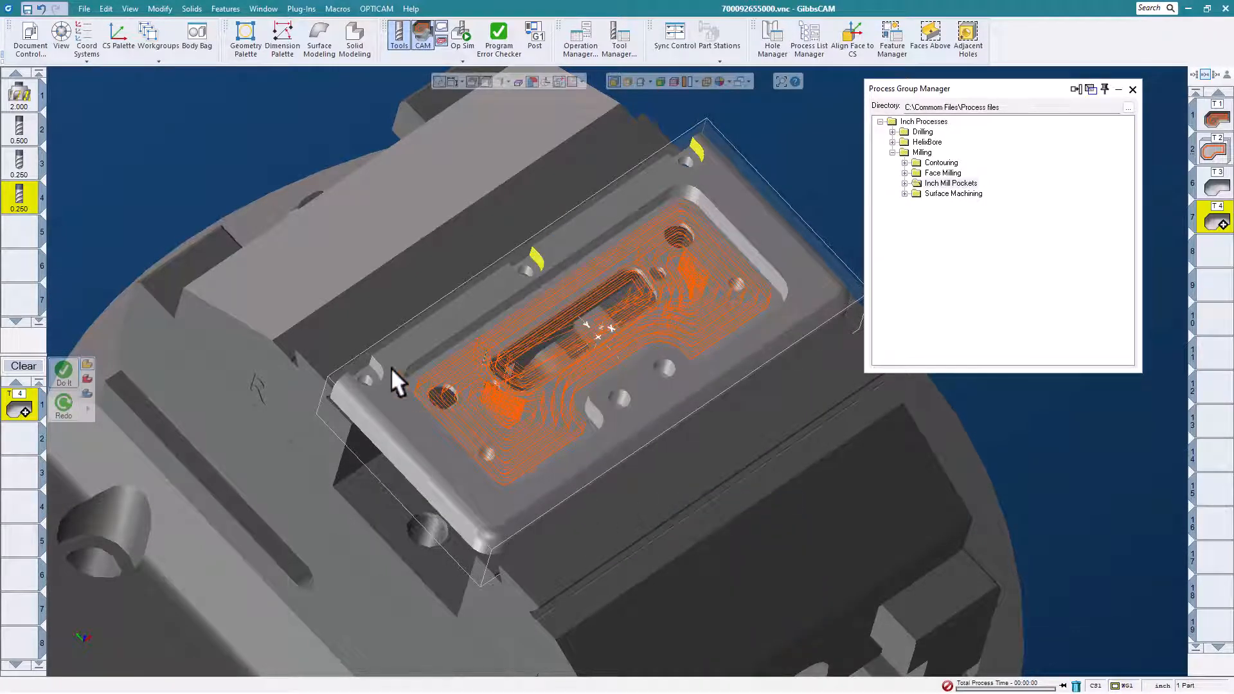
{"action": "right_click", "coordinate": [372, 359]}
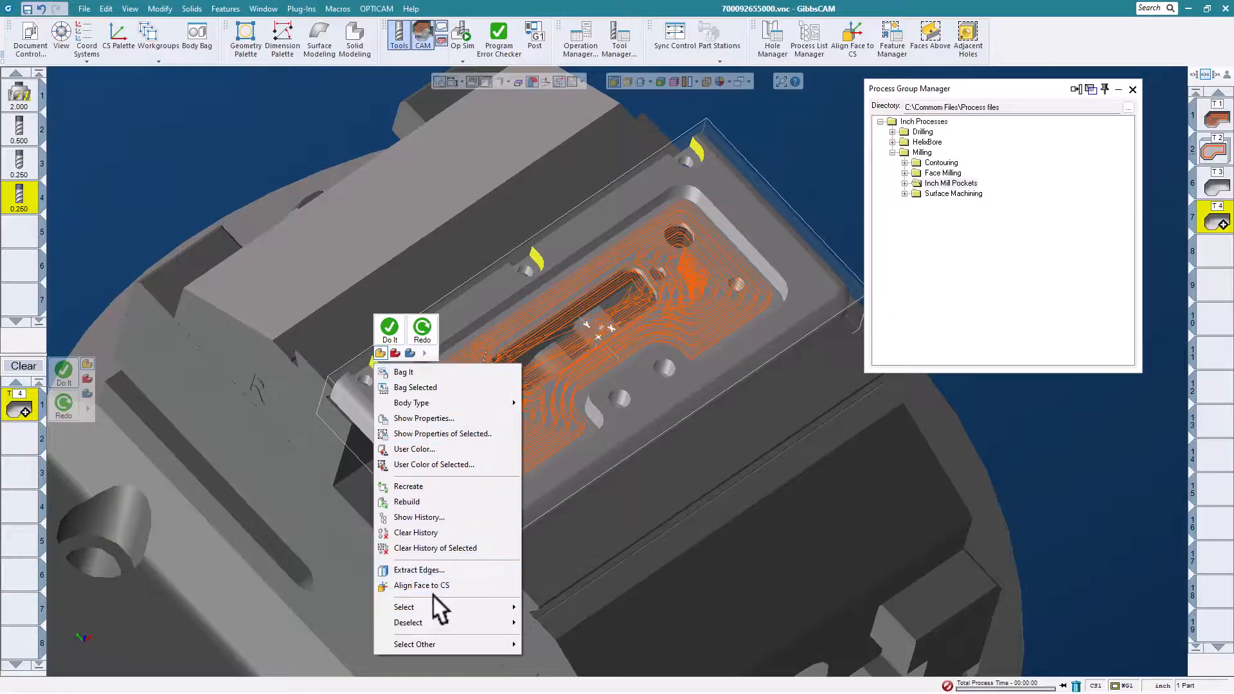
{"action": "mouse_move", "coordinate": [435, 601]}
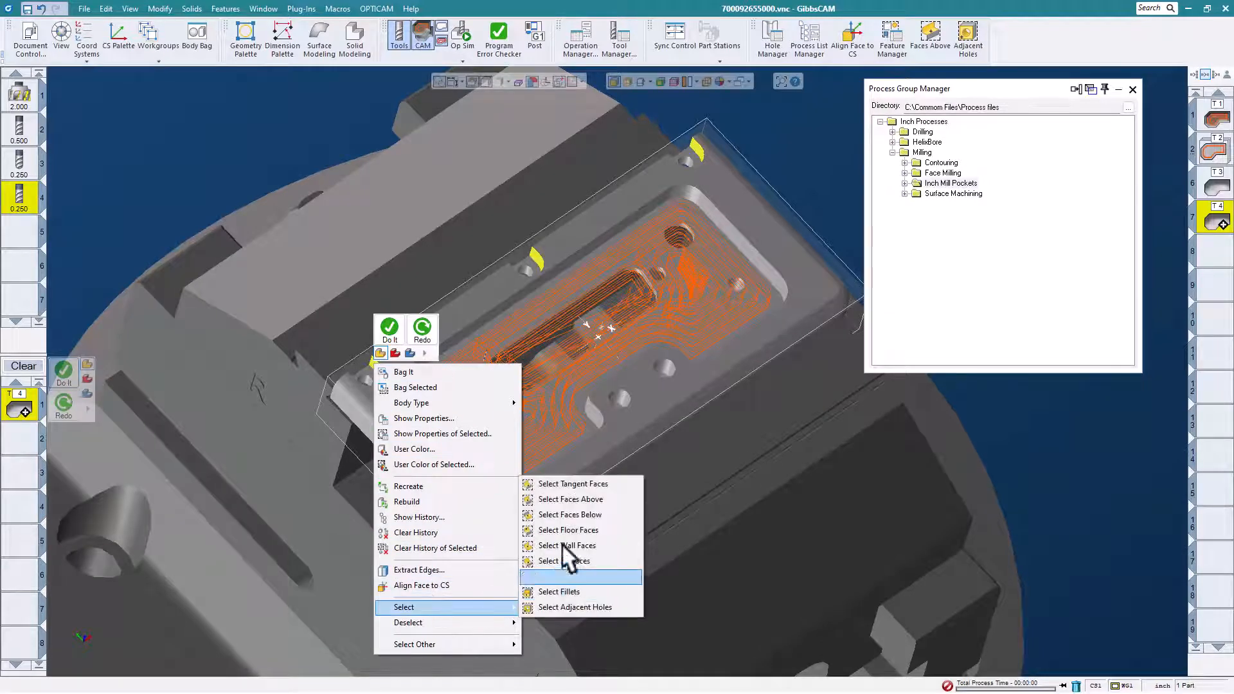
{"action": "left_click", "coordinate": [575, 482]}
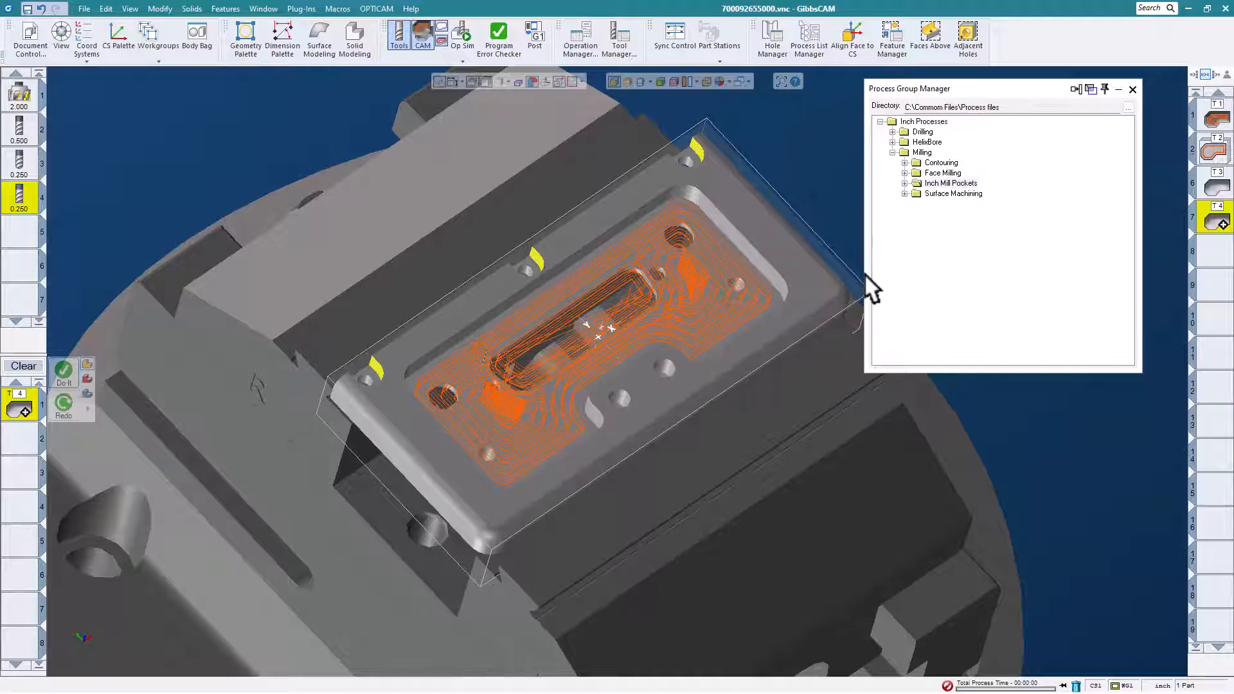
- Load the "Small Slot Contour.PRC2" process from the Contouring group and generate its toolpath on the three selected slots
{"action": "left_click", "coordinate": [904, 163]}
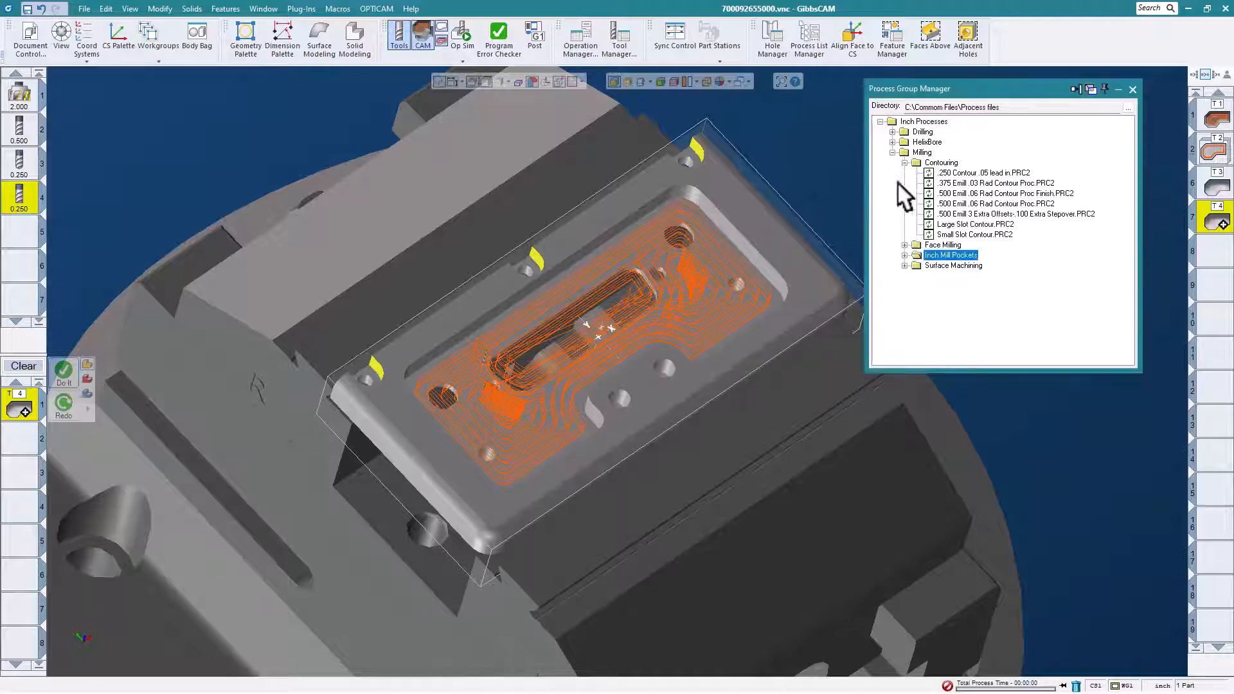
{"action": "left_click", "coordinate": [982, 234]}
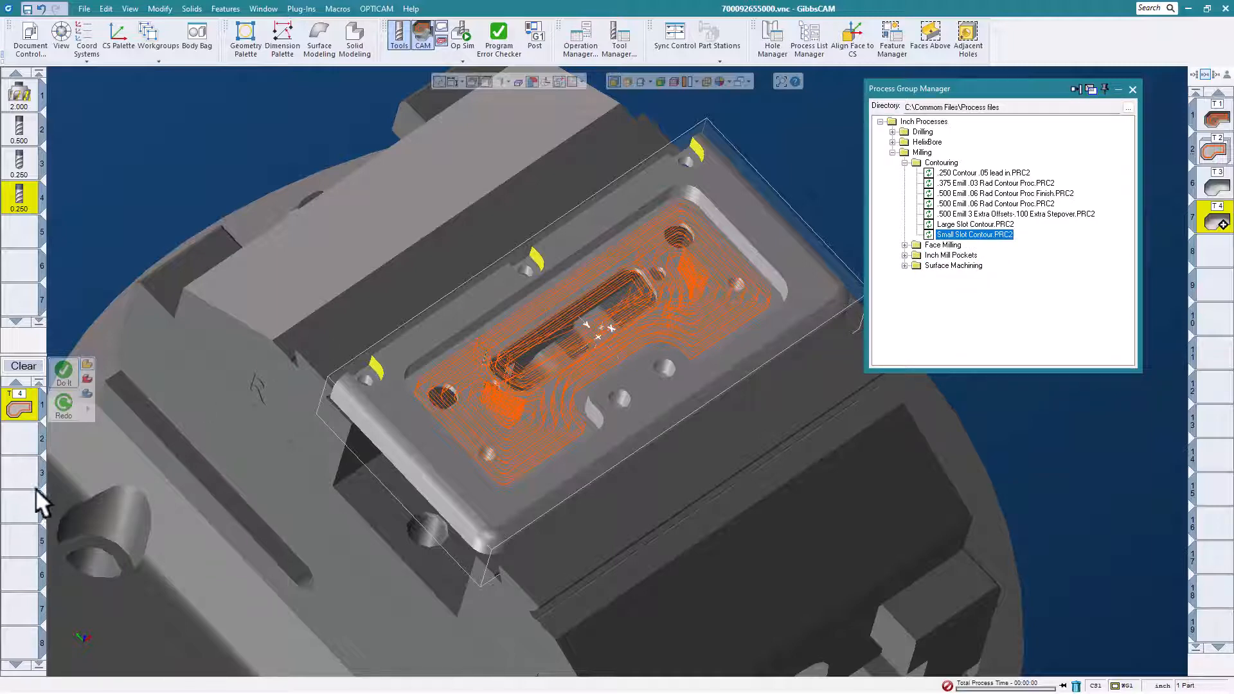
{"action": "left_click", "coordinate": [66, 377]}
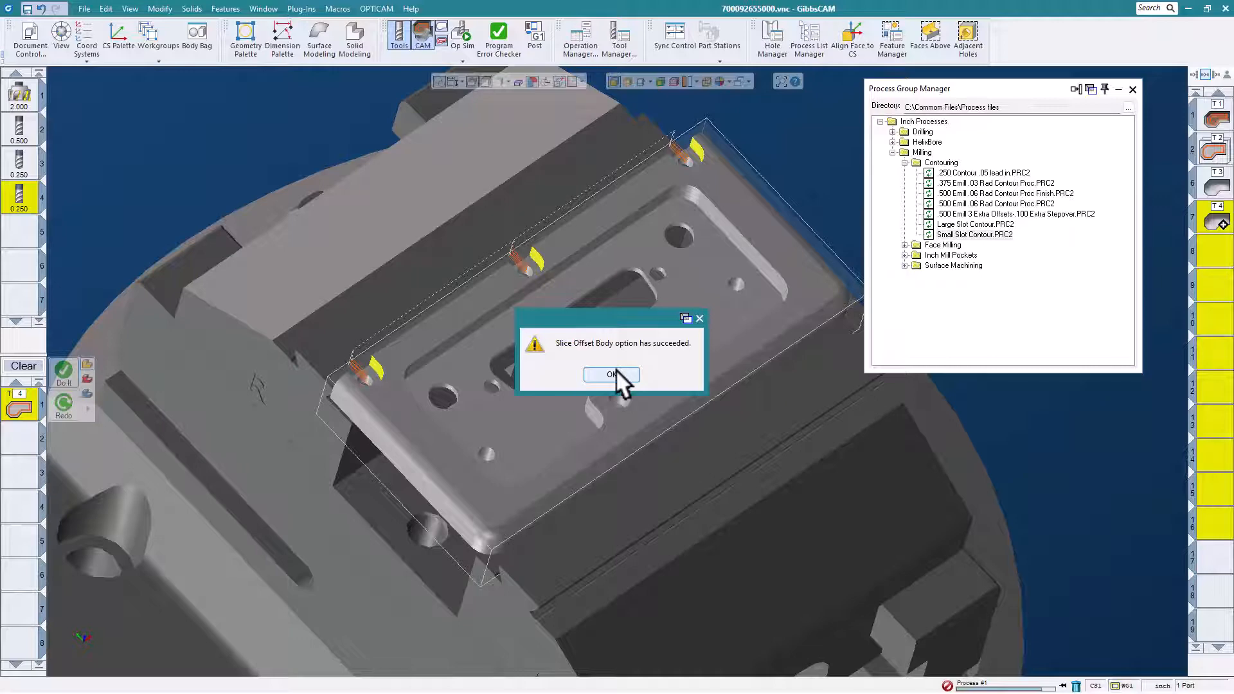
{"action": "left_click", "coordinate": [611, 374]}
{"action": "middle_click_drag", "start_coordinate": [646, 417], "coordinate": [569, 252]}
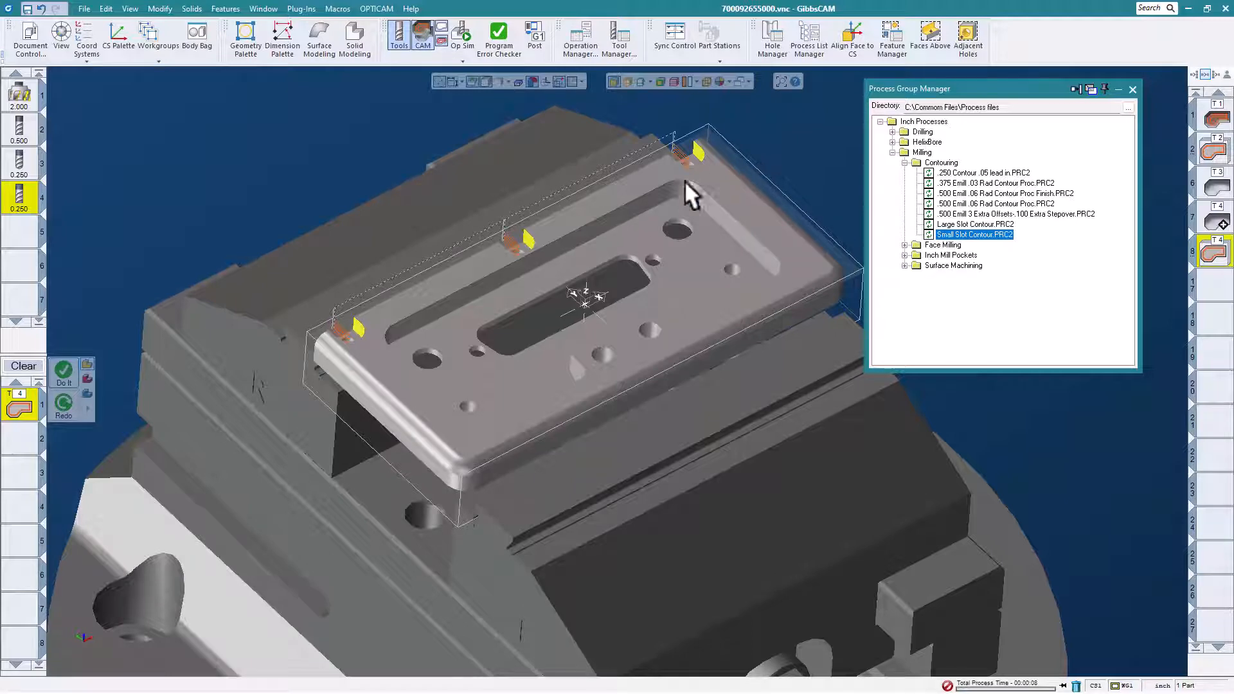
- Simulate the machining operations through the small slot contour, then close the simulation
{"action": "left_click", "coordinate": [464, 34]}
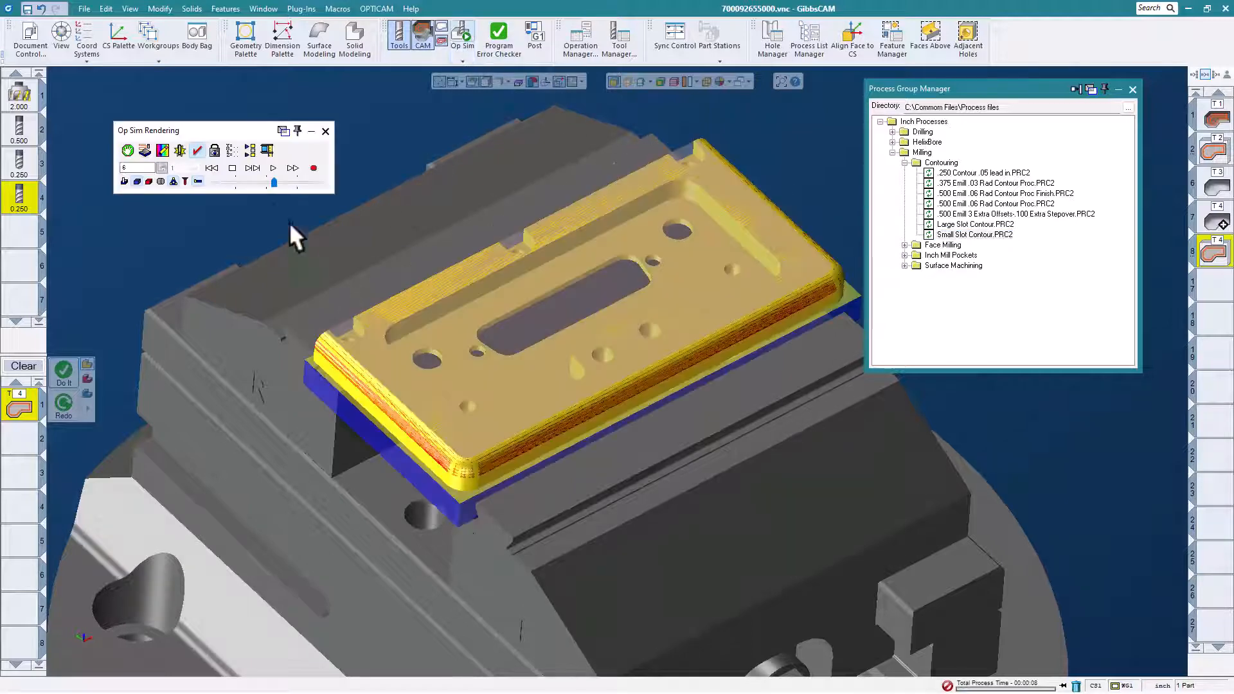
{"action": "left_click", "coordinate": [273, 168]}
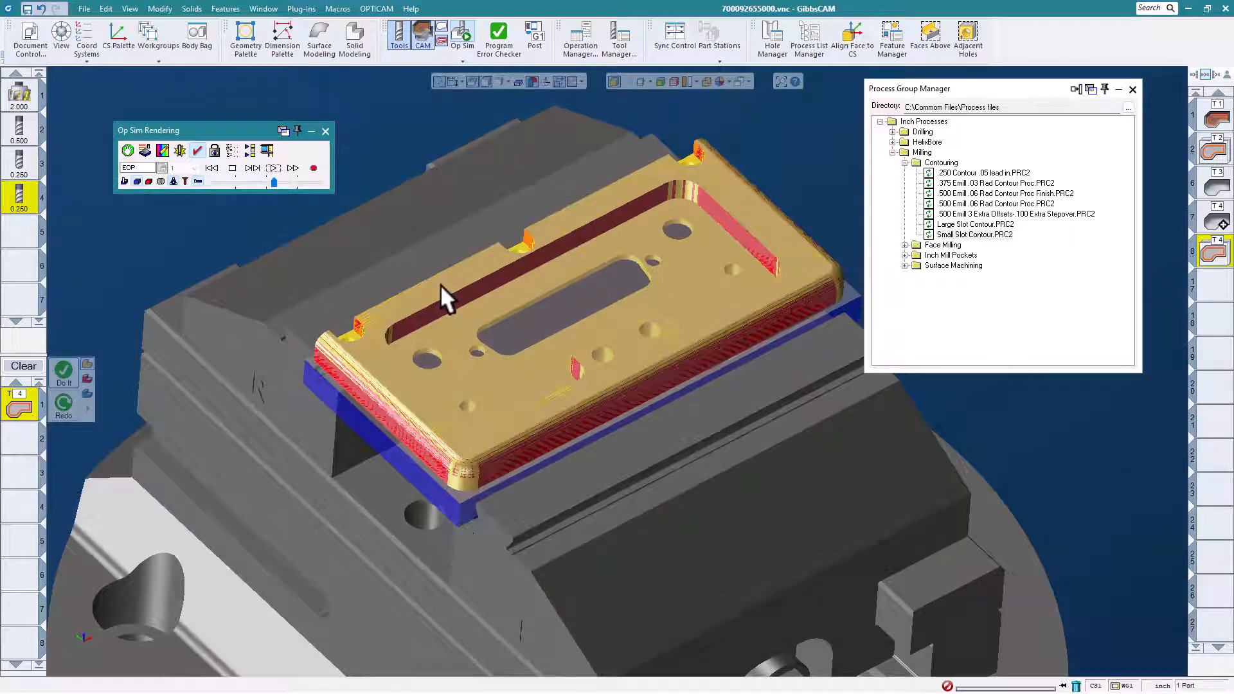
{"action": "left_click", "coordinate": [325, 131]}
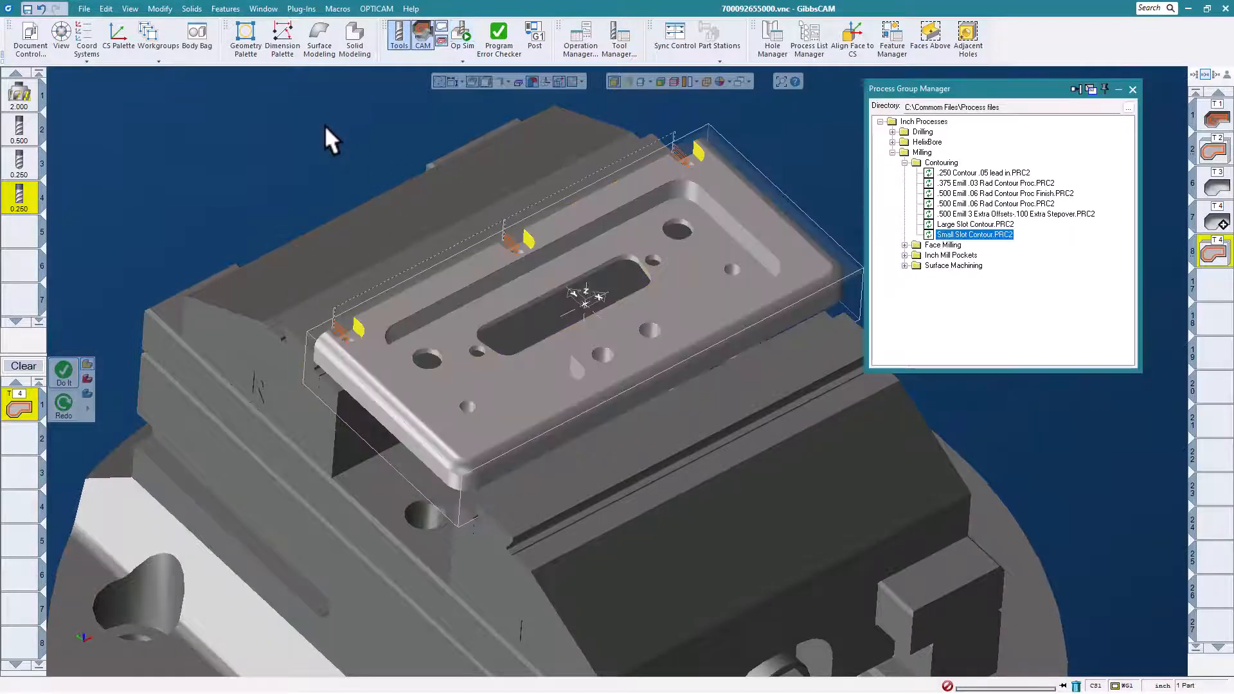
- Select the wall faces of the through slot in the middle of the plate
{"action": "scroll", "coordinate": [566, 295], "scroll_direction": "up", "scroll_amount": 3}
{"action": "left_click", "coordinate": [527, 293]}
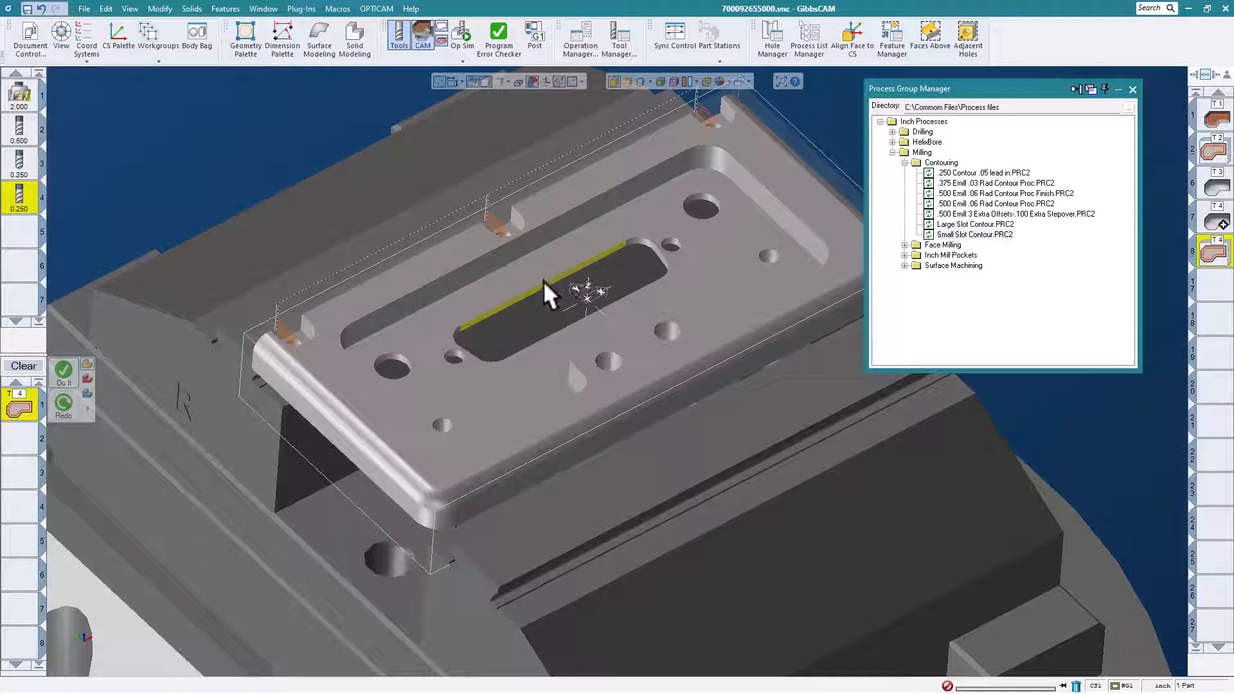
{"action": "right_click", "coordinate": [543, 282]}
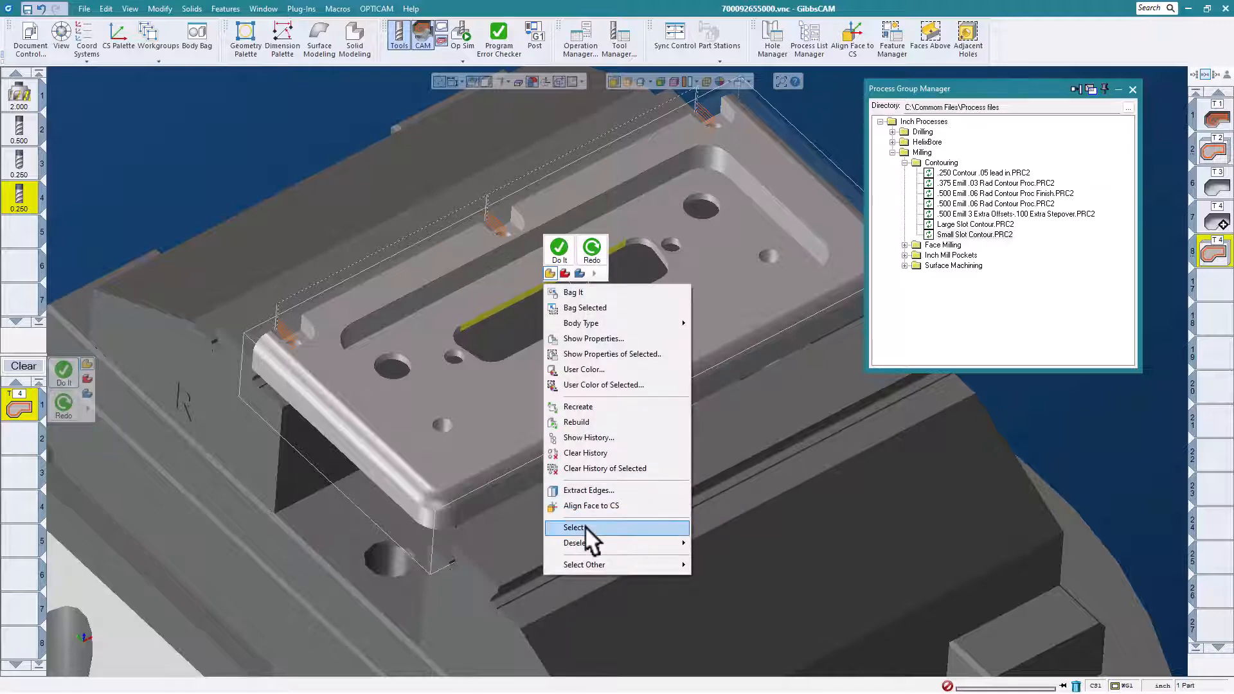
{"action": "mouse_move", "coordinate": [584, 525]}
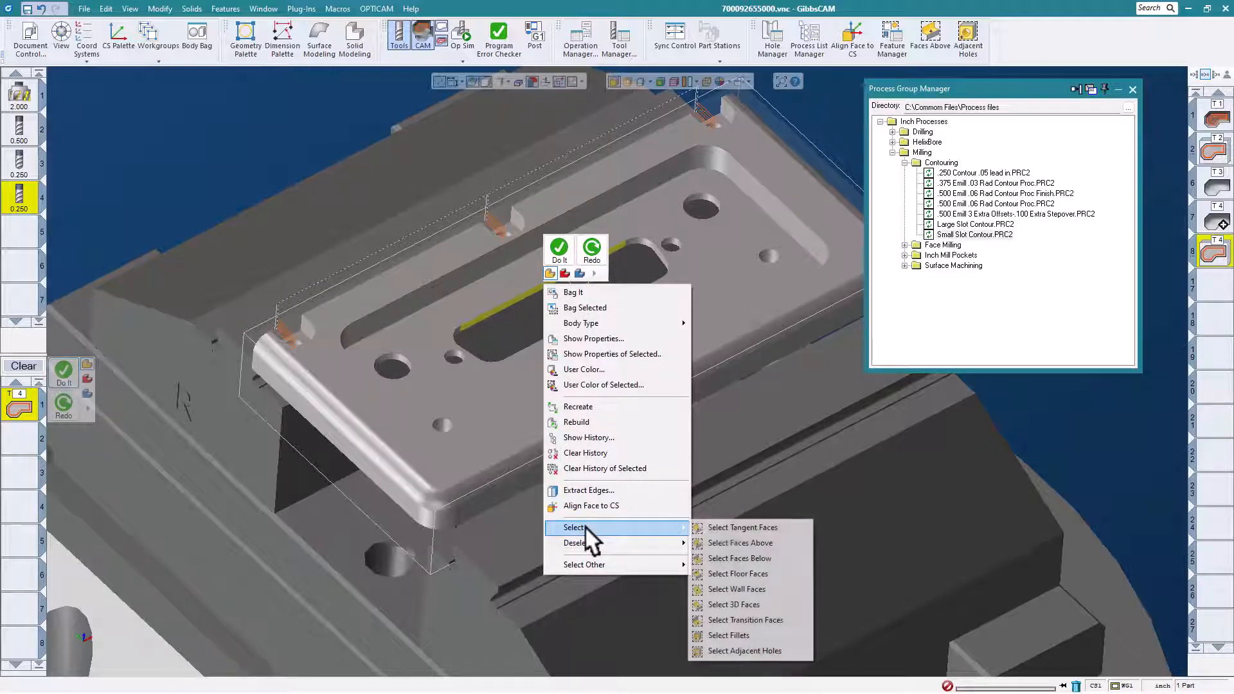
{"action": "left_click", "coordinate": [739, 587]}
{"action": "middle_click_drag", "start_coordinate": [462, 361], "coordinate": [561, 326]}
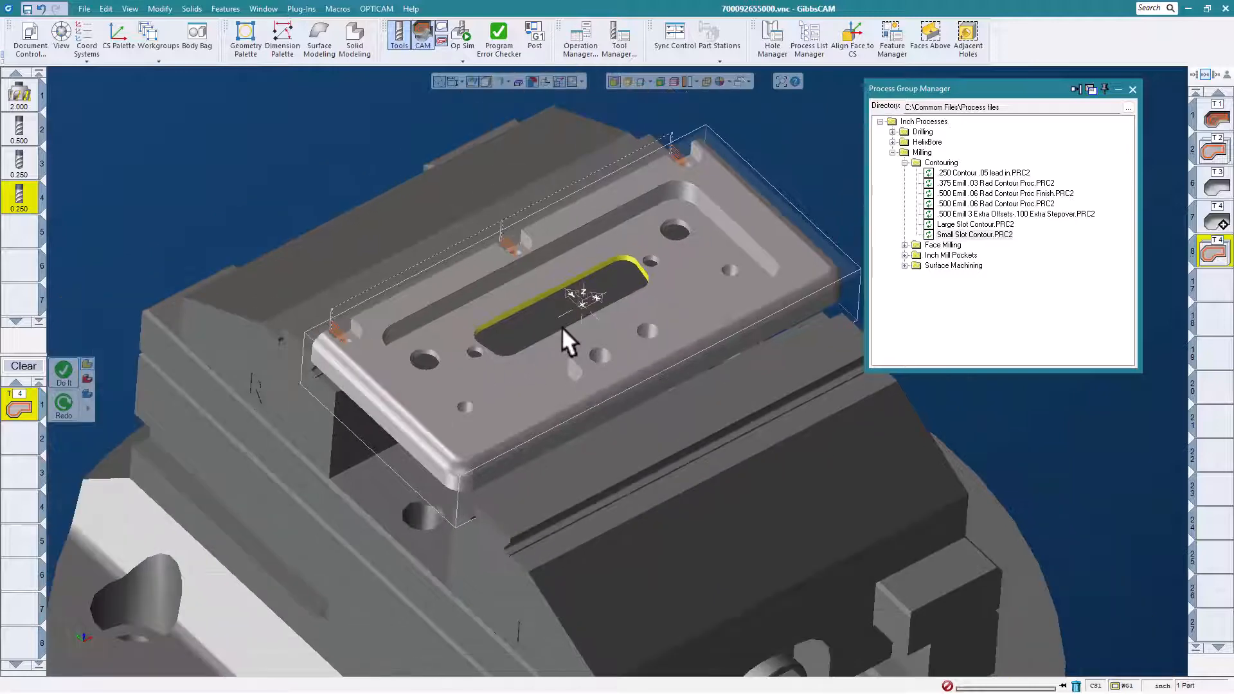
- Load the ".250 Contour .05 lead in.PRC2" process and generate its toolpath on the selected slot walls
{"action": "left_click", "coordinate": [998, 172]}
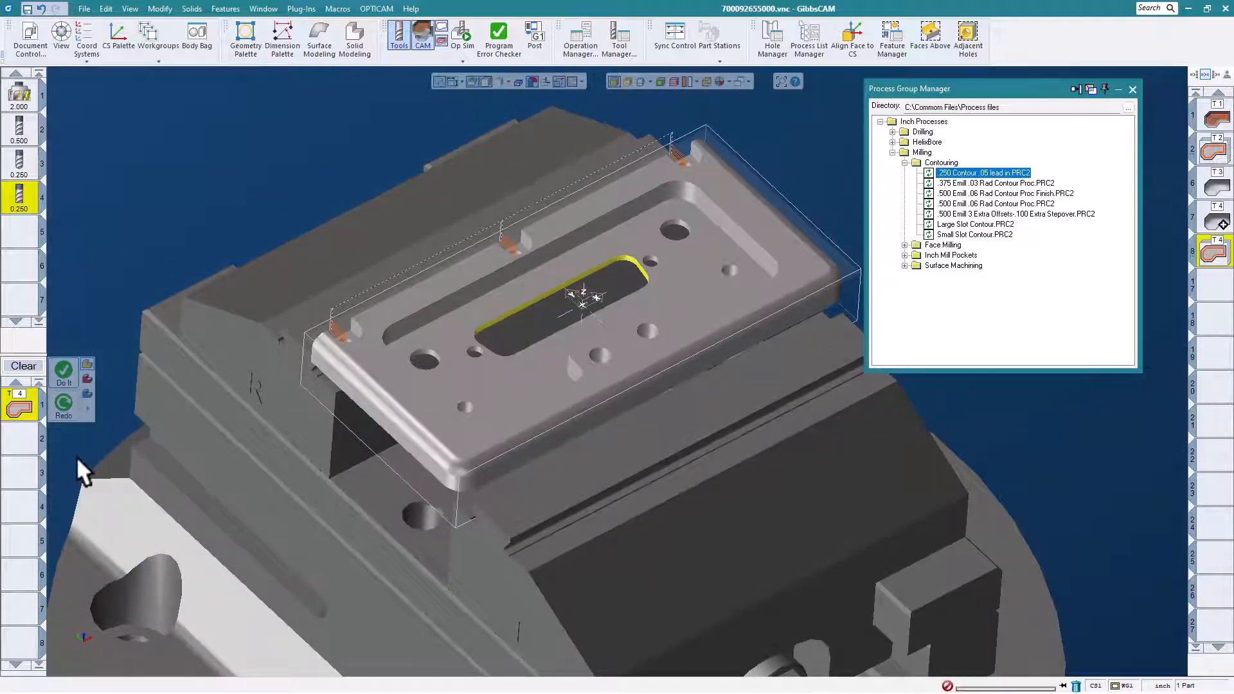
{"action": "left_click", "coordinate": [63, 365]}
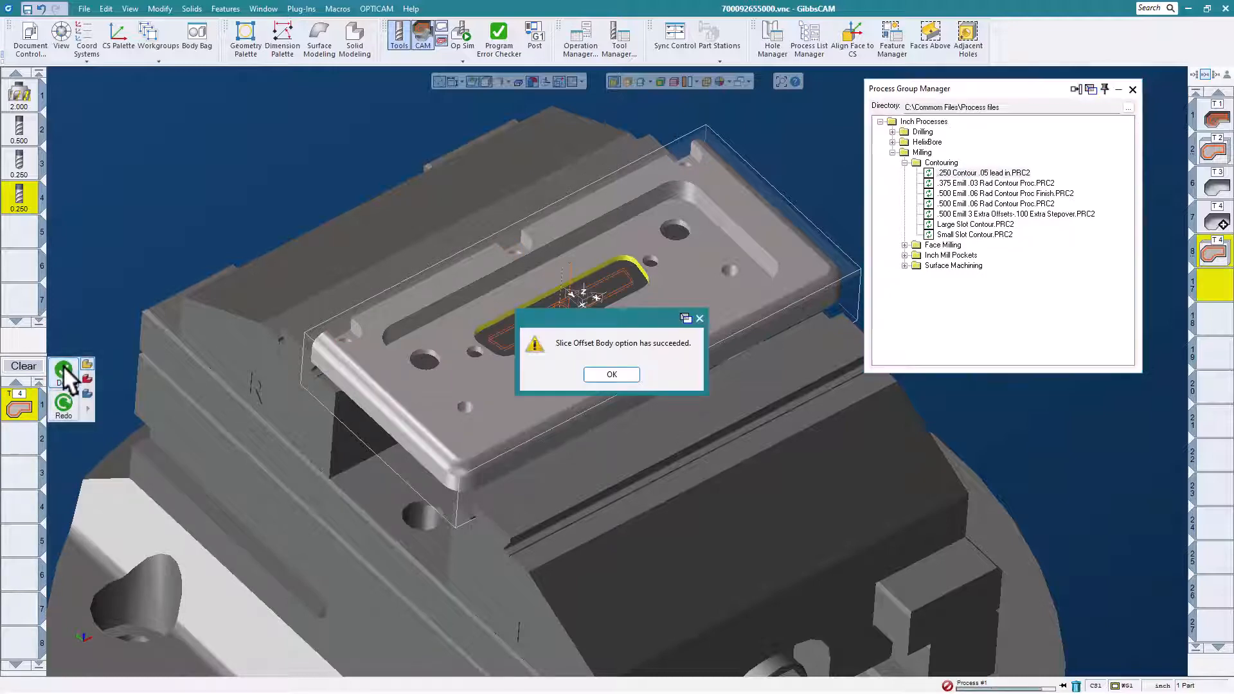
{"action": "left_click", "coordinate": [613, 374]}
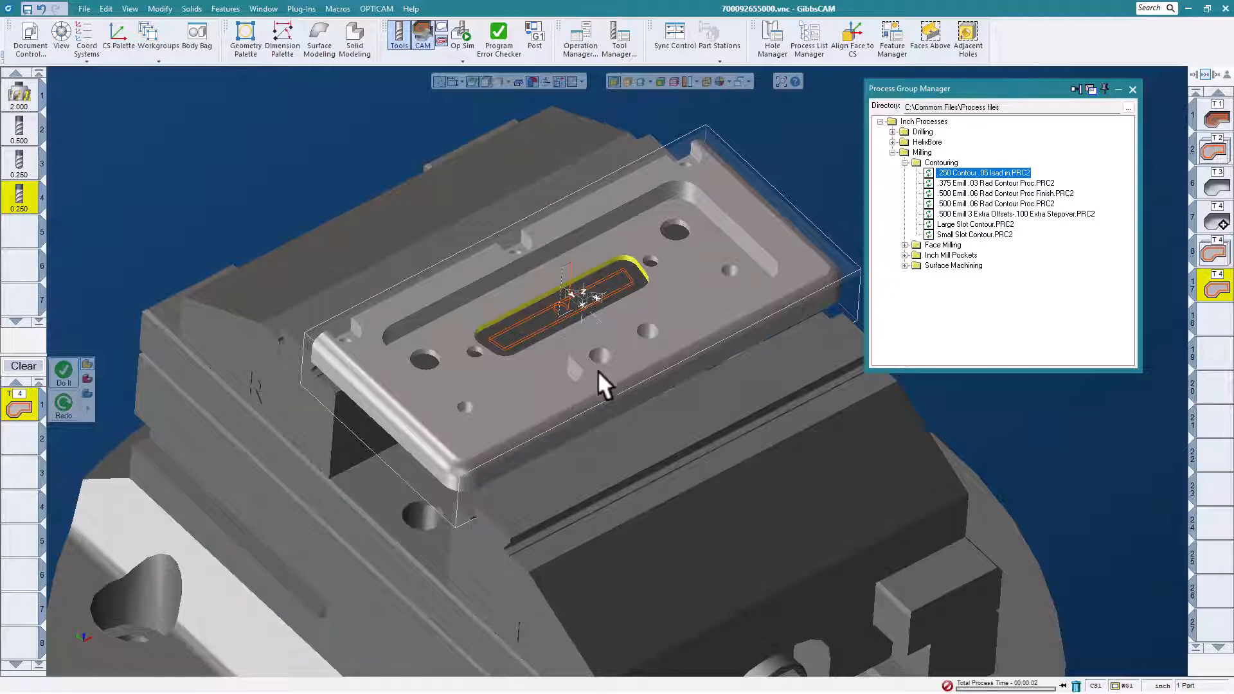
{"action": "middle_click_drag", "start_coordinate": [580, 311], "coordinate": [556, 303]}
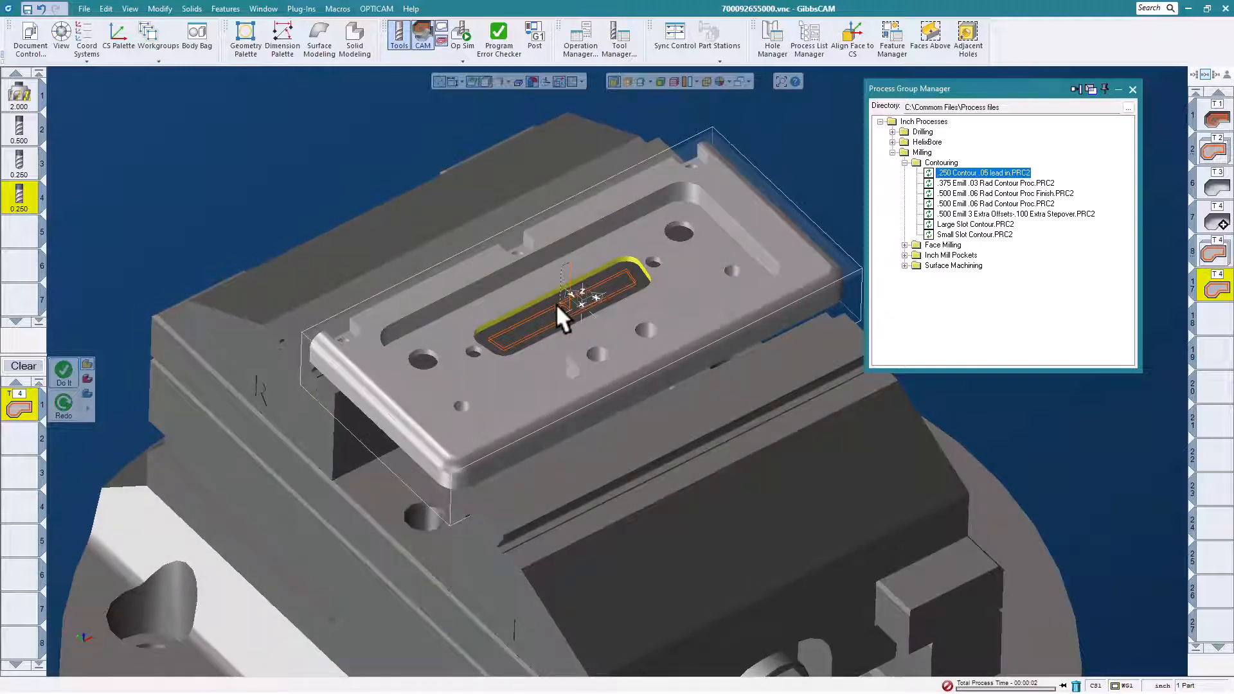
{"action": "middle_click_drag", "start_coordinate": [700, 157], "coordinate": [611, 206]}
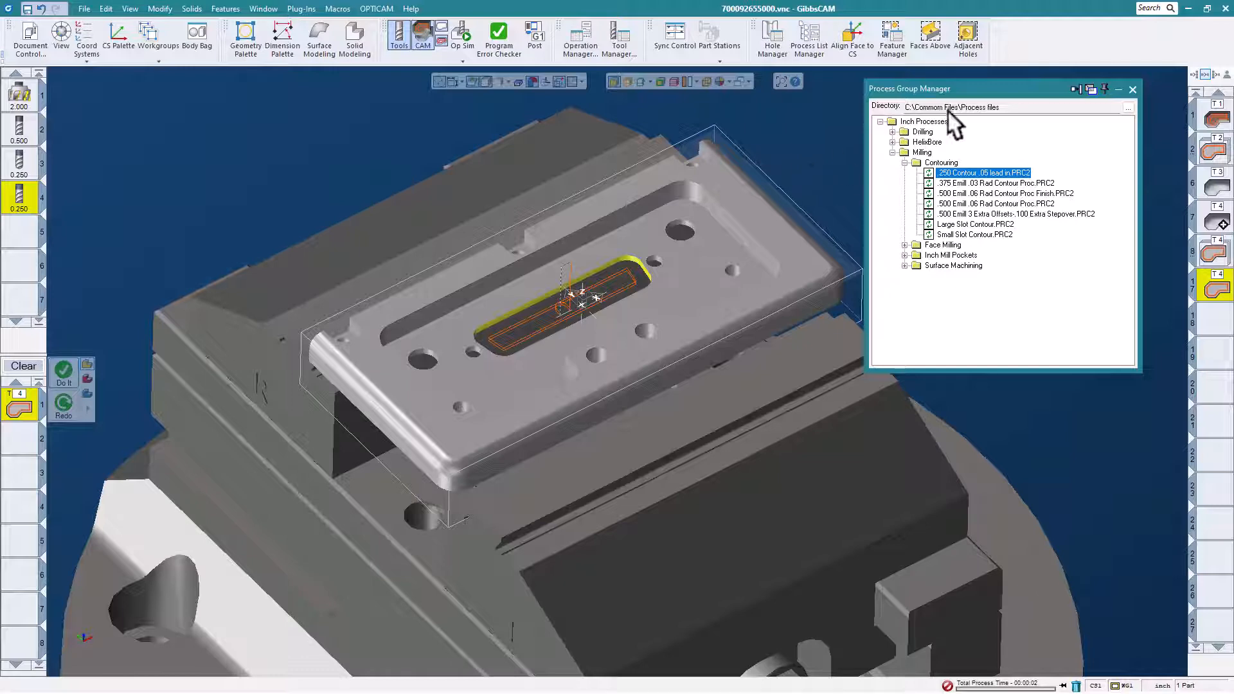
- Recognize the plate body's holes with AFR in the Hole Manager and auto-group them, closing the process and hole managers when finished
{"action": "left_click", "coordinate": [1131, 88]}
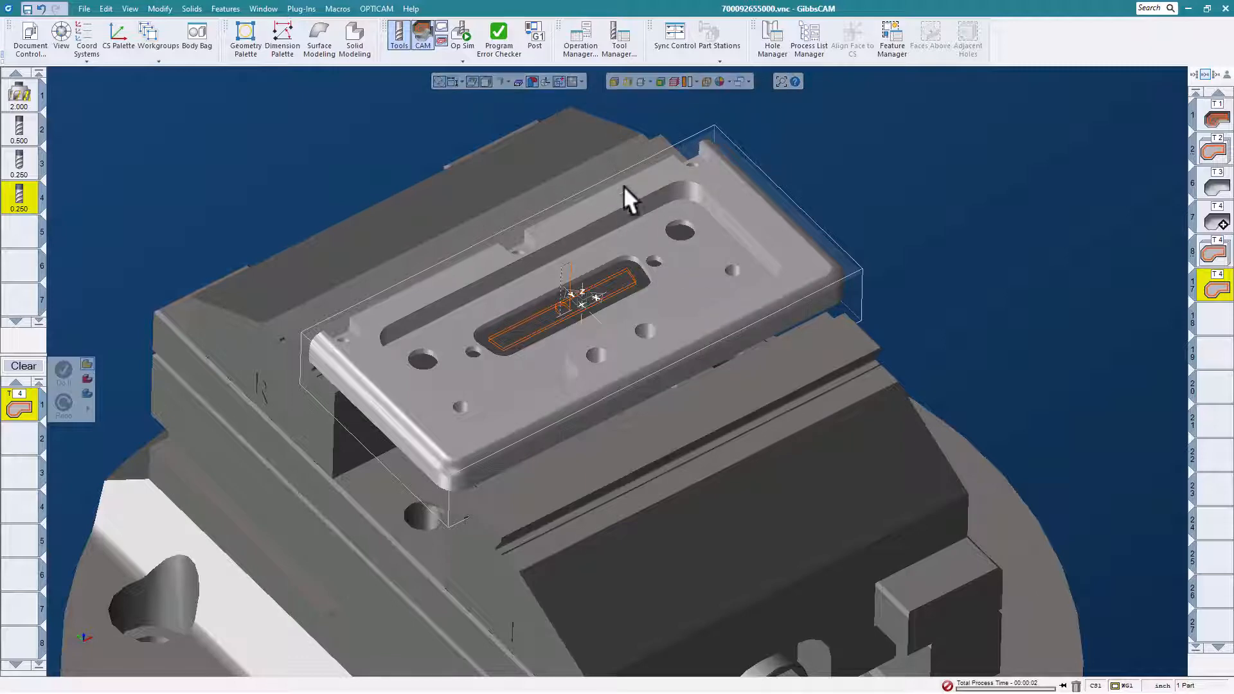
{"action": "left_click", "coordinate": [641, 208]}
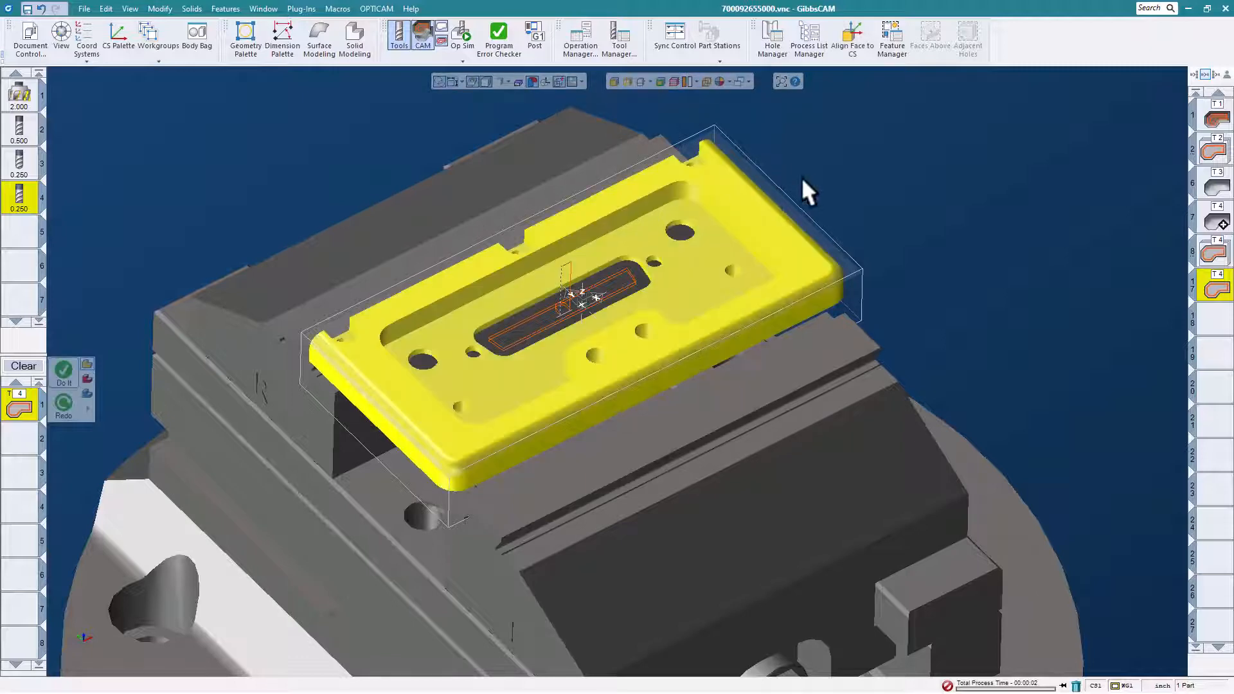
{"action": "left_click", "coordinate": [771, 35]}
{"action": "left_click", "coordinate": [417, 122]}
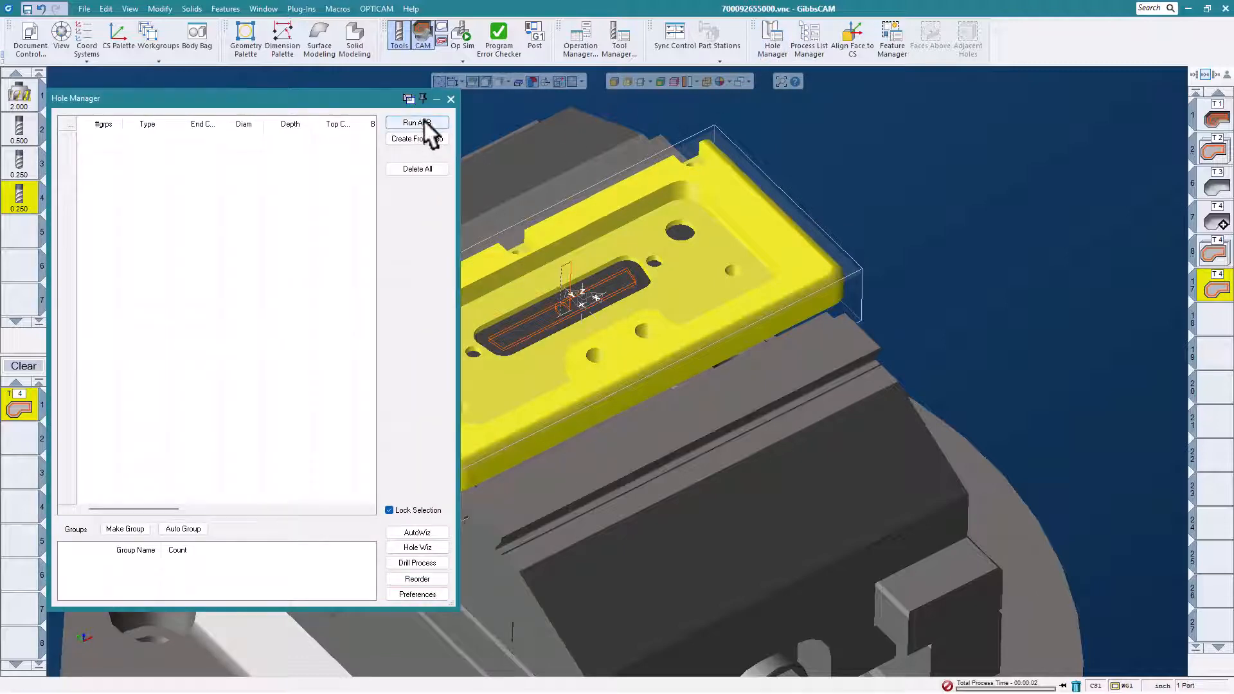
{"action": "left_click_drag", "start_coordinate": [361, 89], "coordinate": [368, 90]}
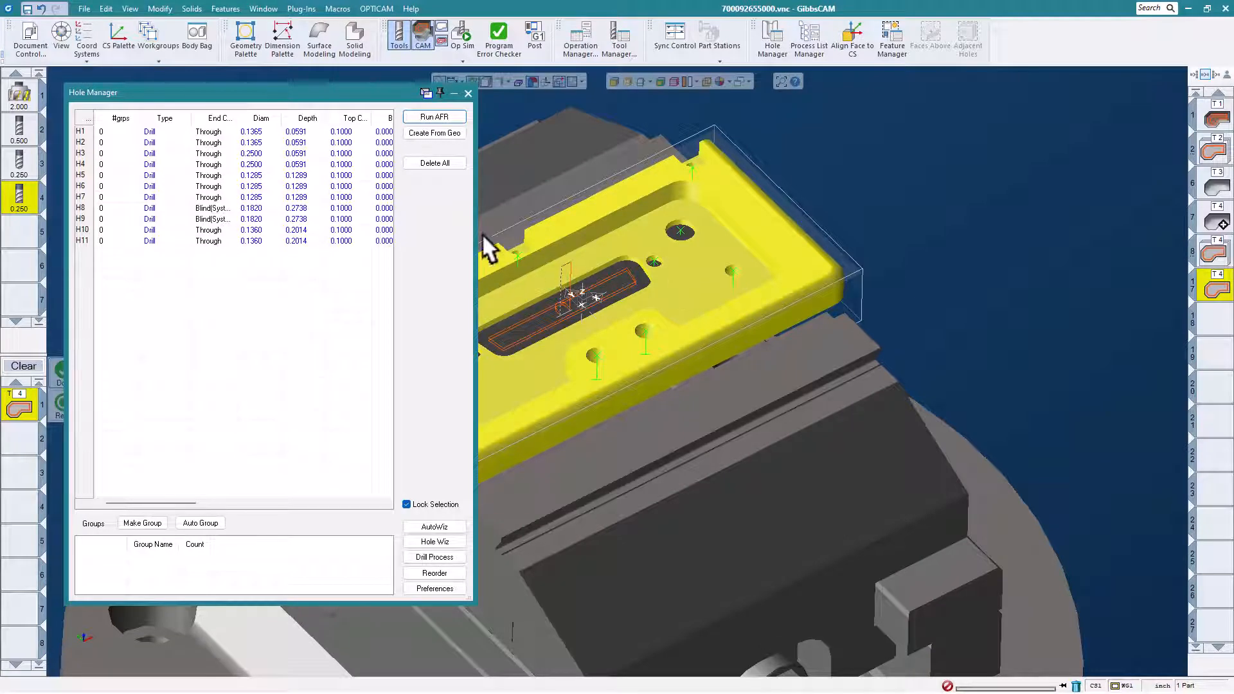
{"action": "left_click", "coordinate": [214, 522]}
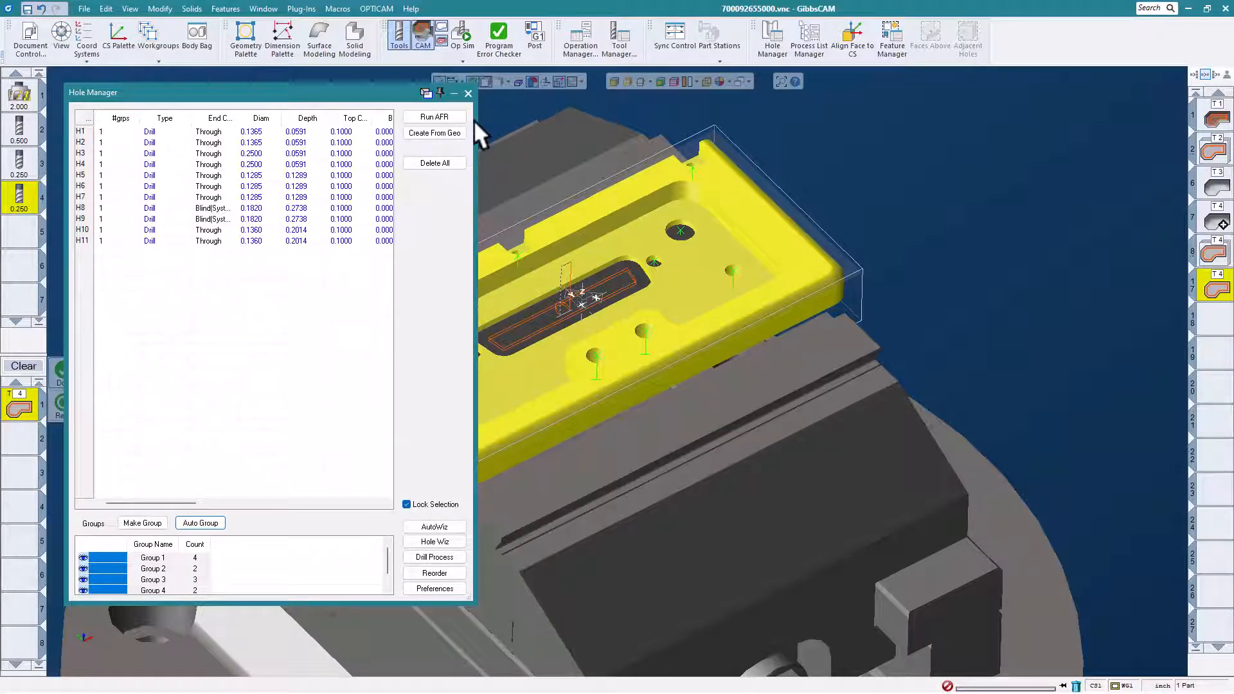
{"action": "left_click", "coordinate": [468, 93]}
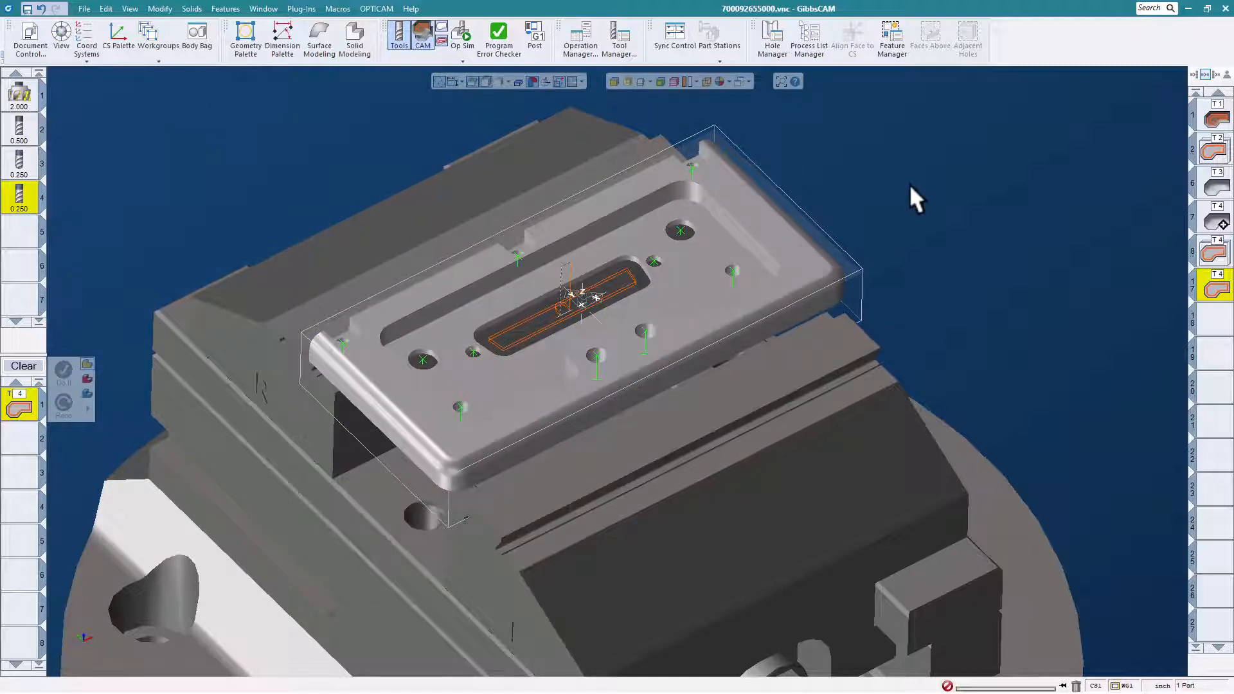
- Review the hole definition of the far small slot's hole in its edit dialog, then close the dialog
{"action": "left_click", "coordinate": [691, 164]}
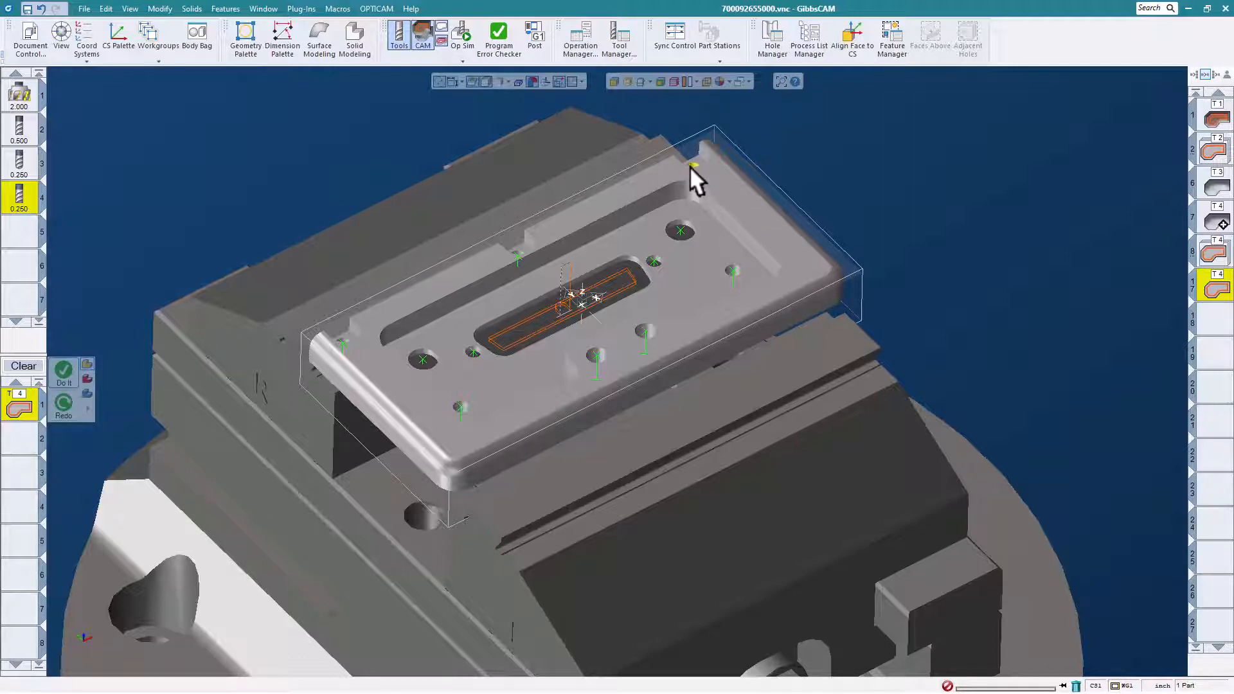
{"action": "right_click", "coordinate": [690, 163]}
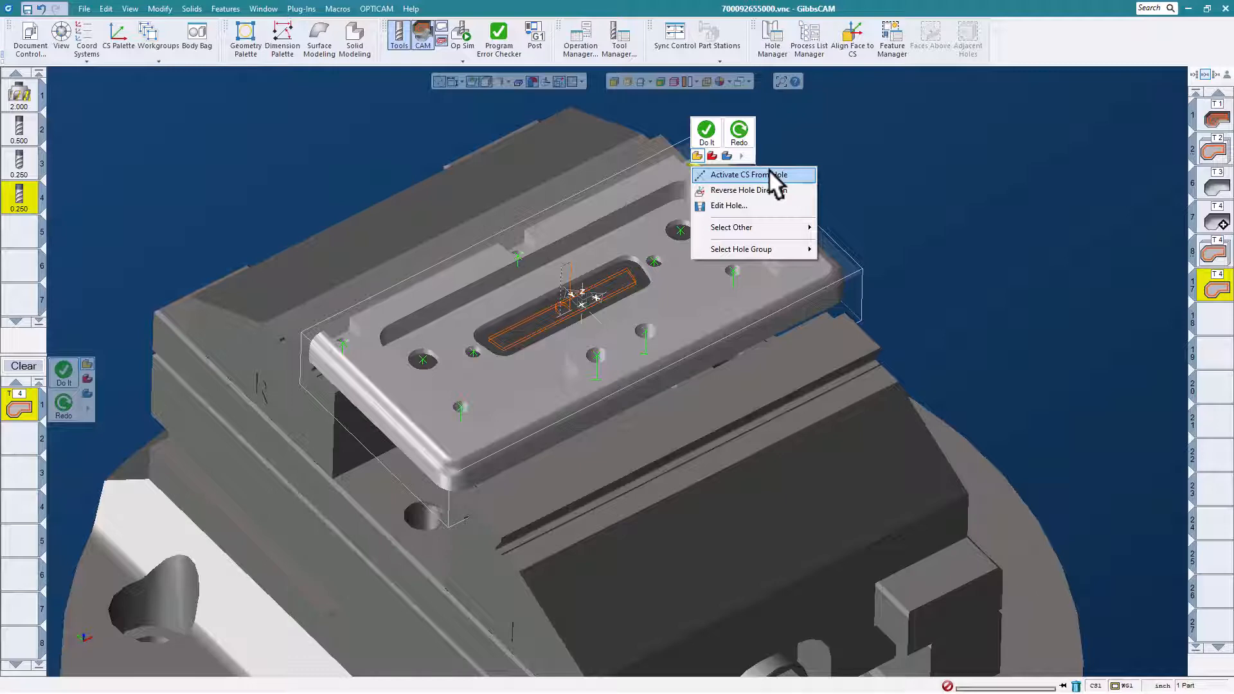
{"action": "left_click", "coordinate": [741, 206]}
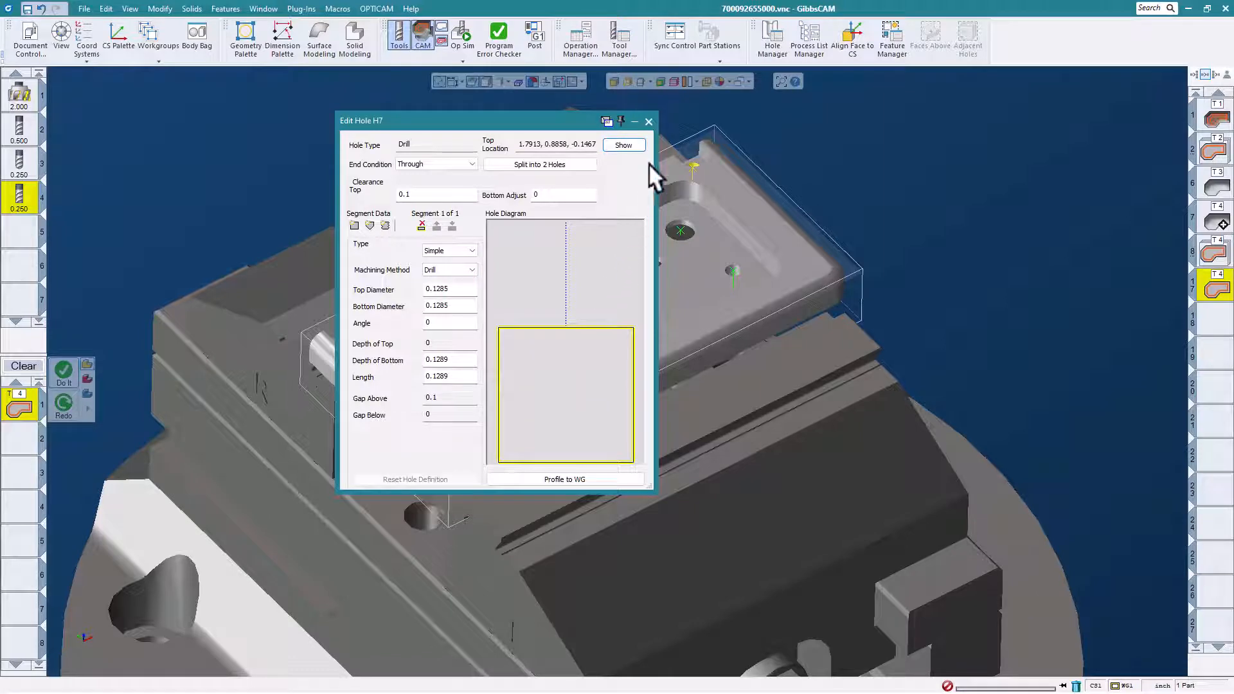
{"action": "left_click", "coordinate": [647, 119]}
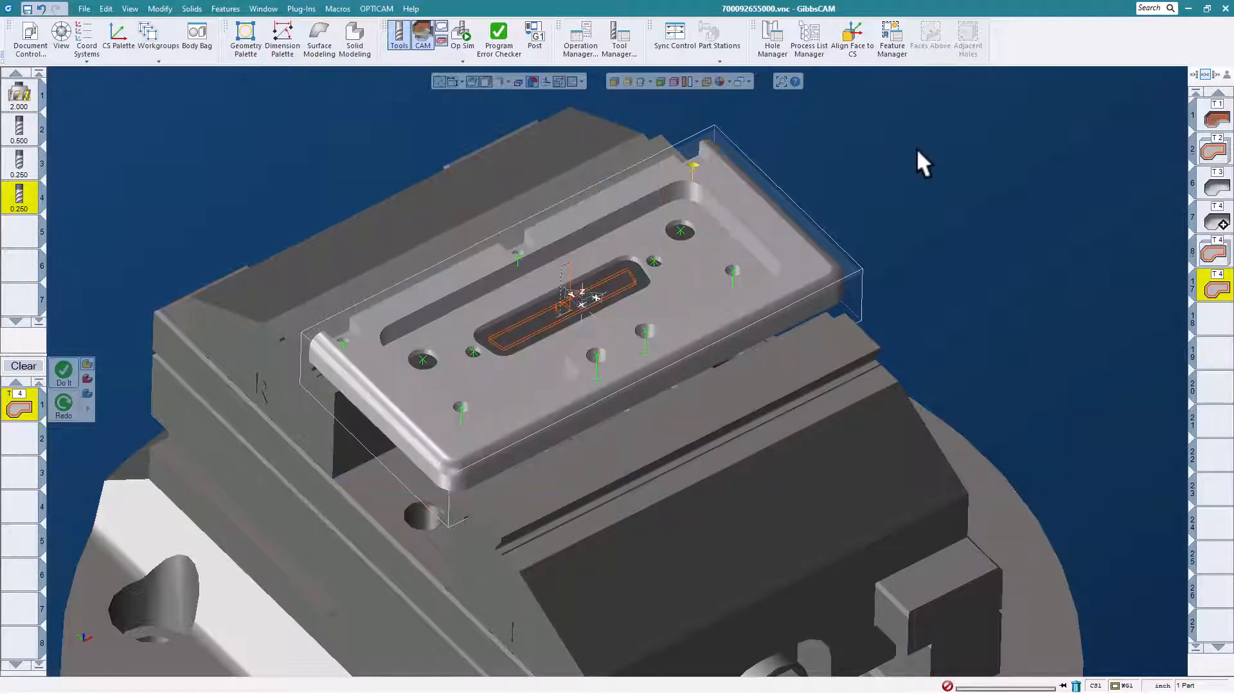
- Select the hole group of the three small-slot holes and run the Hole Machining macro on it
{"action": "right_click", "coordinate": [689, 164]}
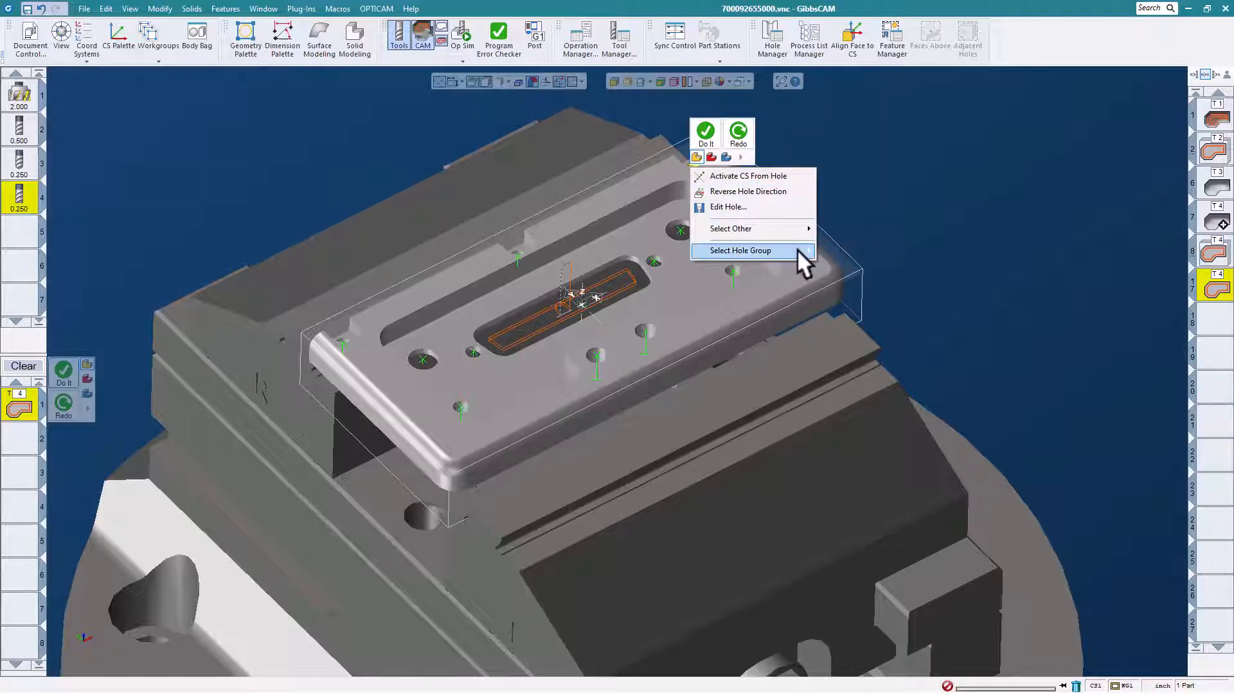
{"action": "mouse_move", "coordinate": [796, 250]}
{"action": "left_click", "coordinate": [844, 251]}
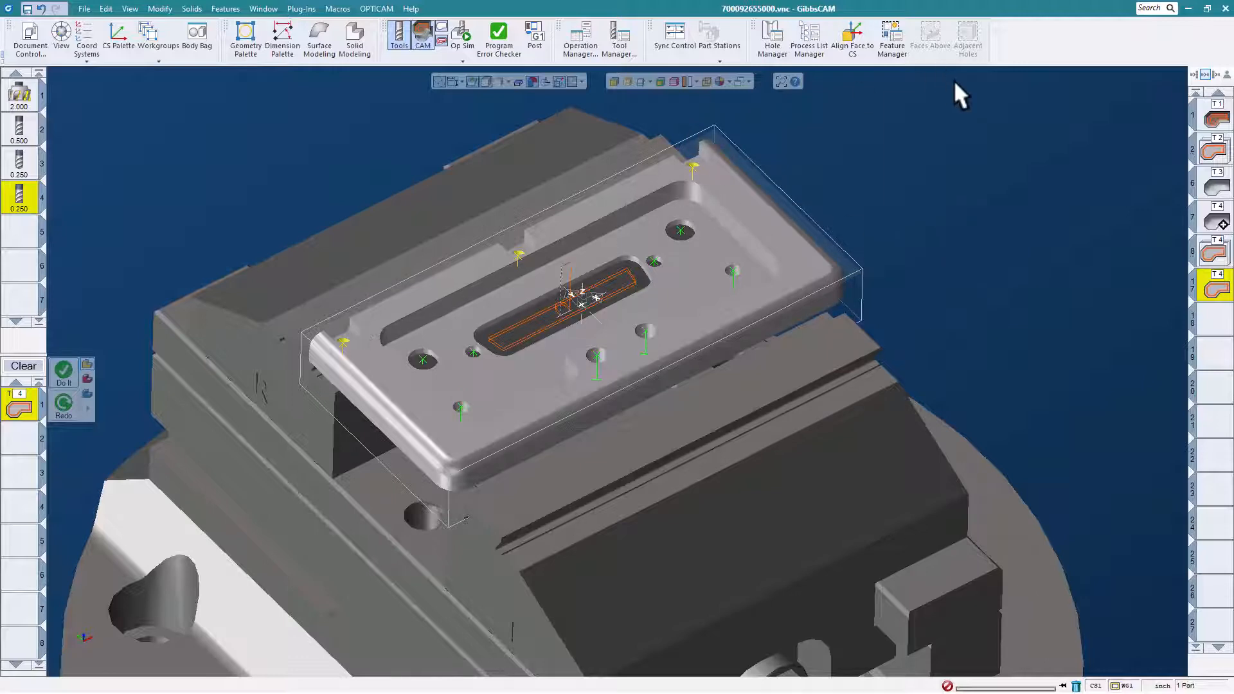
{"action": "left_click", "coordinate": [337, 8]}
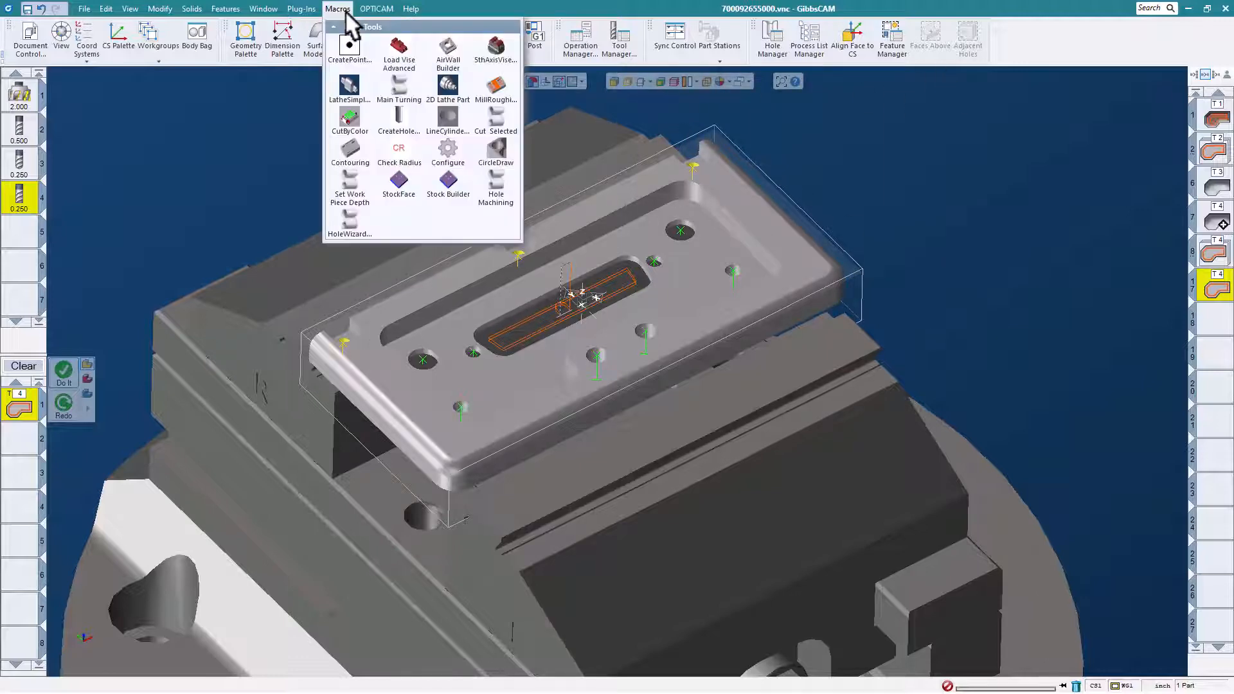
{"action": "left_click", "coordinate": [496, 193]}
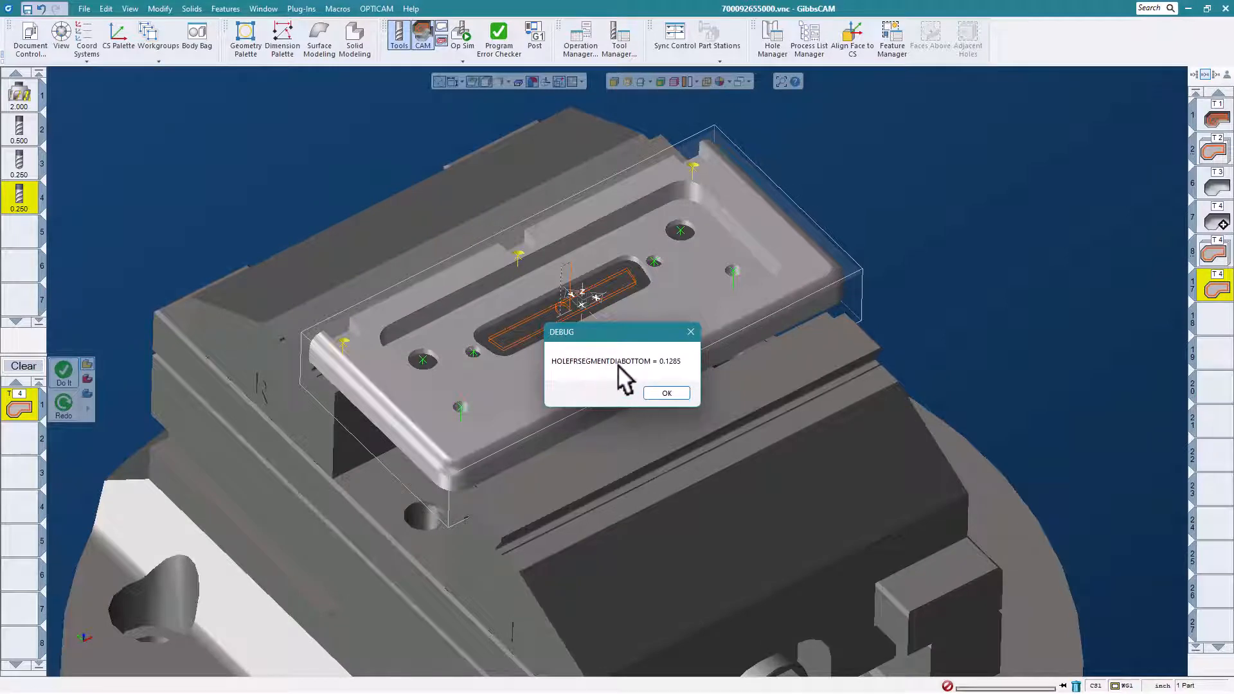
{"action": "left_click", "coordinate": [666, 393]}
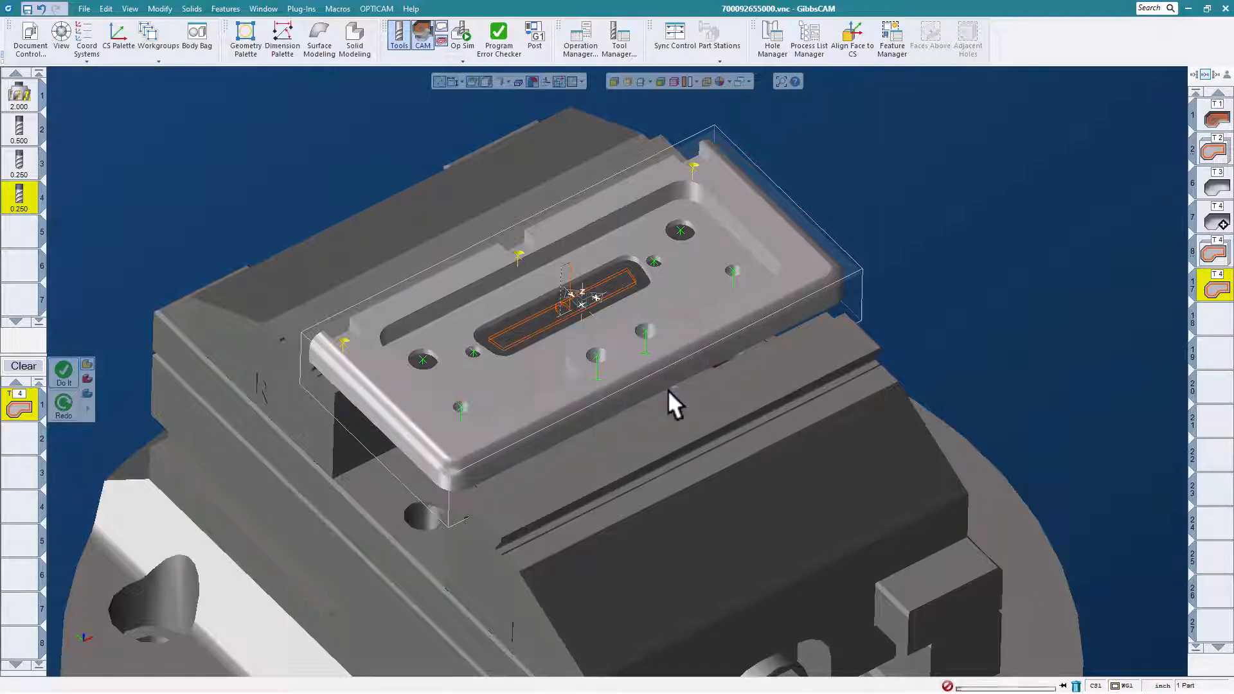
{"action": "left_click", "coordinate": [623, 394]}
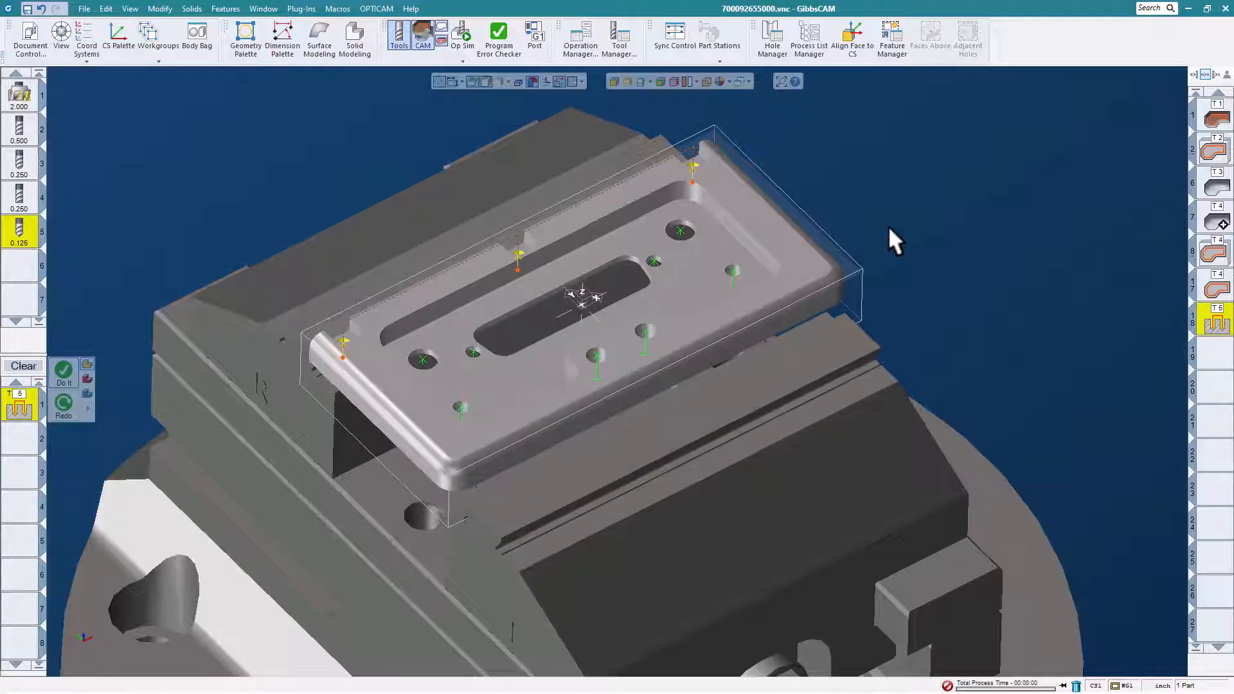
- Select the hole group of the two large through holes and generate their drilling operation with the Hole Machining macro
{"action": "left_click", "coordinate": [680, 228]}
{"action": "right_click", "coordinate": [679, 228]}
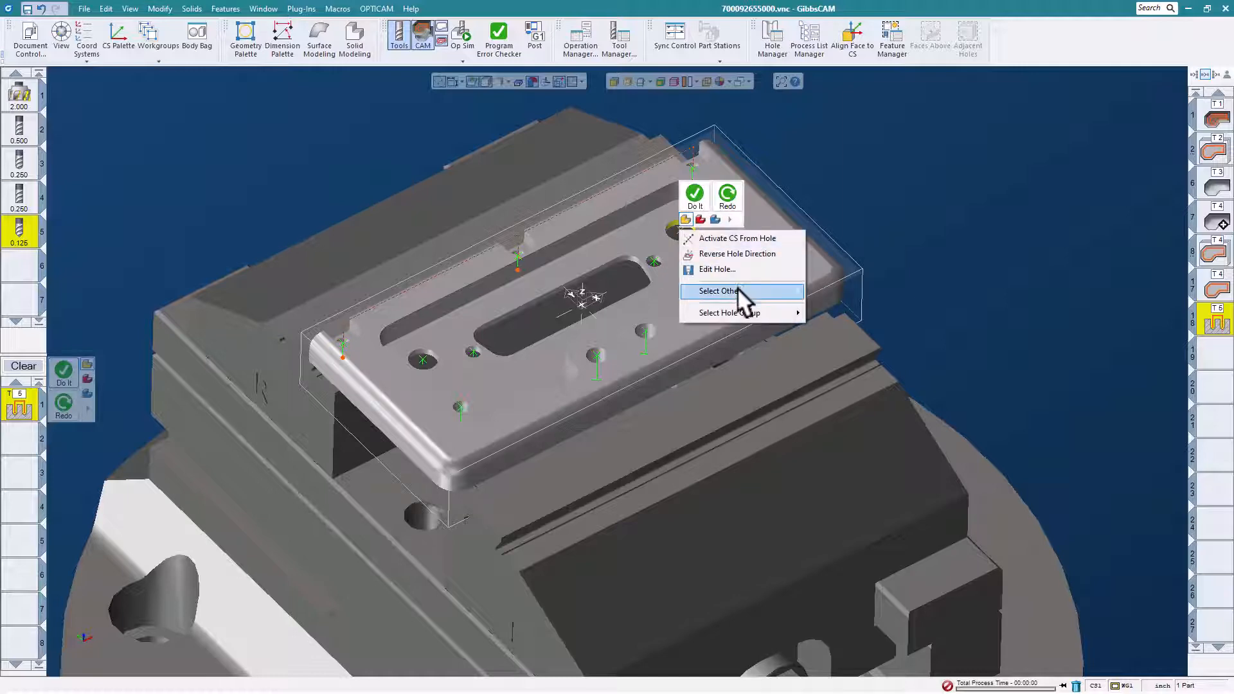
{"action": "mouse_move", "coordinate": [739, 312]}
{"action": "left_click", "coordinate": [840, 313]}
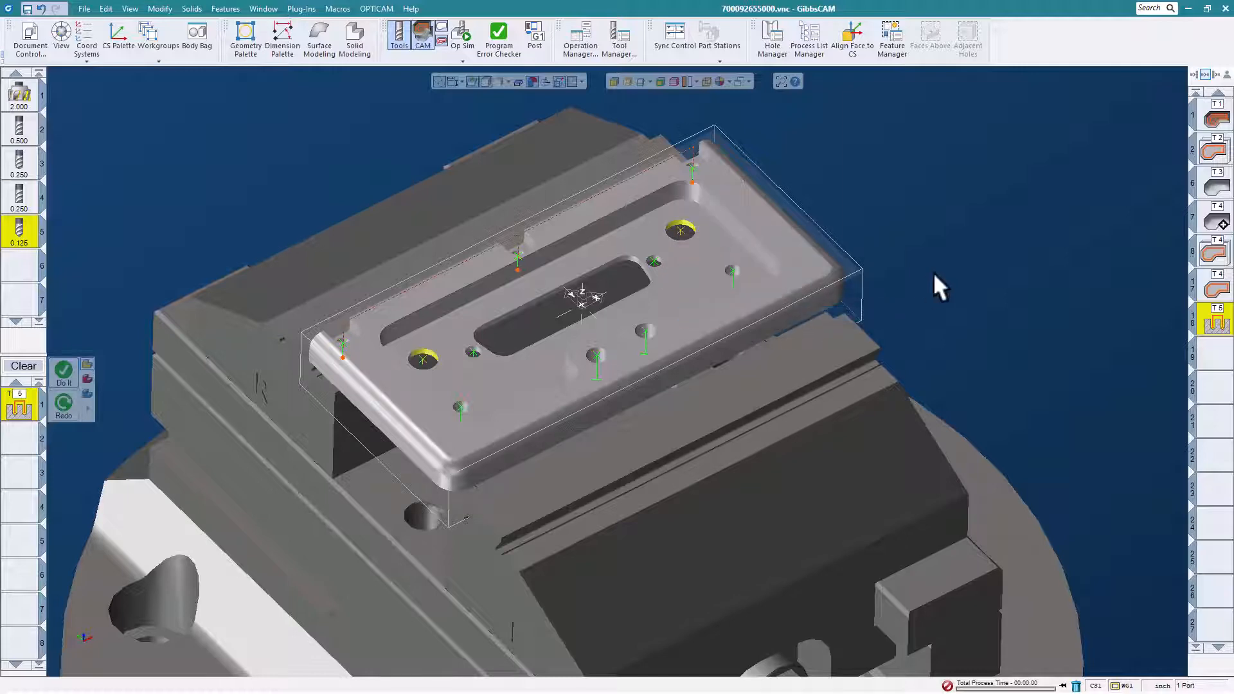
{"action": "left_click", "coordinate": [337, 9]}
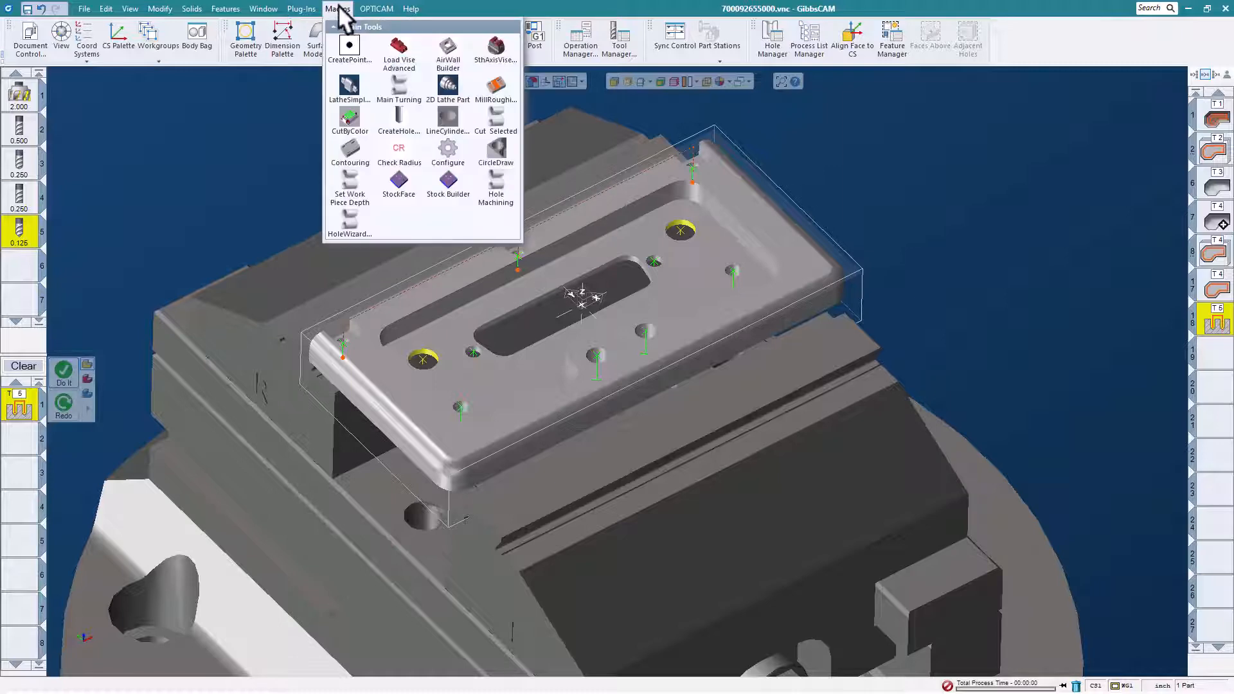
{"action": "left_click", "coordinate": [503, 181]}
{"action": "left_click", "coordinate": [668, 393]}
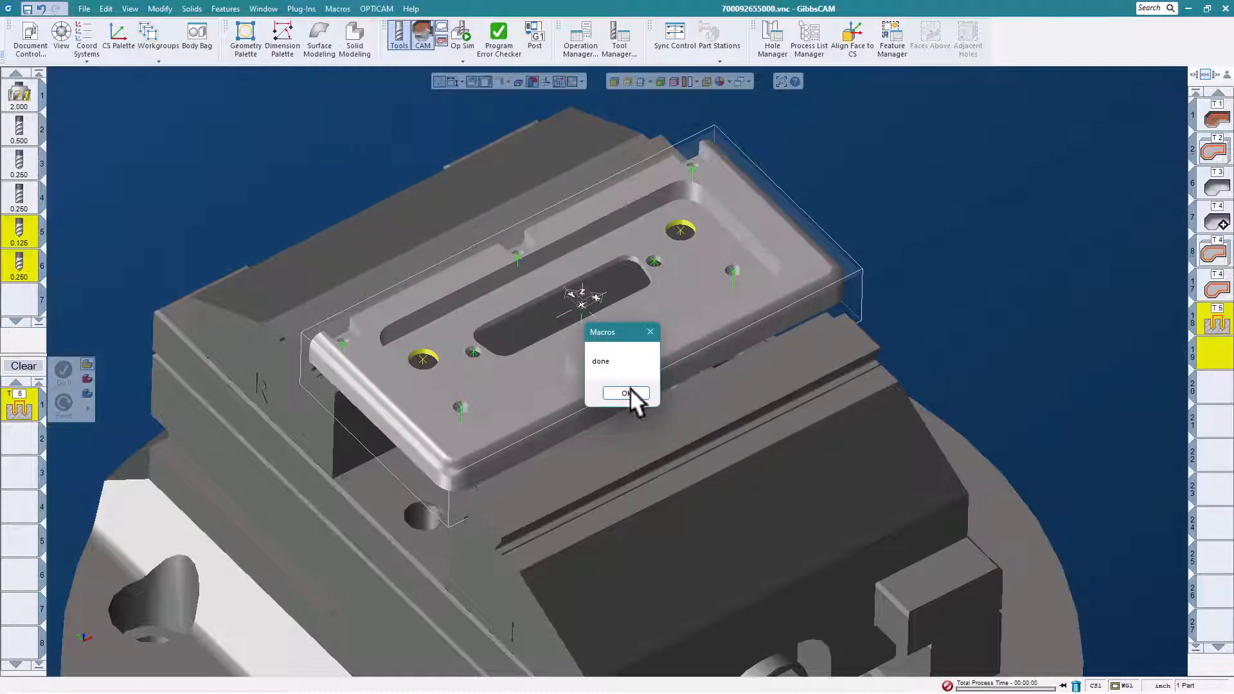
{"action": "left_click", "coordinate": [623, 391]}
- Load the large holes' drilling operation to inspect its toolpath, then clear the process list
{"action": "double_click", "coordinate": [1214, 356]}
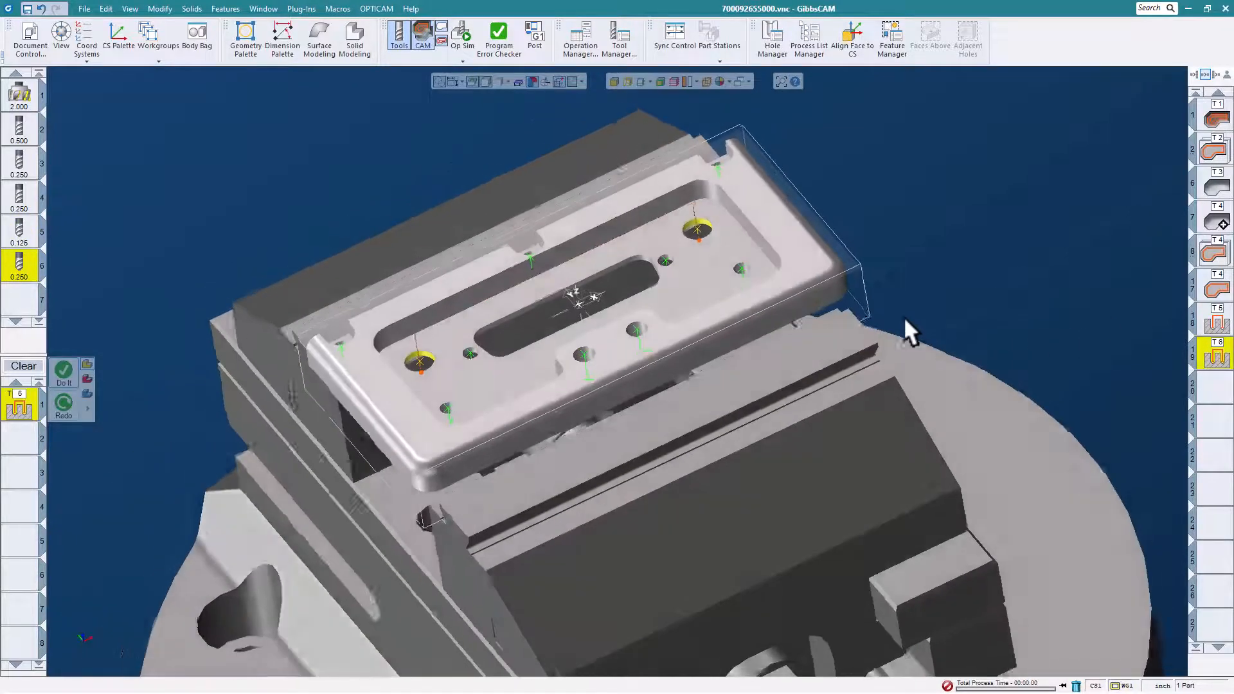
{"action": "middle_click_drag", "start_coordinate": [904, 317], "coordinate": [1027, 323]}
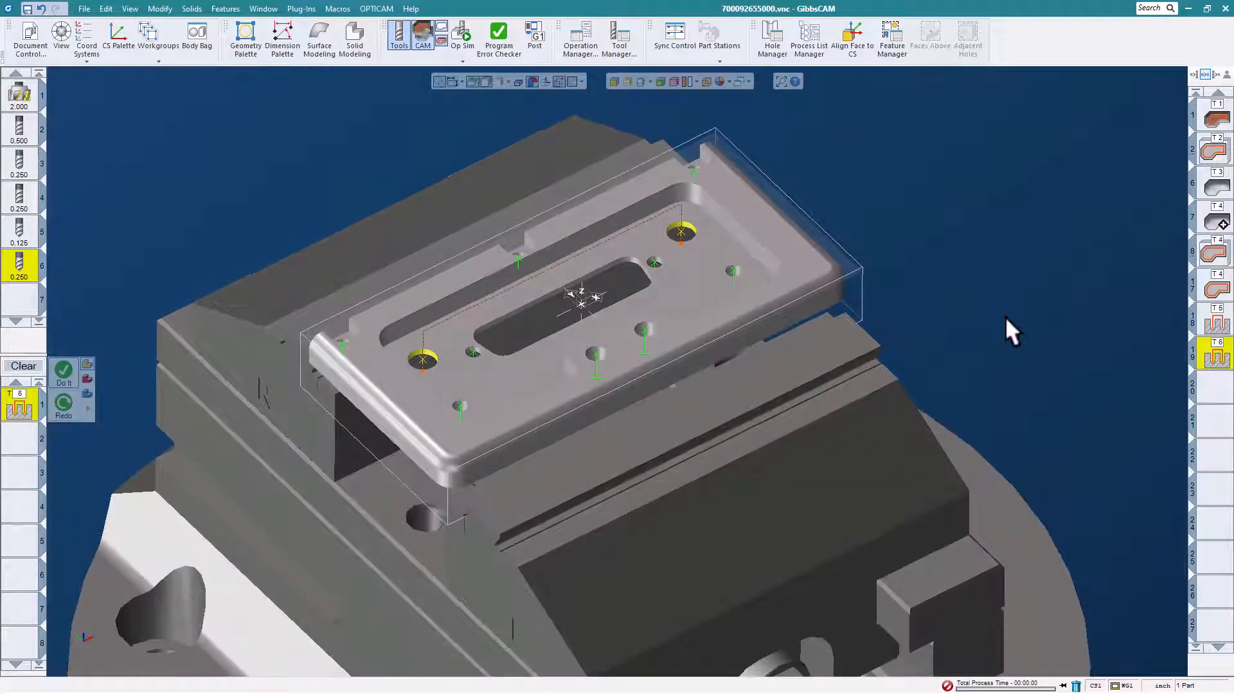
{"action": "left_click", "coordinate": [24, 366]}
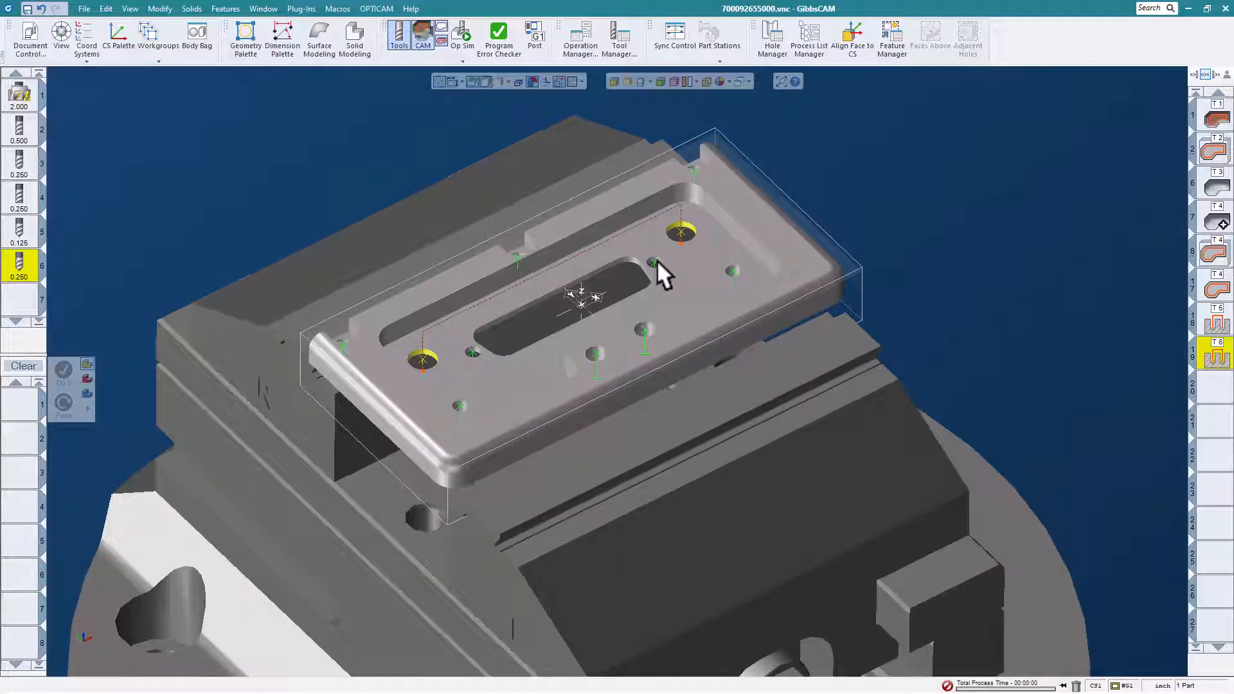
- Select the hole group of the four small holes around the central slot and generate its operations from the saved 10-32 tap process
{"action": "right_click", "coordinate": [653, 260]}
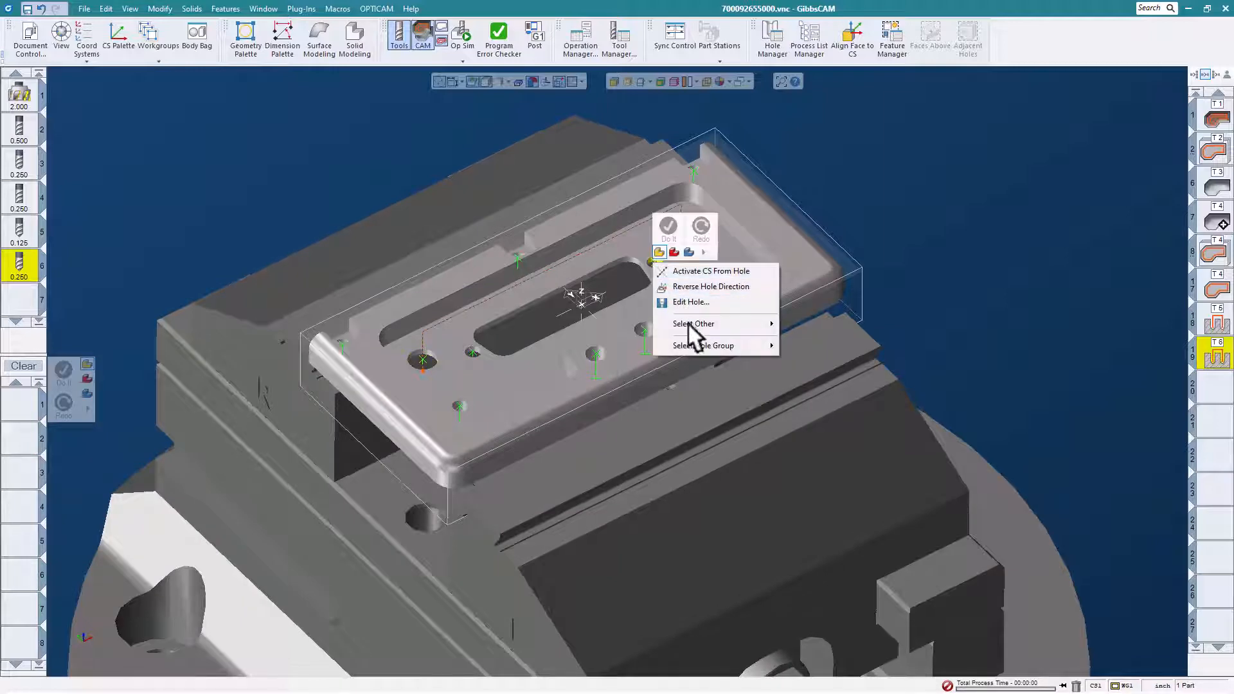
{"action": "mouse_move", "coordinate": [707, 345]}
{"action": "left_click", "coordinate": [797, 342]}
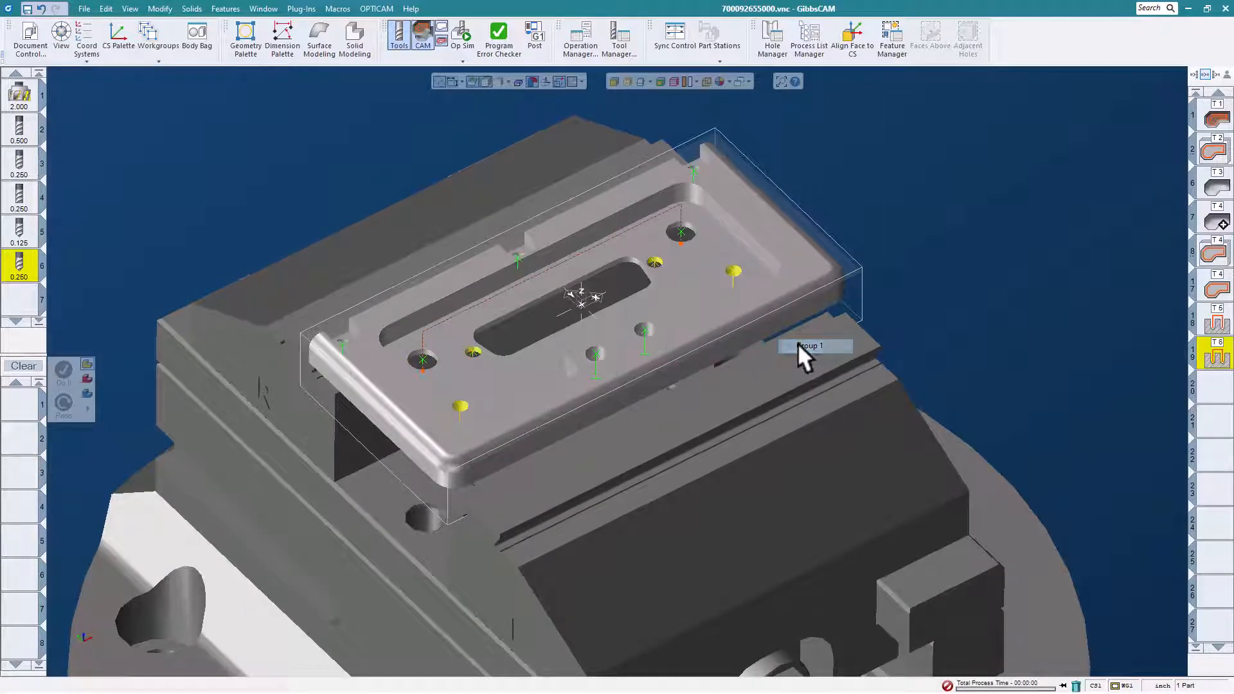
{"action": "middle_click_drag", "start_coordinate": [600, 339], "coordinate": [612, 321]}
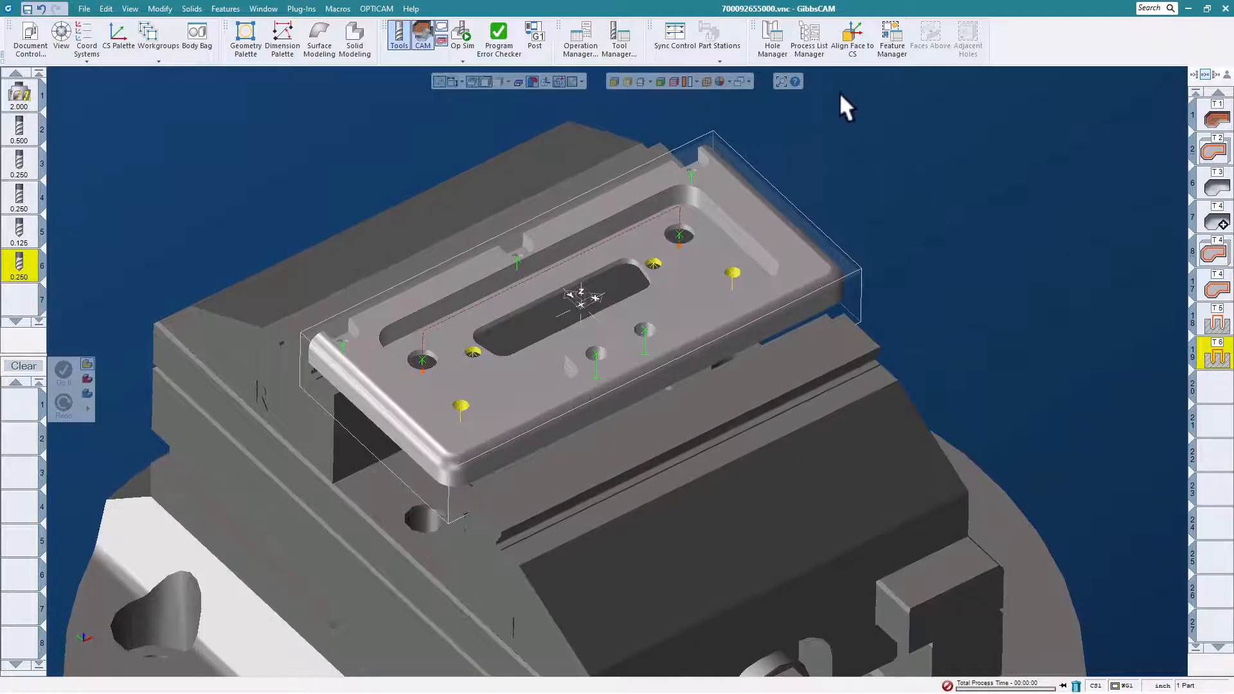
{"action": "left_click", "coordinate": [811, 38]}
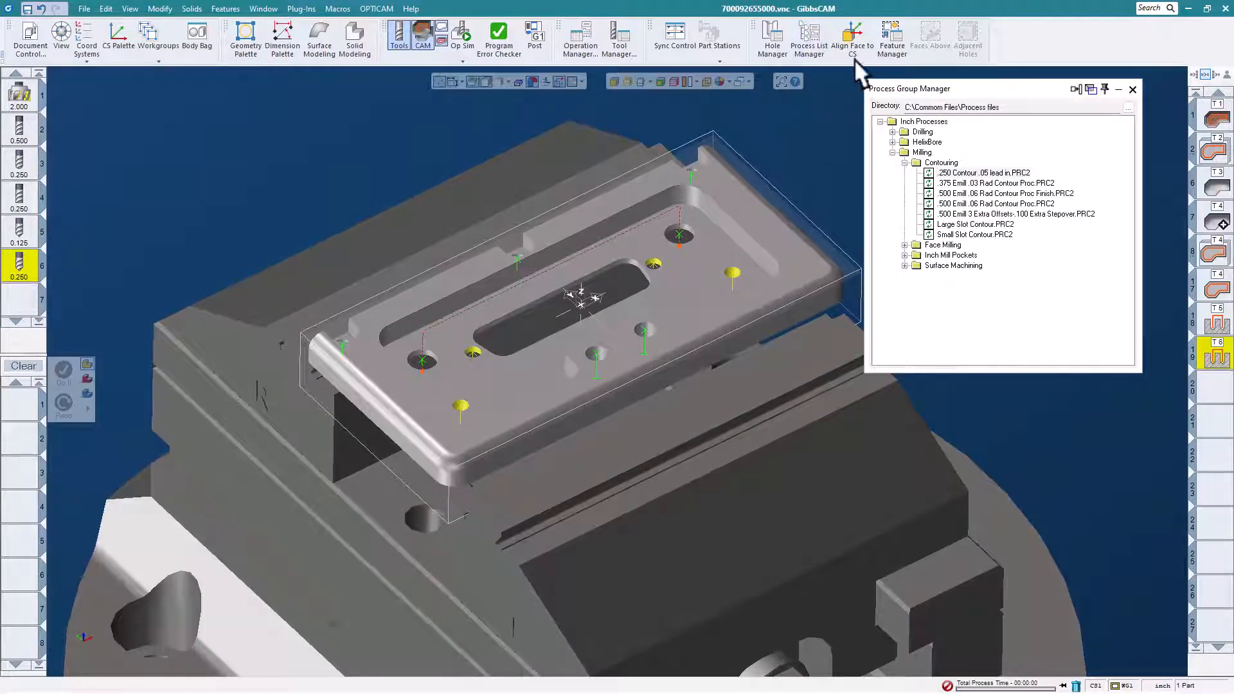
{"action": "left_click", "coordinate": [906, 162]}
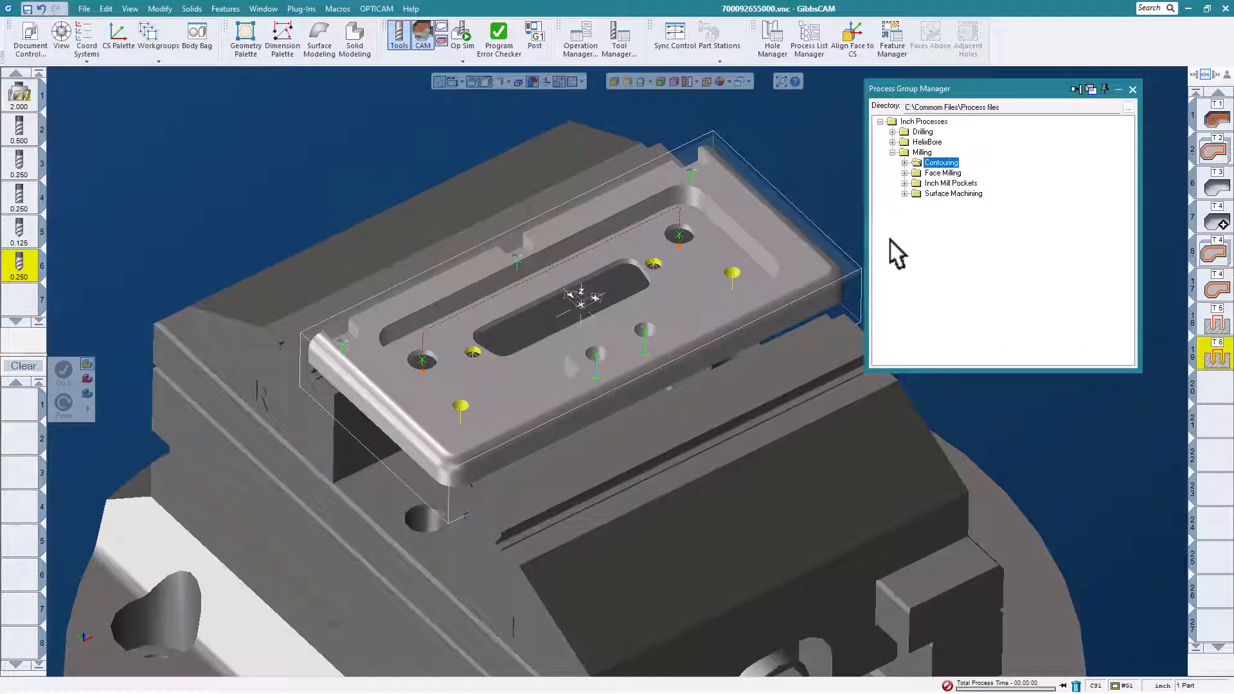
{"action": "left_click", "coordinate": [892, 153]}
{"action": "left_click", "coordinate": [892, 131]}
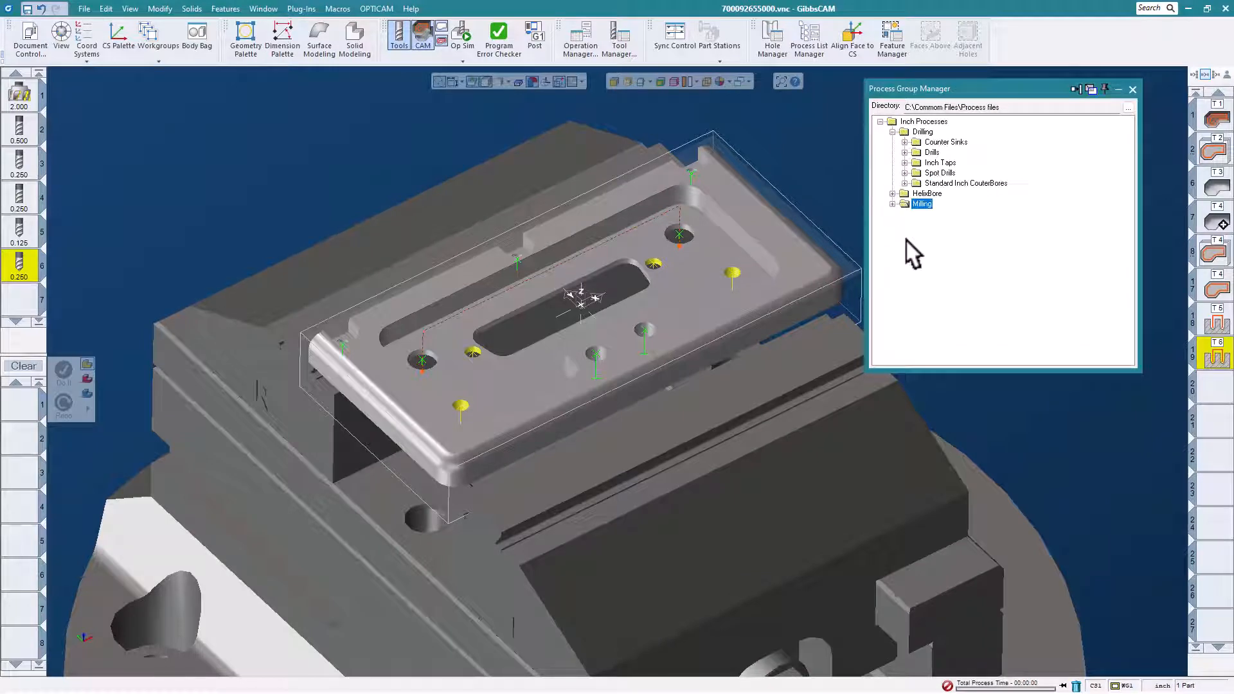
{"action": "left_click", "coordinate": [904, 163]}
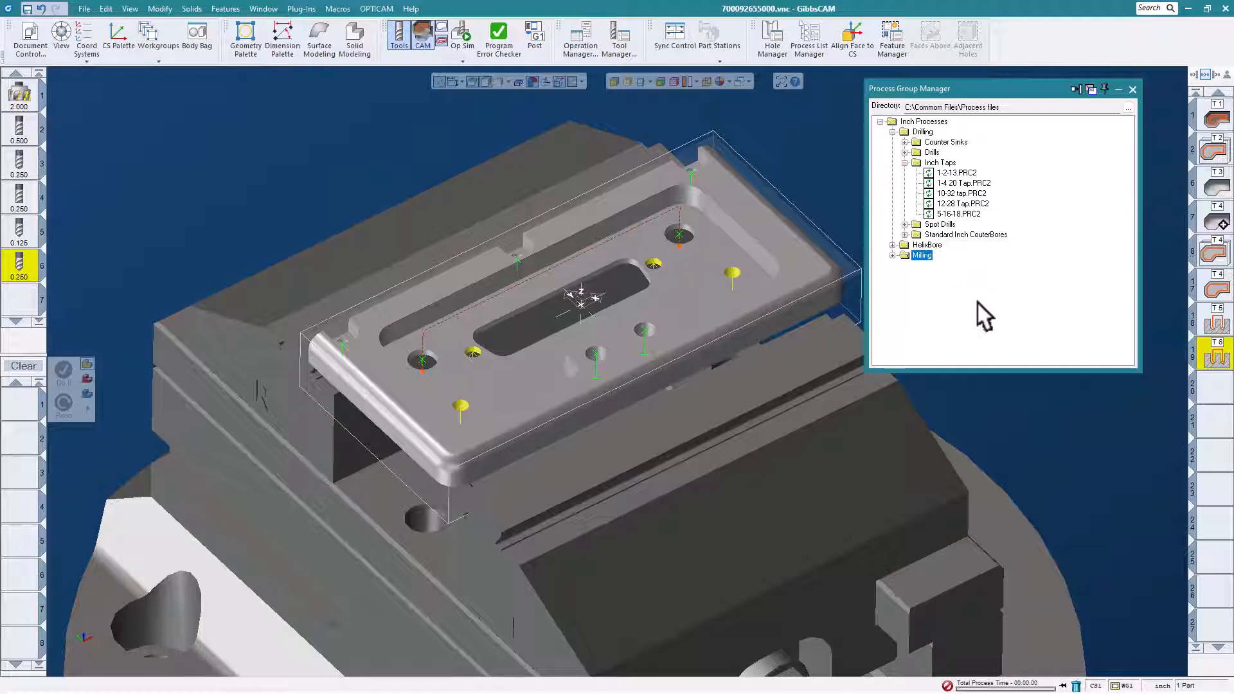
{"action": "left_click", "coordinate": [965, 193]}
{"action": "double_click", "coordinate": [964, 192]}
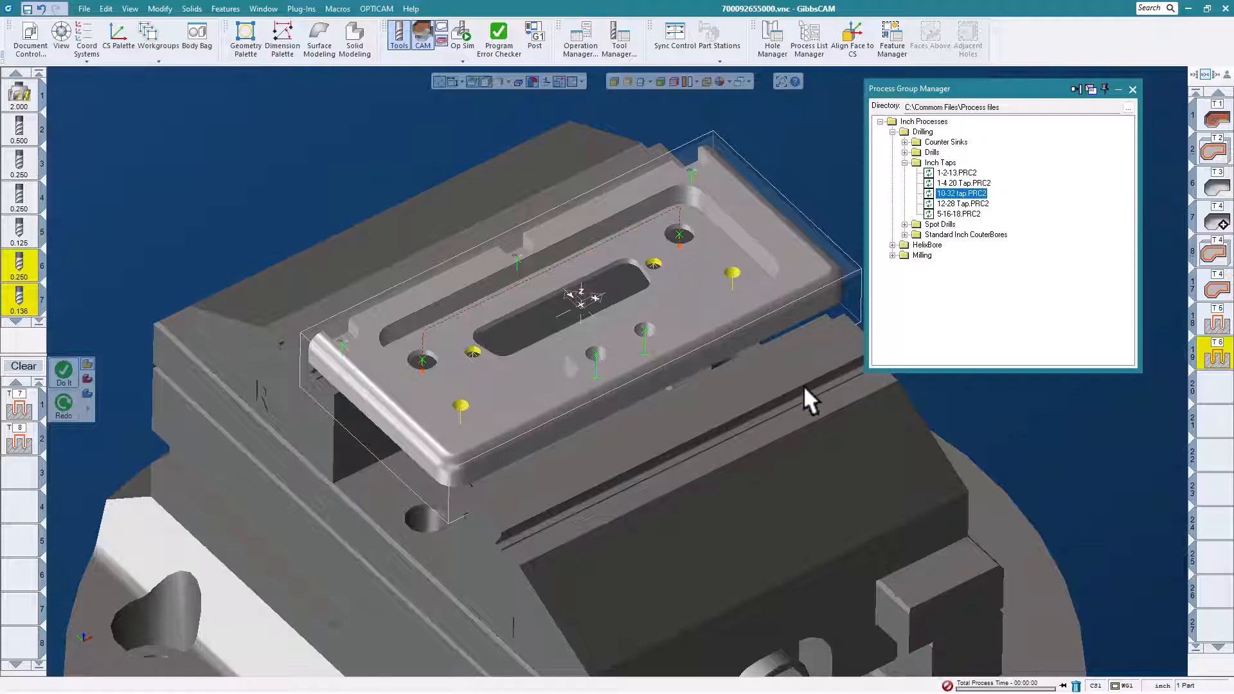
{"action": "left_click", "coordinate": [64, 367]}
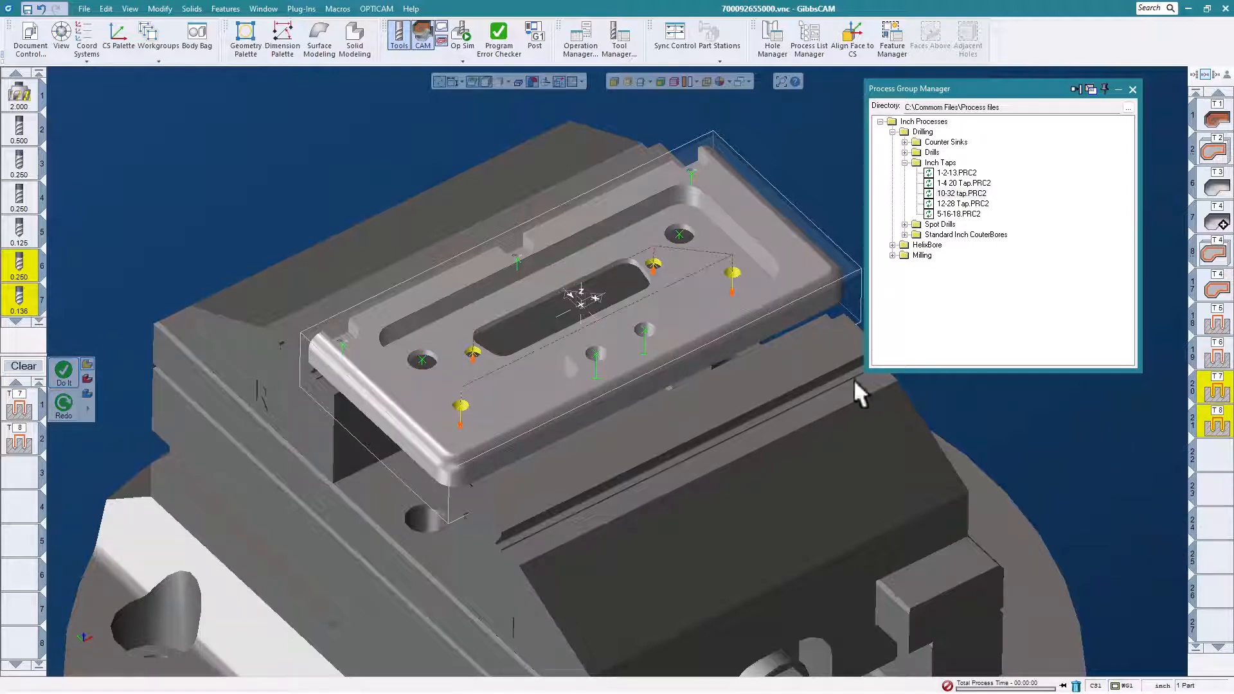
- Select the hole group of the two front-edge holes, generate its operations from the 12-28 Tap process, and close the process manager
{"action": "left_click", "coordinate": [642, 328]}
{"action": "right_click", "coordinate": [642, 328]}
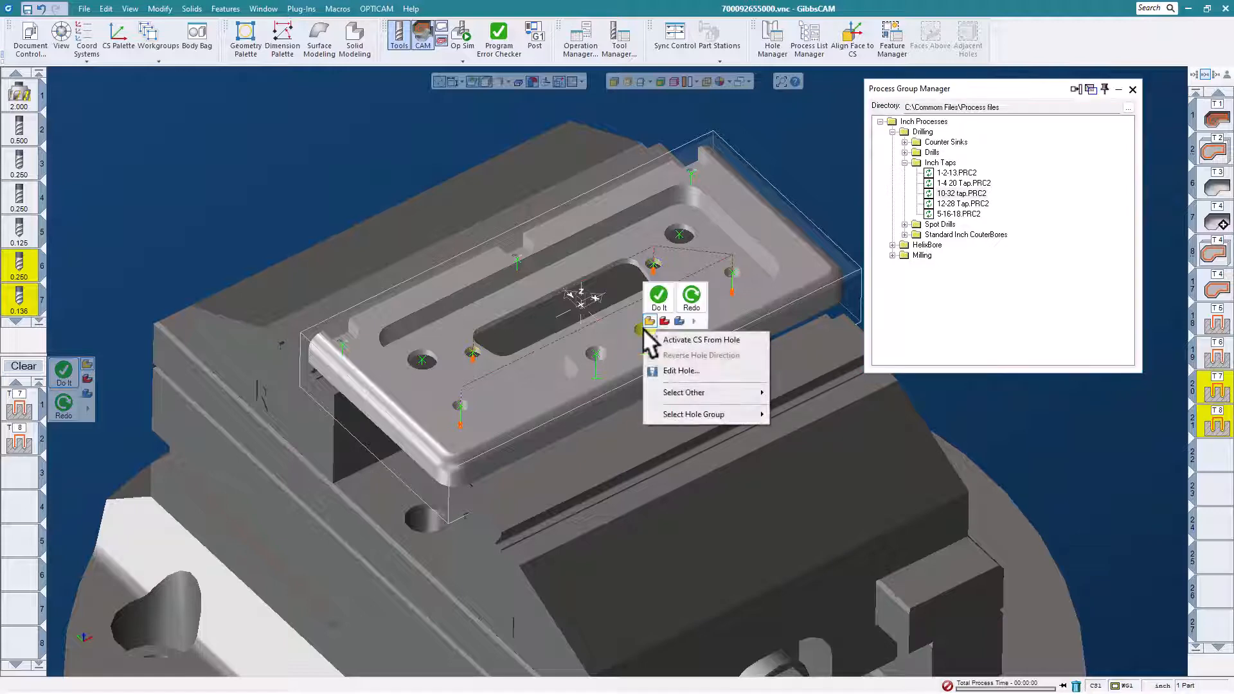
{"action": "mouse_move", "coordinate": [681, 407]}
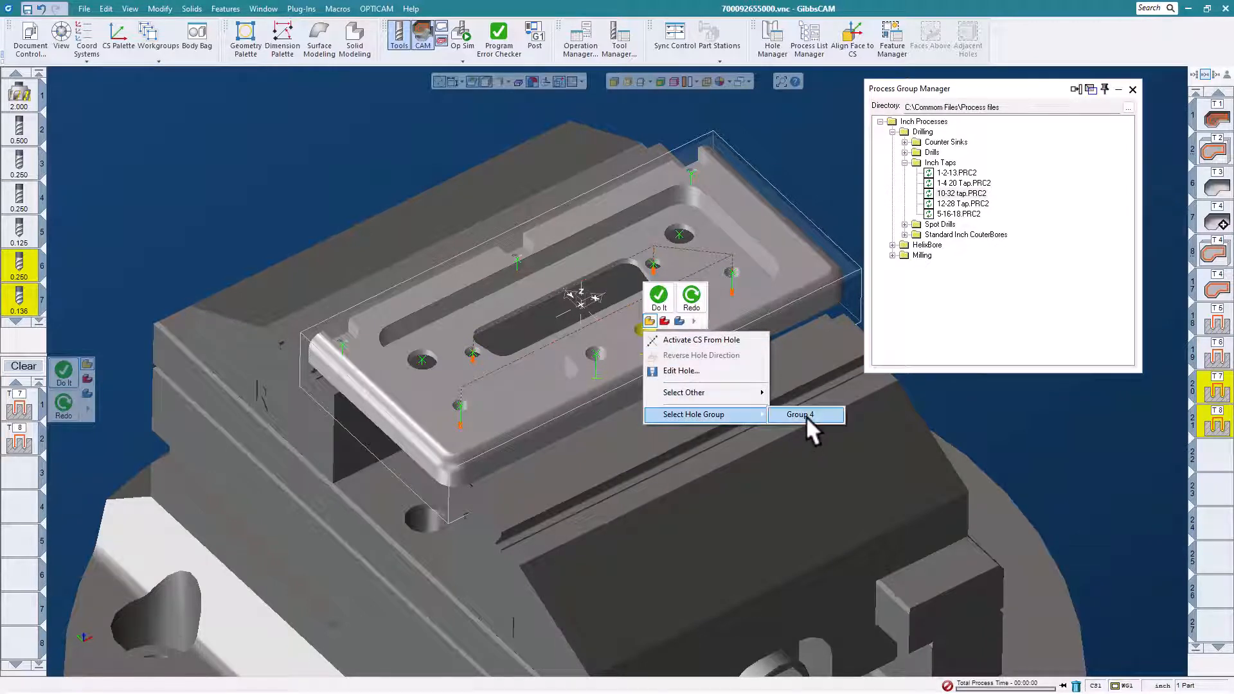
{"action": "left_click", "coordinate": [806, 415]}
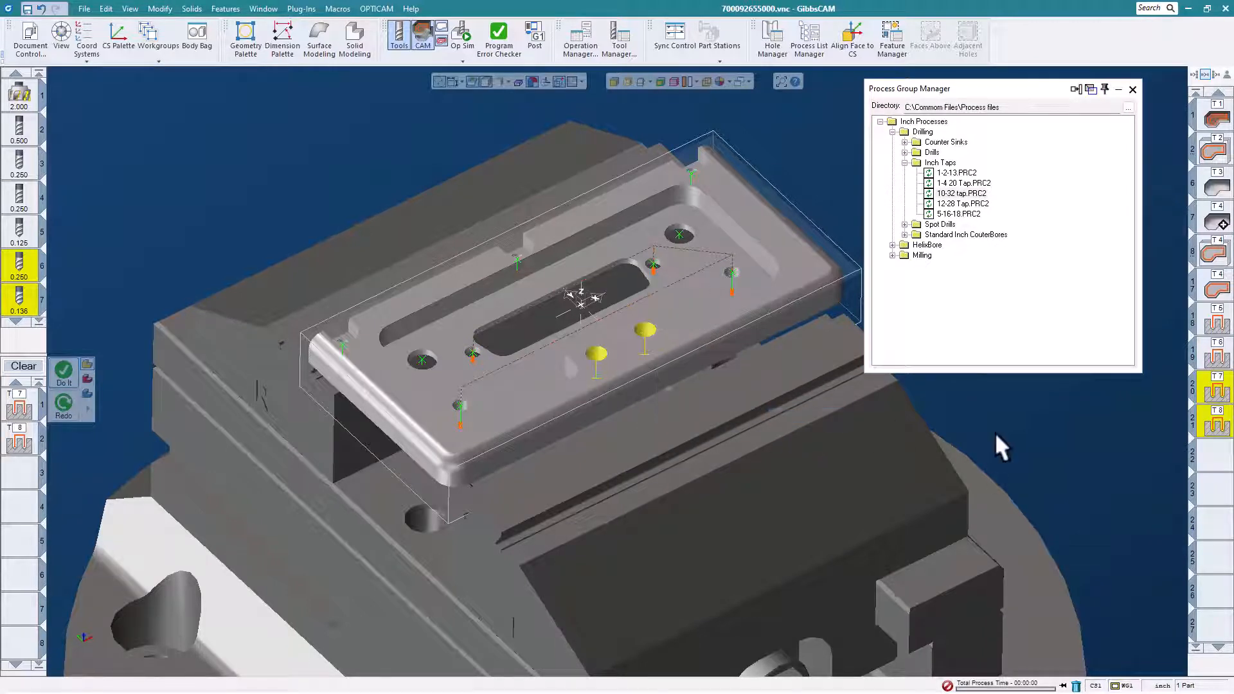
{"action": "left_click", "coordinate": [977, 202]}
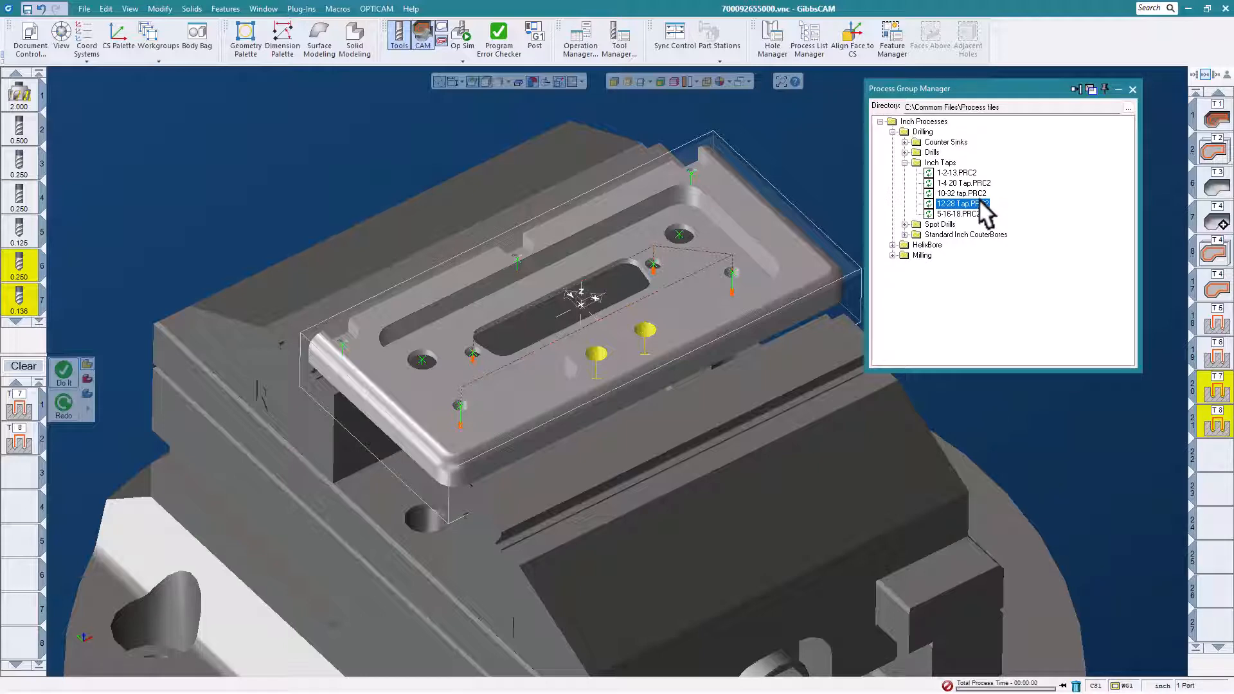
{"action": "left_click", "coordinate": [66, 372]}
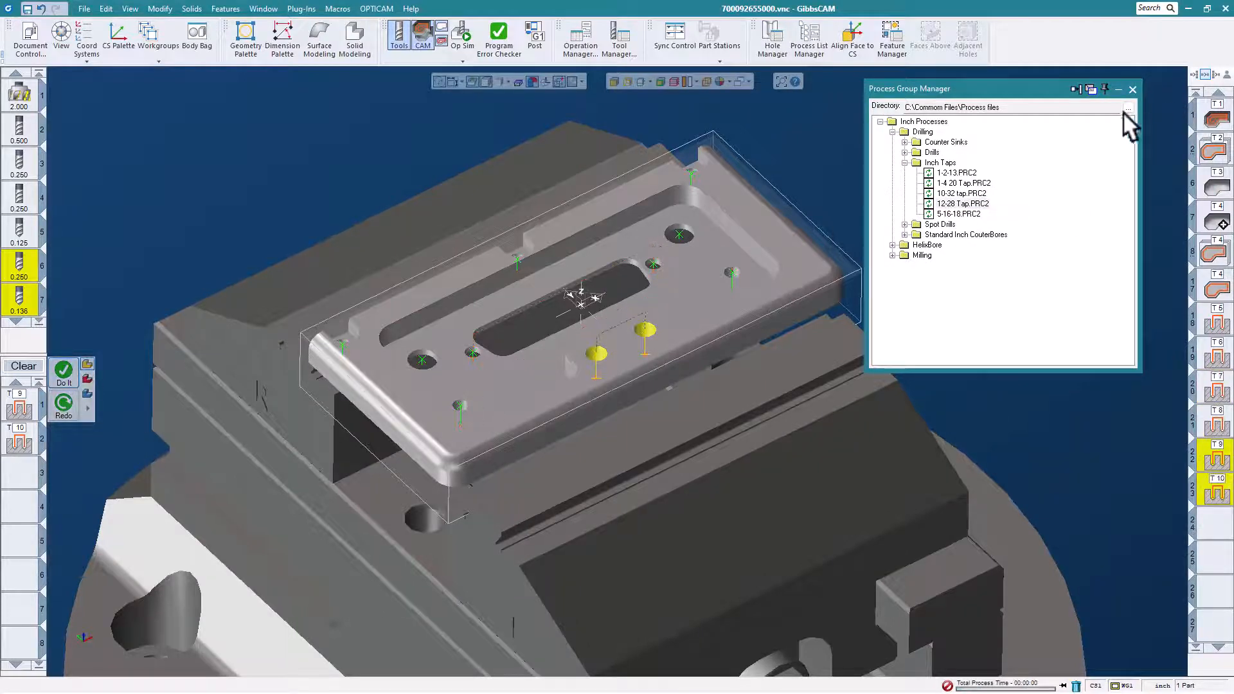
{"action": "left_click", "coordinate": [1131, 90]}
- Play the Op Sim rendering of the vise-held plate's whole program from the start, then close the simulation
{"action": "scroll", "coordinate": [820, 234], "scroll_direction": "down", "scroll_amount": 2}
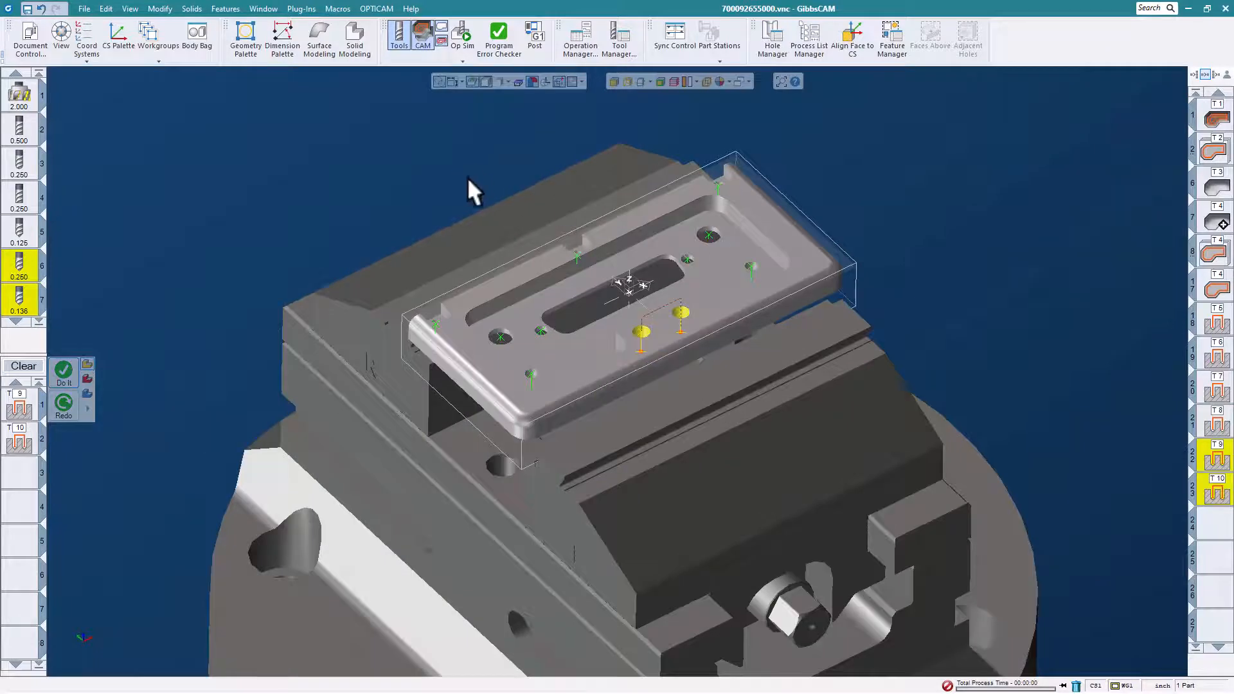
{"action": "left_click", "coordinate": [467, 33]}
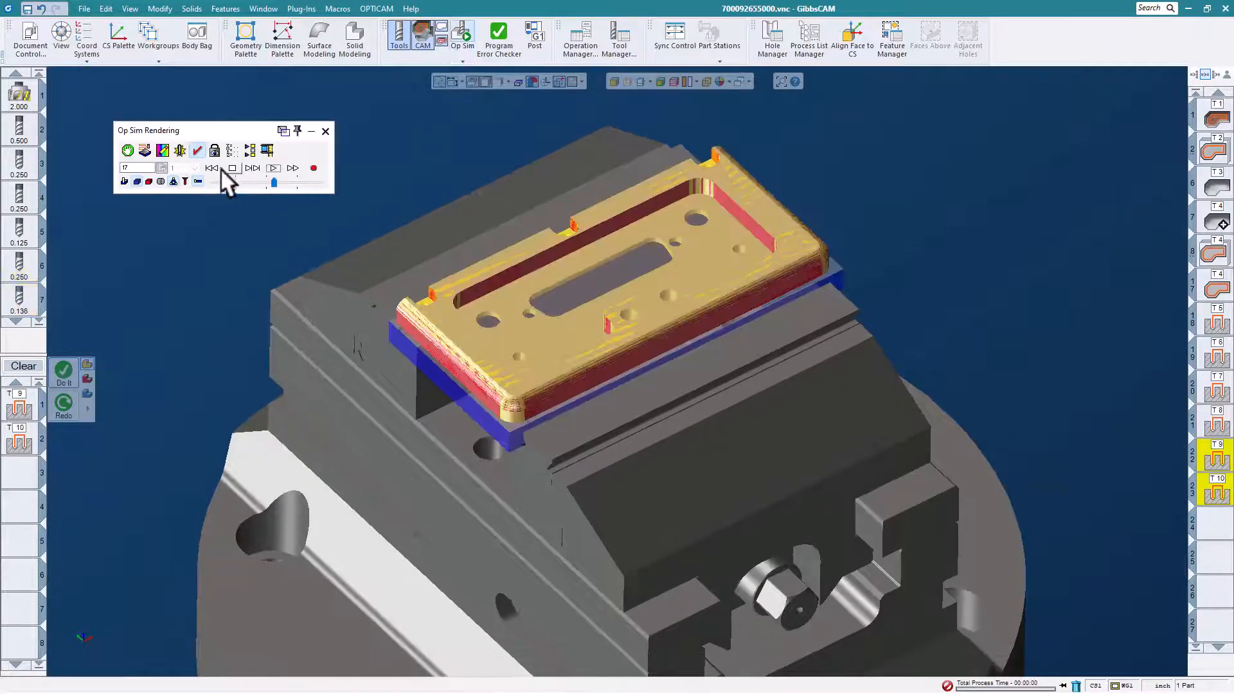
{"action": "left_click", "coordinate": [230, 169]}
{"action": "left_click", "coordinate": [273, 167]}
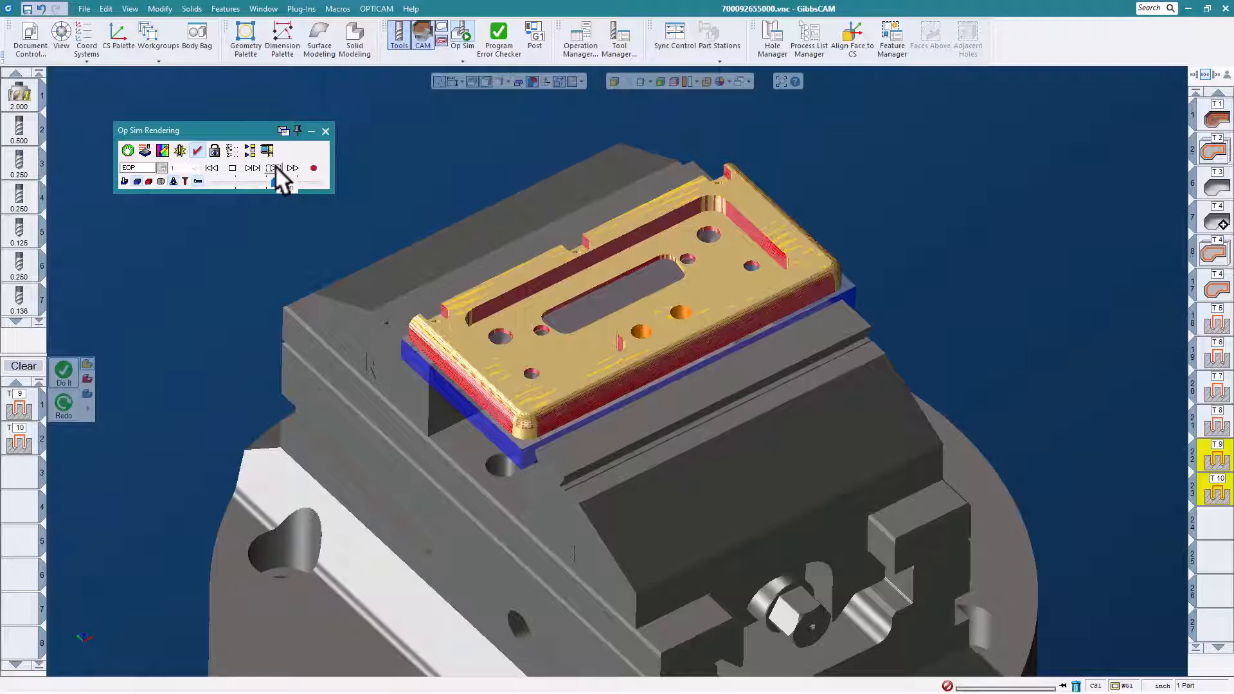
{"action": "left_click", "coordinate": [326, 131]}
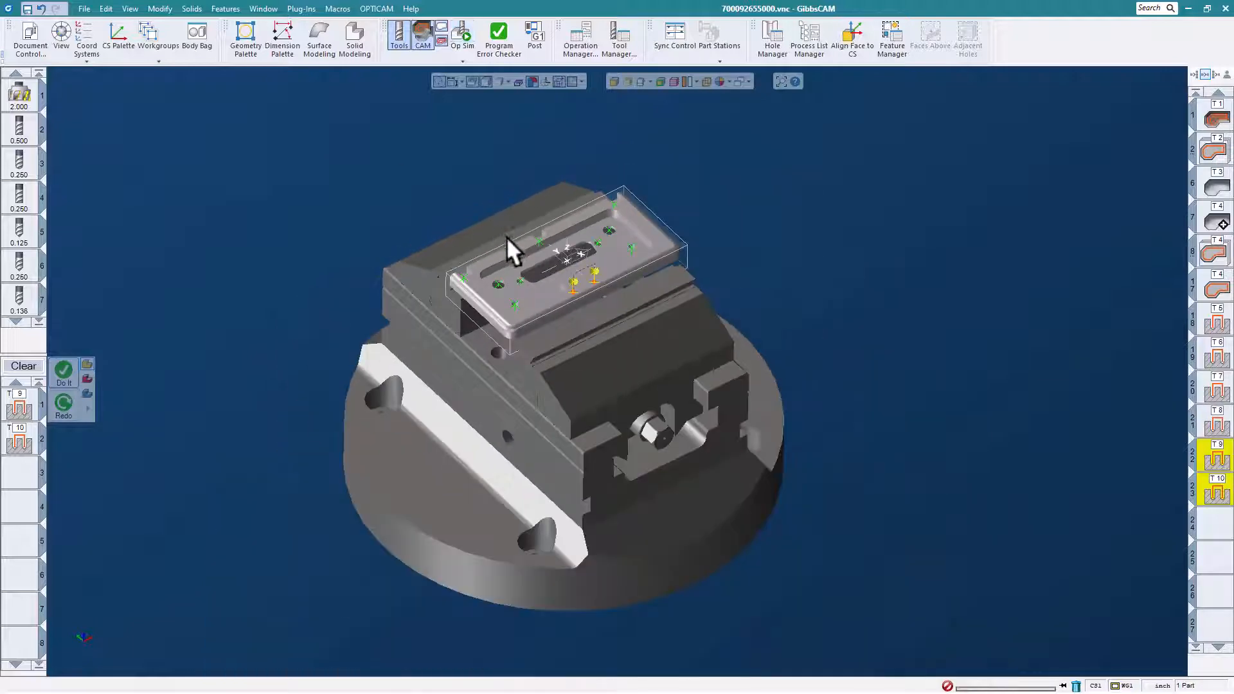
- Start Machine Sim for the program and load the Doosan DNM350 machine model
{"action": "left_click", "coordinate": [462, 60]}
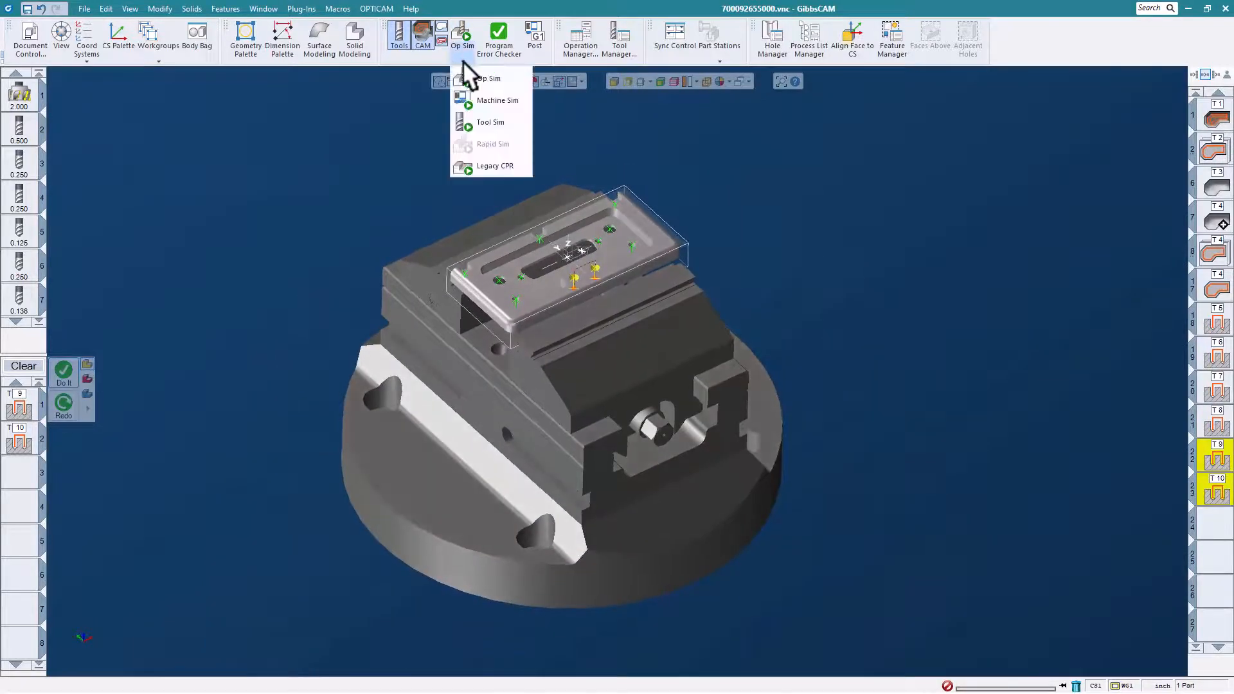
{"action": "left_click", "coordinate": [488, 99]}
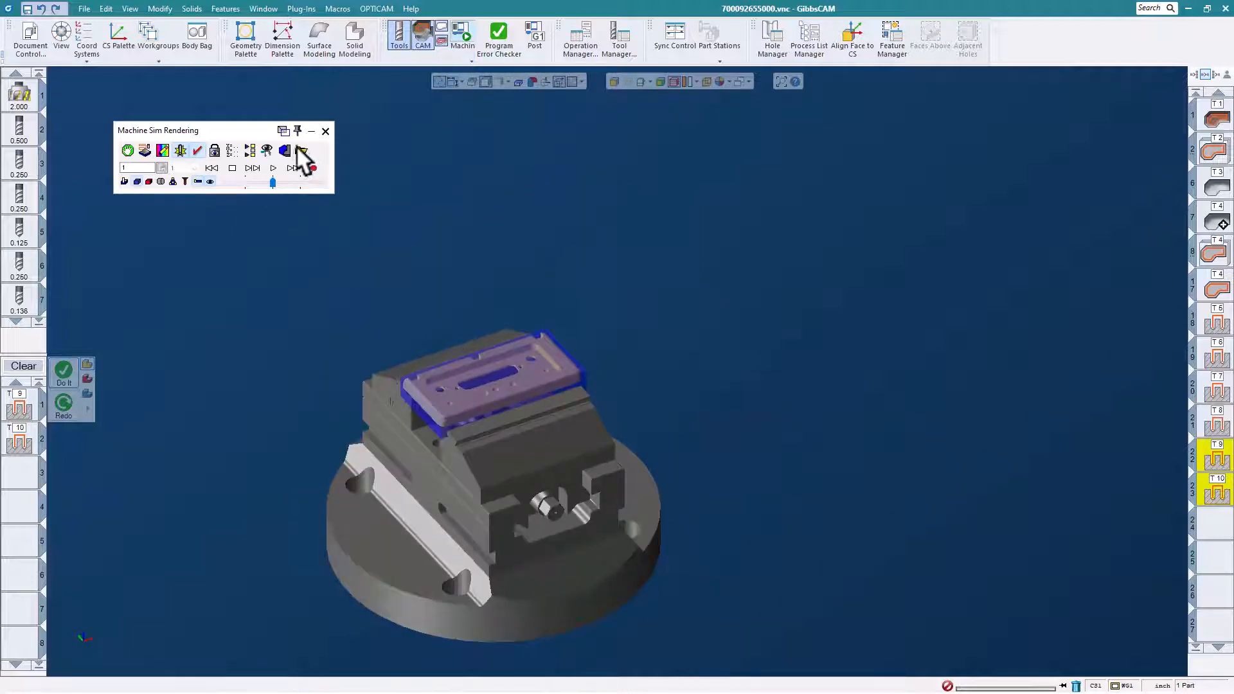
{"action": "left_click", "coordinate": [301, 151]}
{"action": "scroll", "coordinate": [591, 312], "scroll_direction": "up", "scroll_amount": 2}
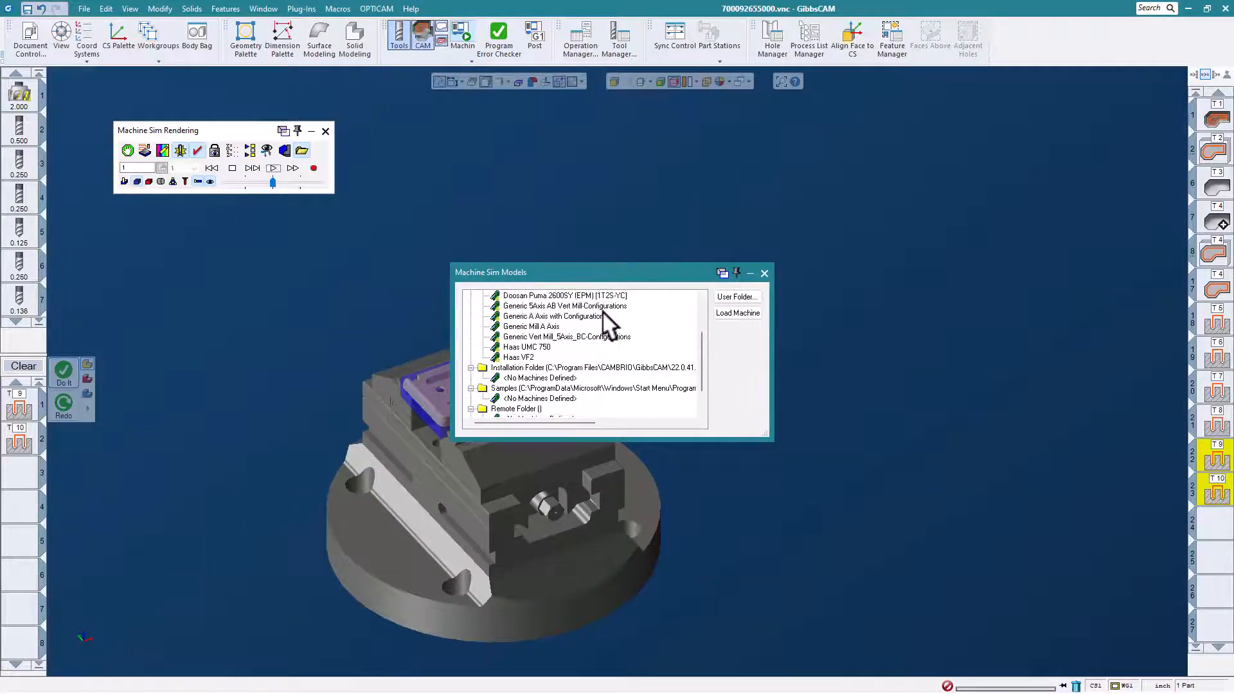
{"action": "left_click", "coordinate": [545, 305]}
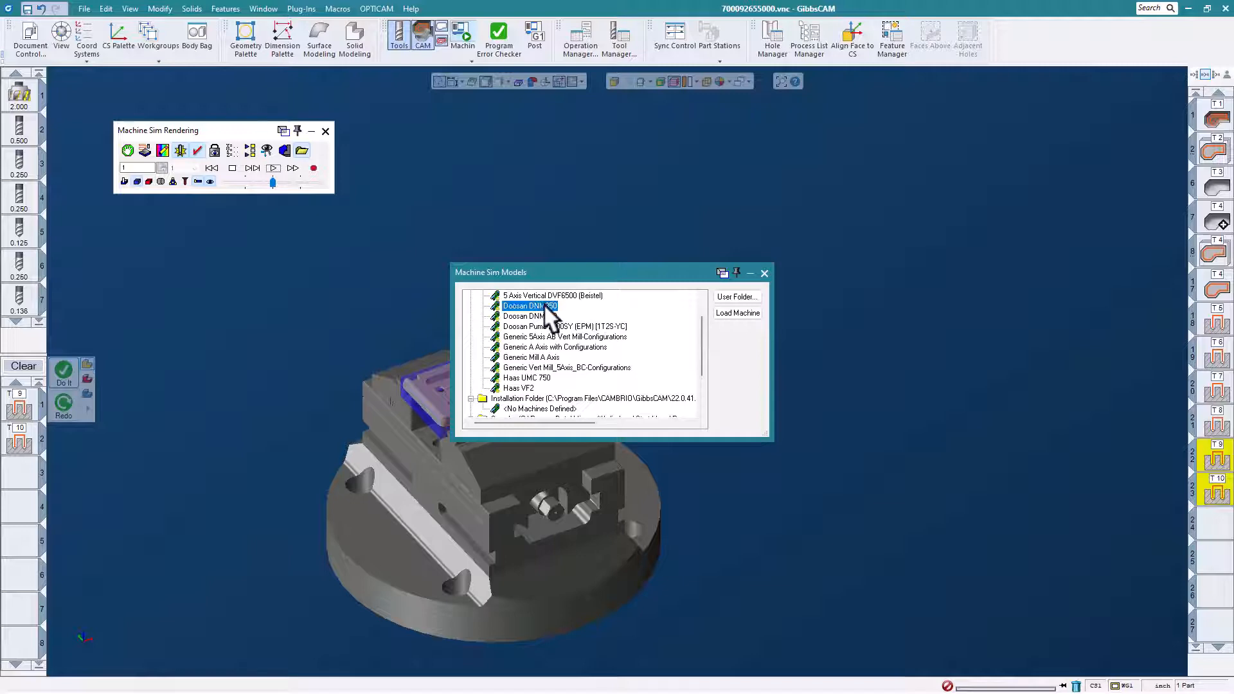
{"action": "left_click", "coordinate": [729, 312]}
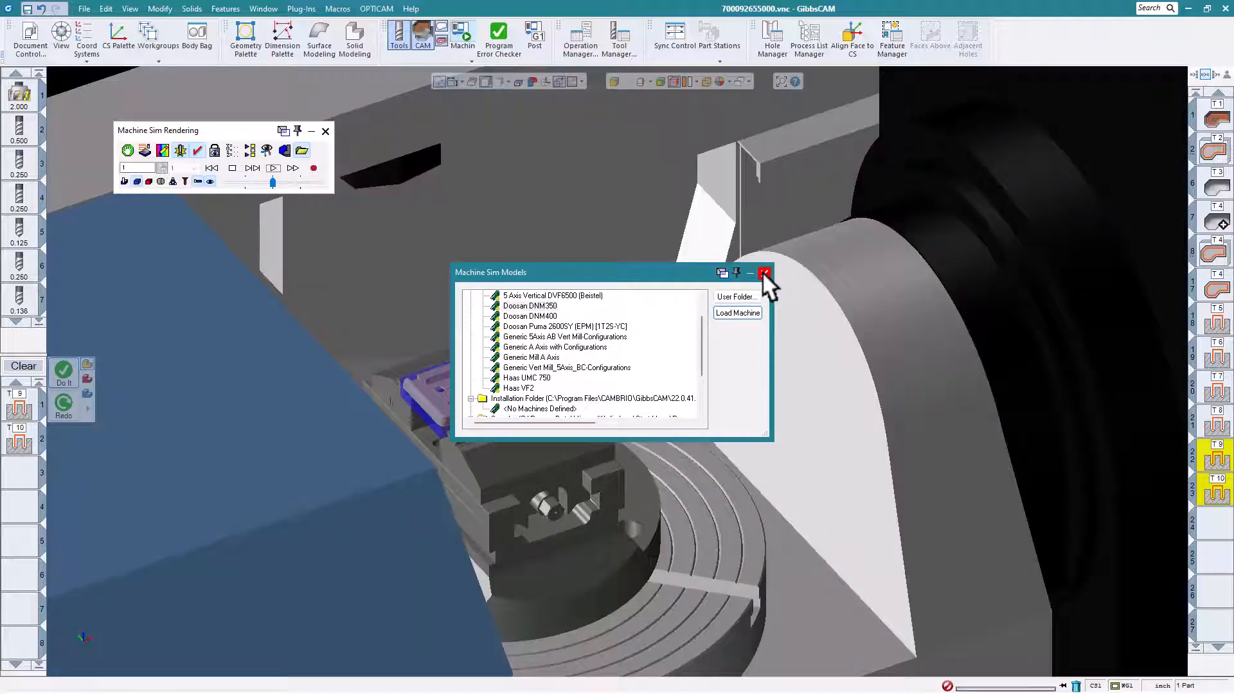
{"action": "left_click", "coordinate": [764, 272]}
- Play the machine simulation to the end of the program at adjusted speed, inspect the table and part, and close it
{"action": "middle_click_drag", "start_coordinate": [646, 570], "coordinate": [549, 515]}
{"action": "scroll", "coordinate": [600, 510], "scroll_direction": "down", "scroll_amount": 3}
{"action": "scroll", "coordinate": [548, 516], "scroll_direction": "down", "scroll_amount": 4}
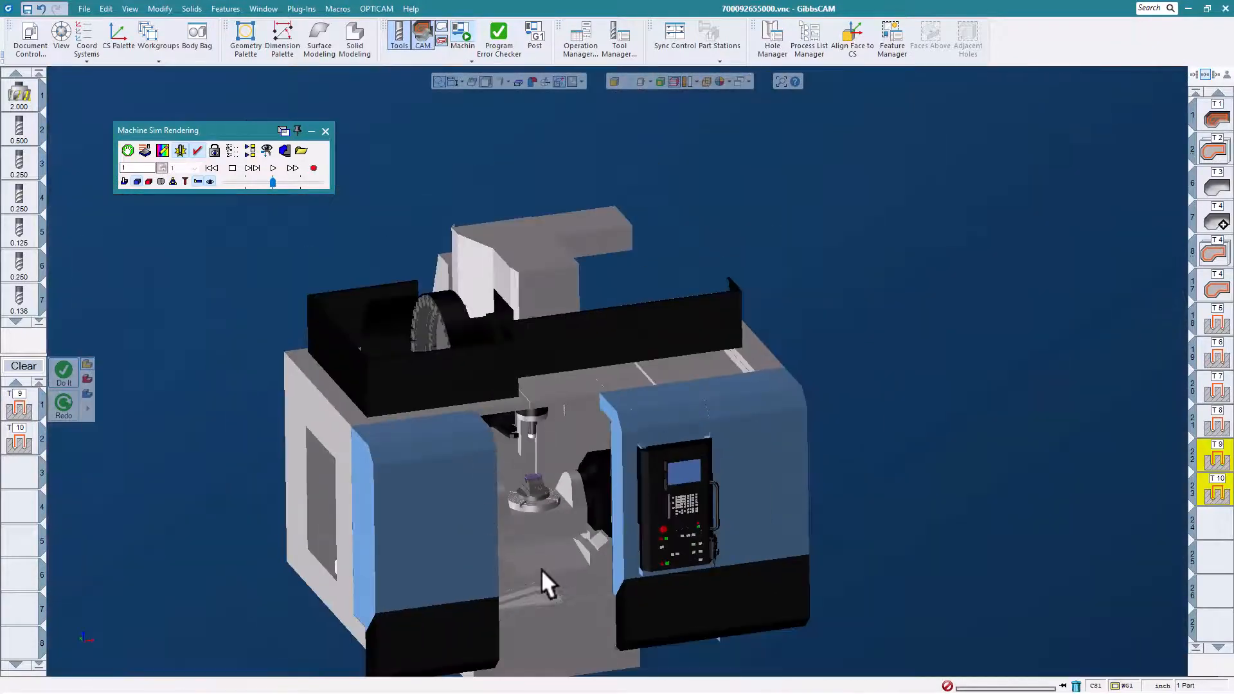
{"action": "scroll", "coordinate": [541, 565], "scroll_direction": "up", "scroll_amount": 5}
{"action": "middle_click_drag", "start_coordinate": [566, 418], "coordinate": [573, 400]}
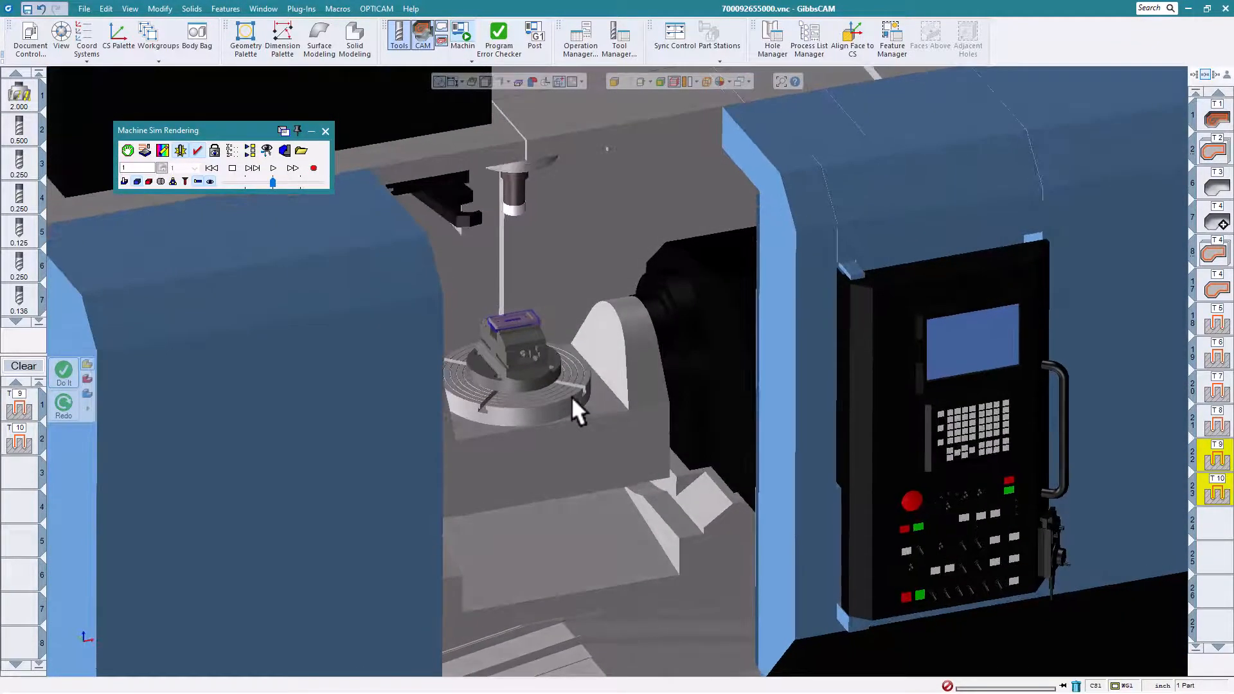
{"action": "left_click_drag", "start_coordinate": [273, 179], "coordinate": [259, 179]}
{"action": "left_click", "coordinate": [272, 167]}
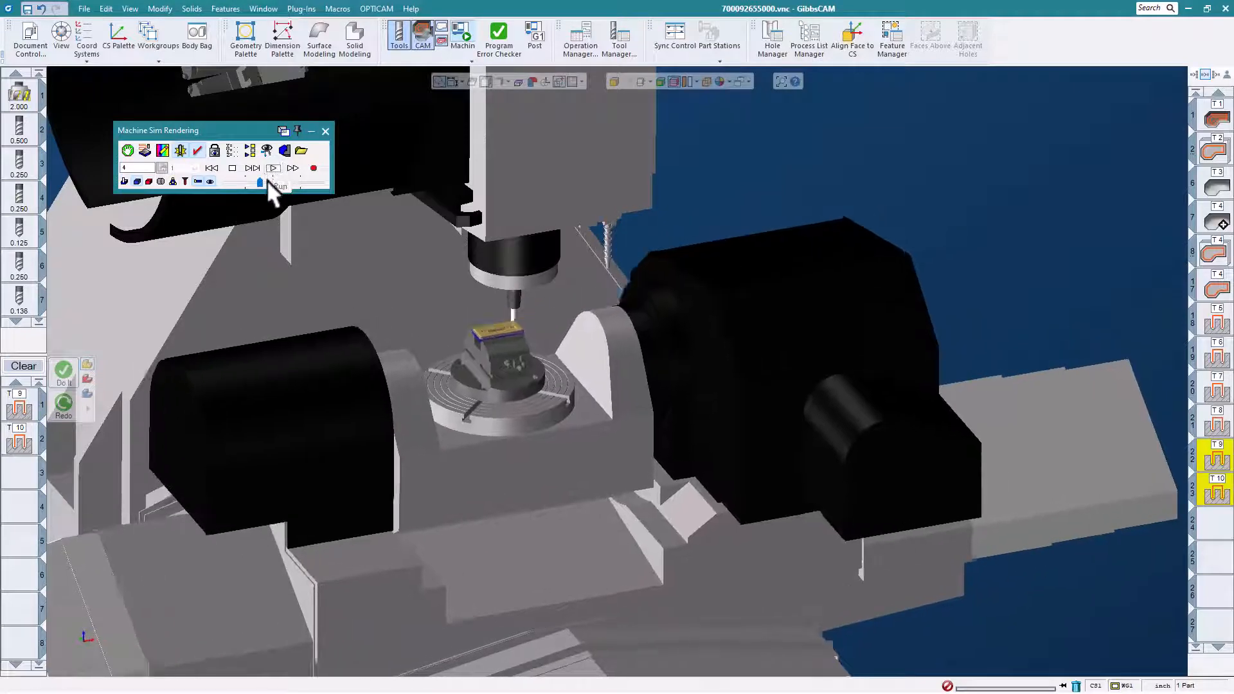
{"action": "left_click_drag", "start_coordinate": [260, 181], "coordinate": [264, 181]}
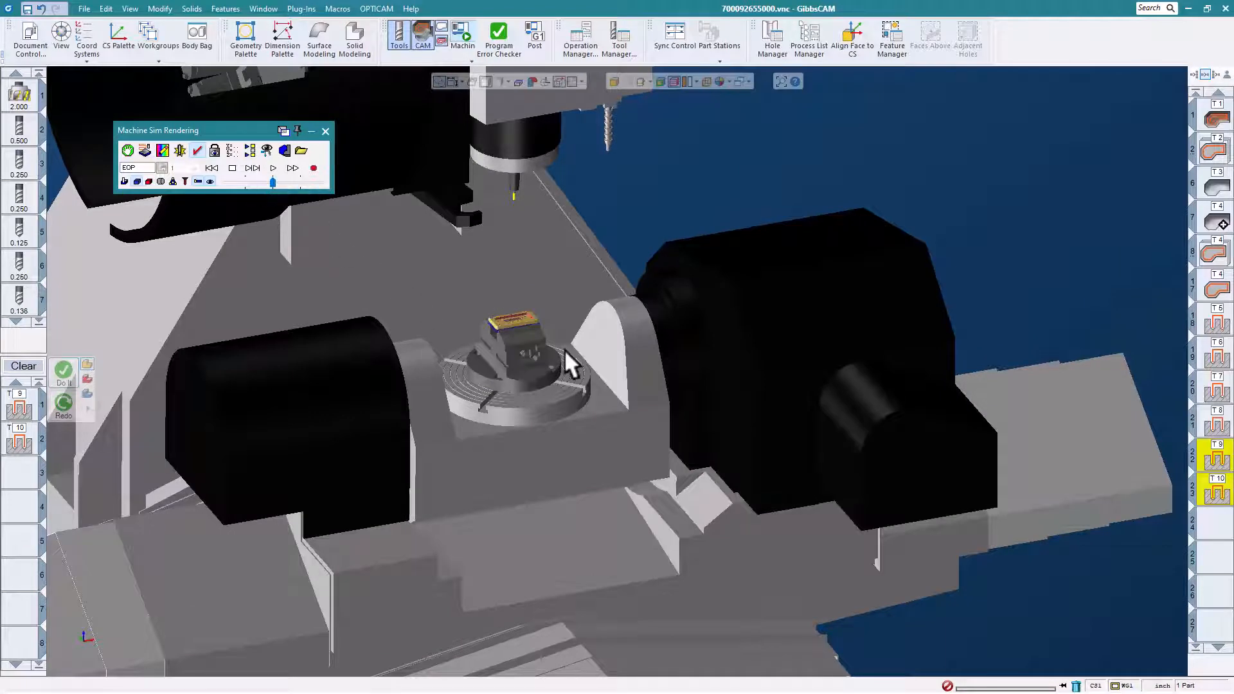
{"action": "scroll", "coordinate": [564, 352], "scroll_direction": "down", "scroll_amount": 2}
{"action": "middle_click_drag", "start_coordinate": [516, 371], "coordinate": [531, 391]}
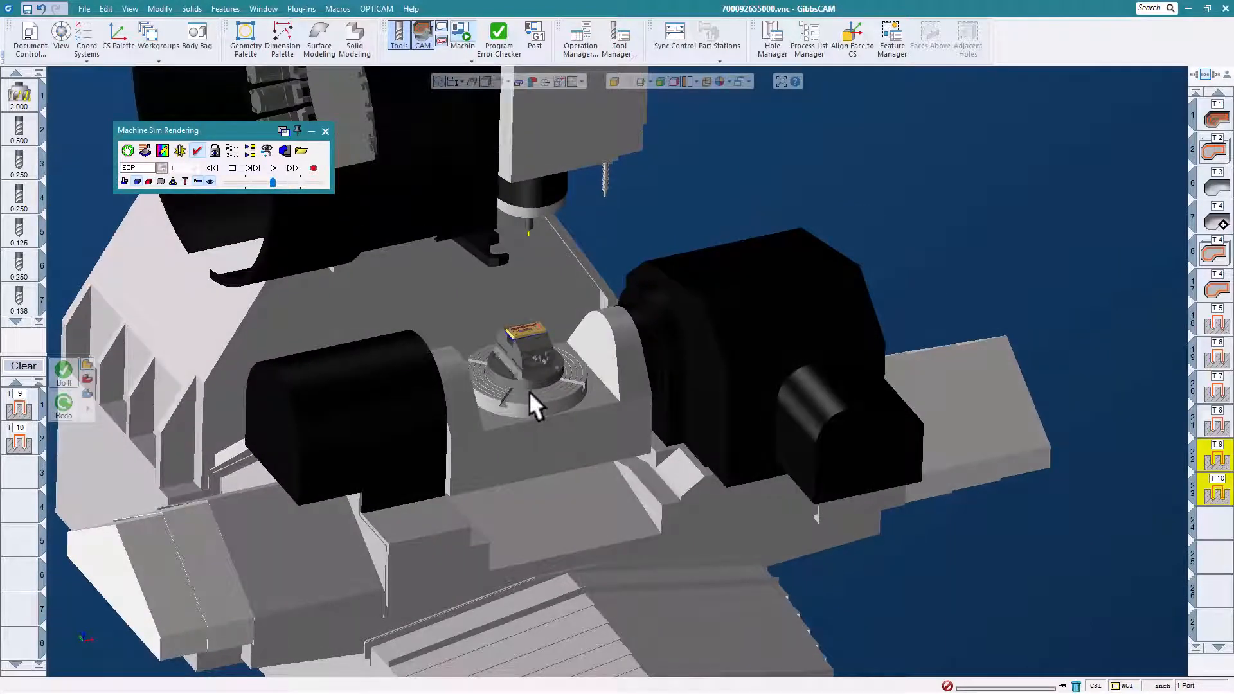
{"action": "left_click", "coordinate": [325, 131]}
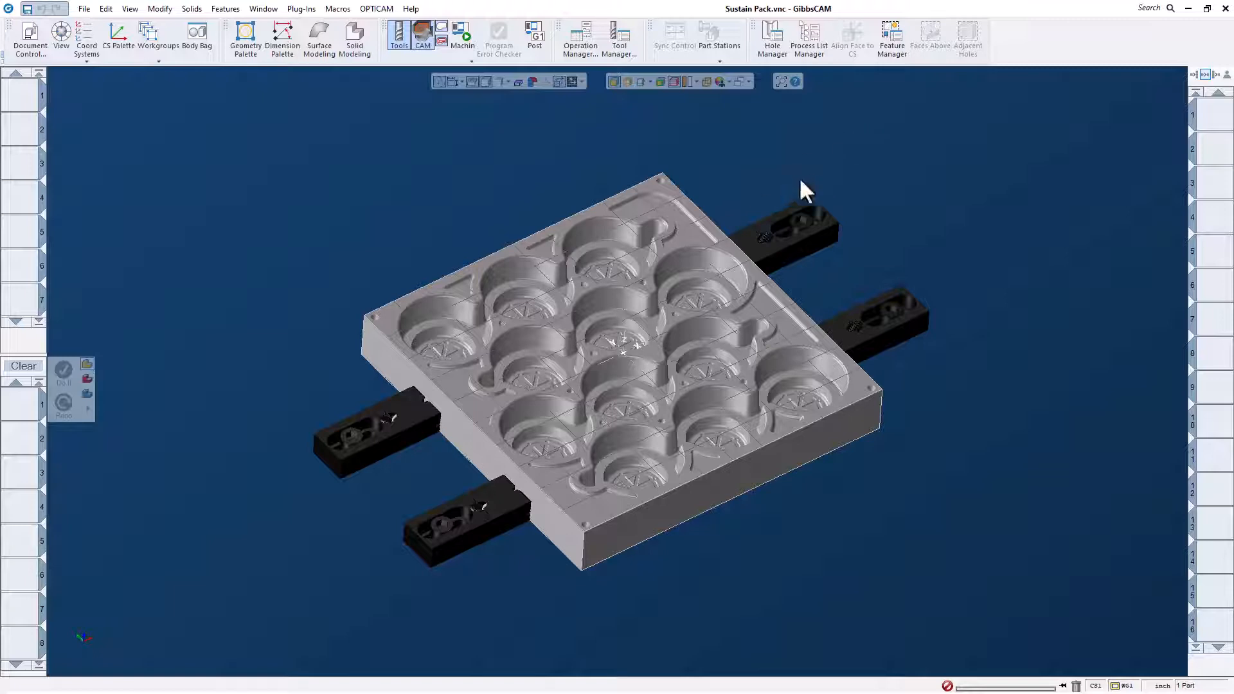
- Generate the facing operation over the multi-cavity mold plate from the saved 2 inch face mill process
{"action": "left_click", "coordinate": [811, 45]}
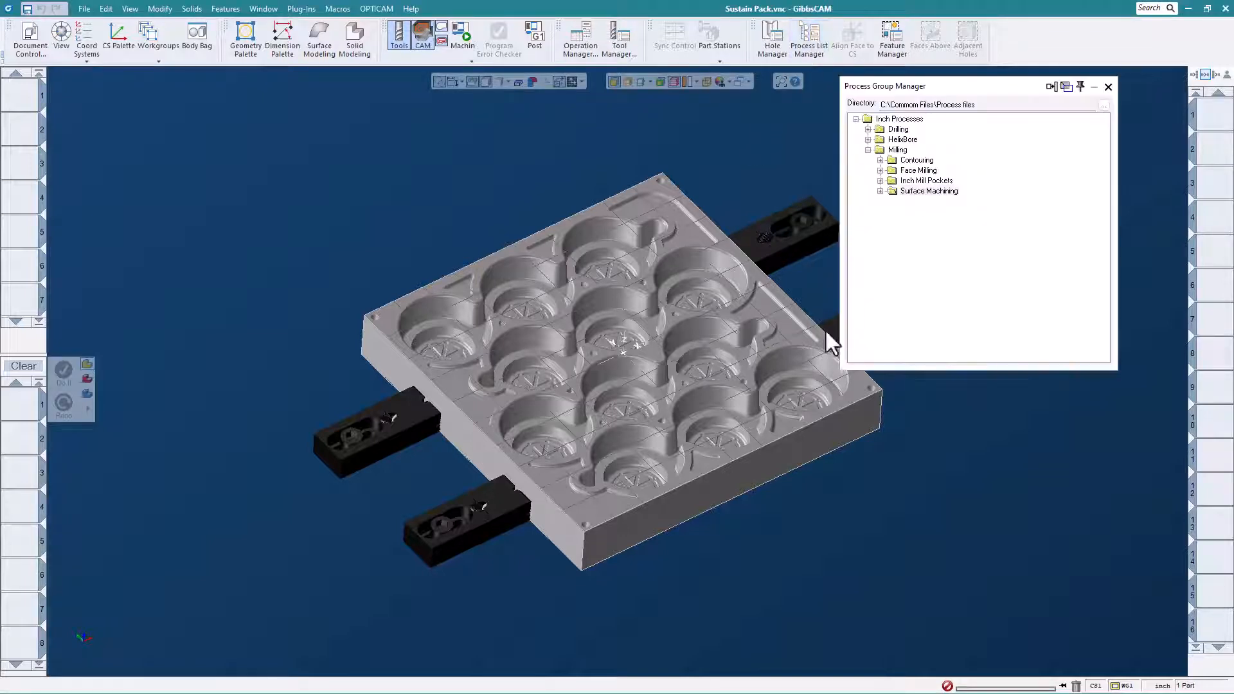
{"action": "left_click", "coordinate": [880, 170]}
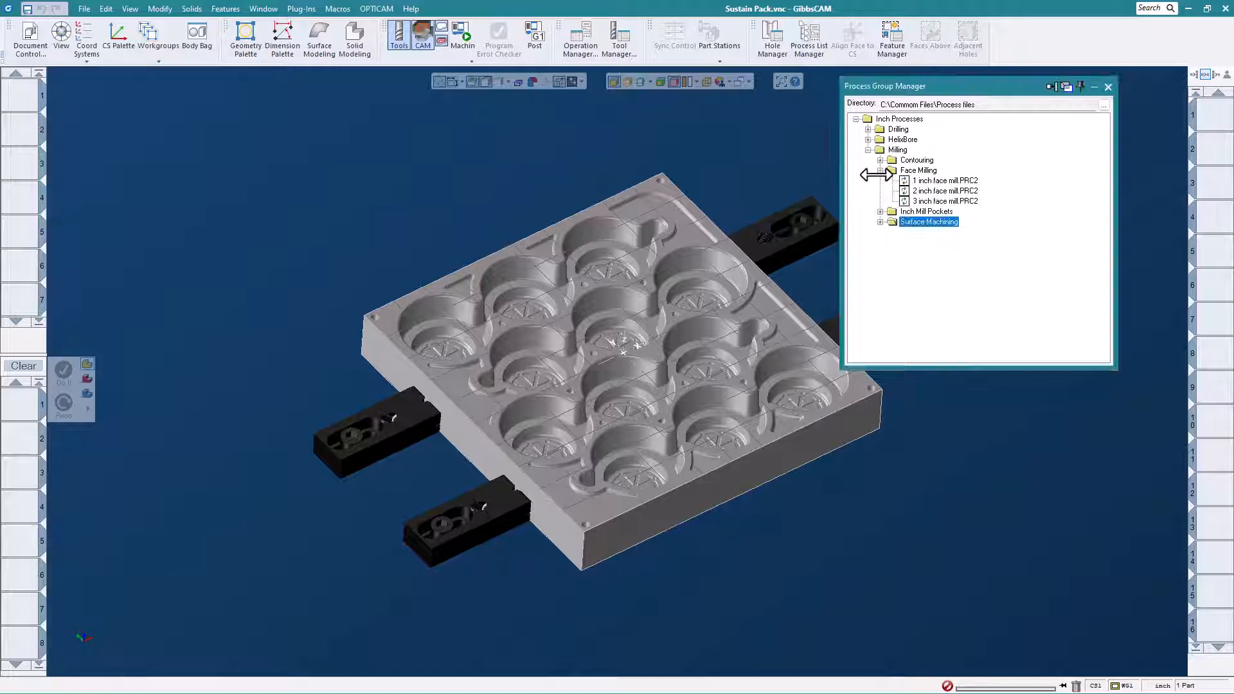
{"action": "double_click", "coordinate": [906, 191]}
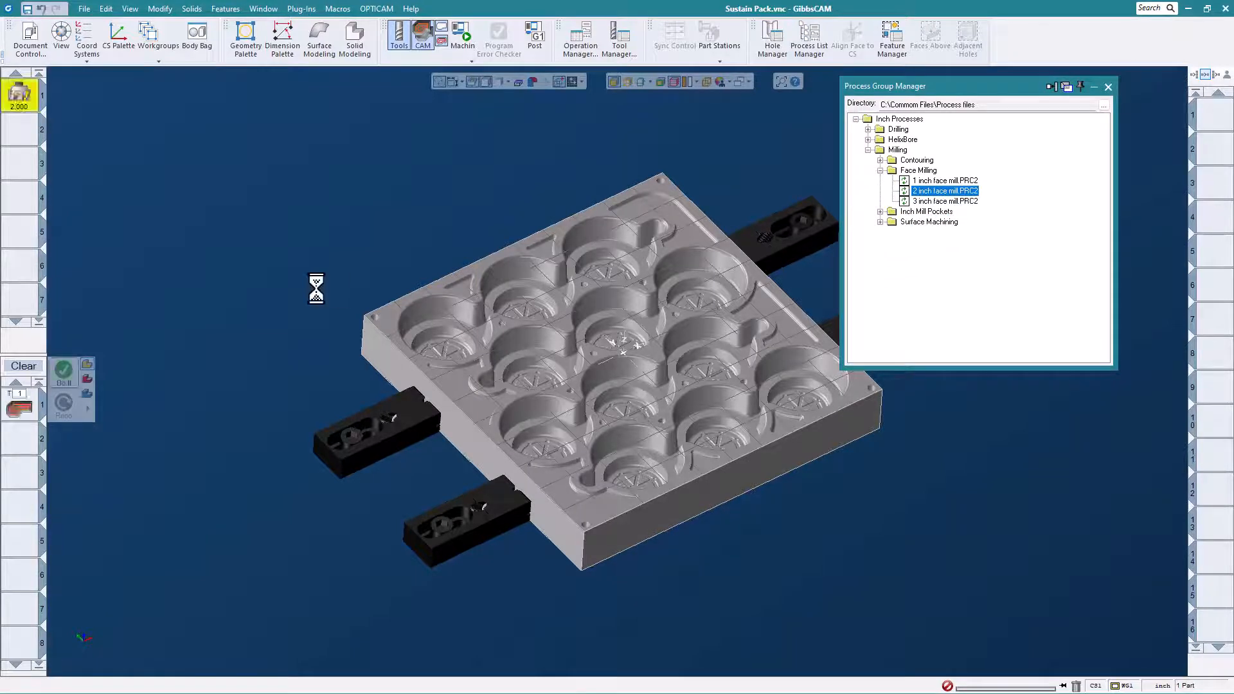
{"action": "left_click", "coordinate": [63, 375]}
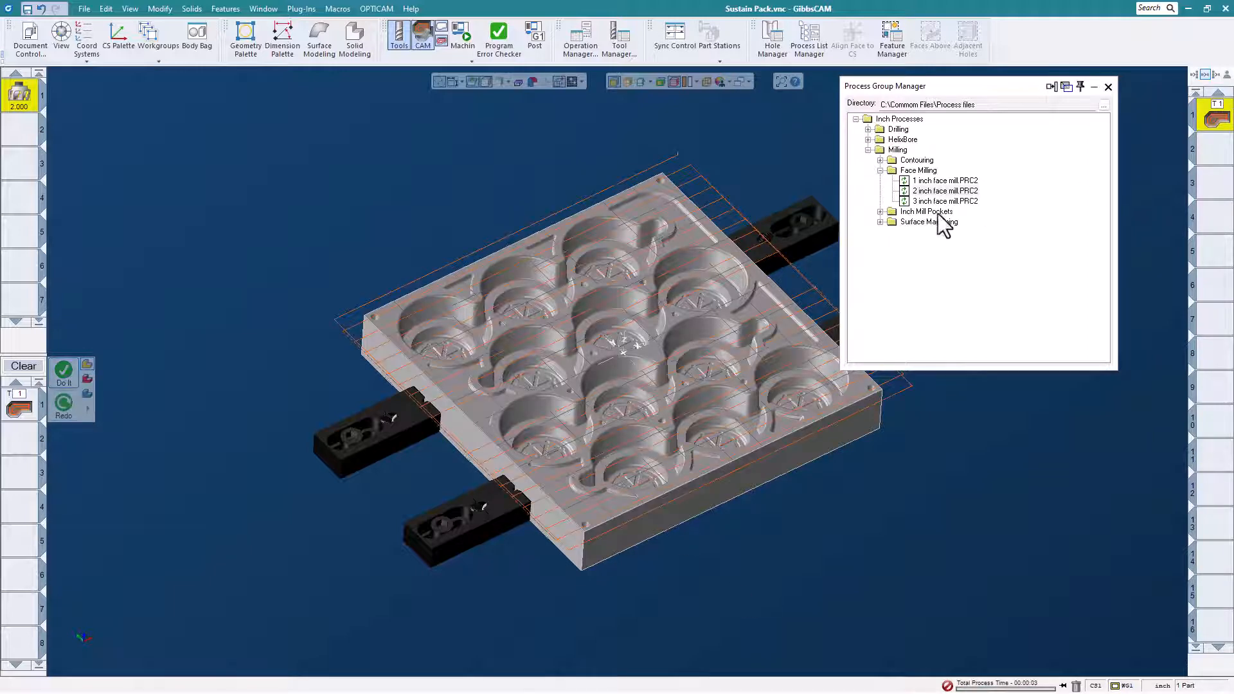
{"action": "left_click", "coordinate": [880, 170]}
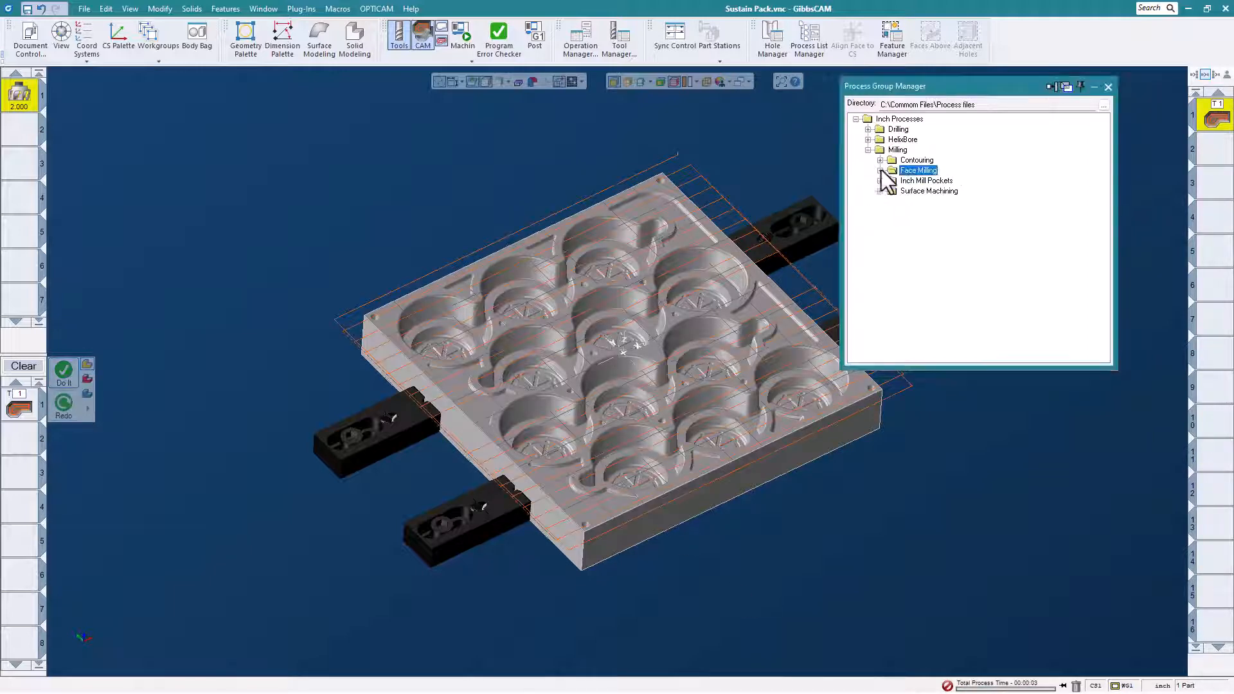
- Rough the Top Pocket and Second Pocket features with the saved .500 3 Flute End Mill .100 Step Downs-.020 XY Stock process
{"action": "left_click", "coordinate": [892, 40]}
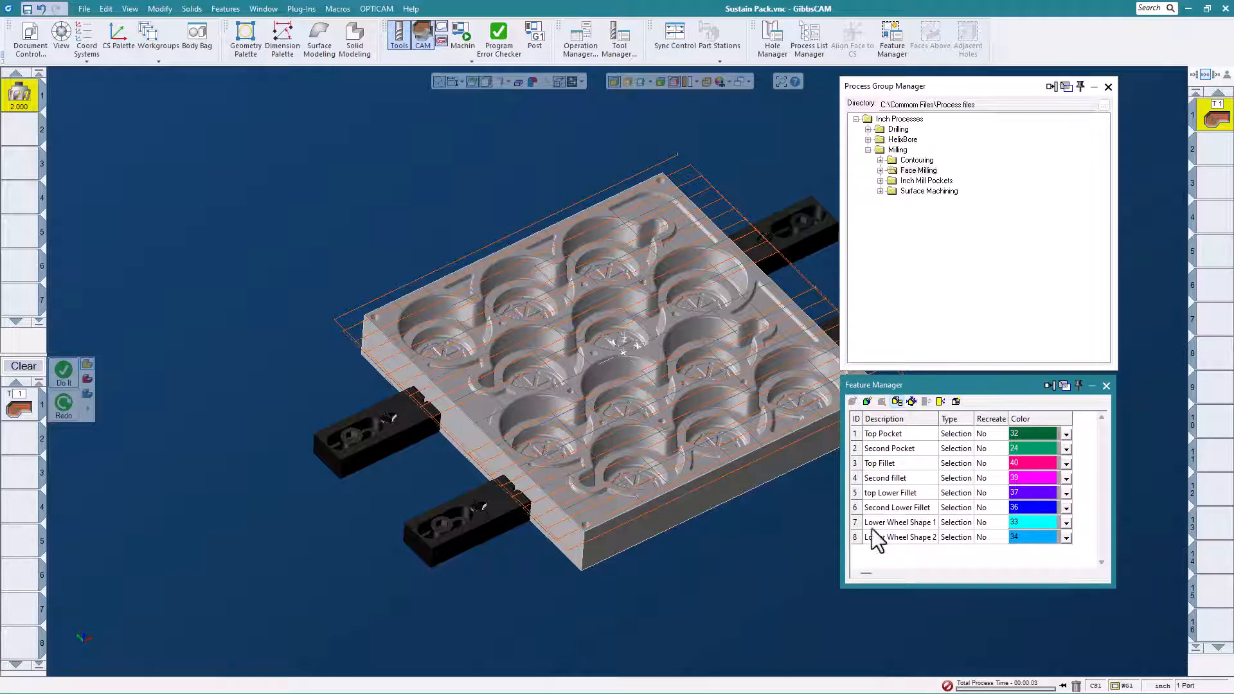
{"action": "left_click", "coordinate": [894, 433]}
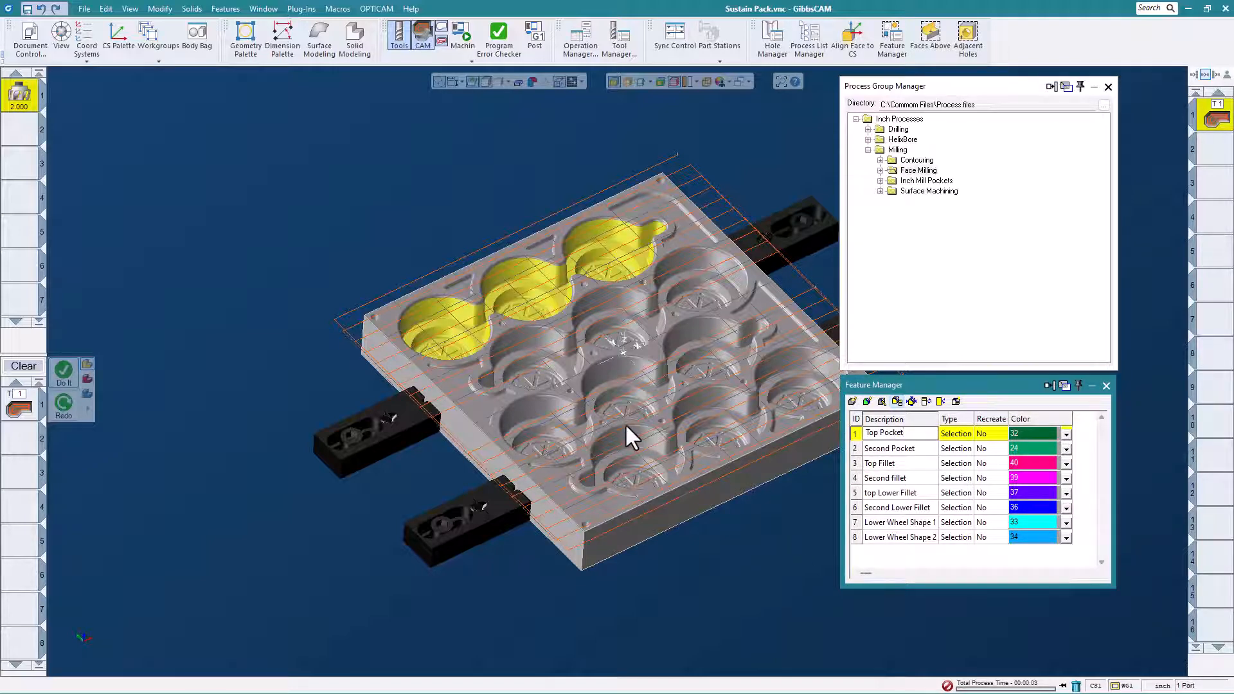
{"action": "left_click", "coordinate": [880, 181]}
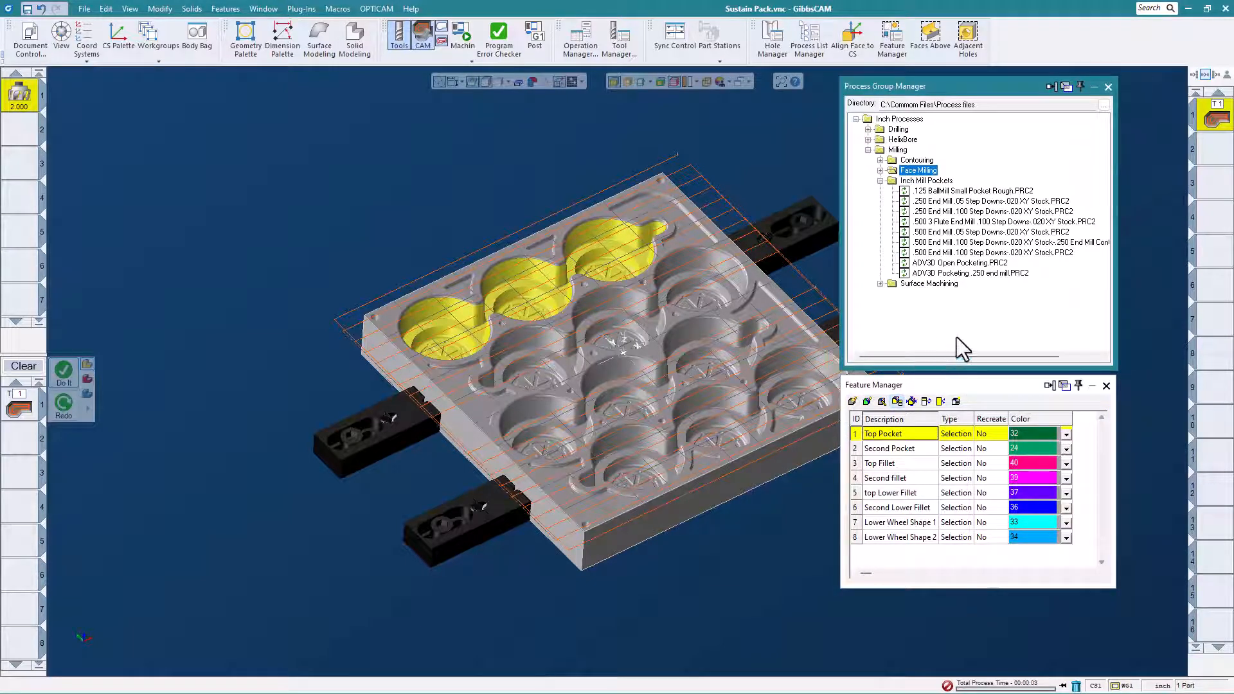
{"action": "double_click", "coordinate": [993, 221]}
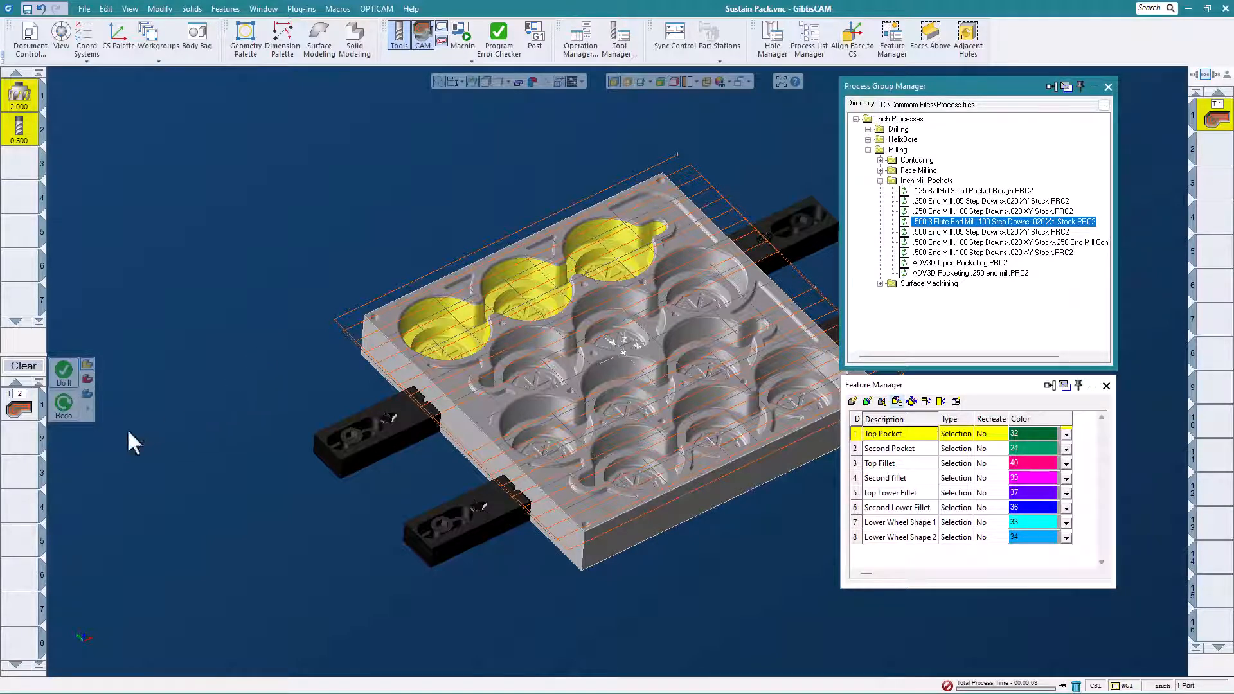
{"action": "left_click", "coordinate": [63, 374]}
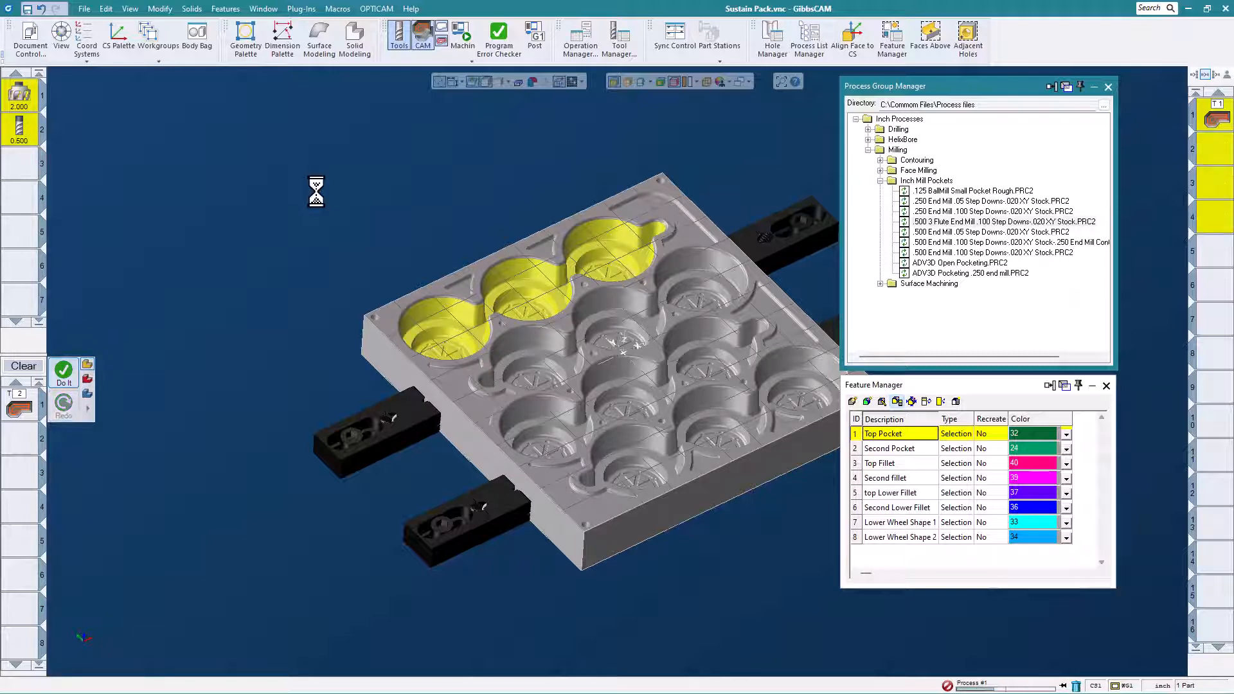
{"action": "left_click", "coordinate": [901, 450]}
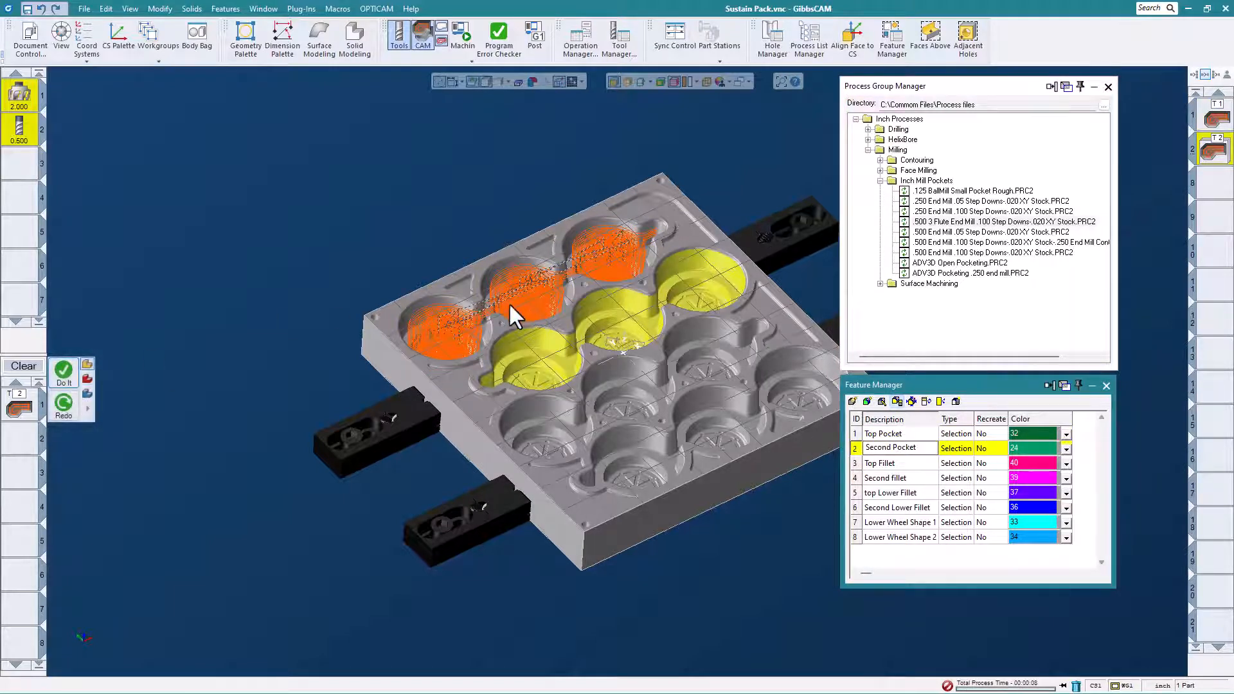
{"action": "left_click", "coordinate": [63, 371]}
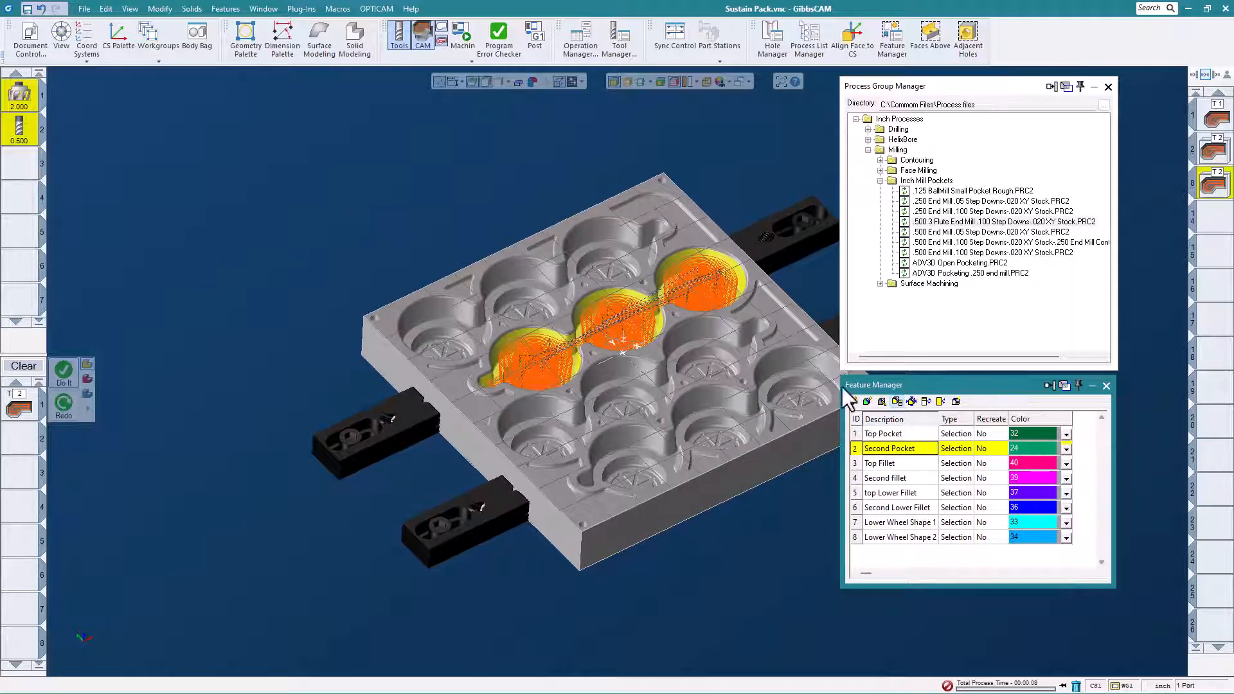
- Machine the Top Fillet and Second fillet features with the saved .250 Surface flow process
{"action": "left_click", "coordinate": [890, 462]}
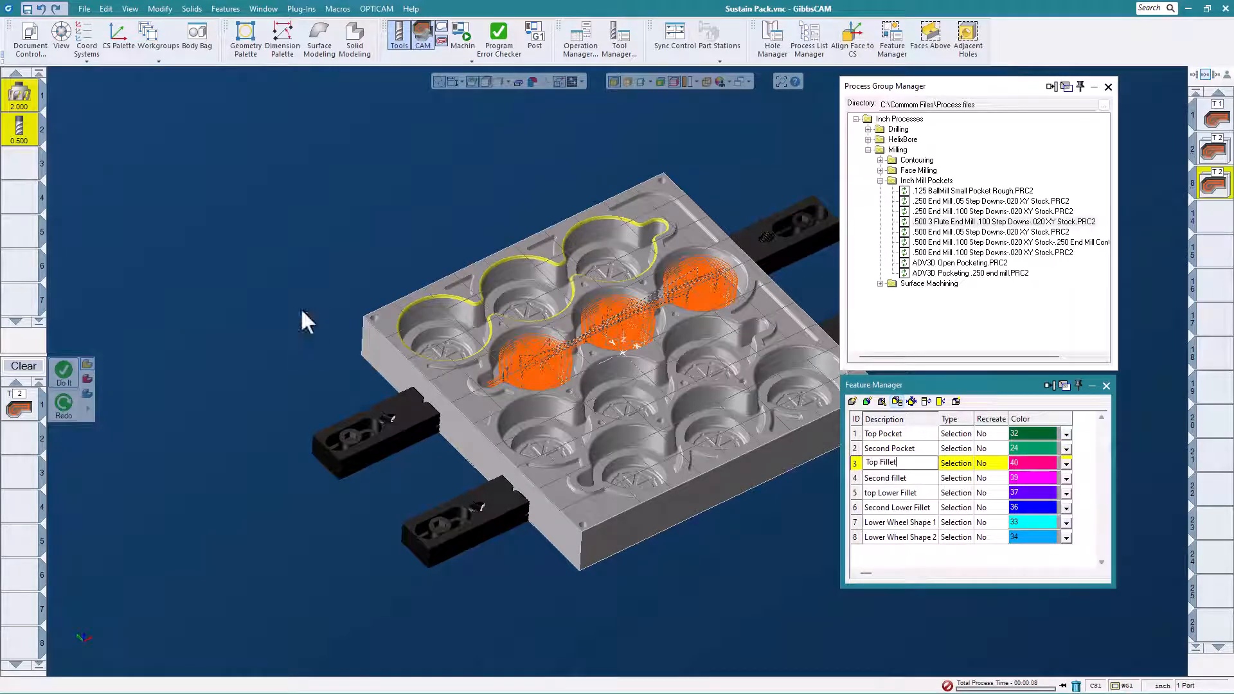
{"action": "left_click", "coordinate": [880, 181]}
{"action": "left_click", "coordinate": [879, 192]}
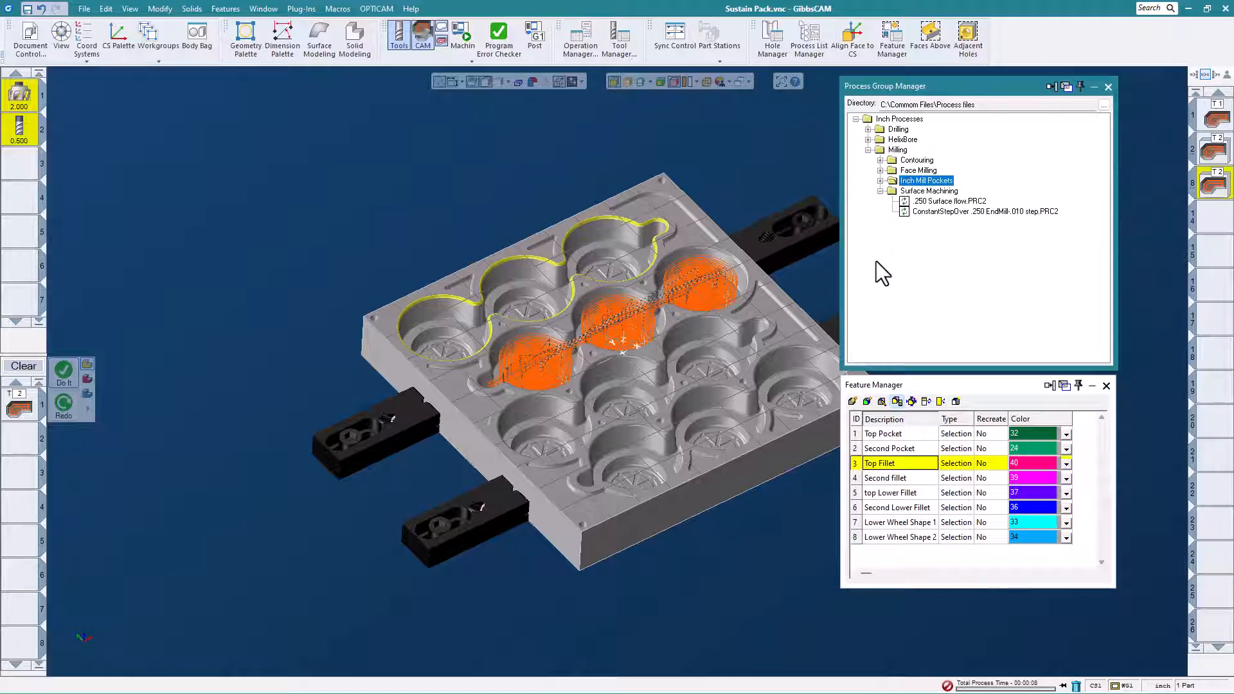
{"action": "double_click", "coordinate": [942, 203]}
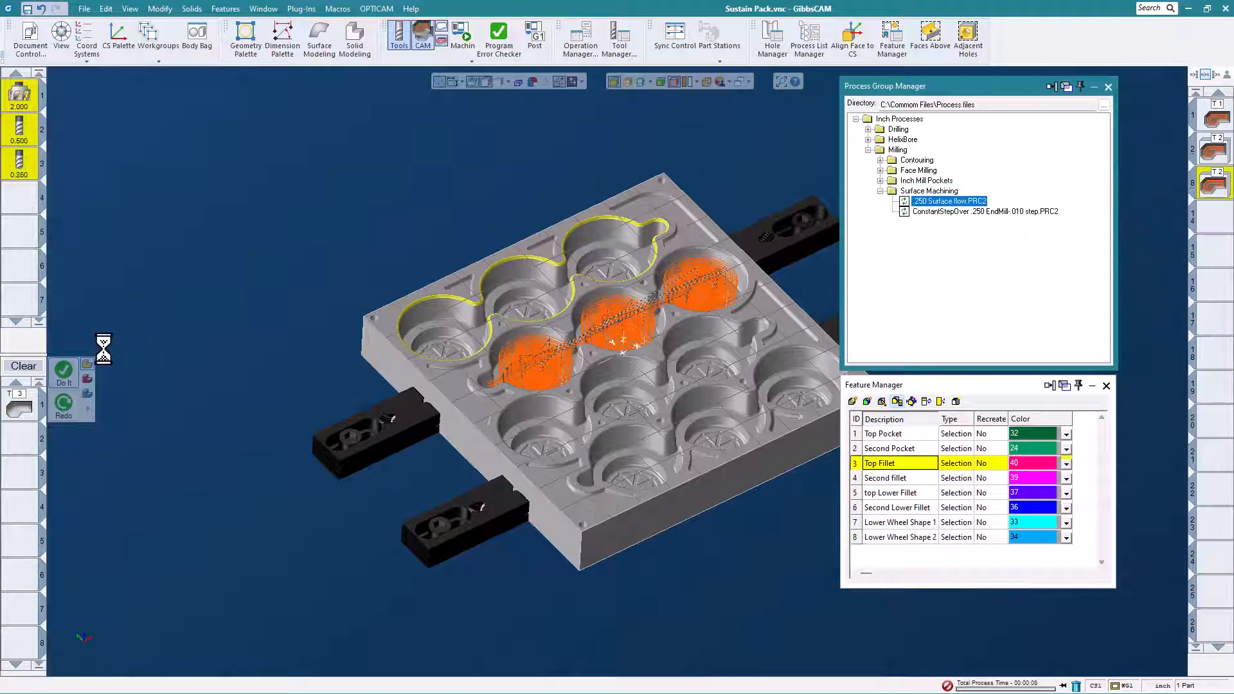
{"action": "left_click", "coordinate": [69, 379]}
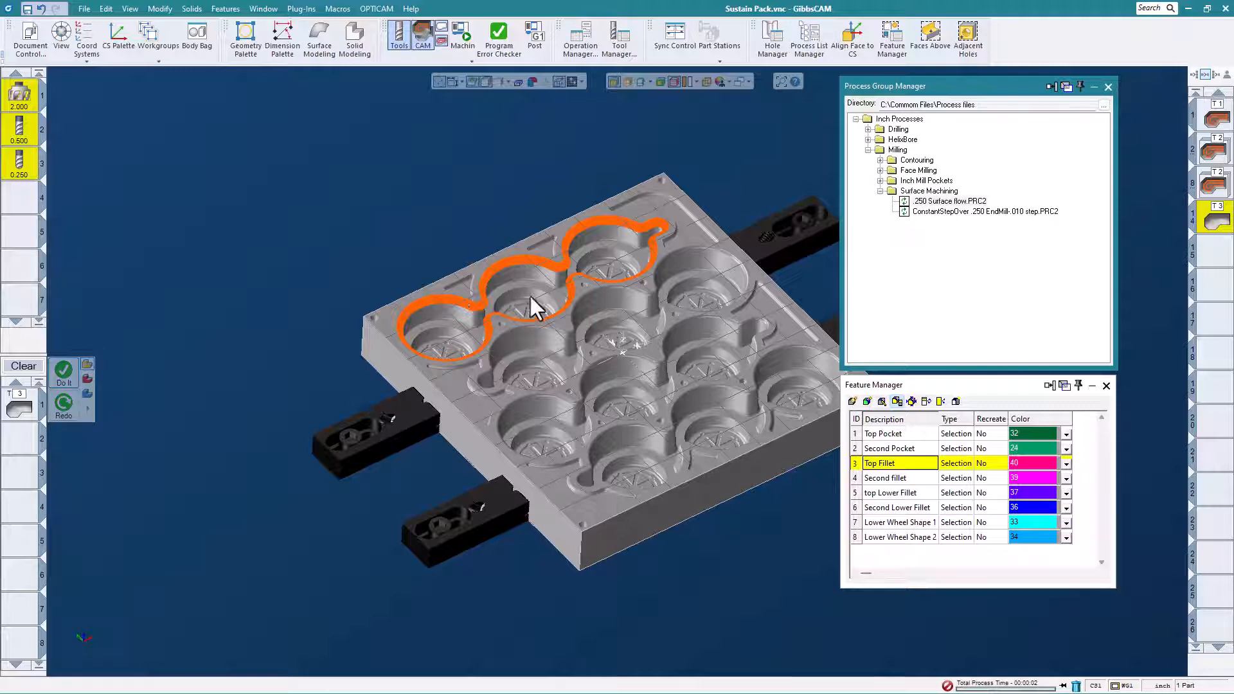
{"action": "double_click", "coordinate": [878, 478]}
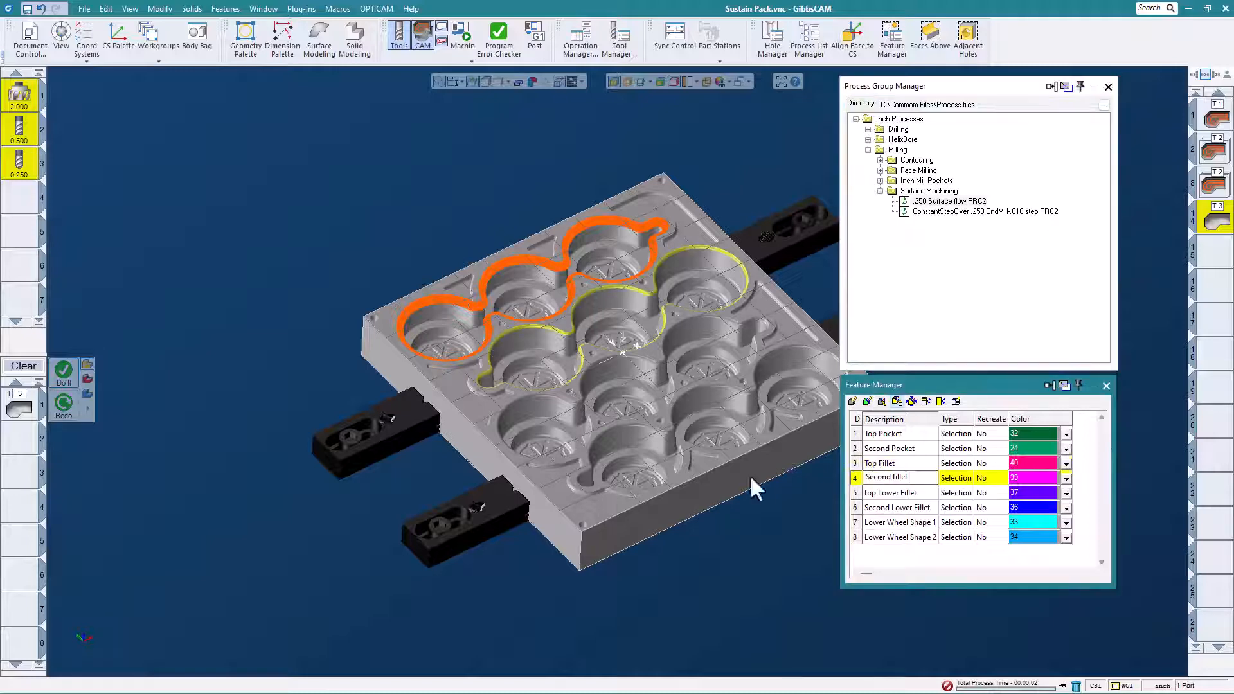
{"action": "left_click", "coordinate": [67, 376]}
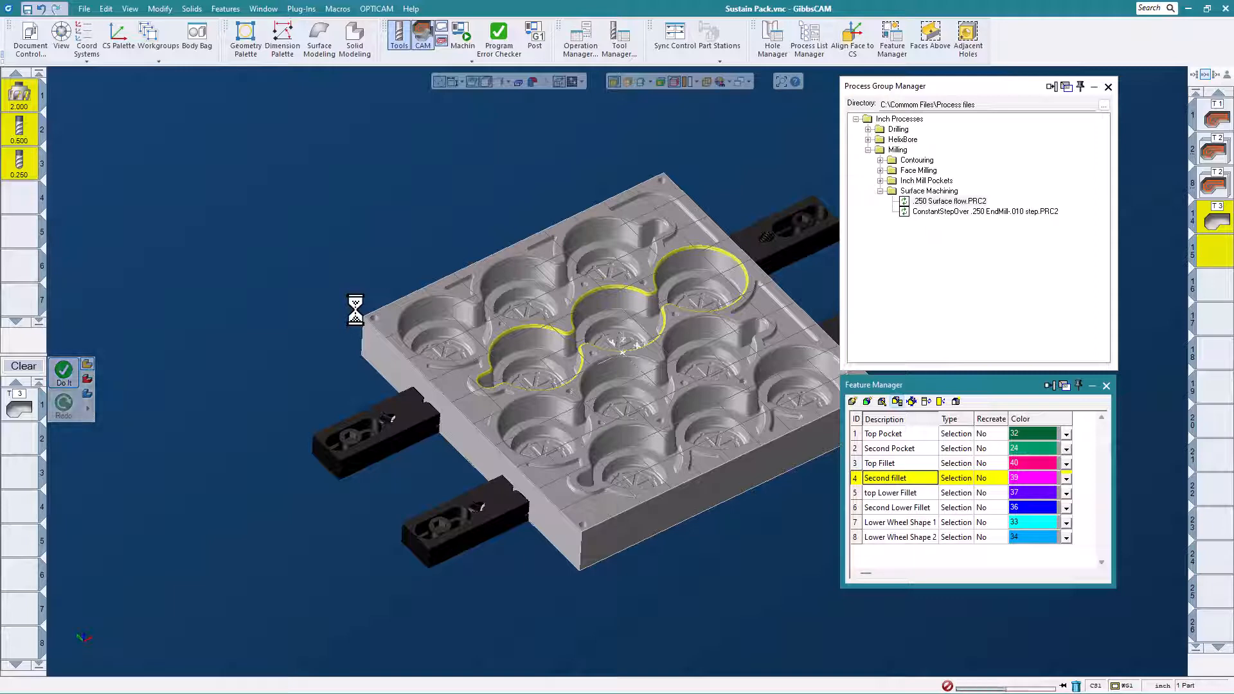
- Play the machine simulation of the mold plate operations at maximum speed, inspect the machine and part, and close it
{"action": "left_click", "coordinate": [460, 37]}
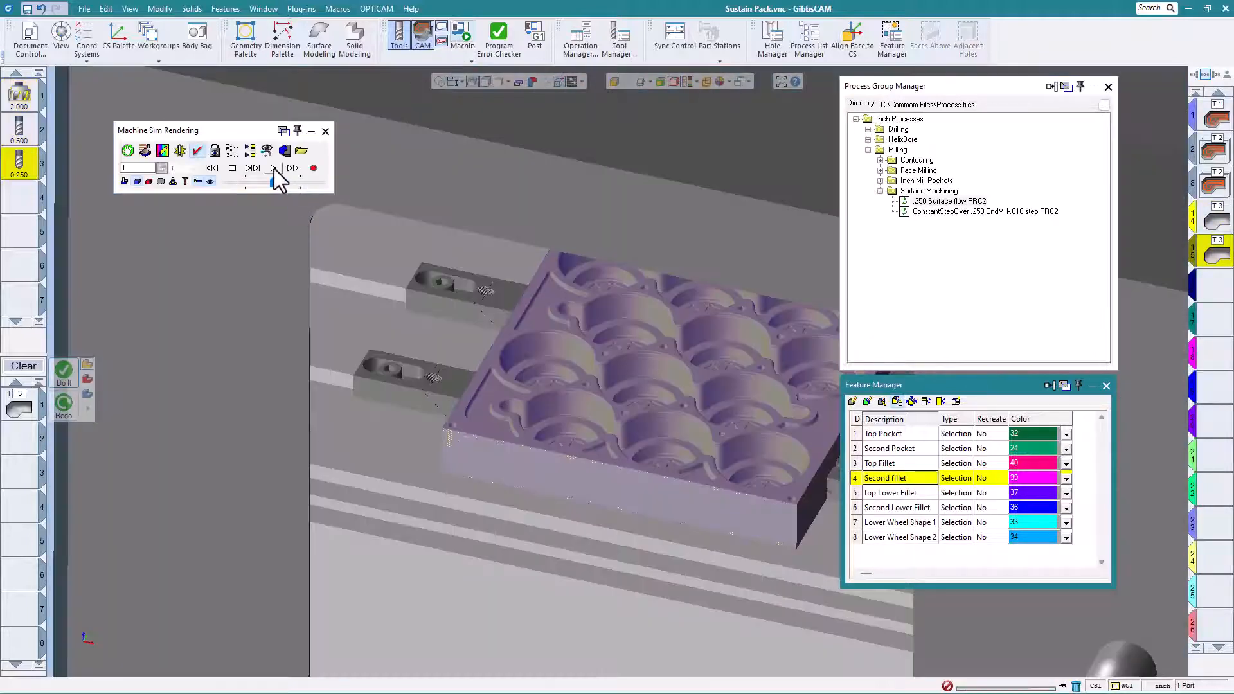
{"action": "left_click", "coordinate": [273, 168]}
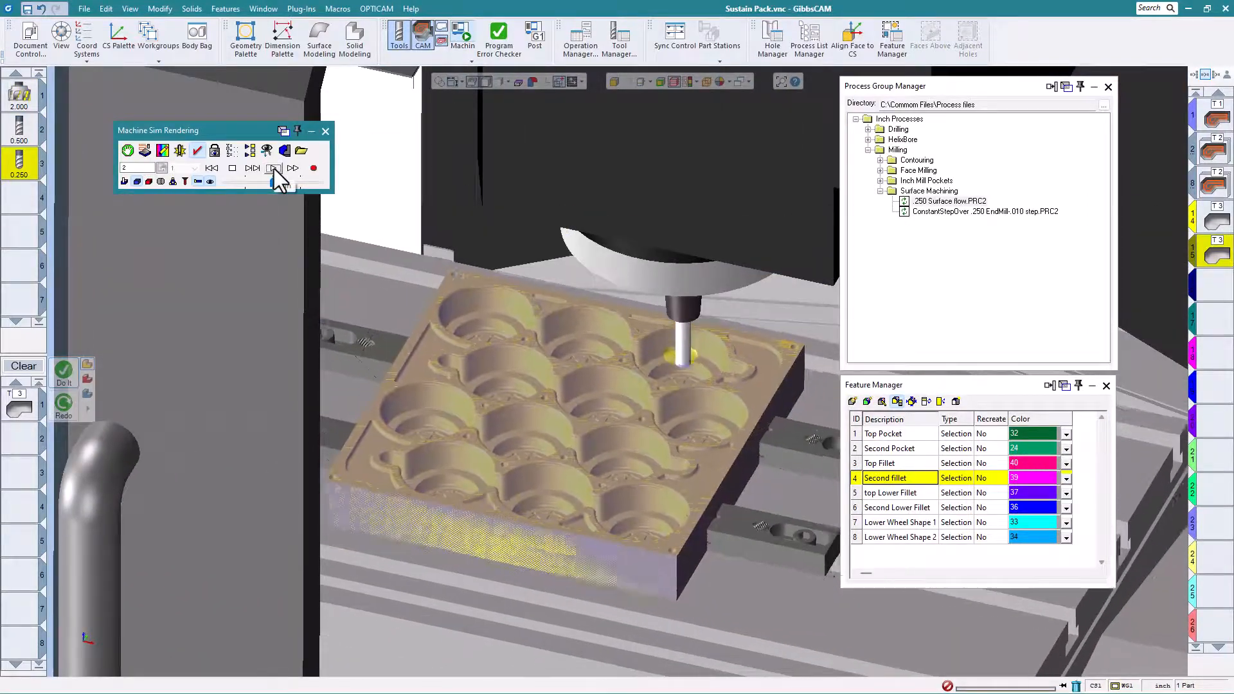
{"action": "scroll", "coordinate": [476, 288], "scroll_direction": "down", "scroll_amount": 3}
{"action": "scroll", "coordinate": [492, 343], "scroll_direction": "down", "scroll_amount": 2}
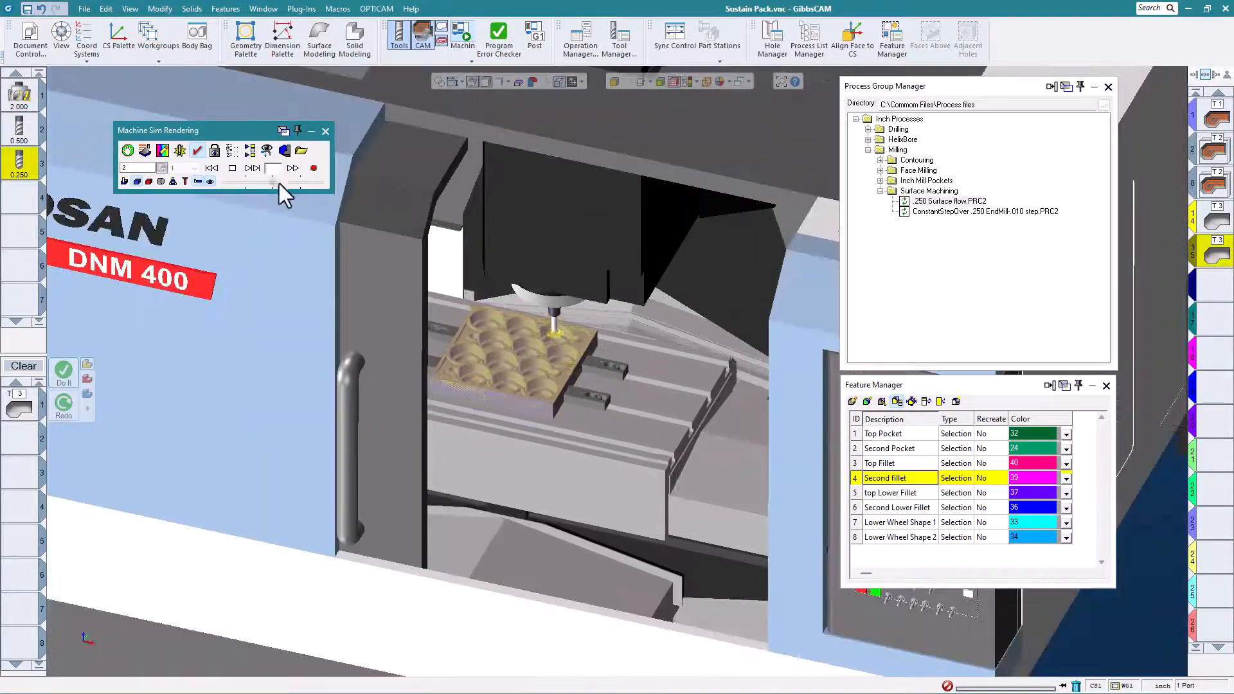
{"action": "left_click_drag", "start_coordinate": [279, 184], "coordinate": [336, 187]}
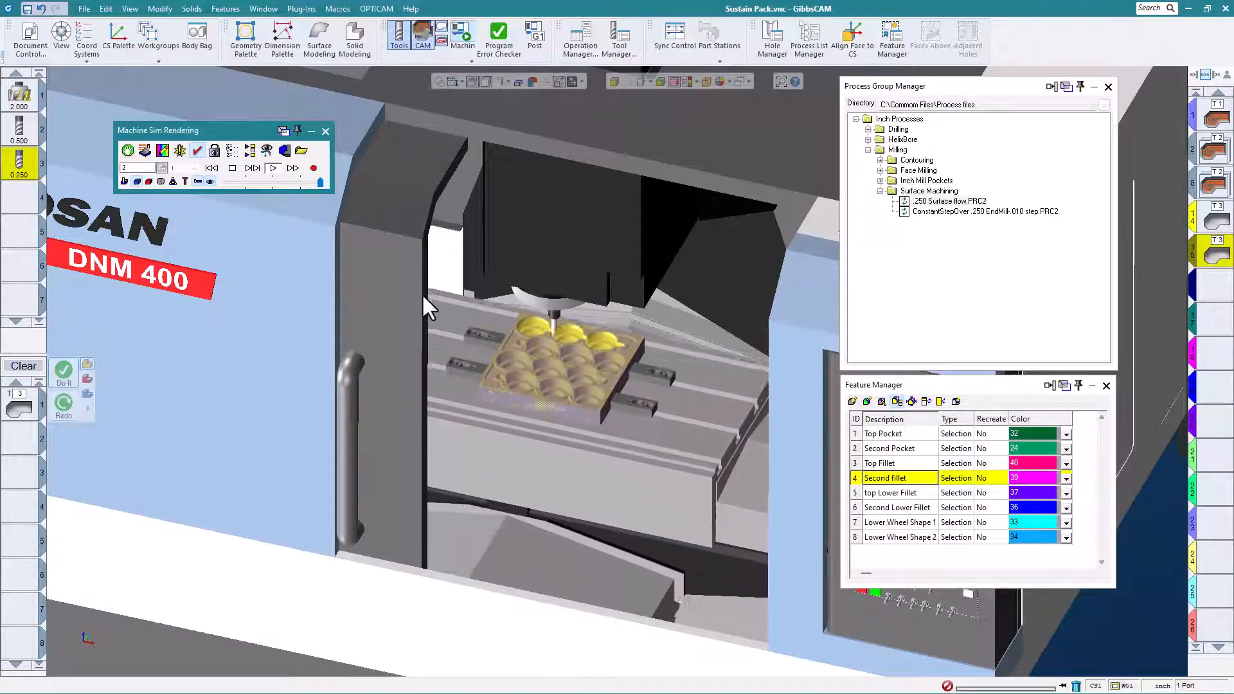
{"action": "scroll", "coordinate": [411, 353], "scroll_direction": "down", "scroll_amount": 5}
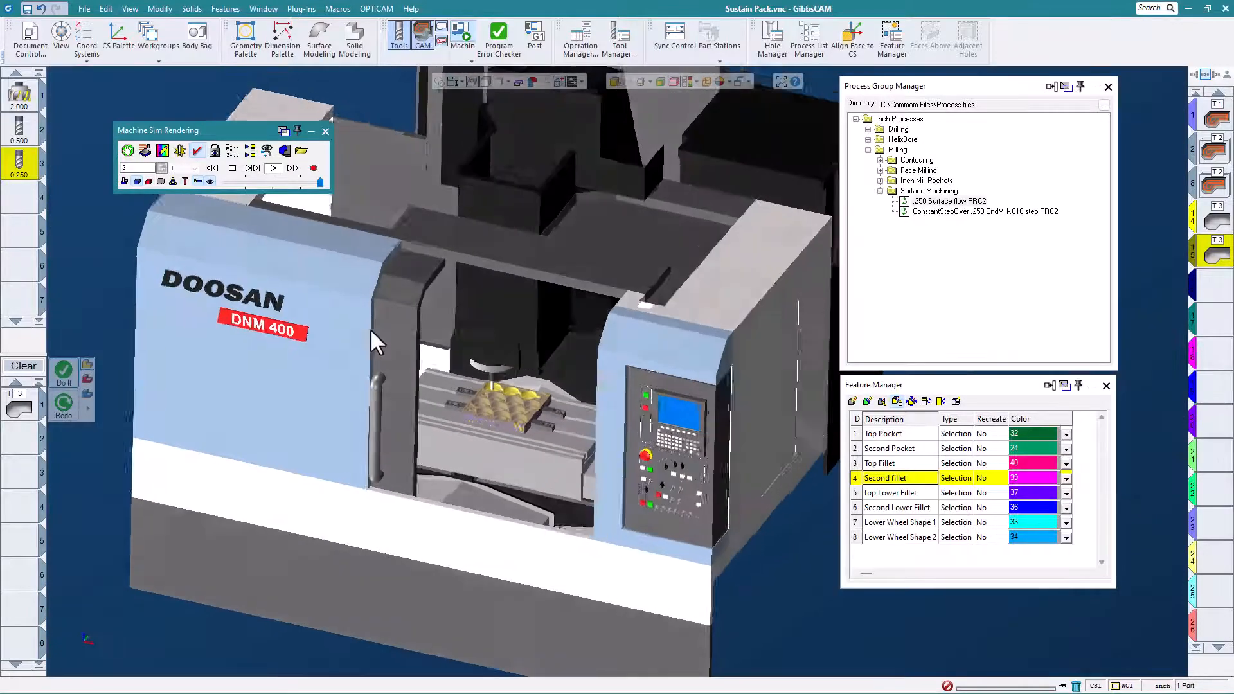
{"action": "scroll", "coordinate": [566, 405], "scroll_direction": "up", "scroll_amount": 6}
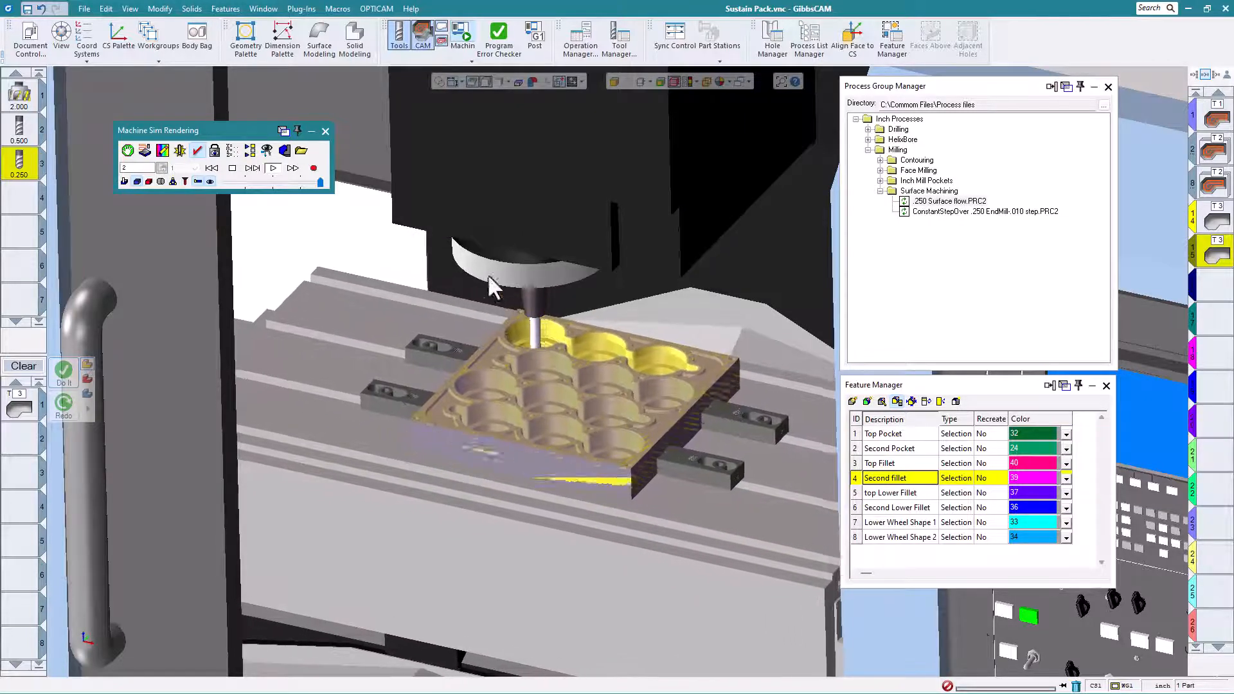
{"action": "left_click", "coordinate": [326, 131]}
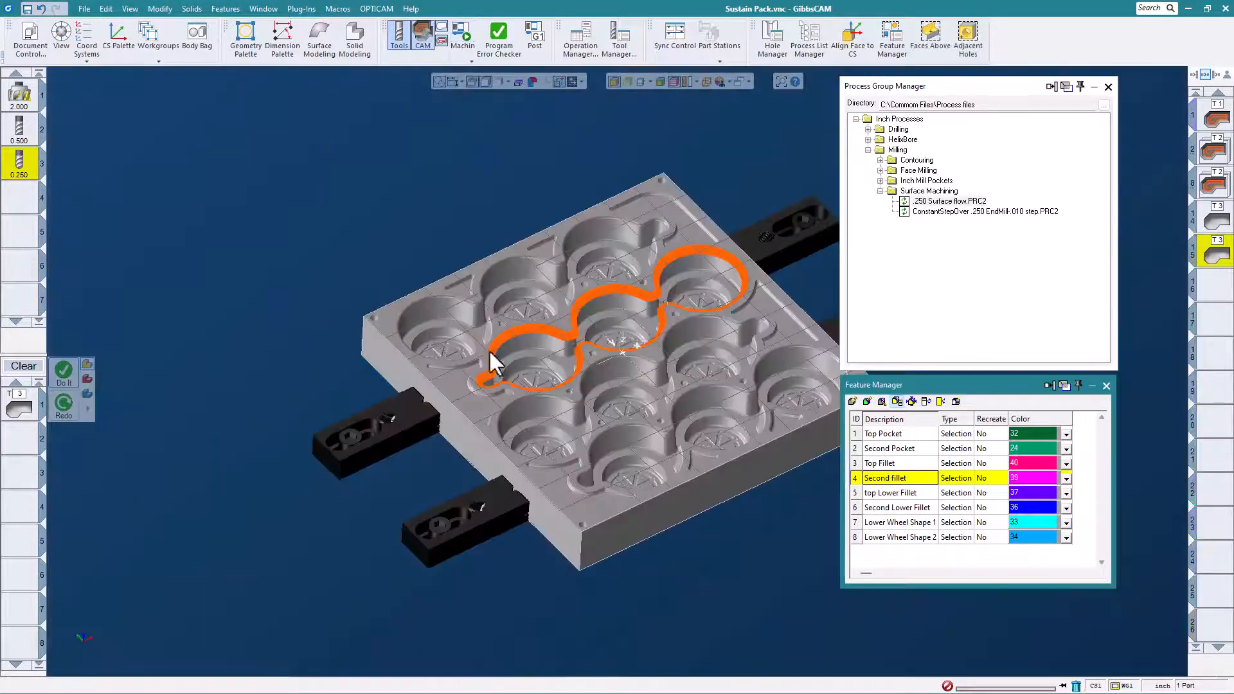
- Copy the Top Pocket roughing operations to the third pocket row with one TpTrans translation of -5.5 in V on the XY plane
{"action": "scroll", "coordinate": [612, 388], "scroll_direction": "down", "scroll_amount": 2}
{"action": "scroll", "coordinate": [611, 388], "scroll_direction": "up", "scroll_amount": 2}
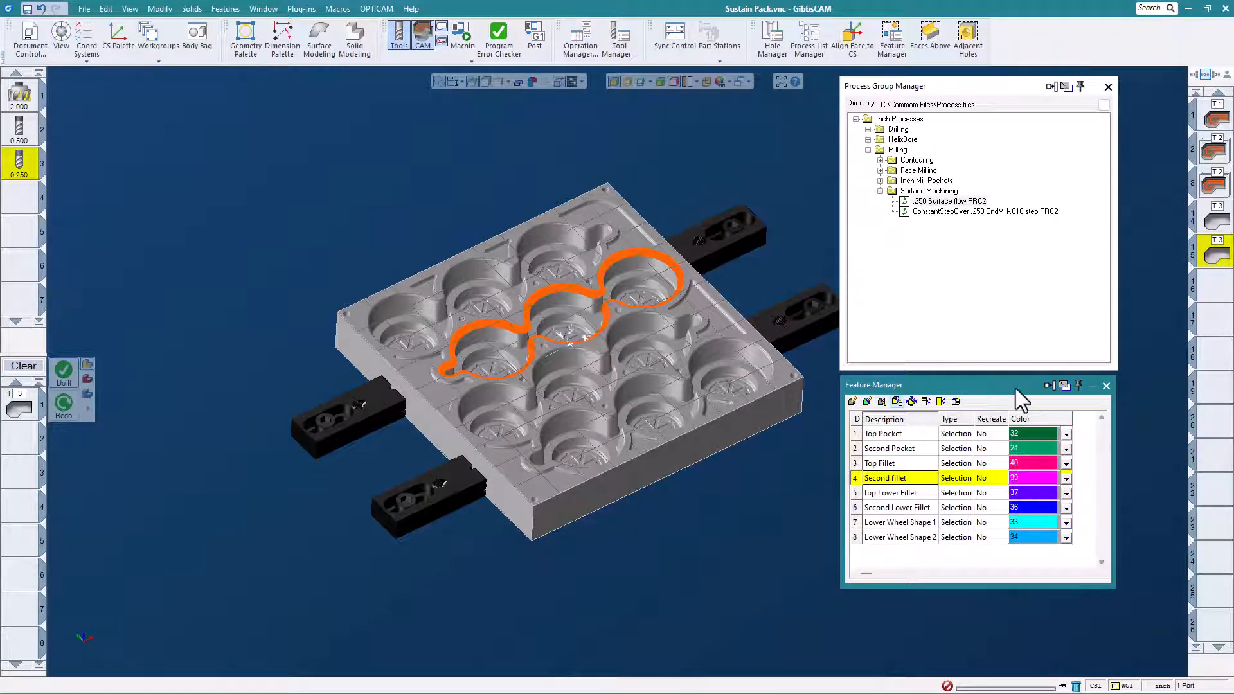
{"action": "left_click", "coordinate": [1216, 153]}
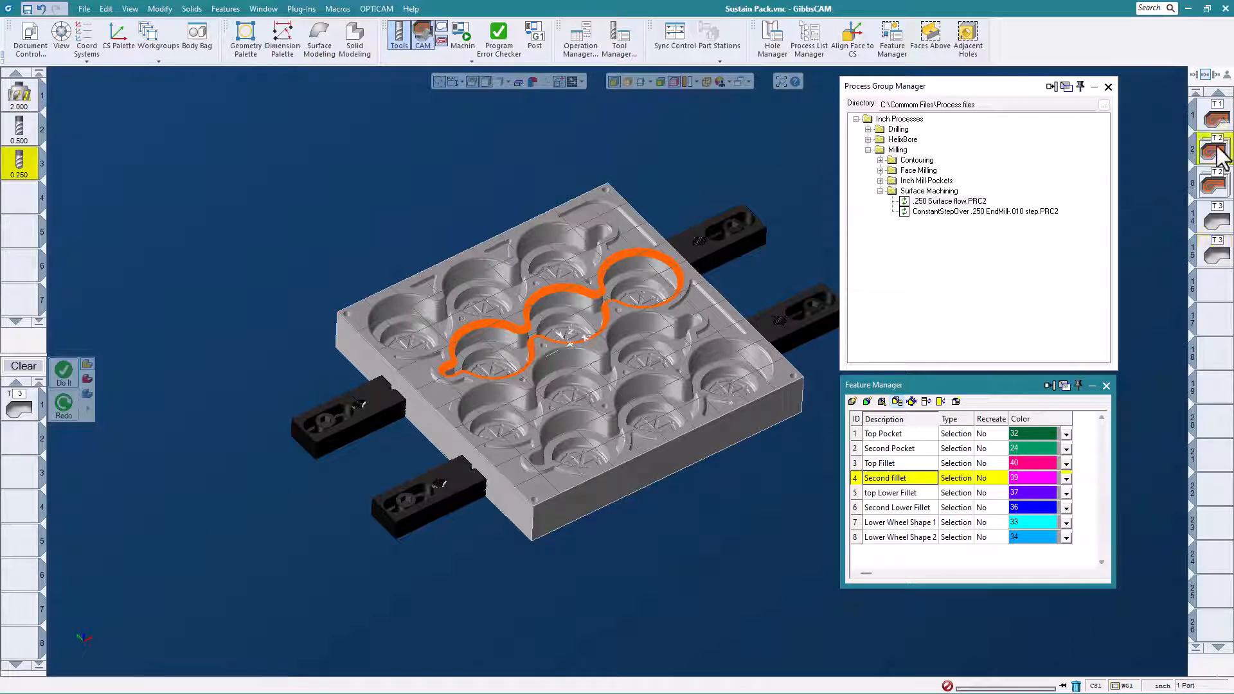
{"action": "double_click", "coordinate": [1192, 152]}
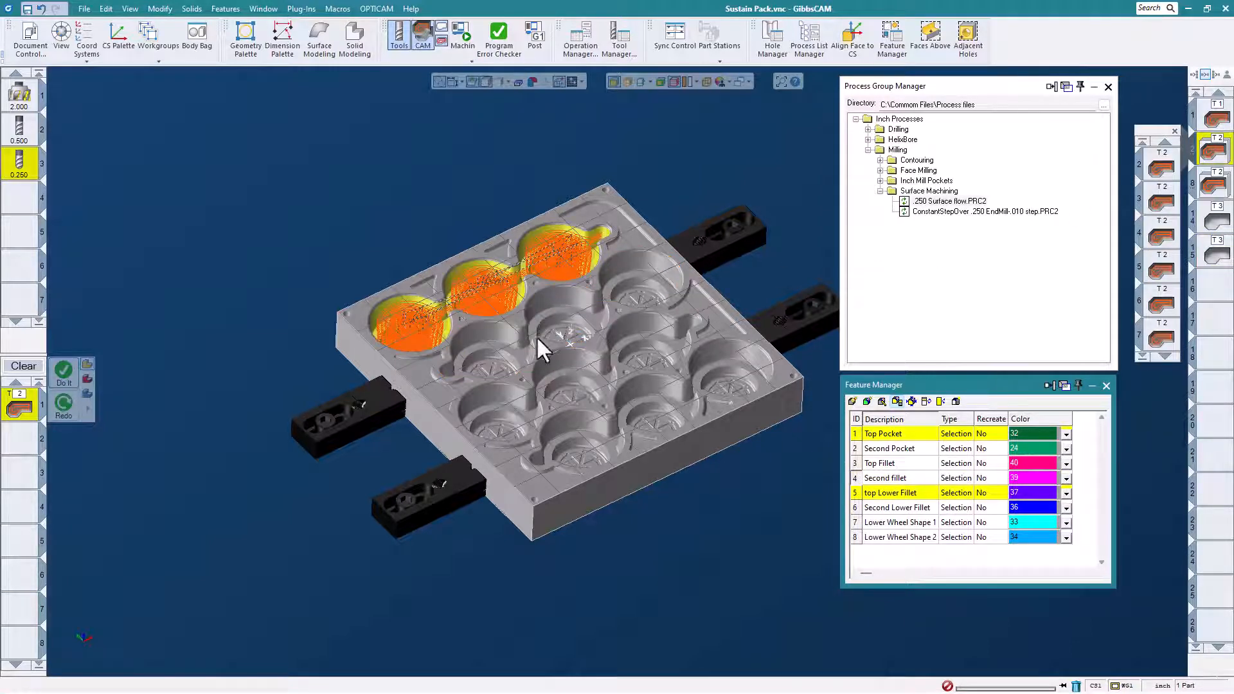
{"action": "left_click", "coordinate": [301, 8]}
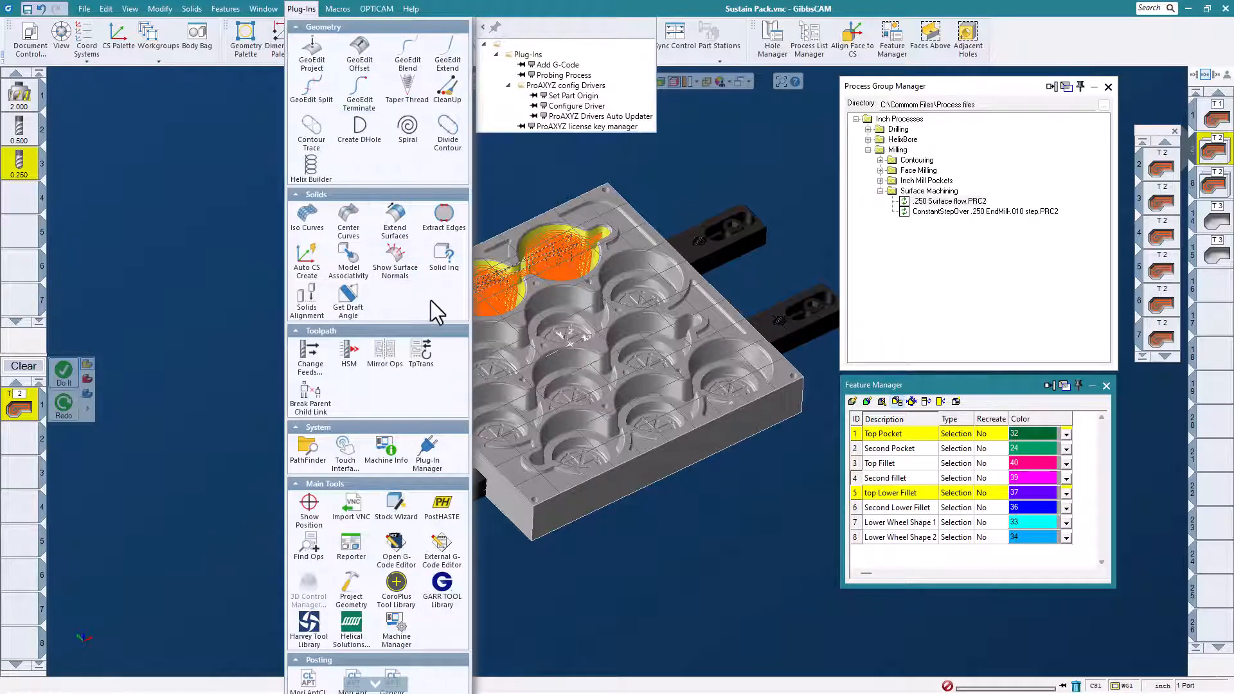
{"action": "left_click", "coordinate": [426, 347]}
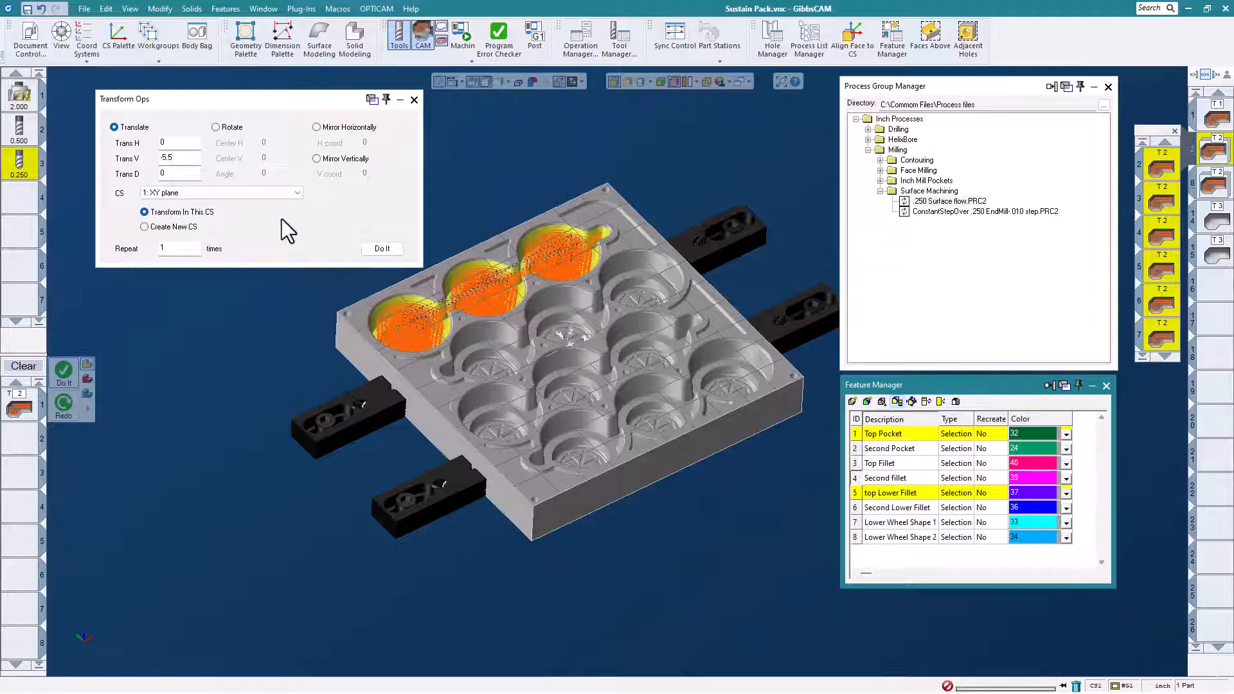
{"action": "left_click", "coordinate": [383, 249]}
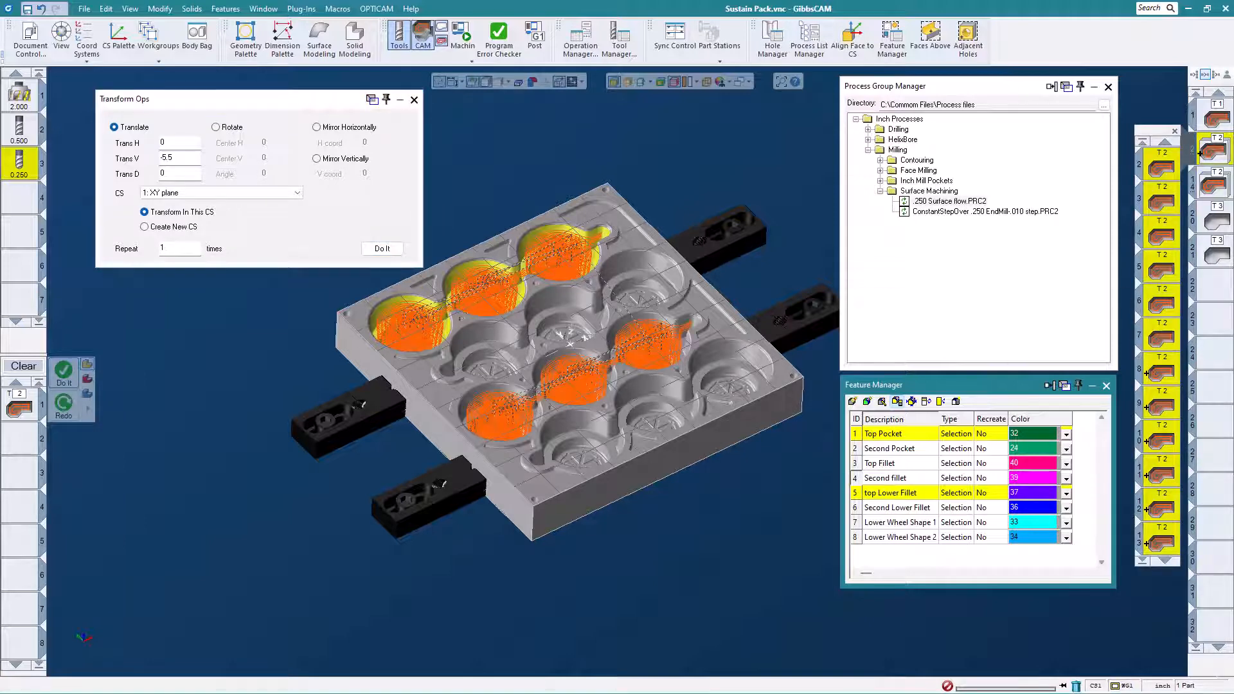
{"action": "left_click", "coordinate": [1174, 131]}
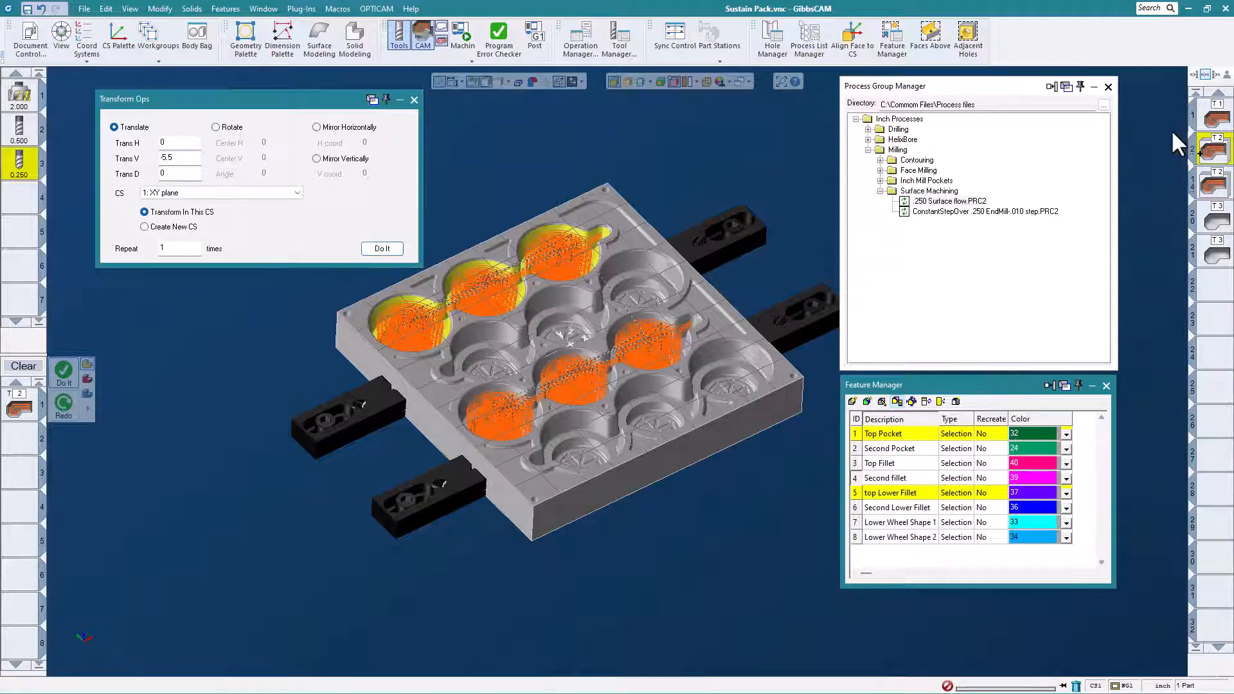
- Copy the Second Pocket roughing operations to the fourth pocket row with the same -5.5 V translation
{"action": "left_click", "coordinate": [1214, 184]}
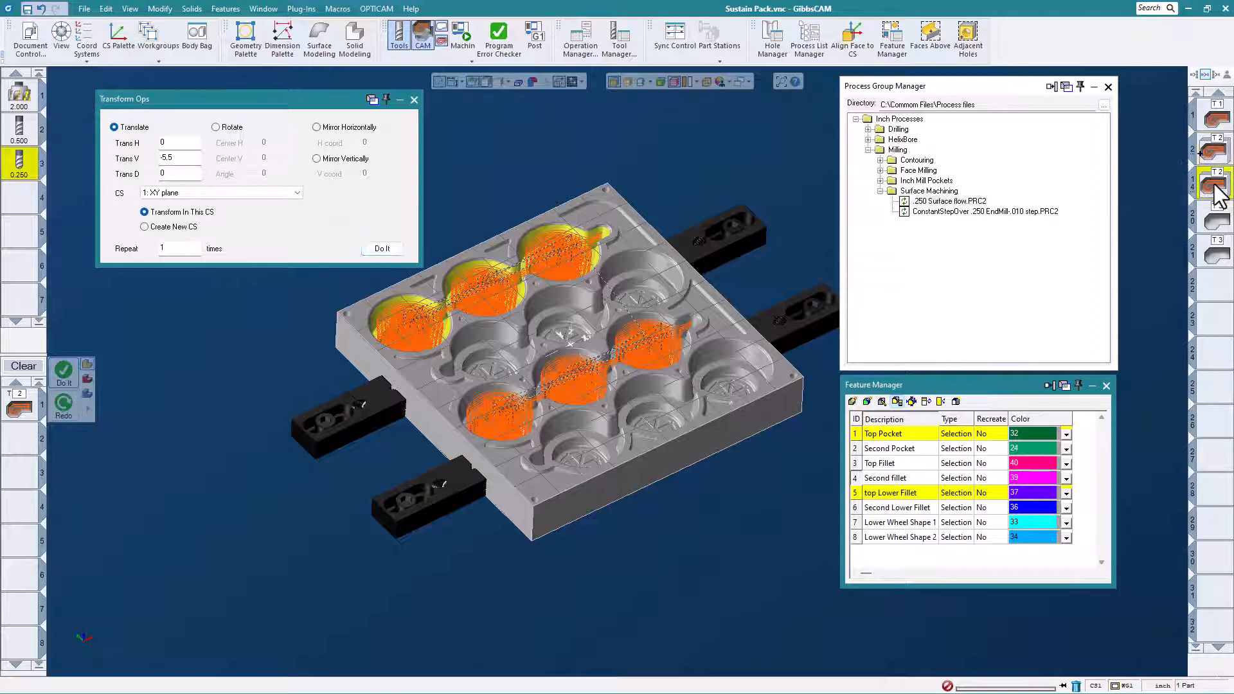
{"action": "left_click", "coordinate": [1215, 185]}
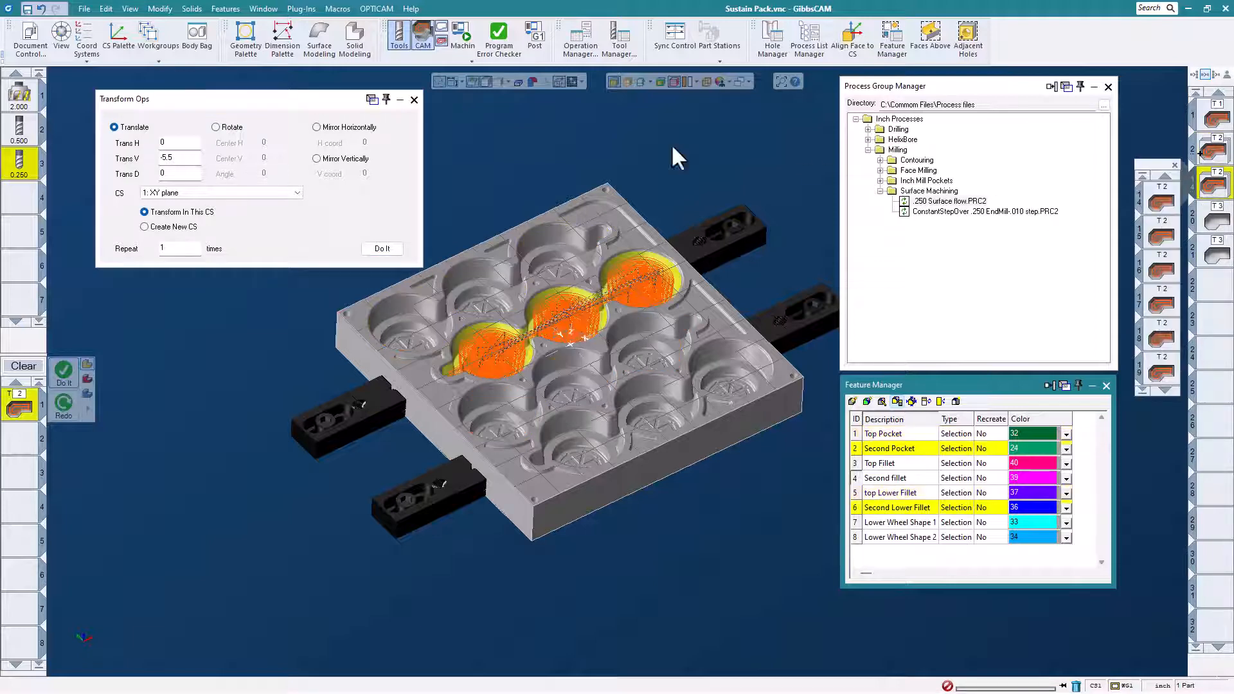
{"action": "left_click", "coordinate": [389, 249]}
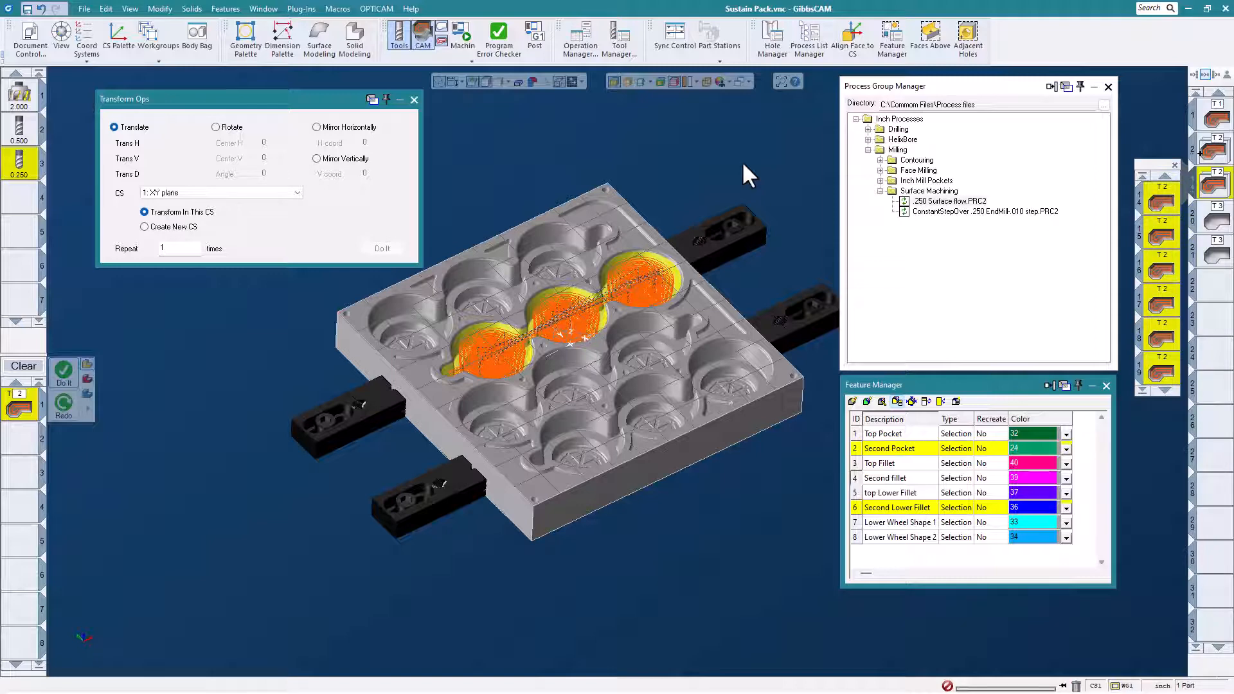
{"action": "left_click", "coordinate": [1174, 165]}
- Copy the Top Fillet and Second fillet surfacing operations to the remaining two rows with the -5.5 V translation, then close Transform Ops
{"action": "left_click", "coordinate": [1213, 220]}
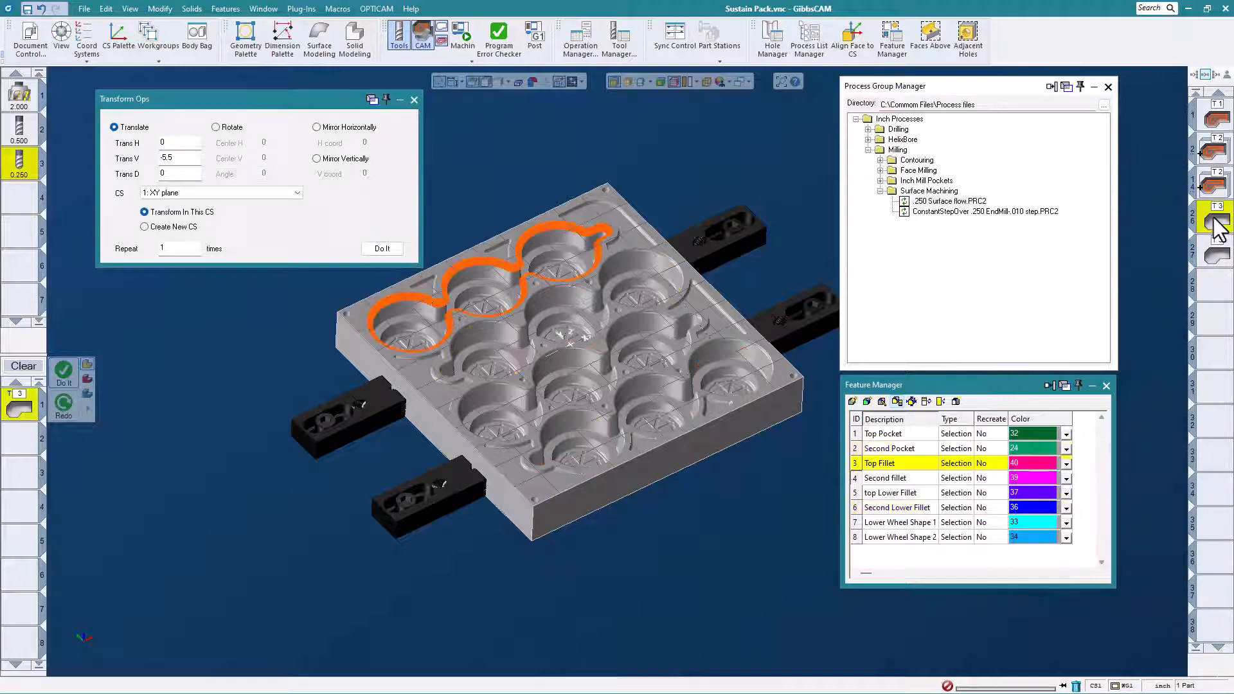
{"action": "left_click", "coordinate": [380, 249]}
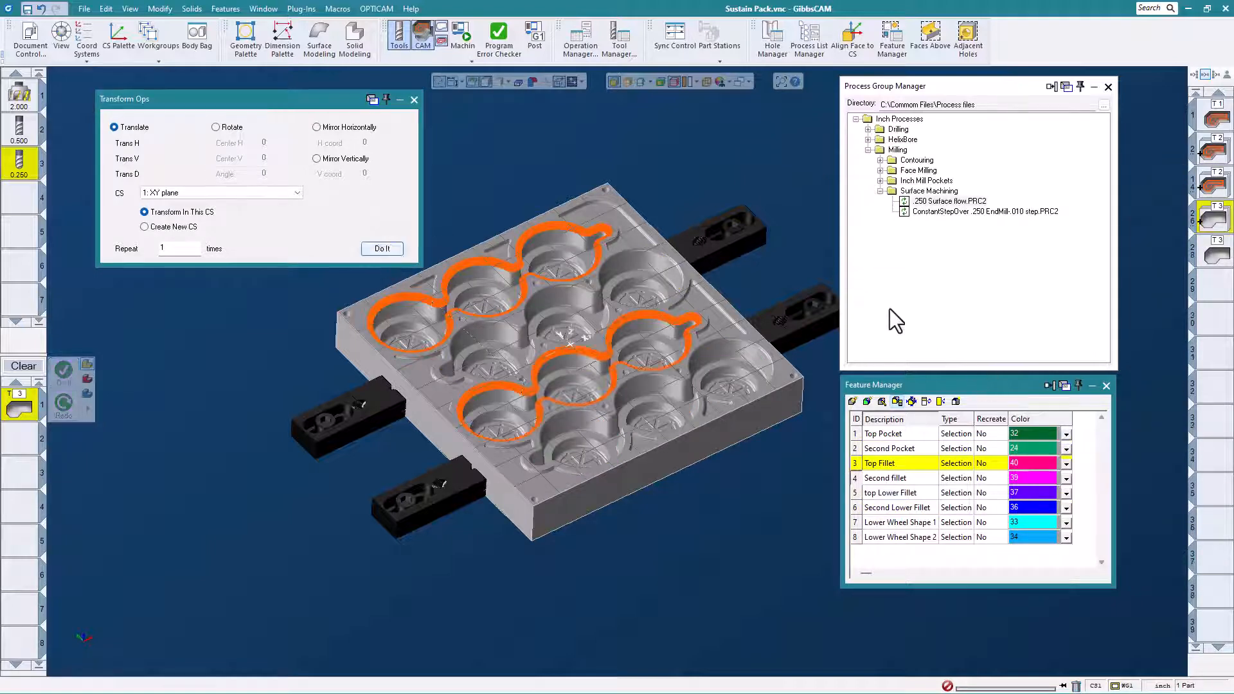
{"action": "left_click", "coordinate": [1213, 254]}
{"action": "left_click", "coordinate": [383, 248]}
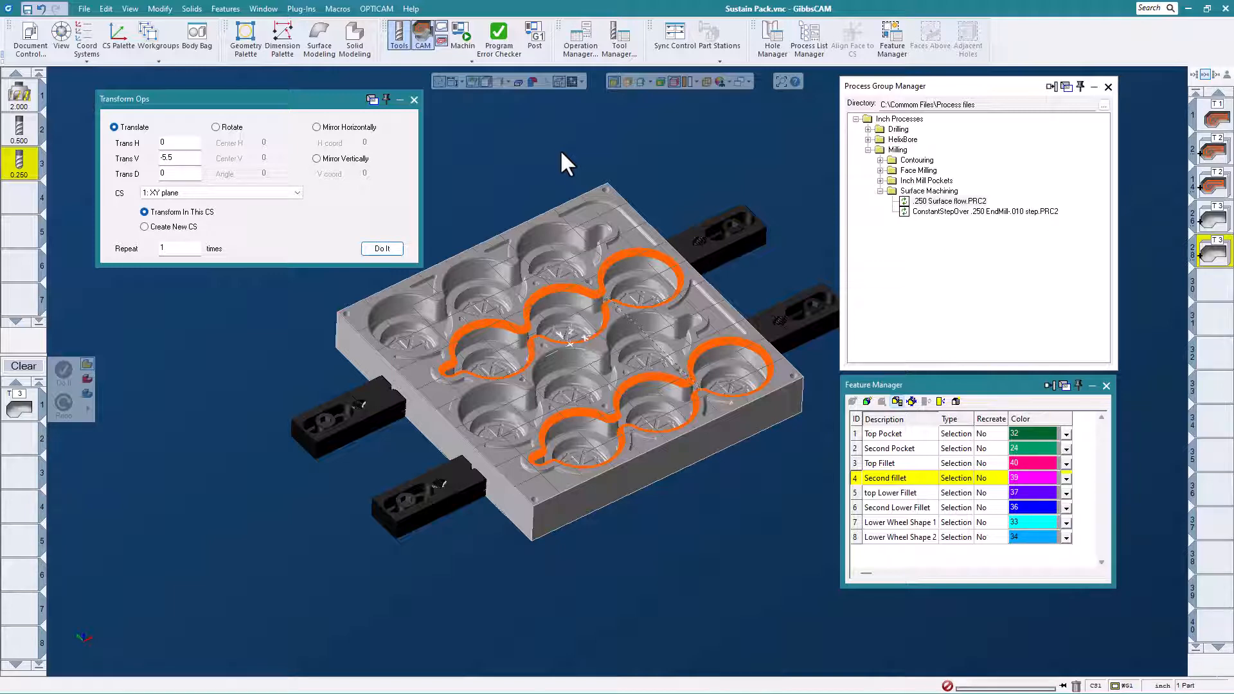
{"action": "left_click", "coordinate": [414, 99]}
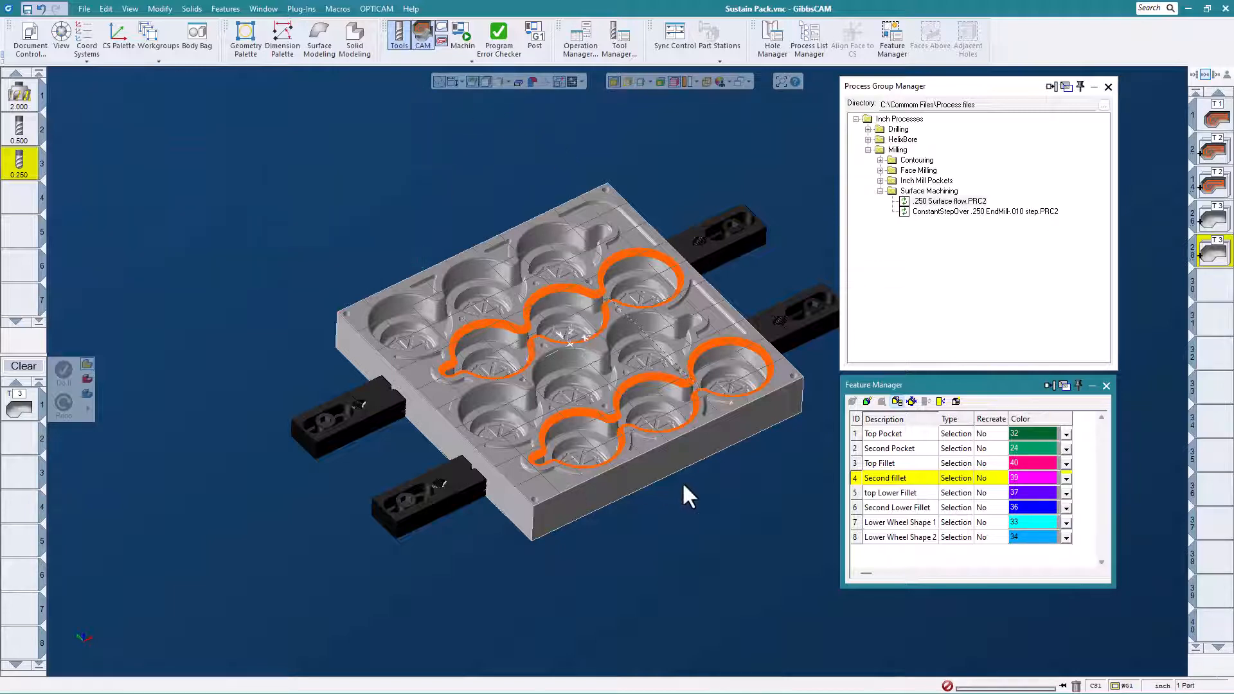
{"action": "scroll", "coordinate": [686, 495], "scroll_direction": "up", "scroll_amount": 1}
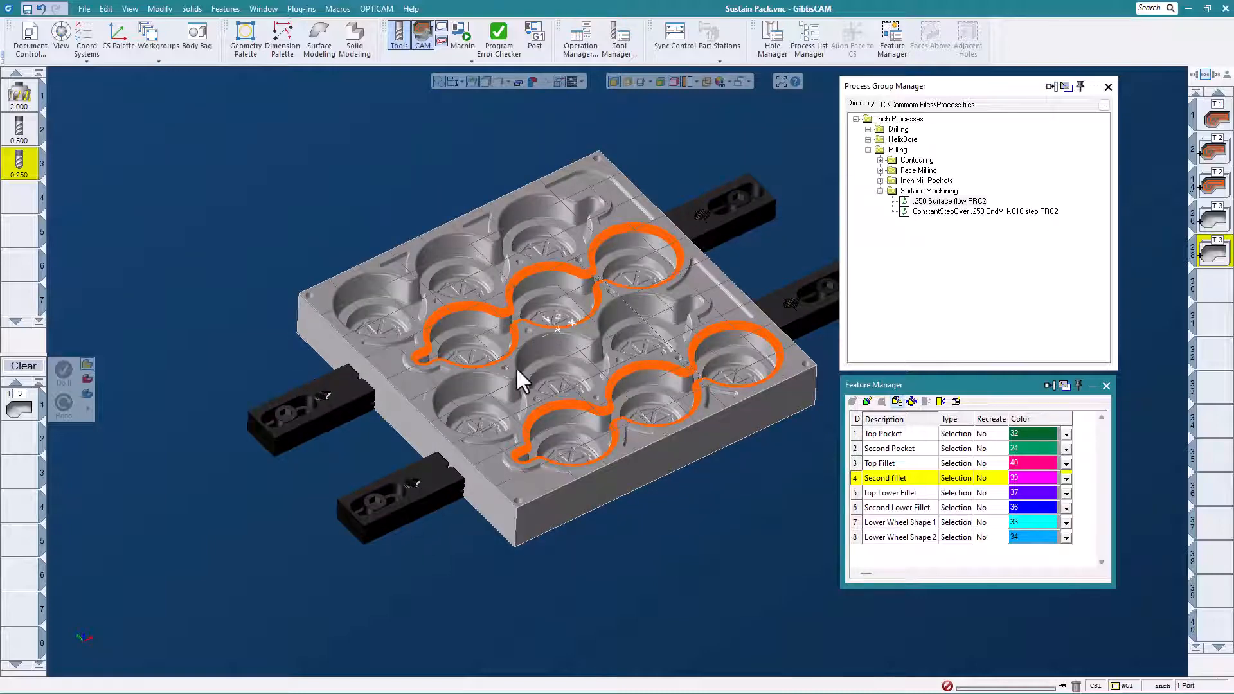
- Machine the Lower Wheel Shape 1 and Lower Wheel Shape 2 features with the saved ConstantStepOver .250 EndMill-.010 step process
{"action": "middle_click_drag", "start_coordinate": [626, 236], "coordinate": [592, 326]}
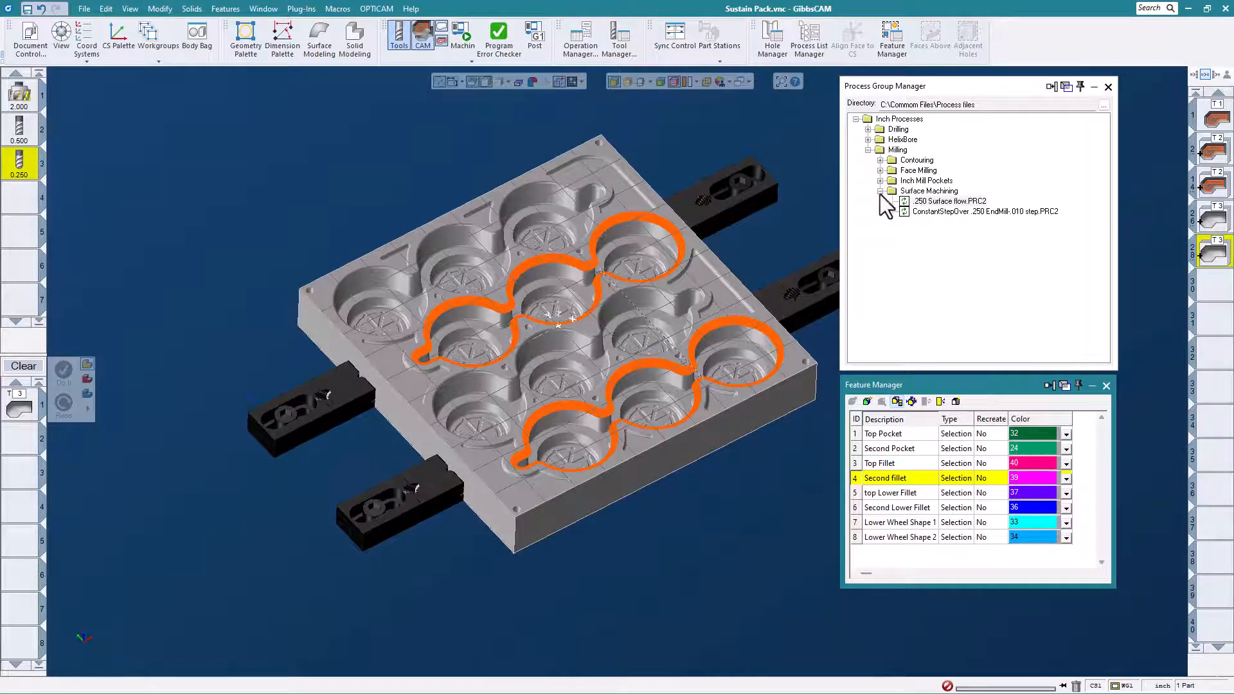
{"action": "left_click", "coordinate": [889, 519]}
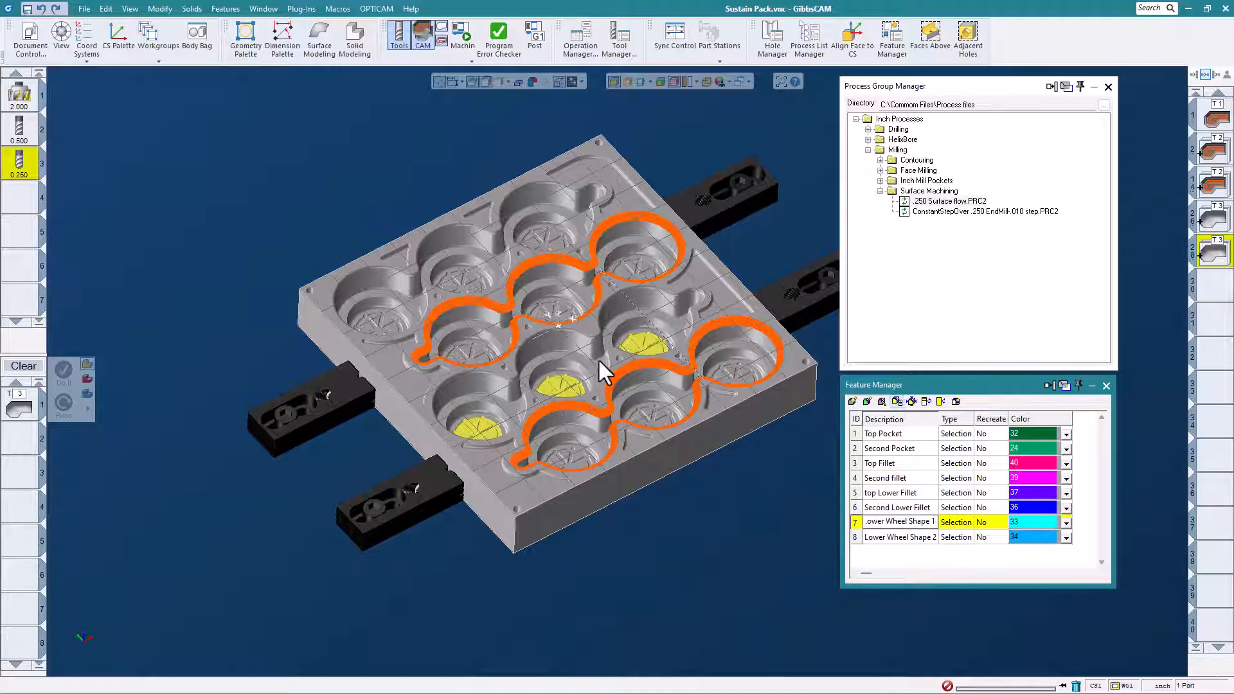
{"action": "left_click", "coordinate": [973, 212]}
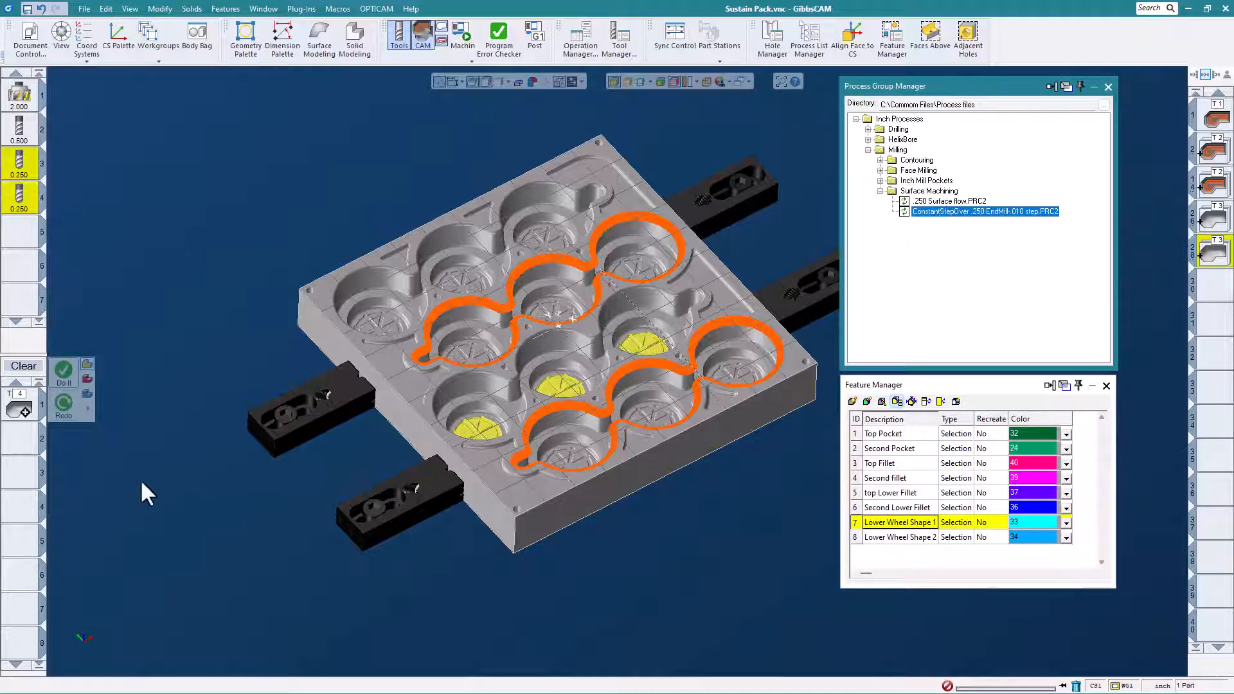
{"action": "left_click", "coordinate": [68, 371]}
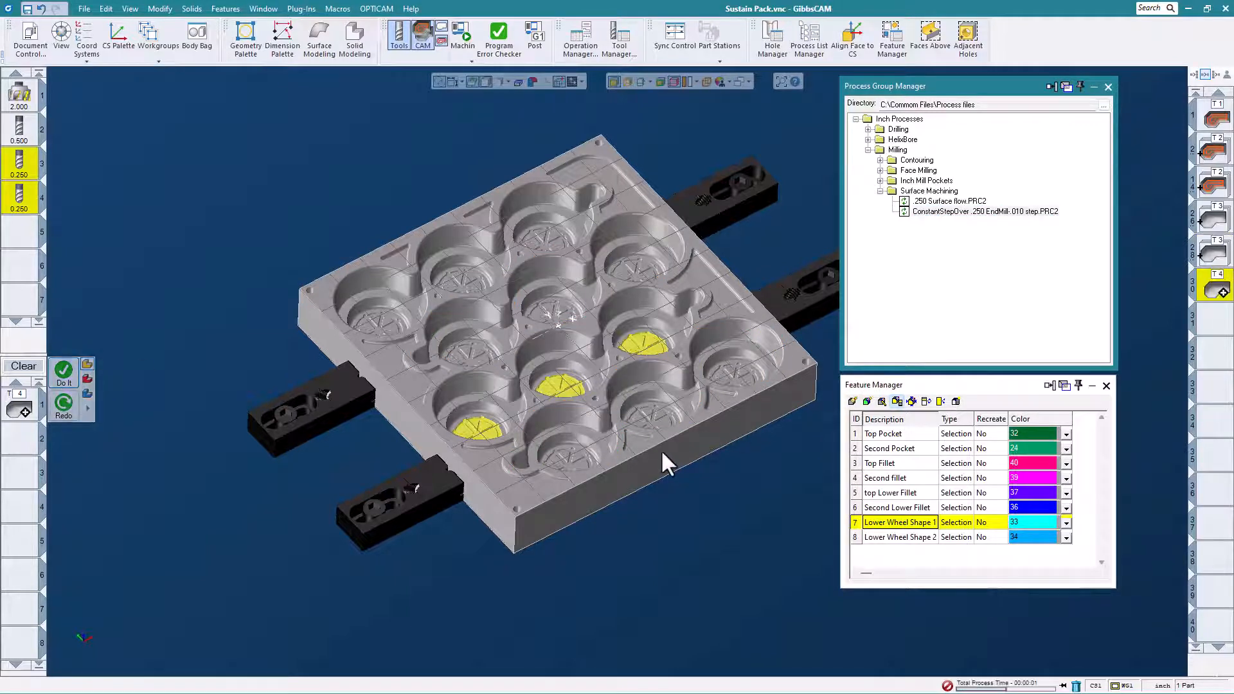
{"action": "left_click", "coordinate": [894, 537]}
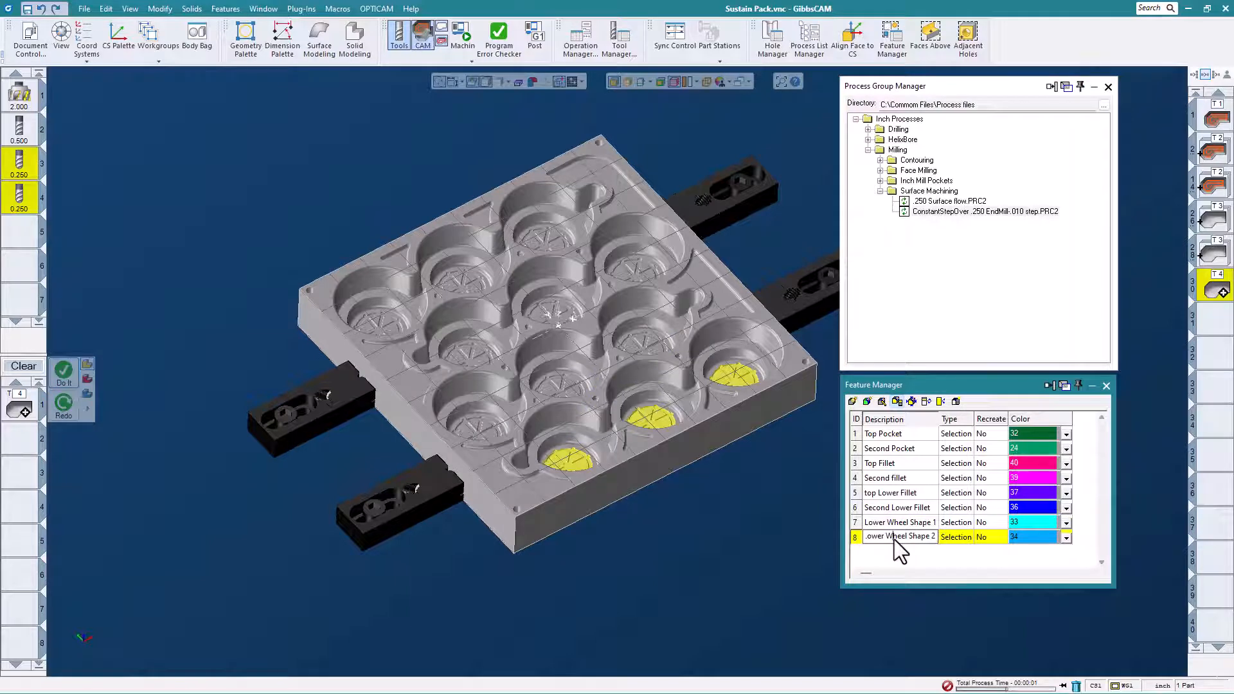
{"action": "left_click", "coordinate": [67, 366]}
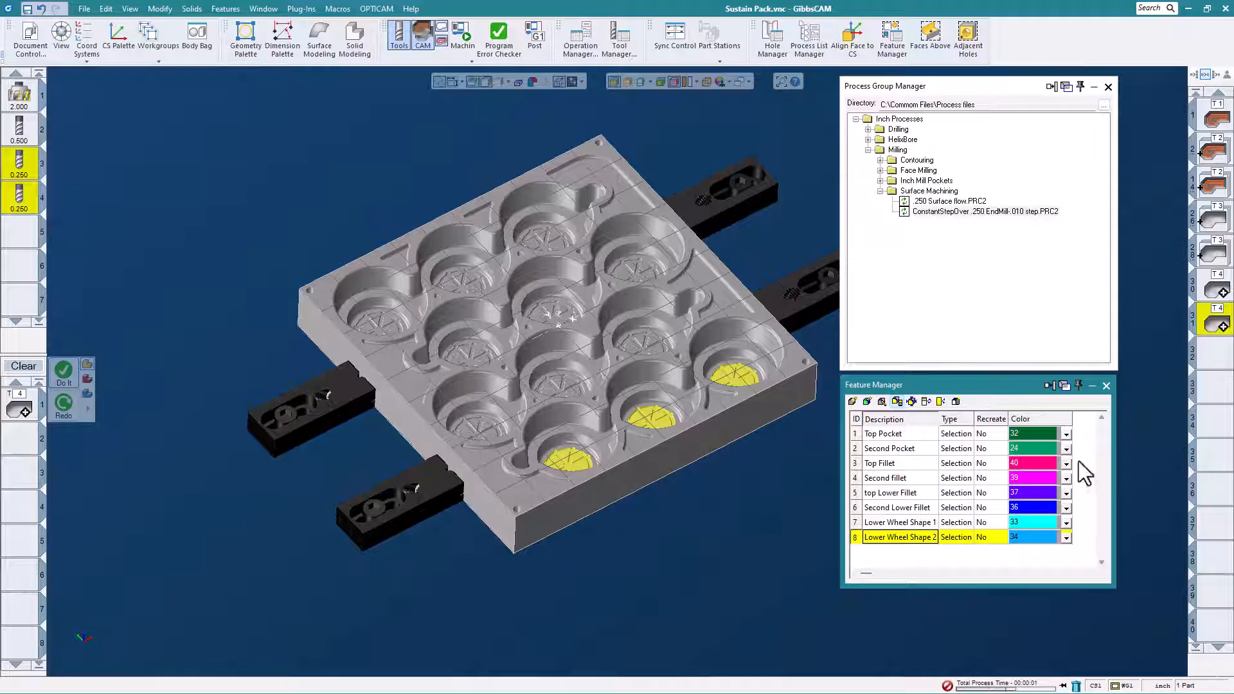
- Copy the Lower Wheel Shape 1 operation to its matching pocket row with one TpTrans translation of 5.5 in V on the XY plane
{"action": "left_click", "coordinate": [1213, 287]}
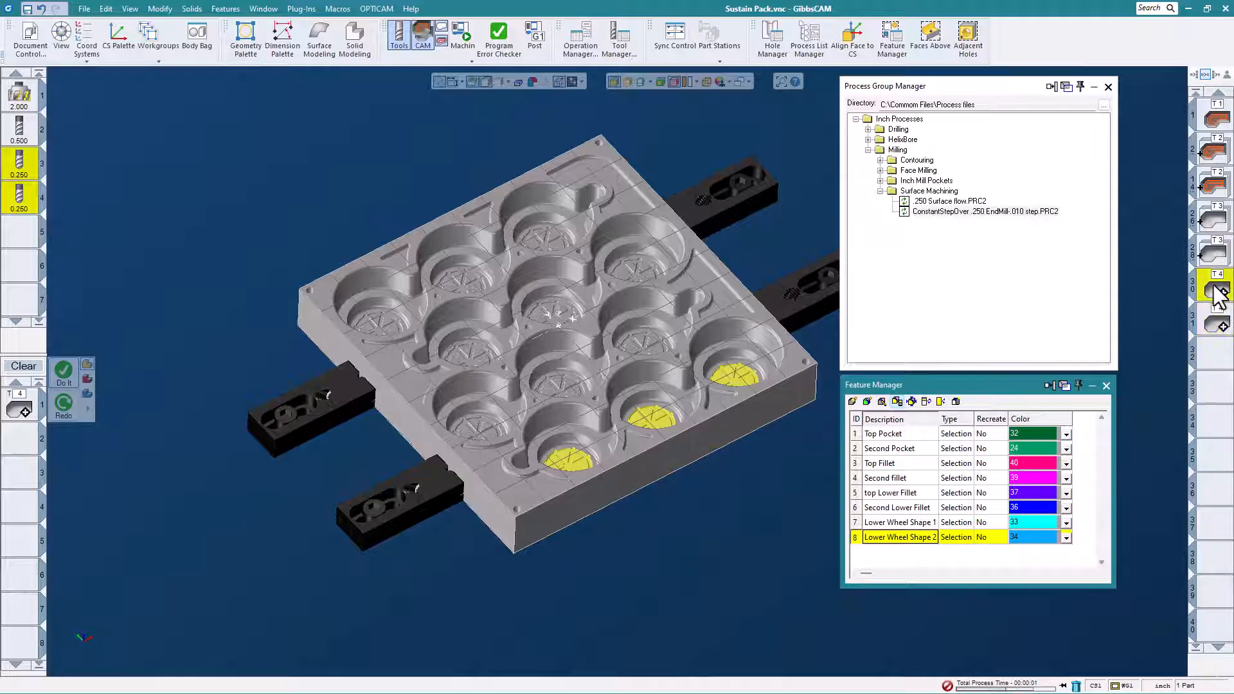
{"action": "double_click", "coordinate": [1214, 286]}
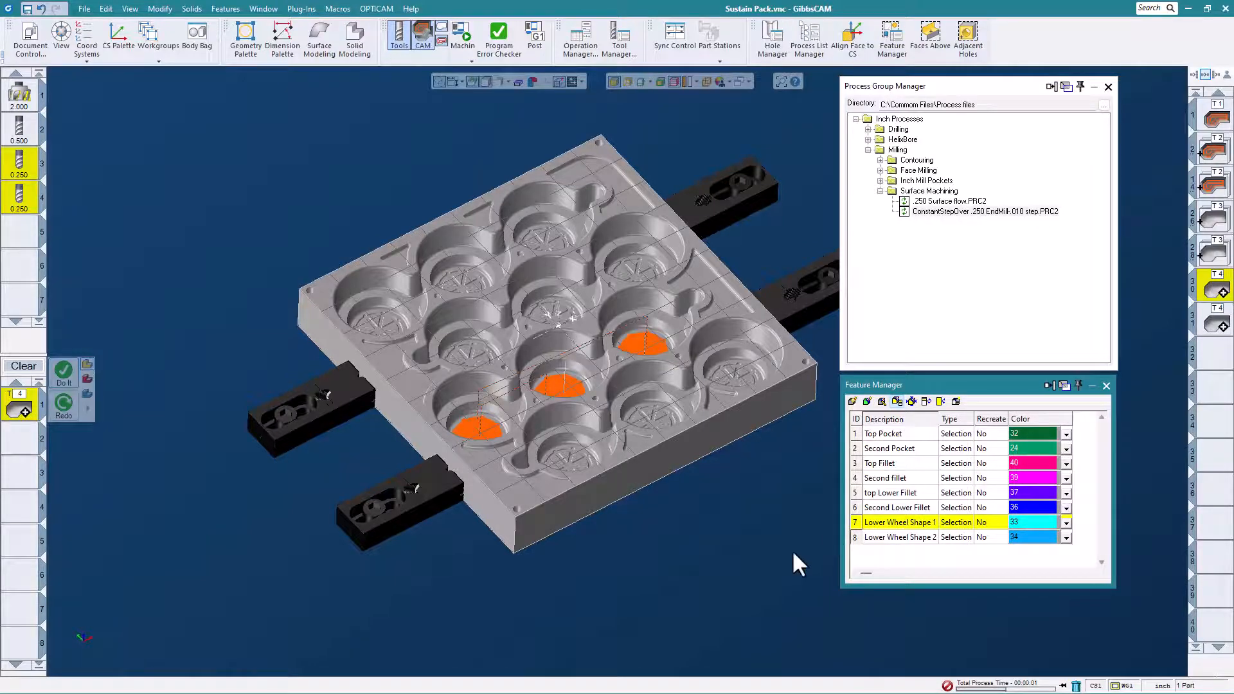
{"action": "left_click", "coordinate": [301, 9]}
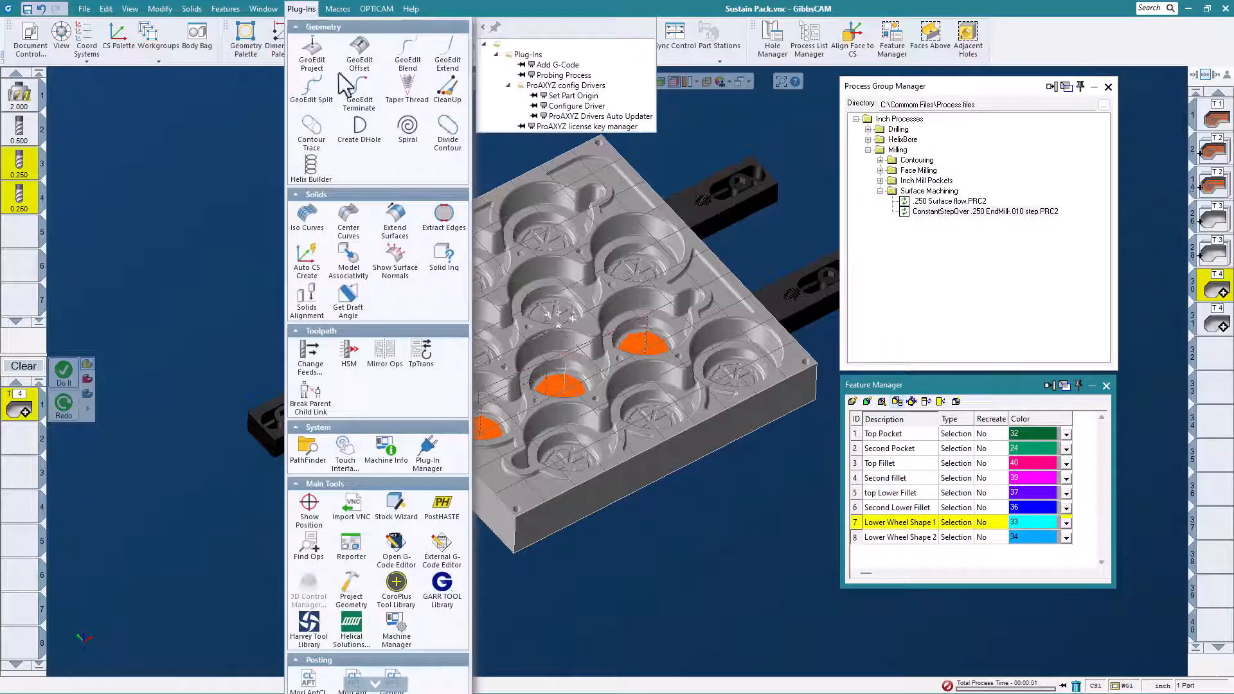
{"action": "left_click", "coordinate": [421, 357]}
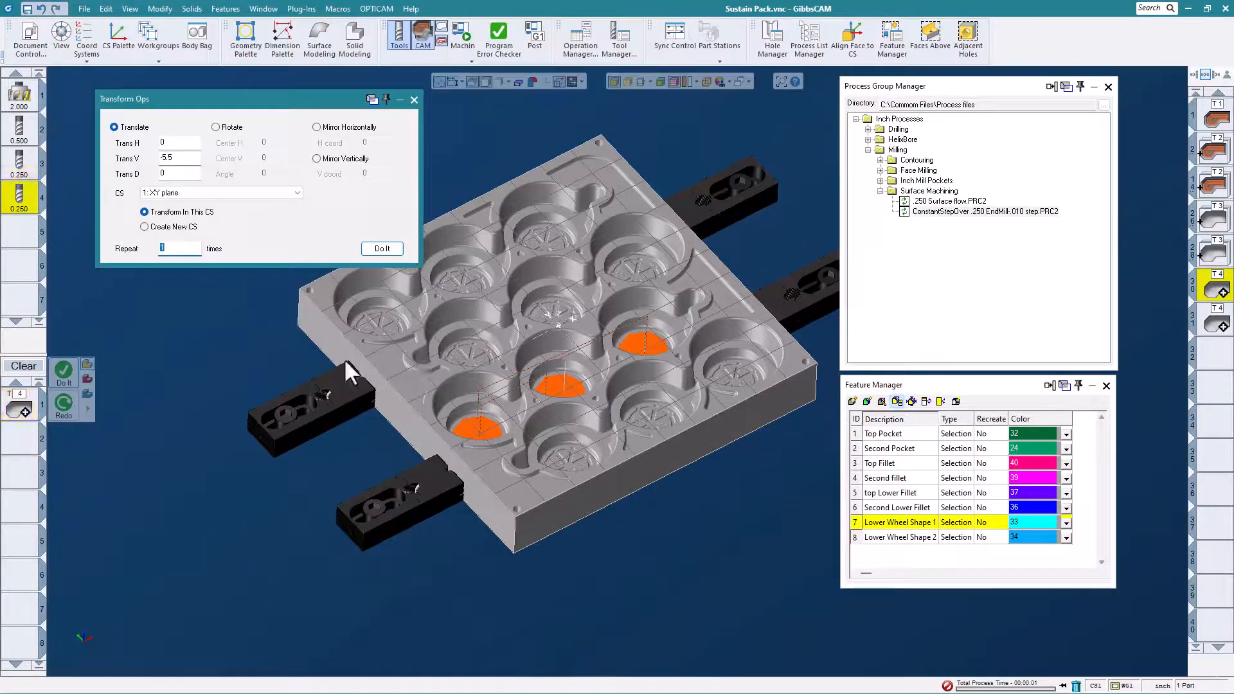
{"action": "left_click", "coordinate": [163, 159]}
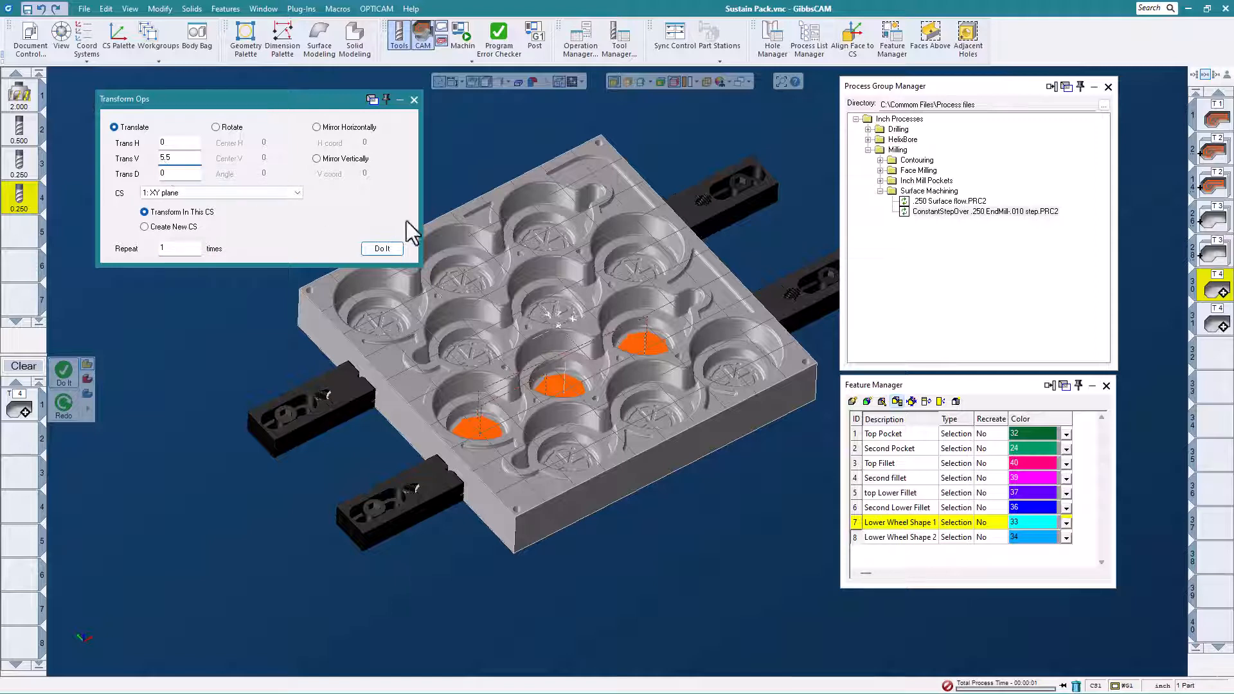
{"action": "left_click", "coordinate": [384, 249]}
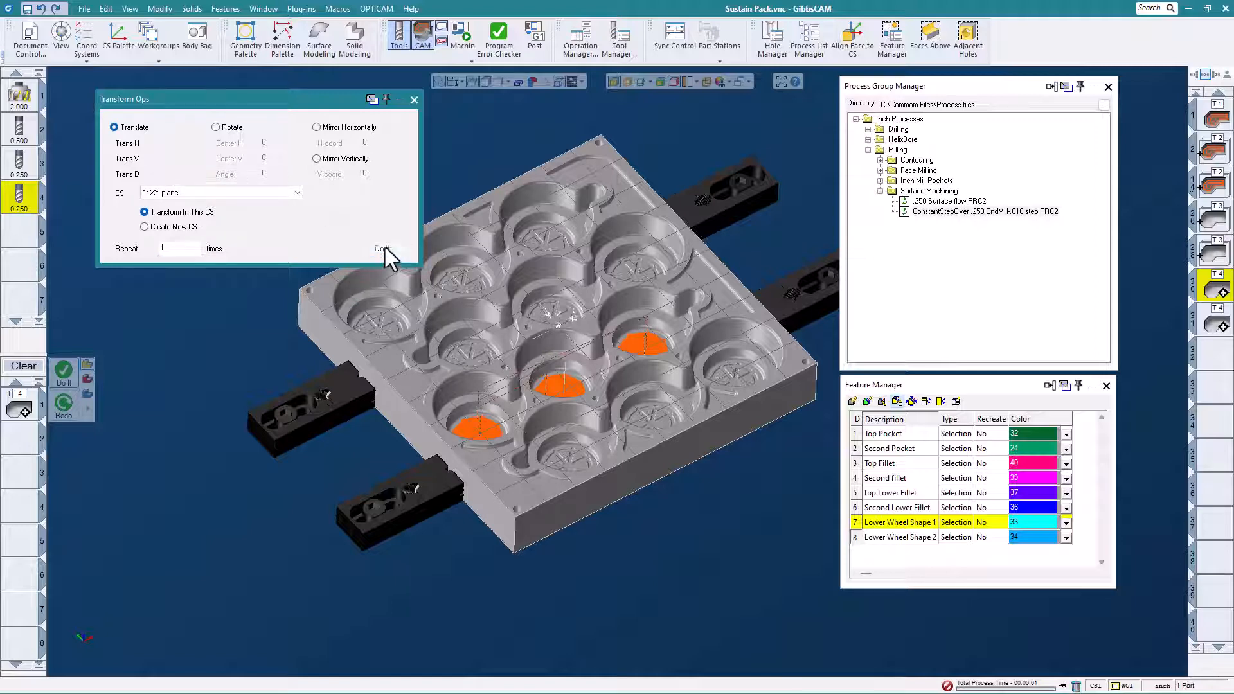
- Copy the Lower Wheel Shape 2 operation with the same 5.5 V translation and close Transform Ops
{"action": "left_click", "coordinate": [1215, 326]}
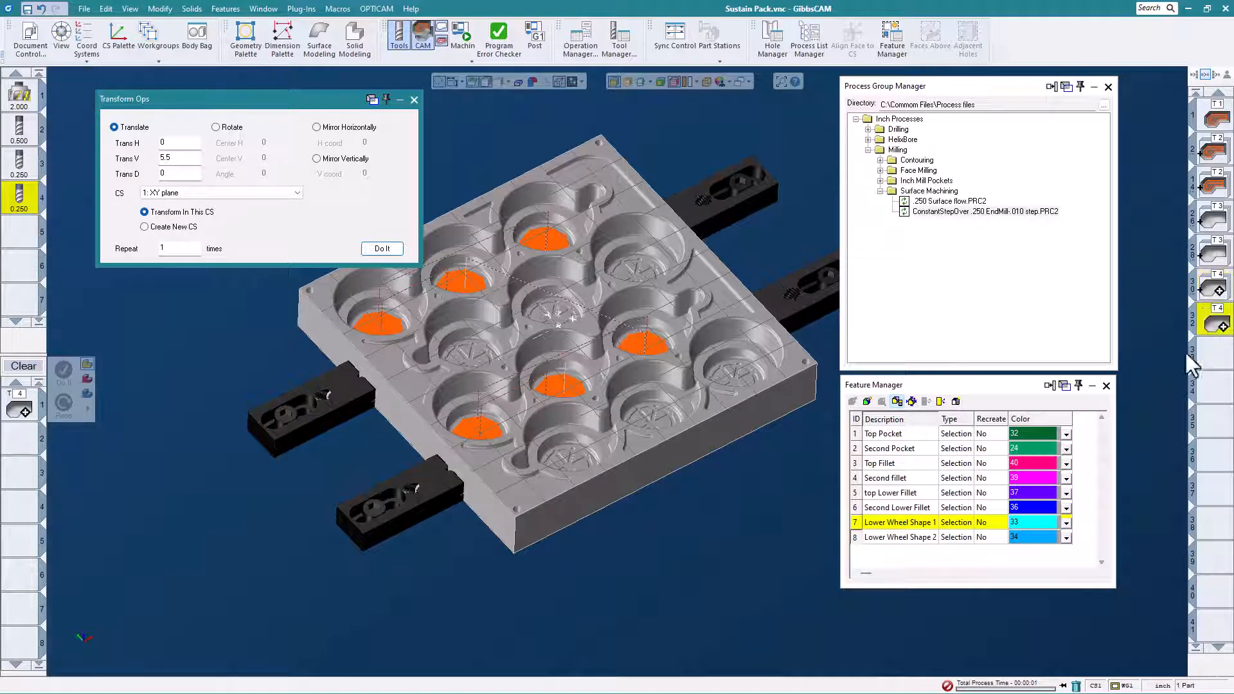
{"action": "left_click", "coordinate": [389, 251]}
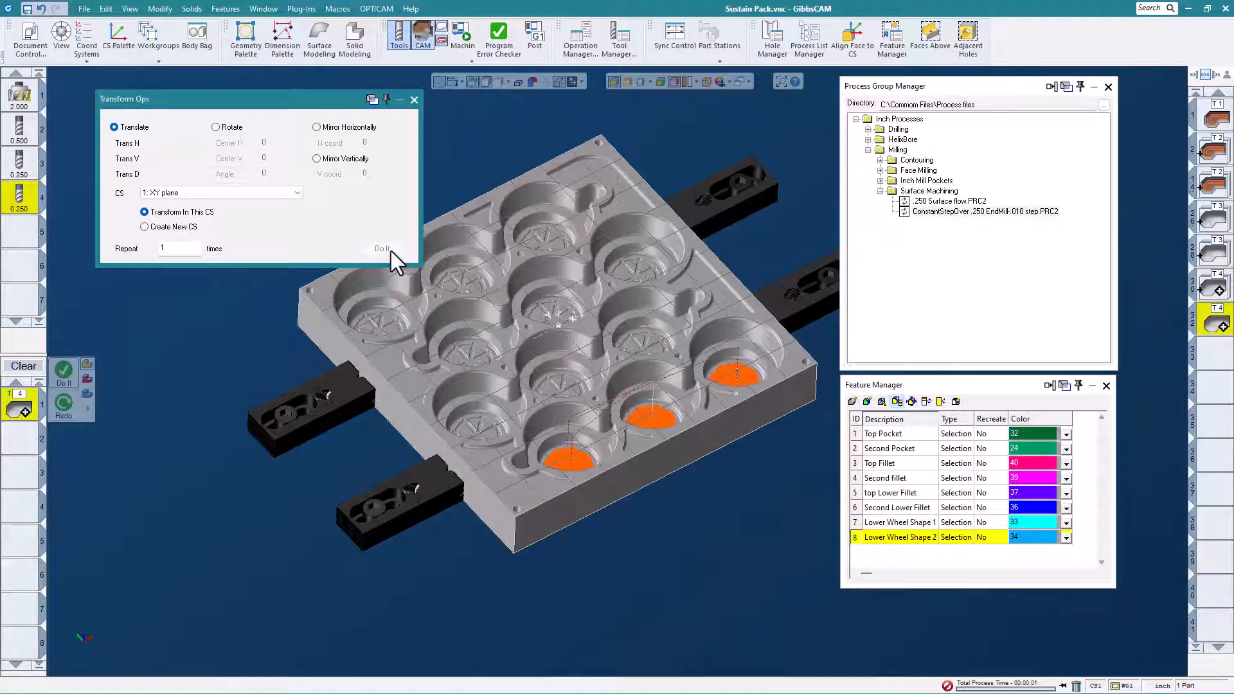
{"action": "left_click", "coordinate": [414, 100]}
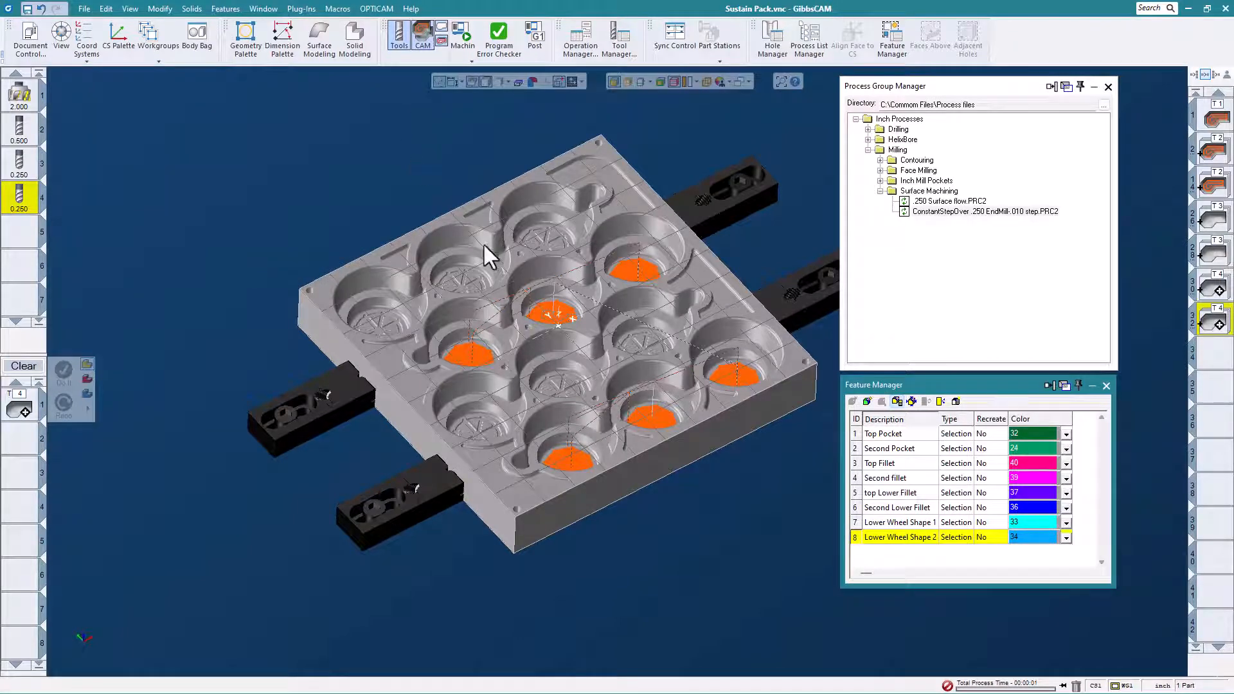
{"action": "mouse_move", "coordinate": [424, 283]}
{"action": "middle_mouse_down"}
{"action": "mouse_move", "coordinate": [442, 350]}
{"action": "mouse_move", "coordinate": [480, 286]}
{"action": "mouse_move", "coordinate": [473, 341]}
{"action": "mouse_move", "coordinate": [432, 267]}
{"action": "middle_mouse_up"}
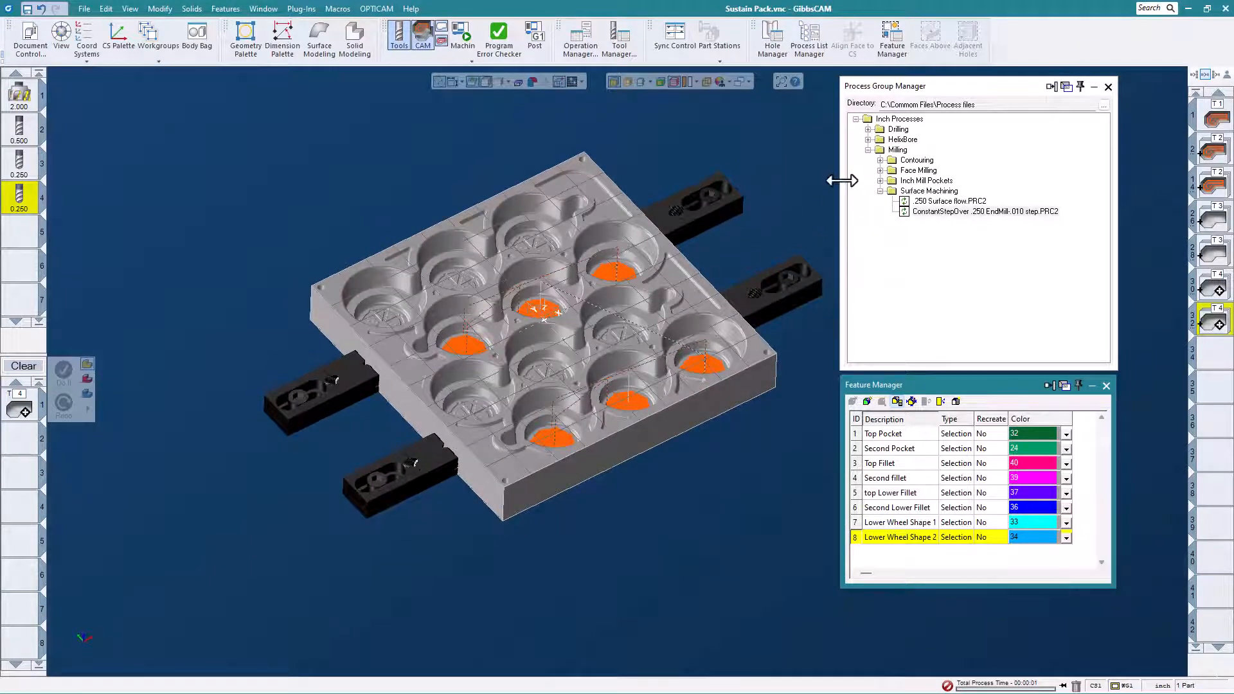
- Select the floors of the four small triangular pockets along the plate's two opposite edges and add their walls with Faces Above
{"action": "left_click", "coordinate": [880, 191]}
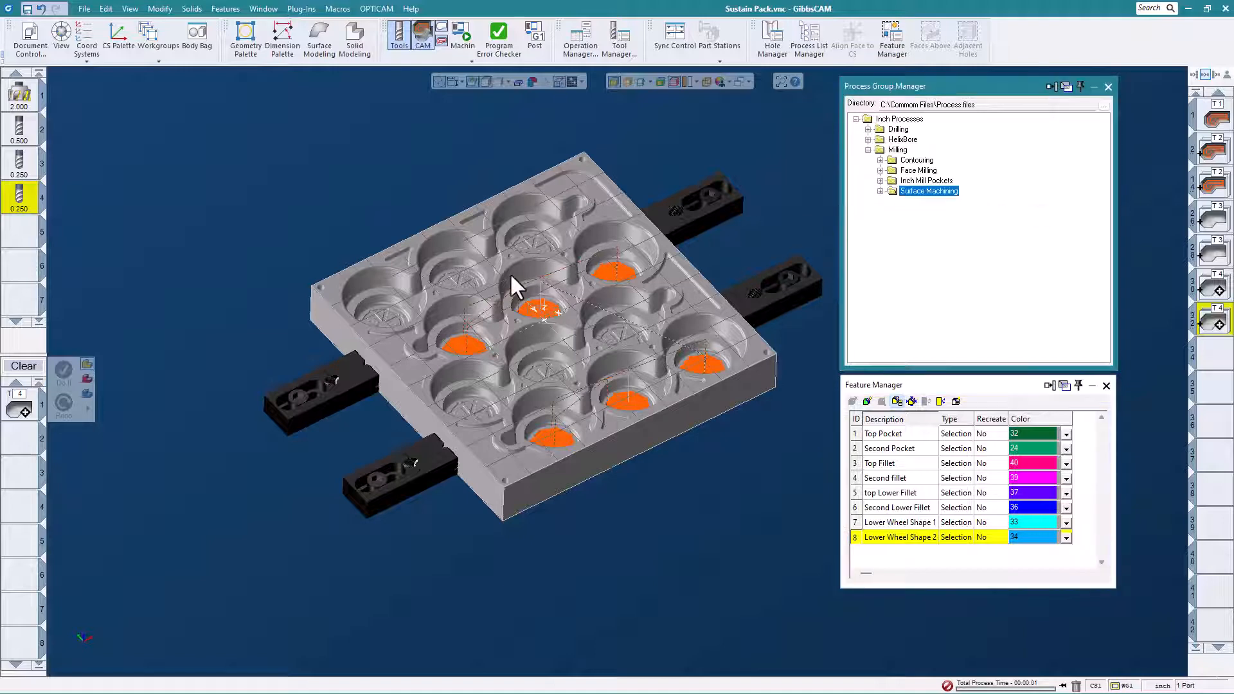
{"action": "scroll", "coordinate": [459, 258], "scroll_direction": "up", "scroll_amount": 1}
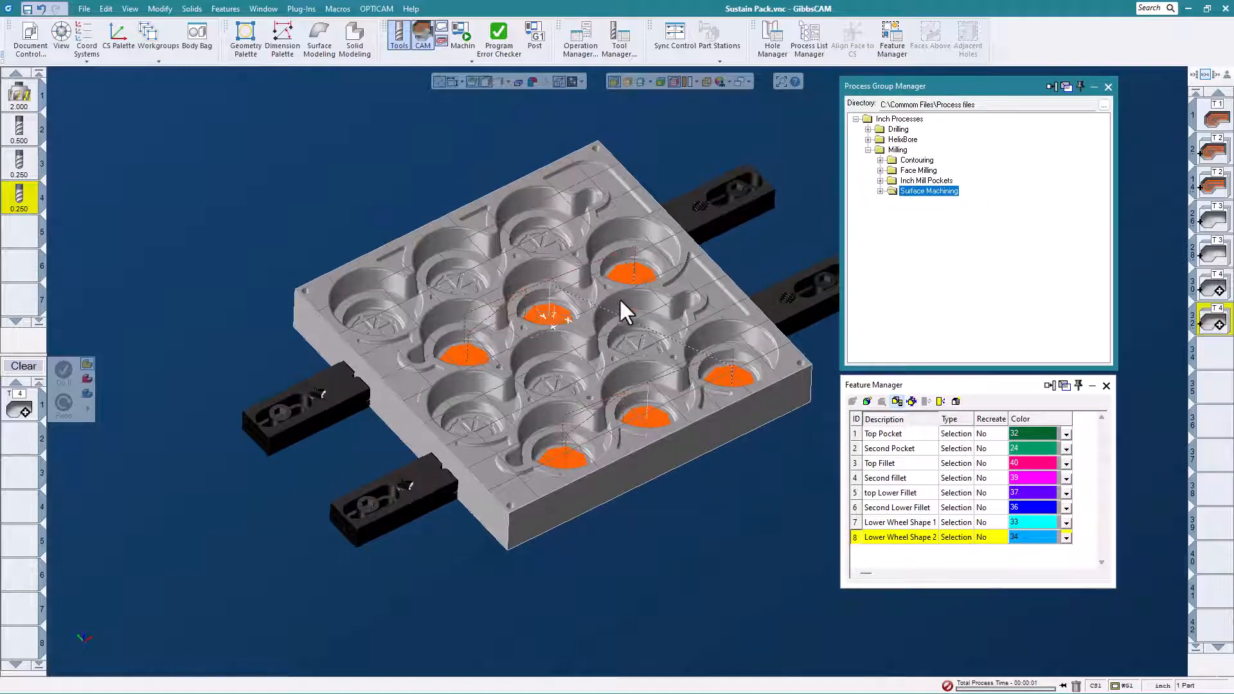
{"action": "scroll", "coordinate": [425, 279], "scroll_direction": "up", "scroll_amount": 2}
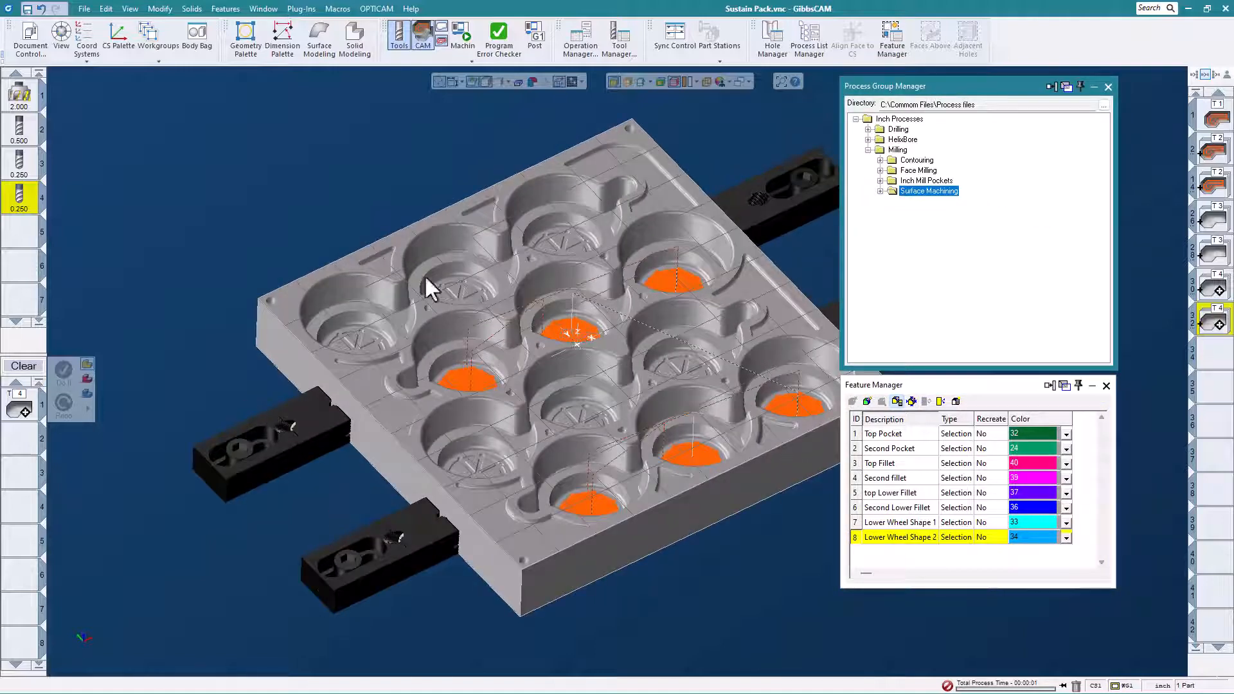
{"action": "left_click", "coordinate": [373, 264]}
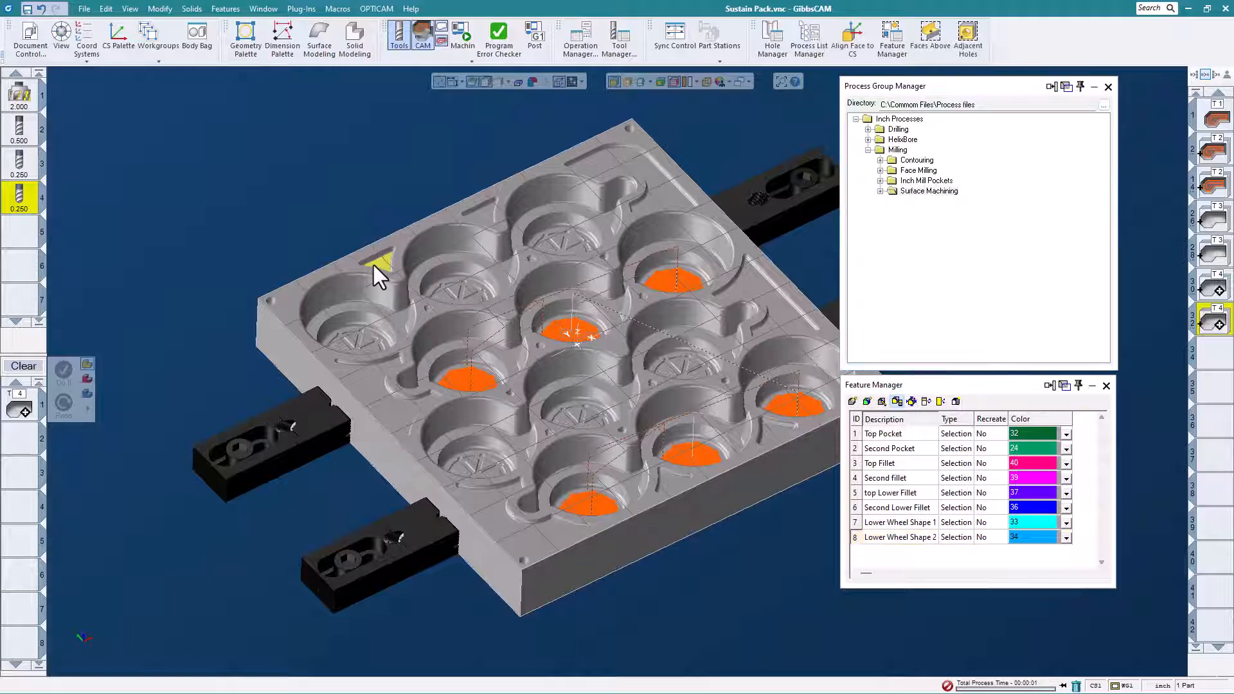
{"action": "right_click", "coordinate": [373, 264]}
{"action": "left_click", "coordinate": [373, 153]}
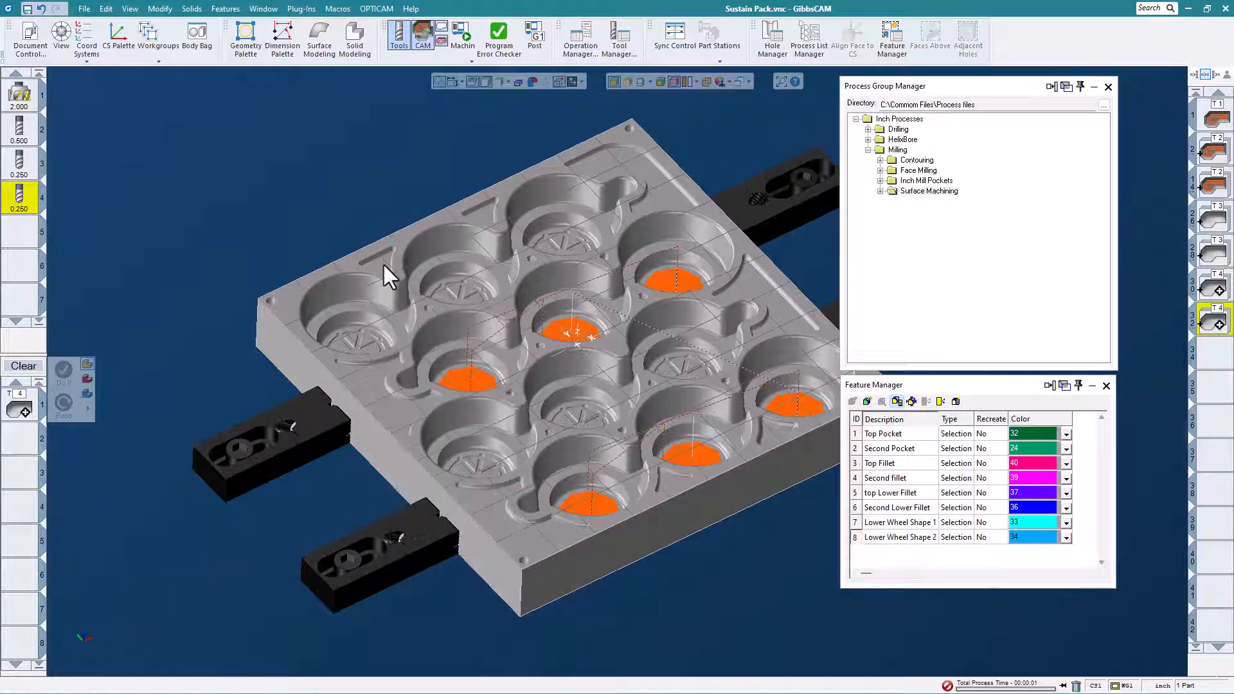
{"action": "left_click", "coordinate": [384, 265]}
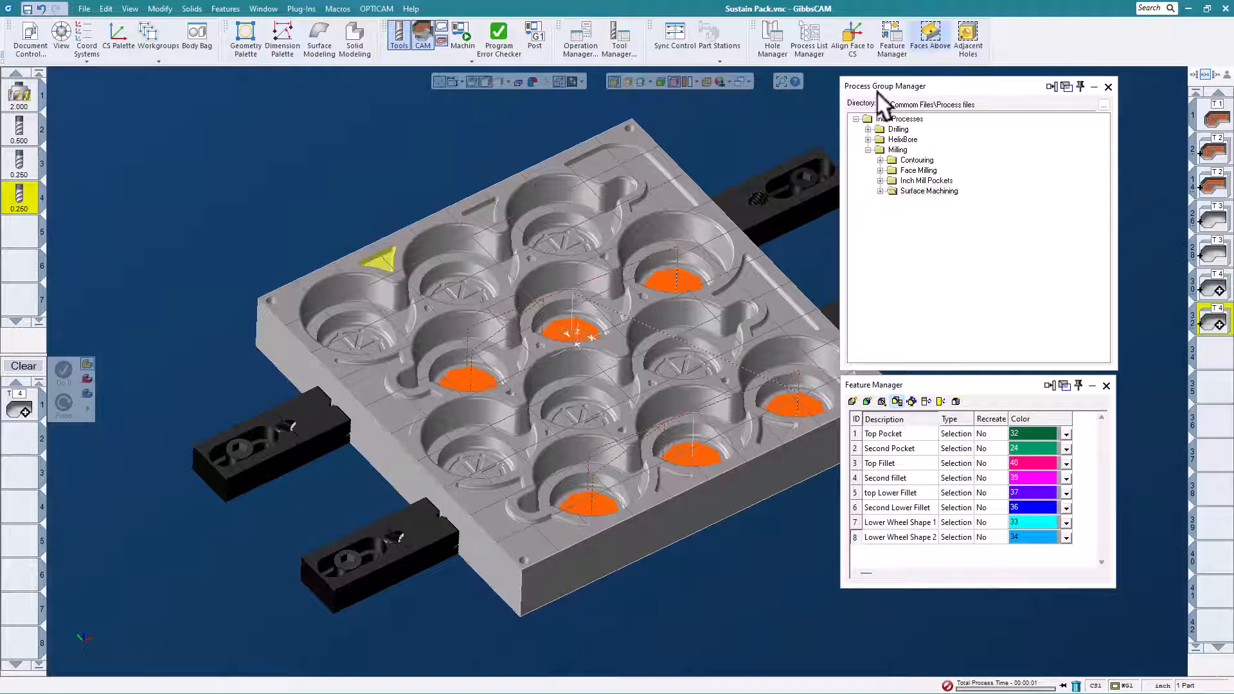
{"action": "right_click", "coordinate": [482, 213]}
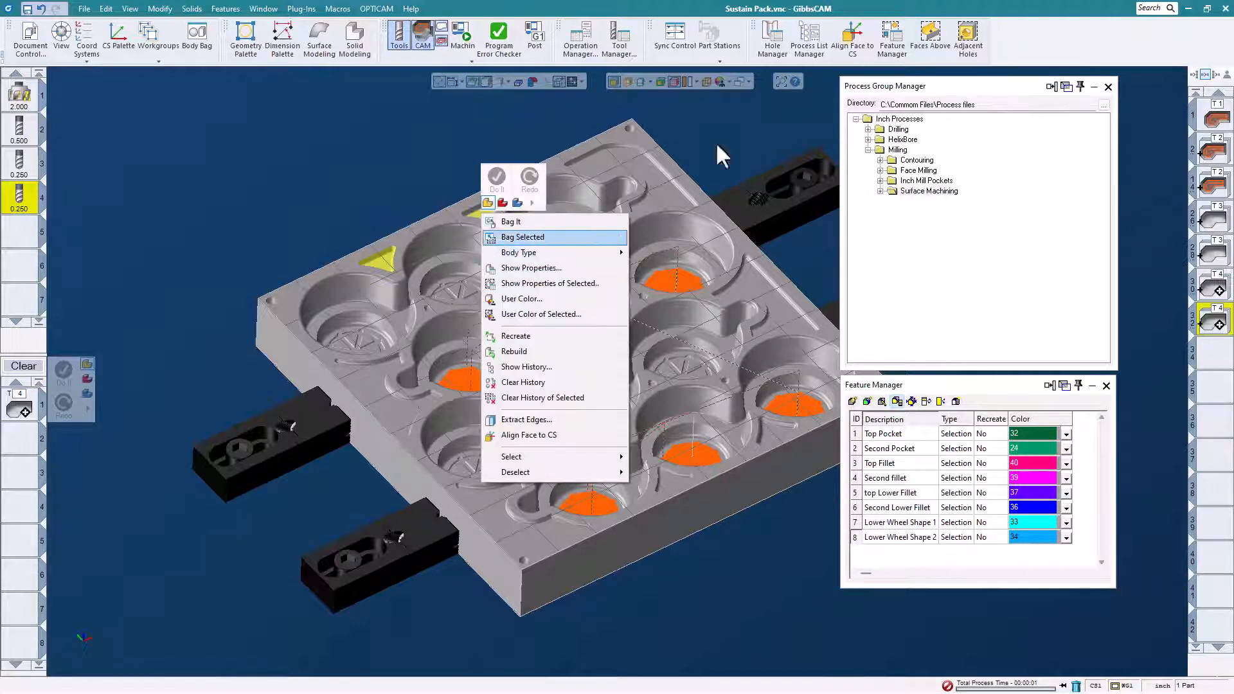
{"action": "left_click", "coordinate": [933, 36]}
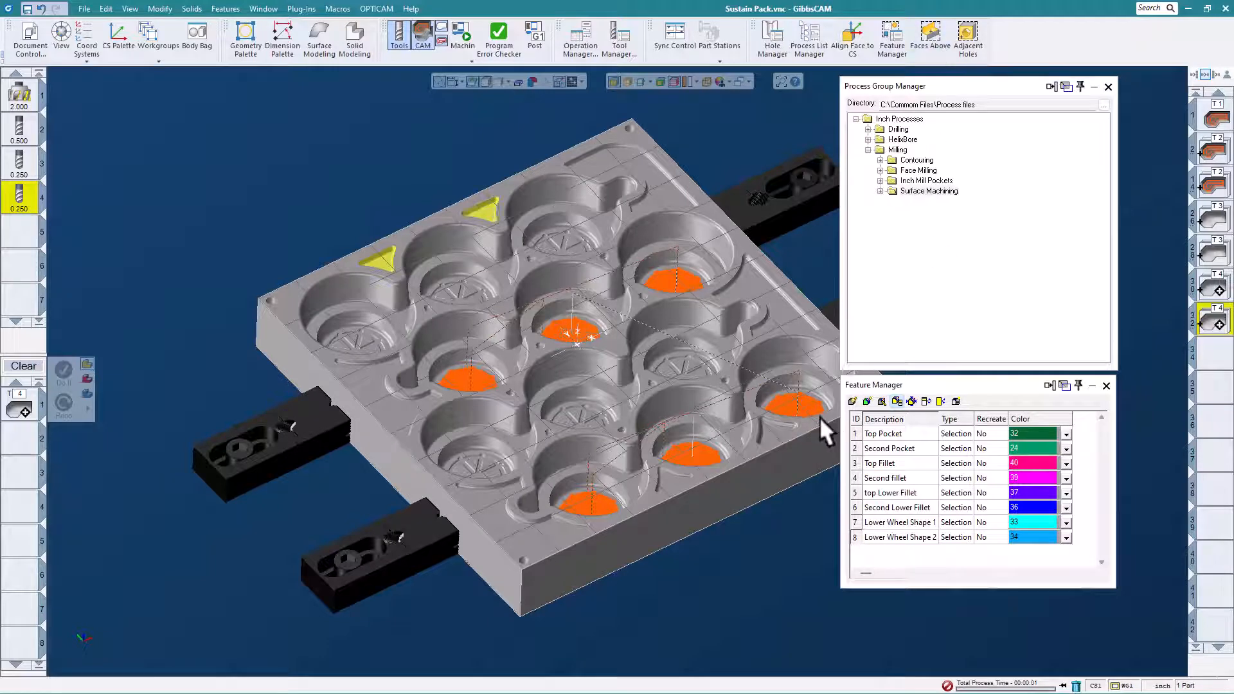
{"action": "left_click", "coordinate": [772, 430]}
{"action": "left_click", "coordinate": [930, 44]}
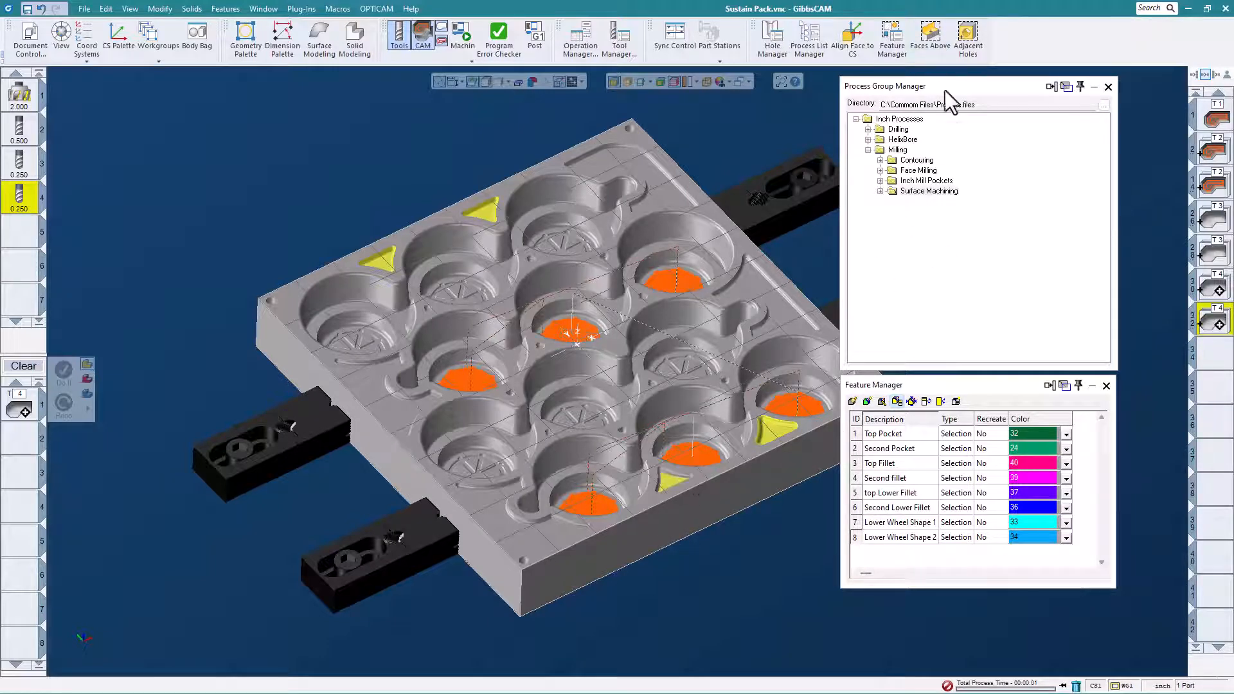
{"action": "left_click", "coordinate": [929, 31]}
- Add the floors of the four larger irregular edge pockets to the selection, including their walls with Faces Above
{"action": "middle_click_drag", "start_coordinate": [572, 613], "coordinate": [649, 572]}
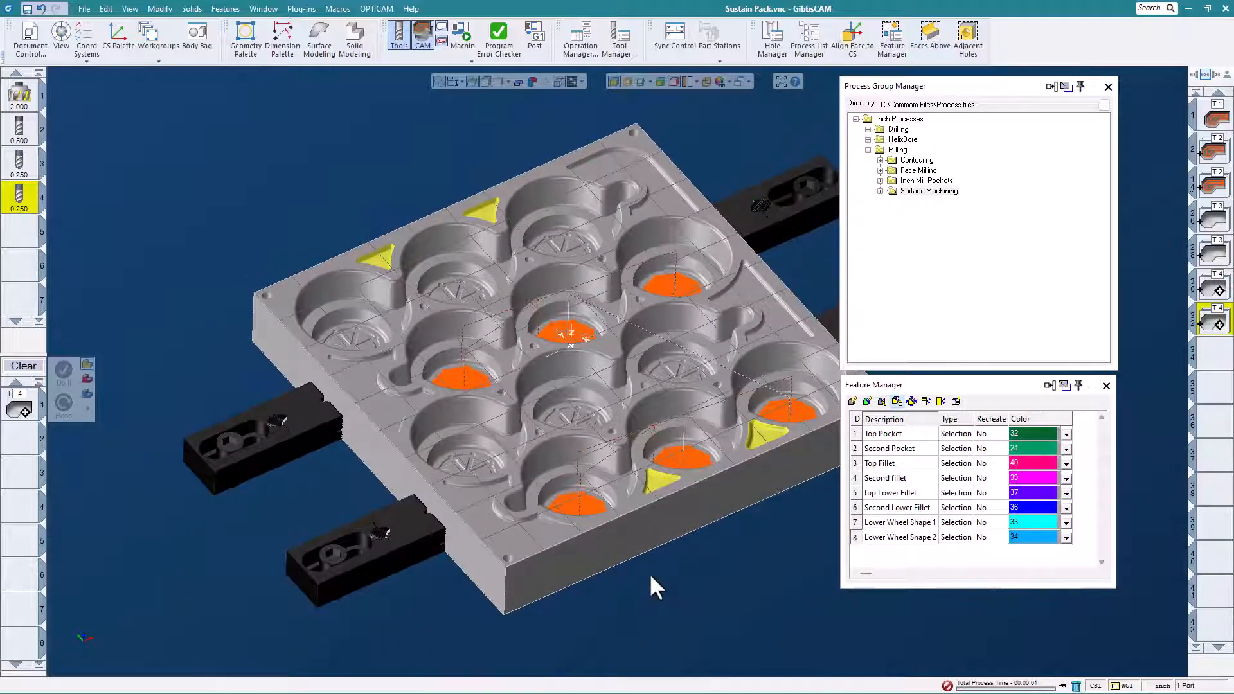
{"action": "left_click", "coordinate": [532, 526]}
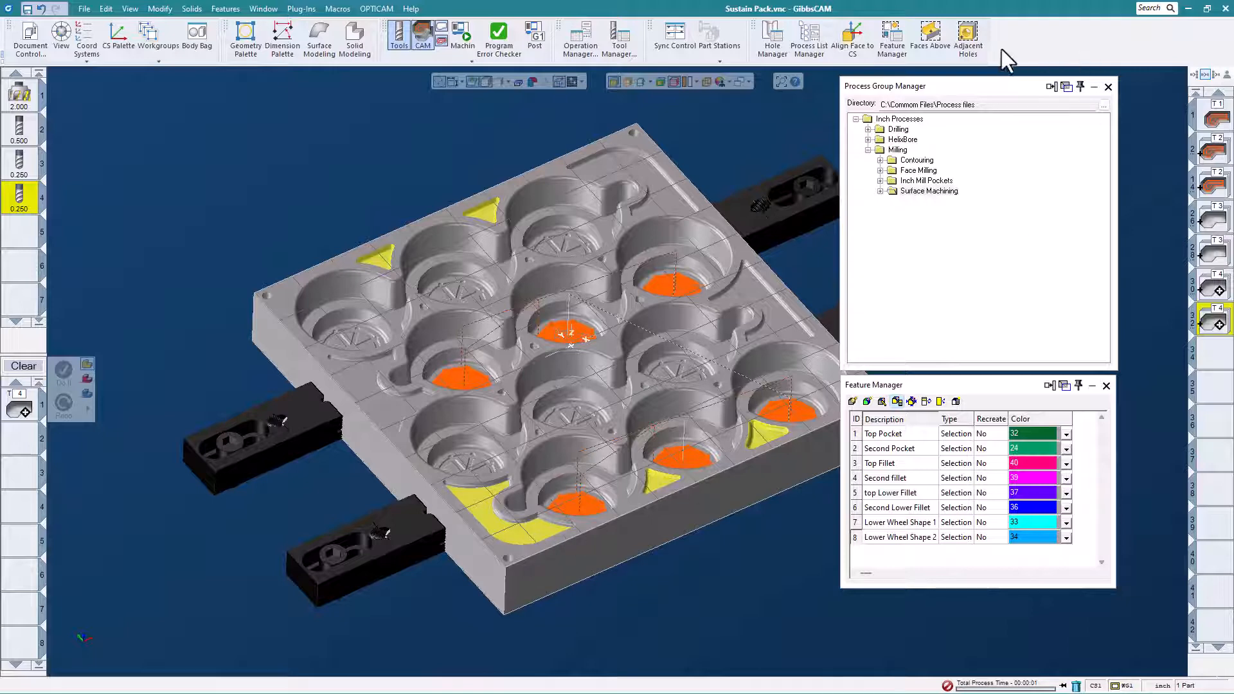
{"action": "left_click", "coordinate": [930, 32]}
{"action": "left_click", "coordinate": [360, 388]}
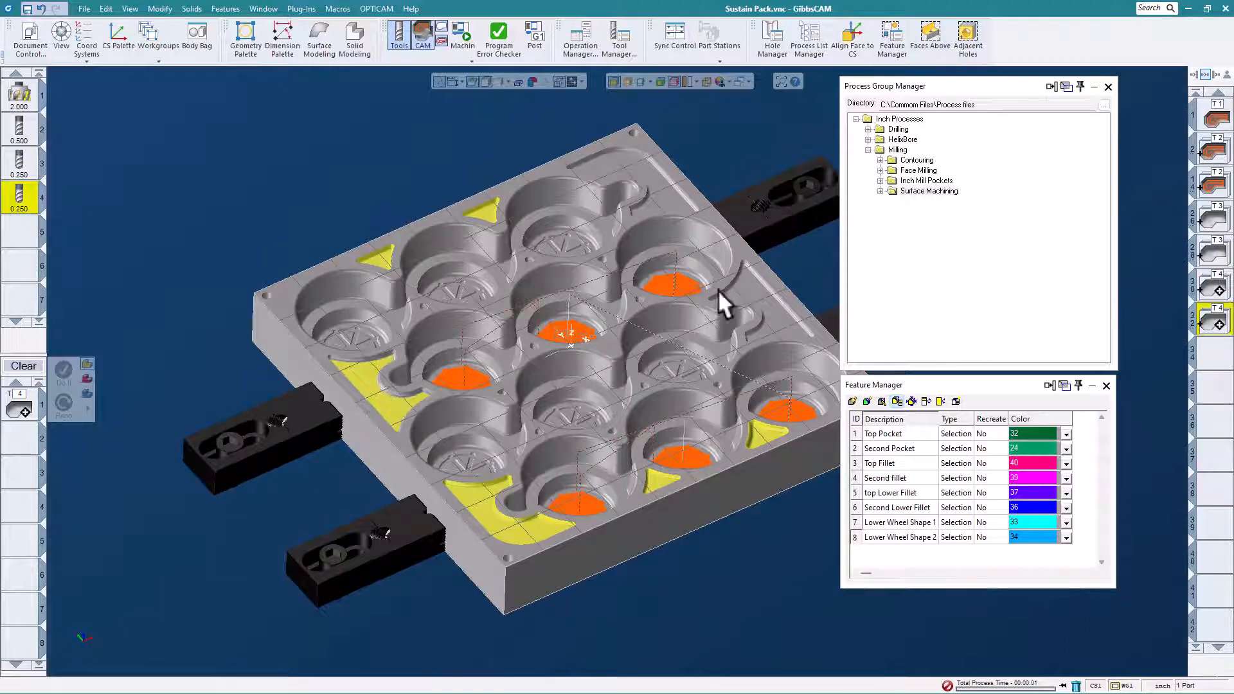
{"action": "left_click", "coordinate": [937, 39]}
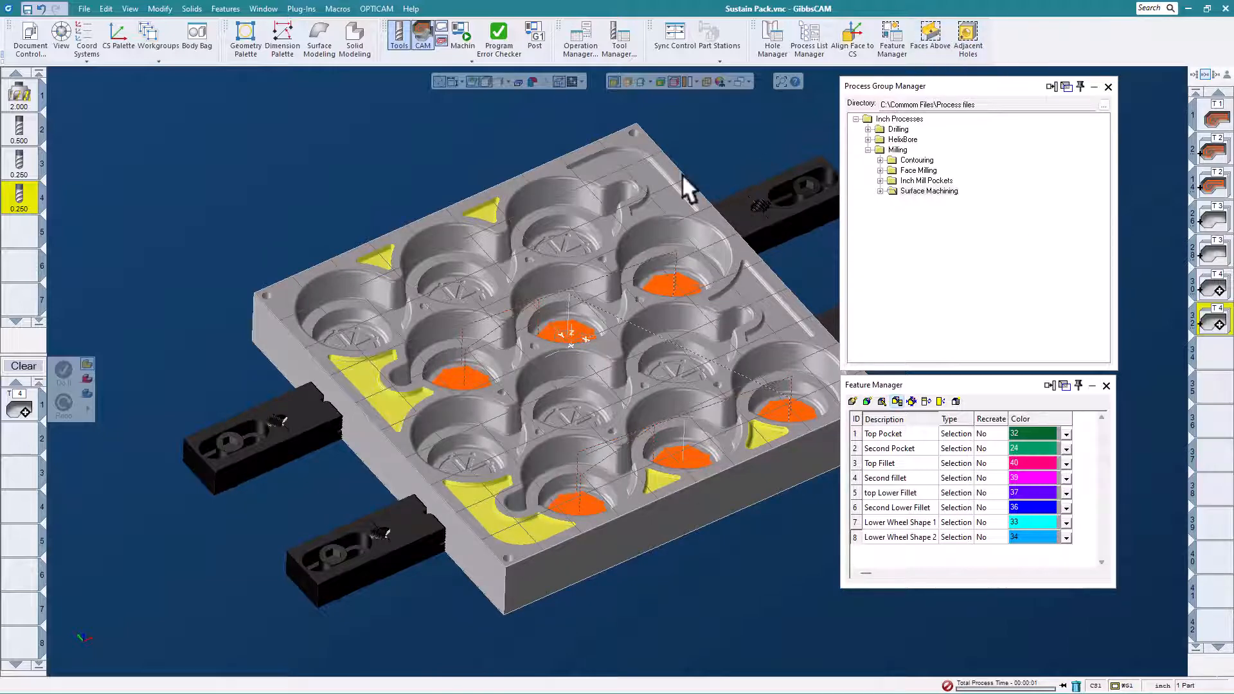
{"action": "left_click", "coordinate": [676, 210]}
{"action": "left_click", "coordinate": [745, 285]}
{"action": "left_click", "coordinate": [928, 34]}
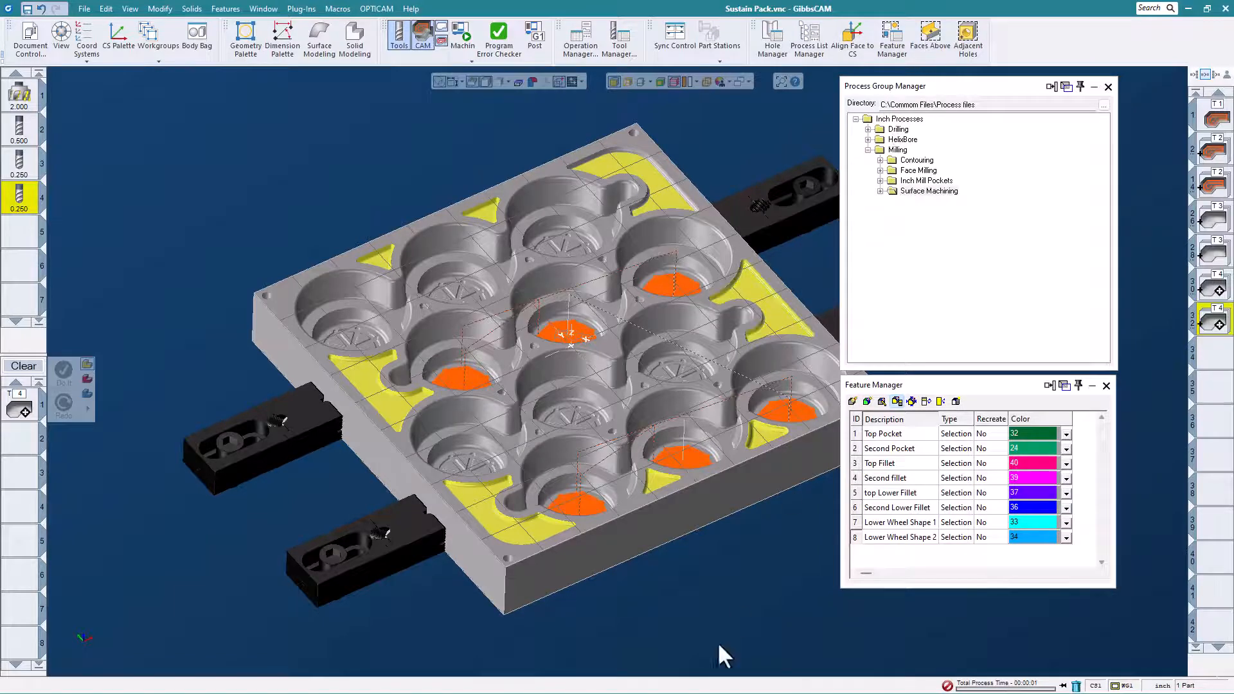
{"action": "left_click", "coordinate": [671, 196]}
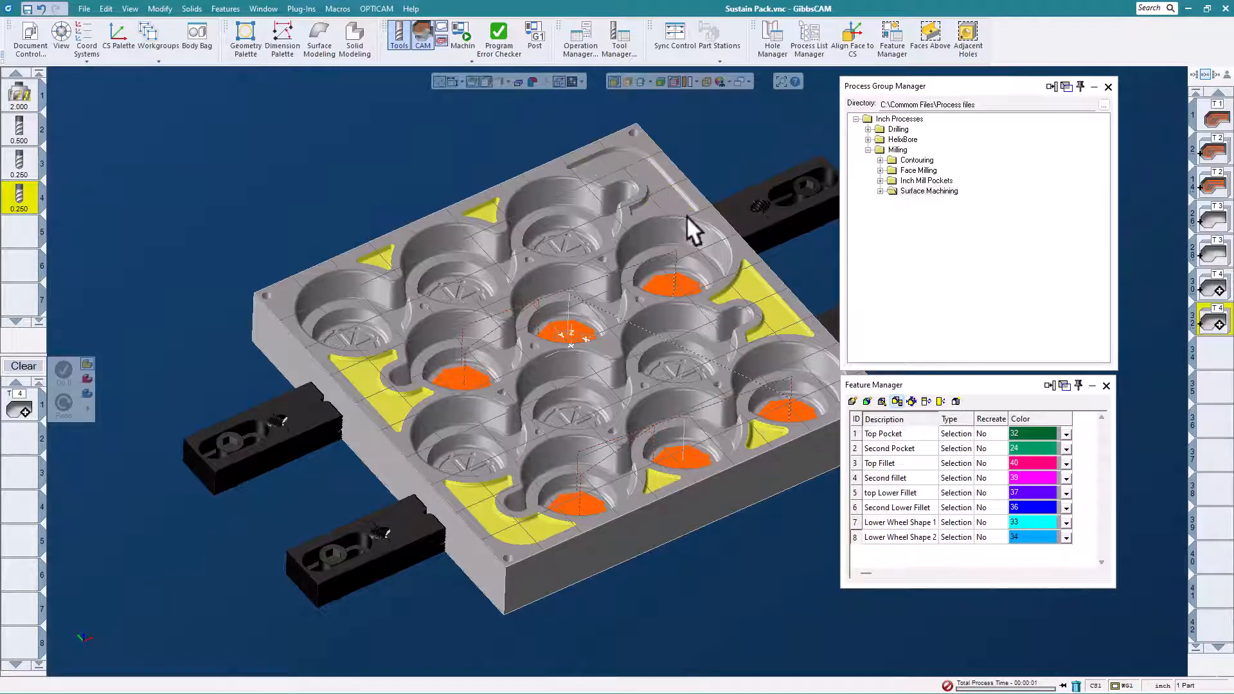
{"action": "left_click", "coordinate": [671, 205]}
{"action": "left_click", "coordinate": [928, 33]}
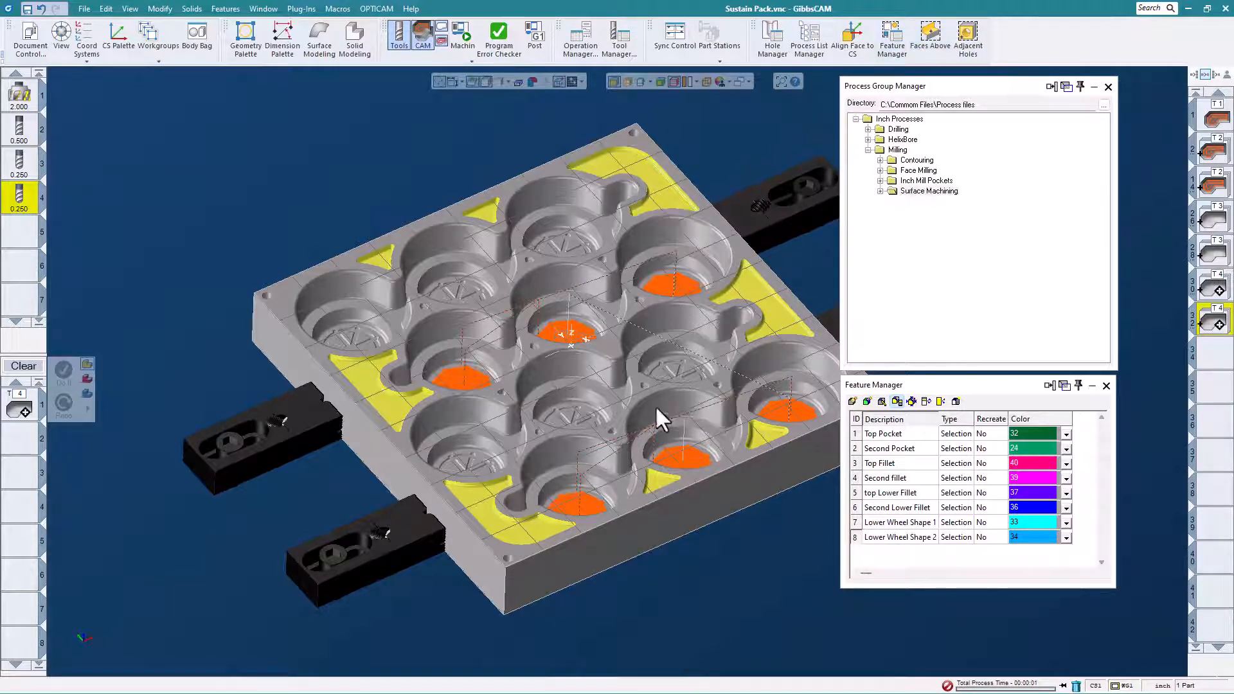
- Rough the selected small edge pockets with the saved .125 BallMill Small Pocket Rough process
{"action": "scroll", "coordinate": [495, 489], "scroll_direction": "down", "scroll_amount": 2}
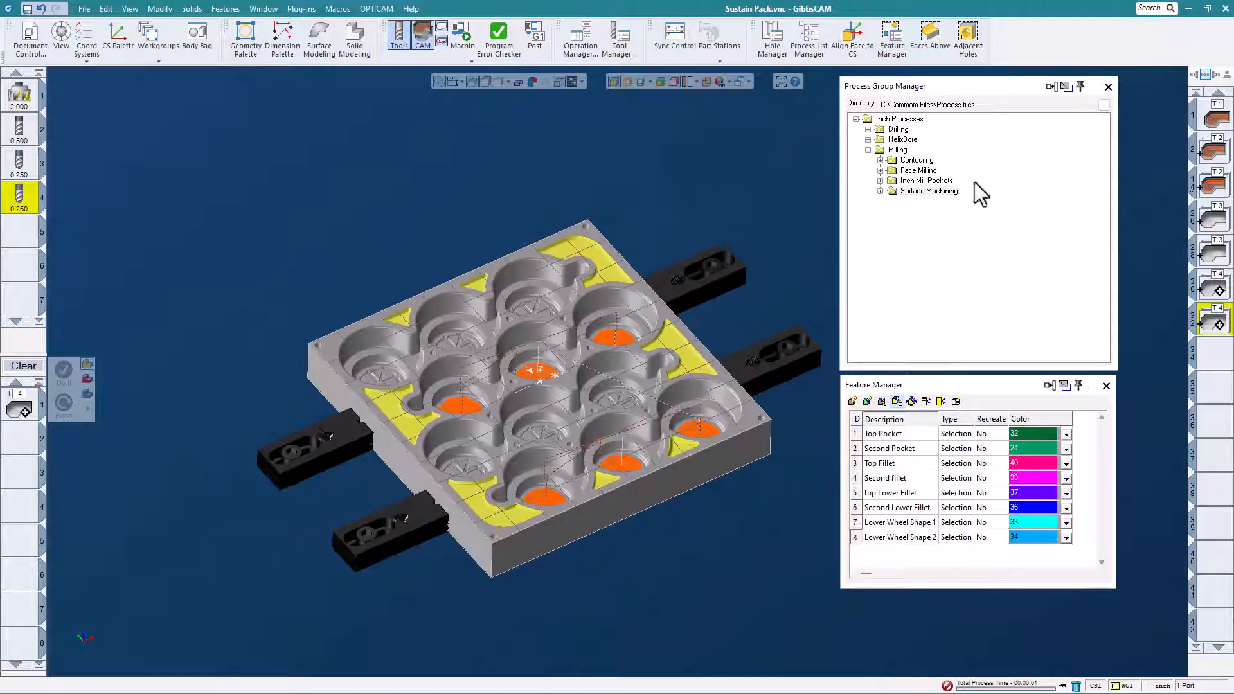
{"action": "left_click", "coordinate": [879, 181]}
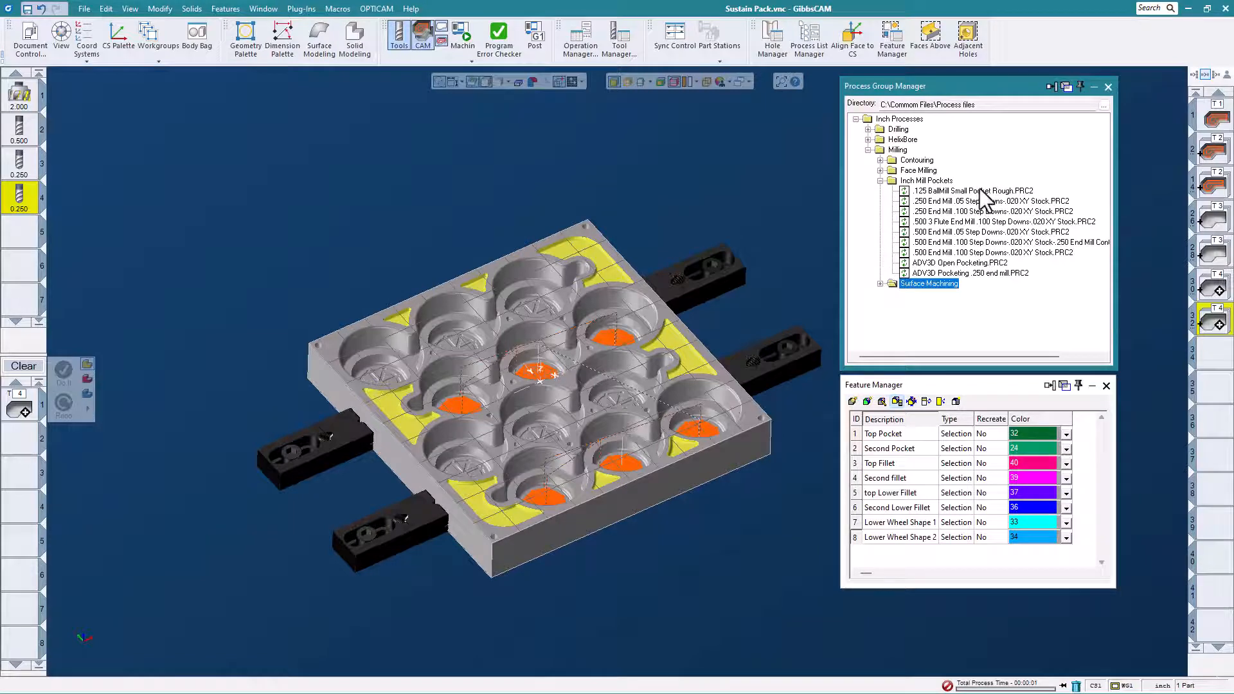
{"action": "double_click", "coordinate": [976, 191]}
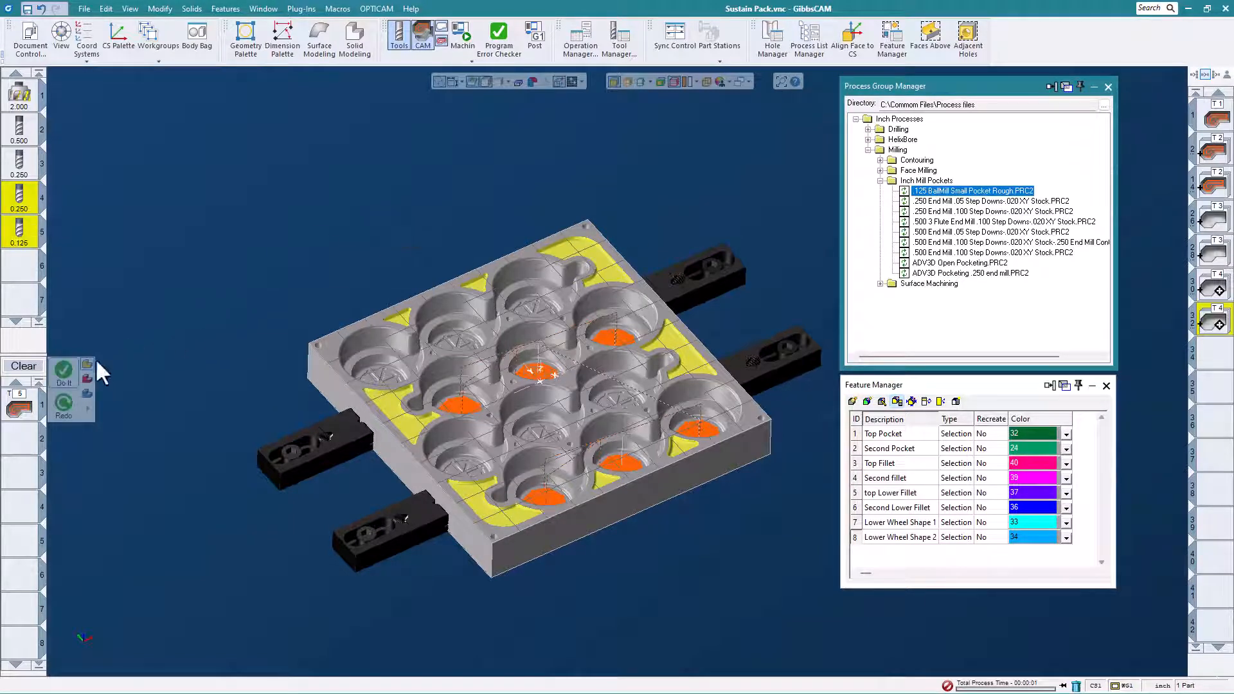
{"action": "left_click", "coordinate": [63, 369]}
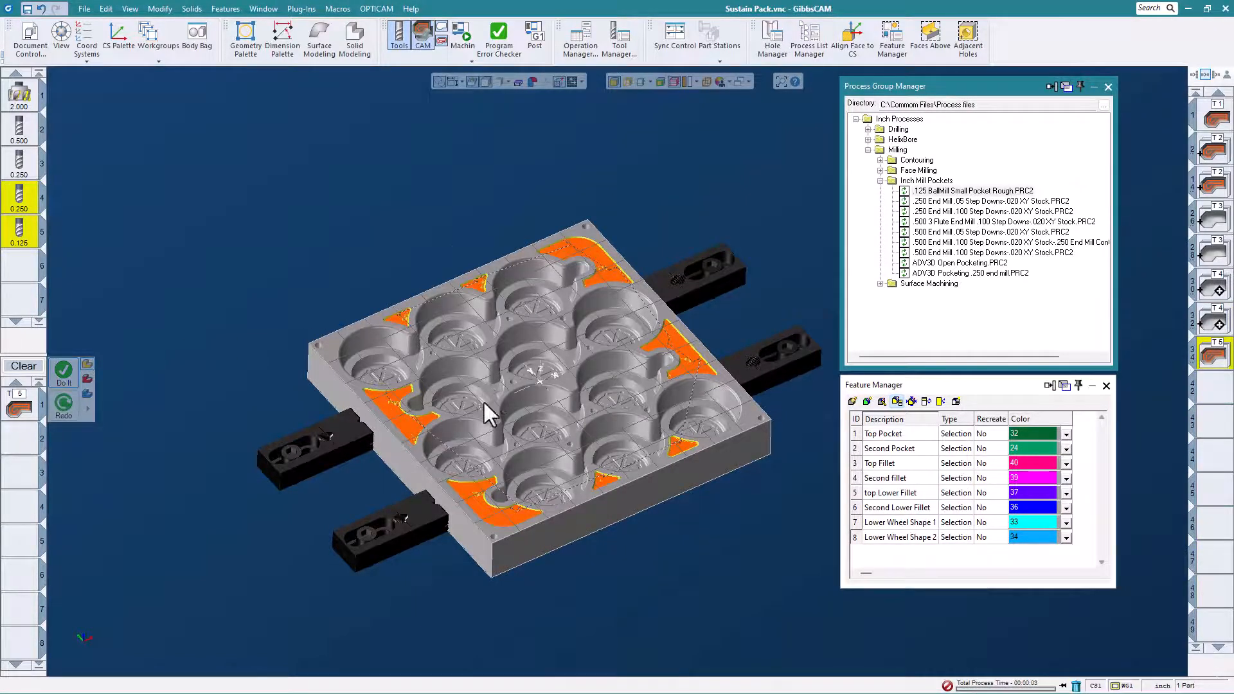
{"action": "middle_click_drag", "start_coordinate": [483, 400], "coordinate": [538, 383]}
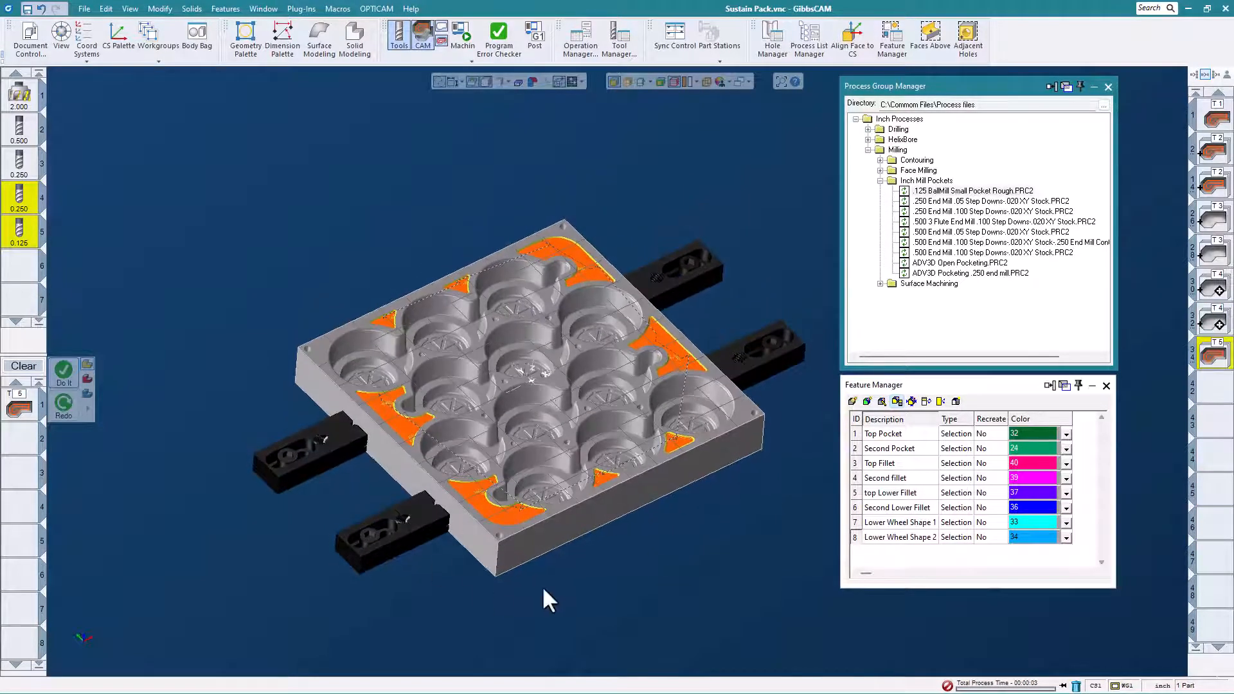
{"action": "scroll", "coordinate": [523, 501], "scroll_direction": "up", "scroll_amount": 2}
{"action": "mouse_move", "coordinate": [523, 501]}
{"action": "middle_mouse_down"}
{"action": "mouse_move", "coordinate": [517, 475]}
{"action": "mouse_move", "coordinate": [518, 485]}
{"action": "middle_mouse_up"}
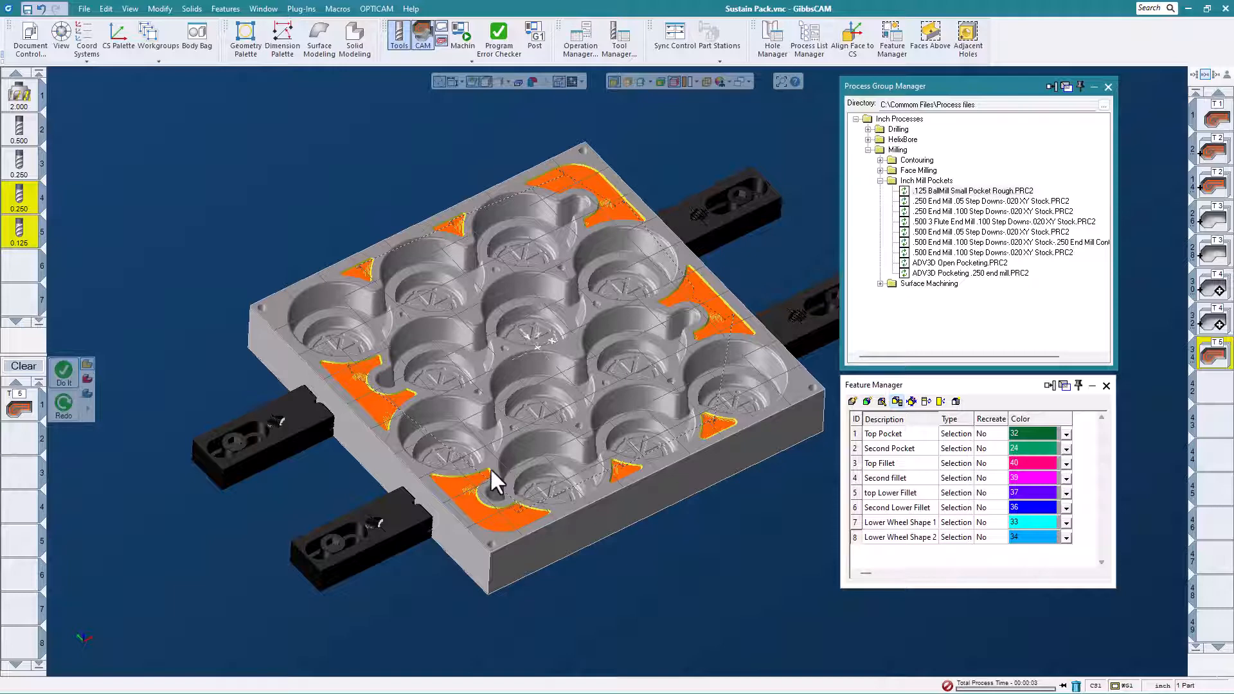
{"action": "mouse_move", "coordinate": [527, 437]}
{"action": "middle_mouse_down"}
{"action": "mouse_move", "coordinate": [537, 414]}
{"action": "mouse_move", "coordinate": [521, 410]}
{"action": "mouse_move", "coordinate": [541, 437]}
{"action": "middle_mouse_up"}
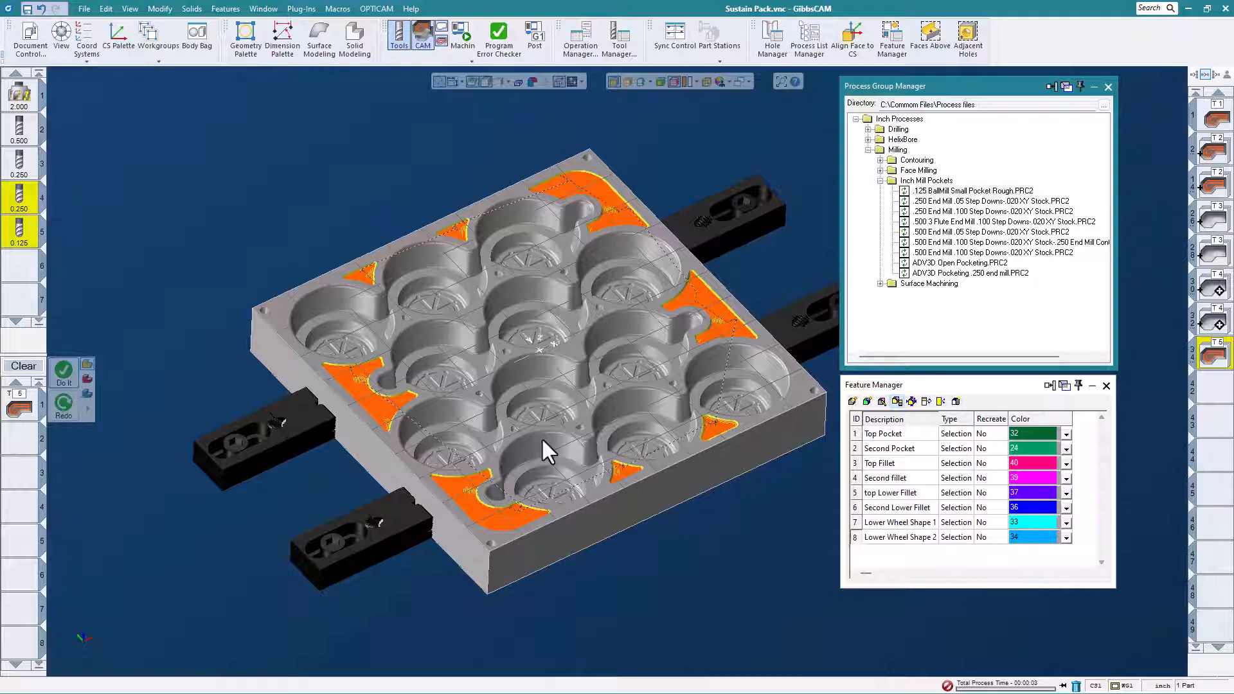
{"action": "middle_click_drag", "start_coordinate": [526, 422], "coordinate": [455, 419]}
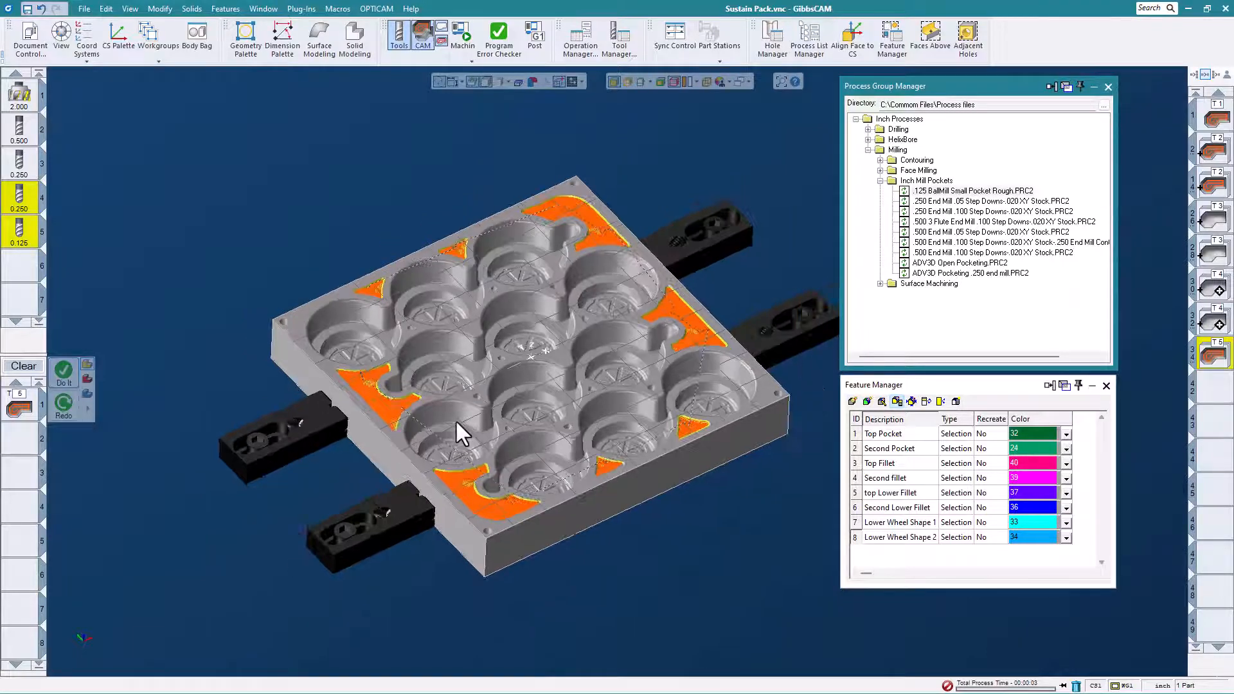
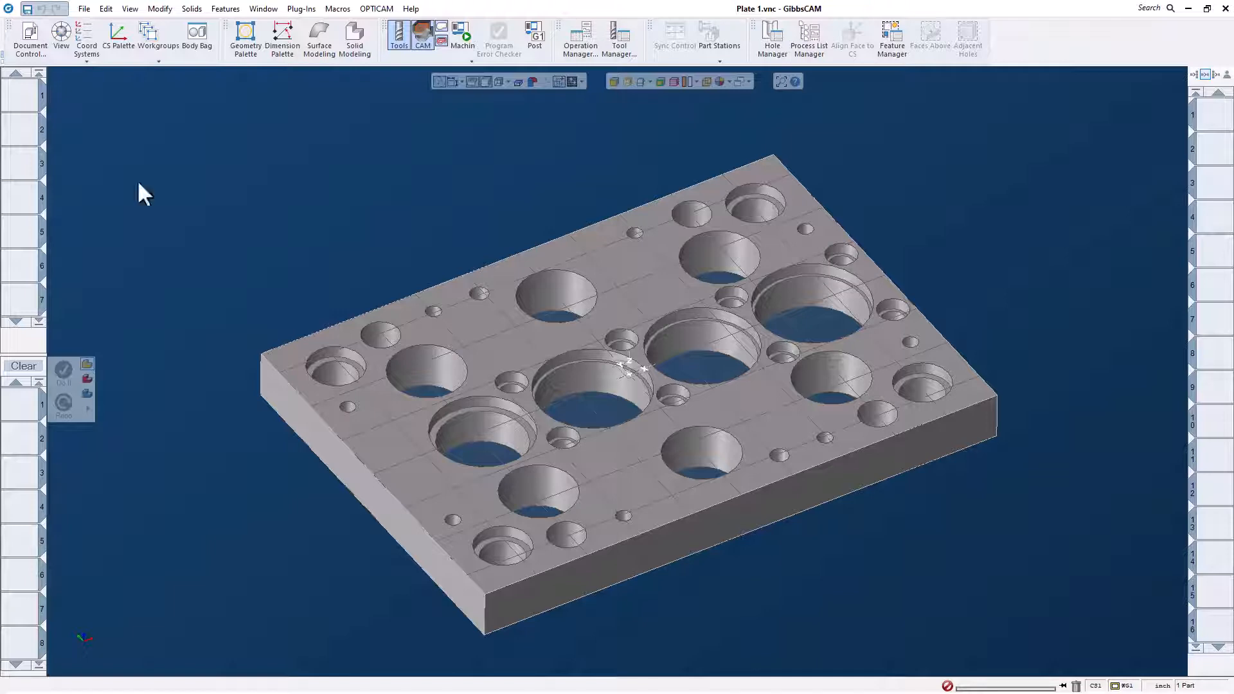
{"action": "scroll", "coordinate": [793, 231], "scroll_direction": "up", "scroll_amount": 4}
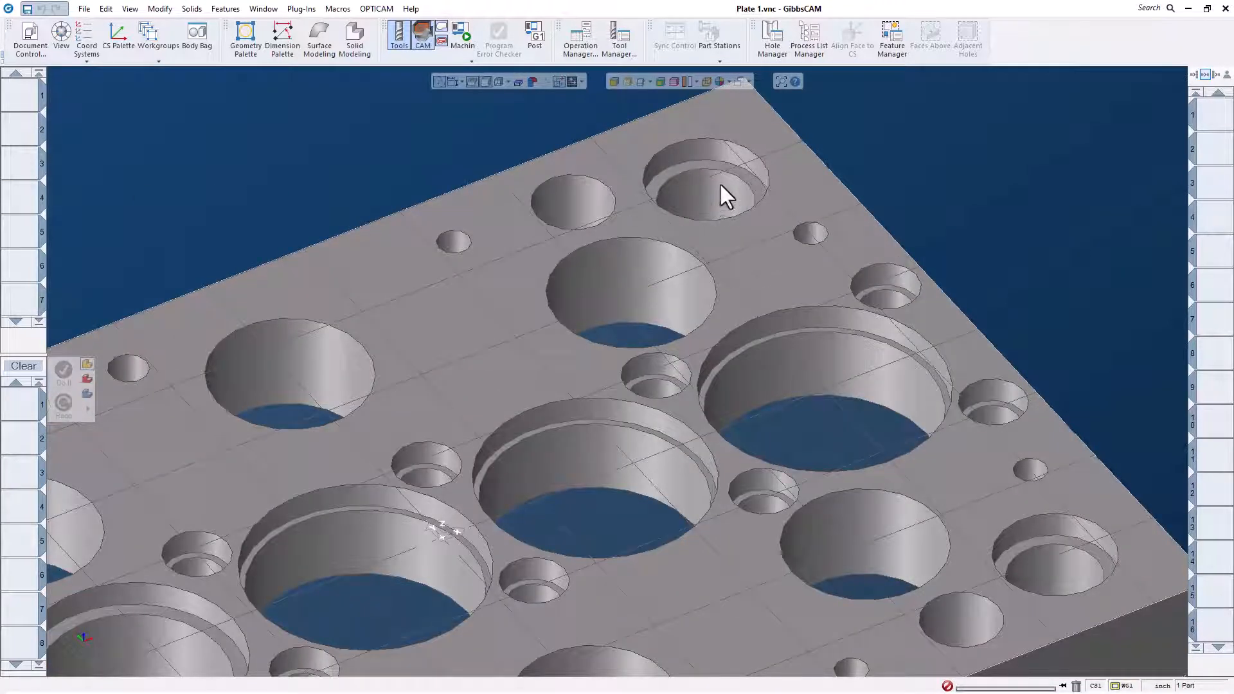
{"action": "scroll", "coordinate": [716, 193], "scroll_direction": "down", "scroll_amount": 3}
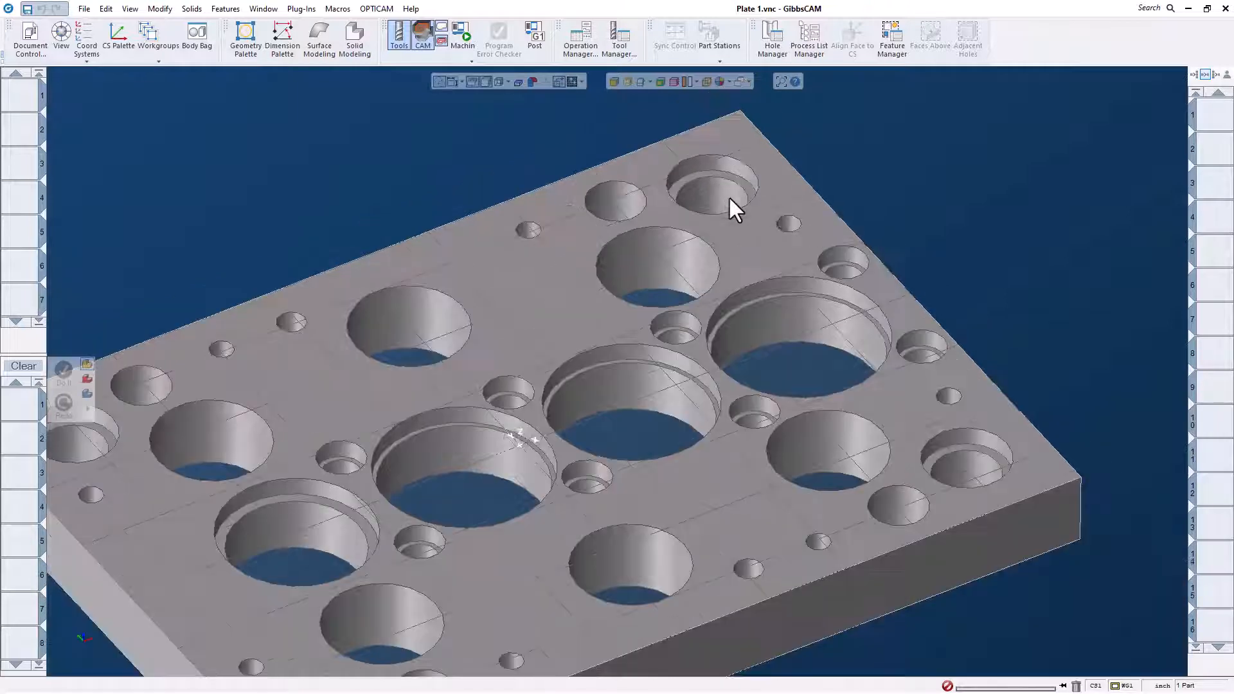
{"action": "scroll", "coordinate": [727, 195], "scroll_direction": "up", "scroll_amount": 2}
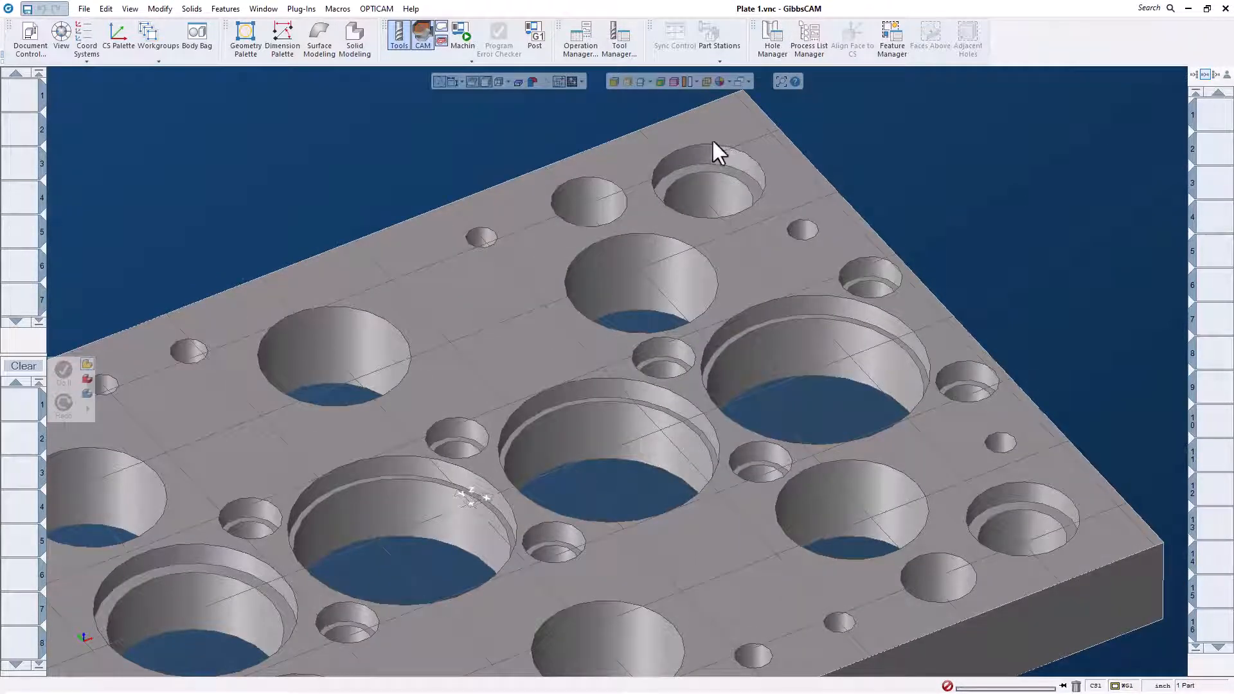
{"action": "scroll", "coordinate": [734, 186], "scroll_direction": "down", "scroll_amount": 3}
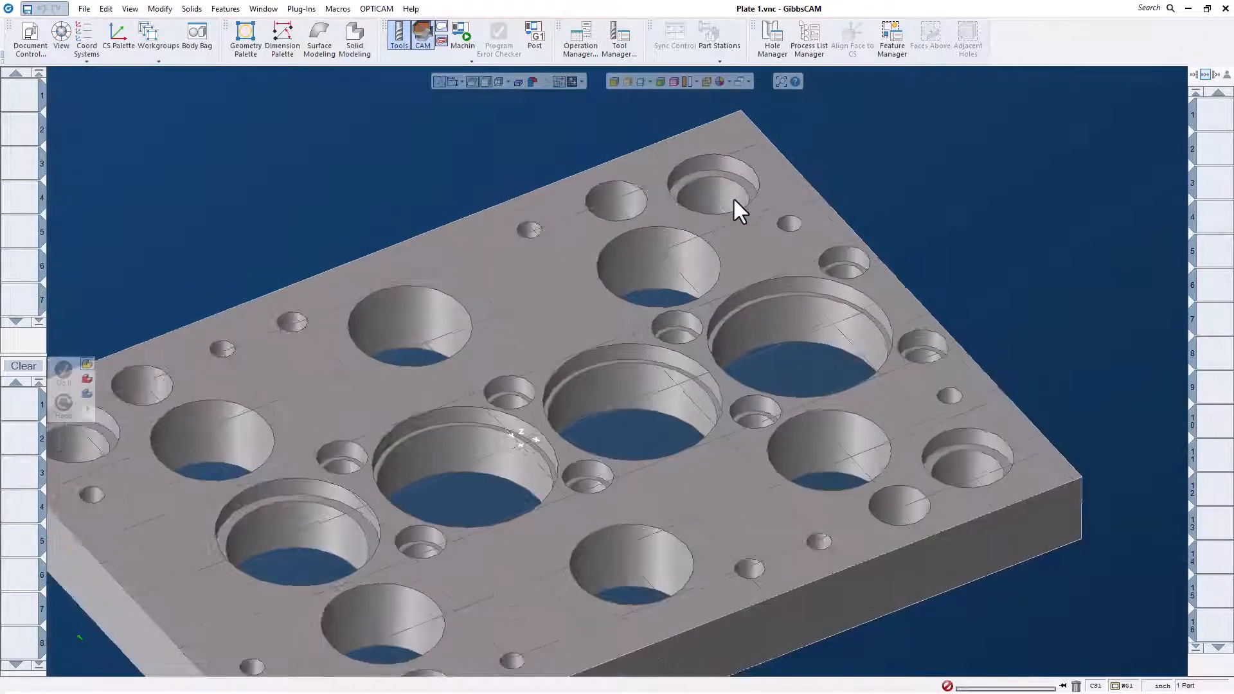
{"action": "scroll", "coordinate": [850, 244], "scroll_direction": "down", "scroll_amount": 1}
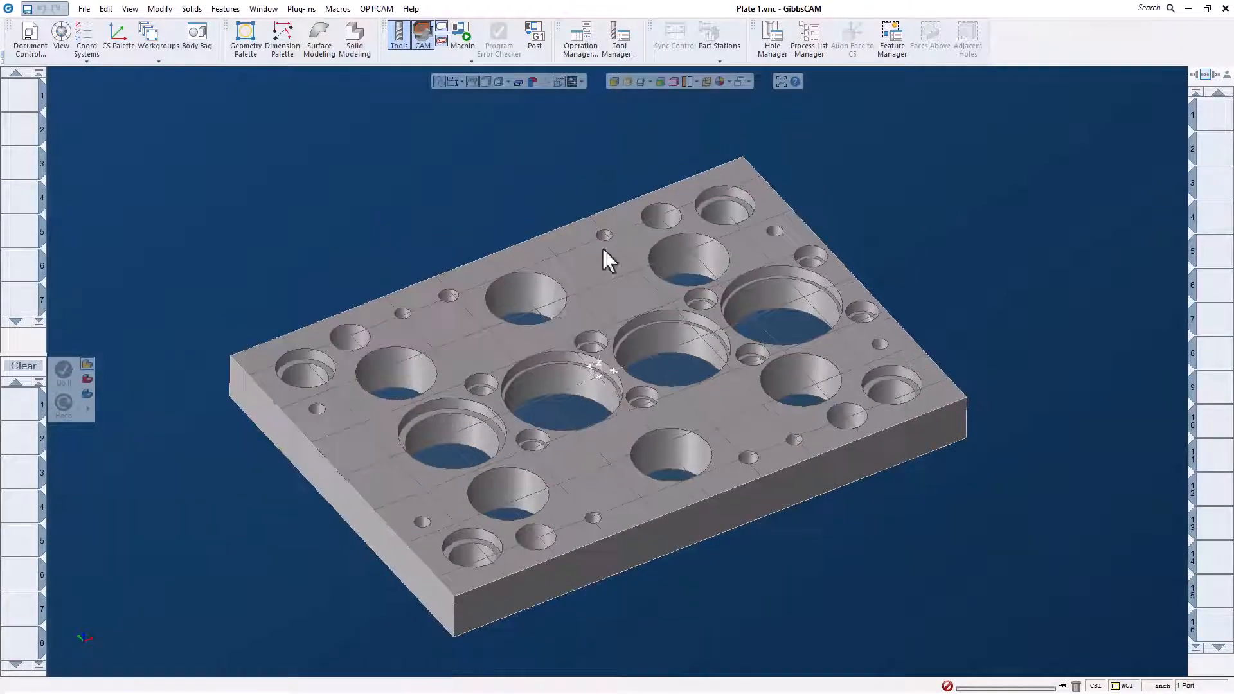
- Recognize the plate's holes with Run AFR in Hole Manager, auto-group them, and enlarge the dialog to show the full group list
{"action": "left_click", "coordinate": [600, 249]}
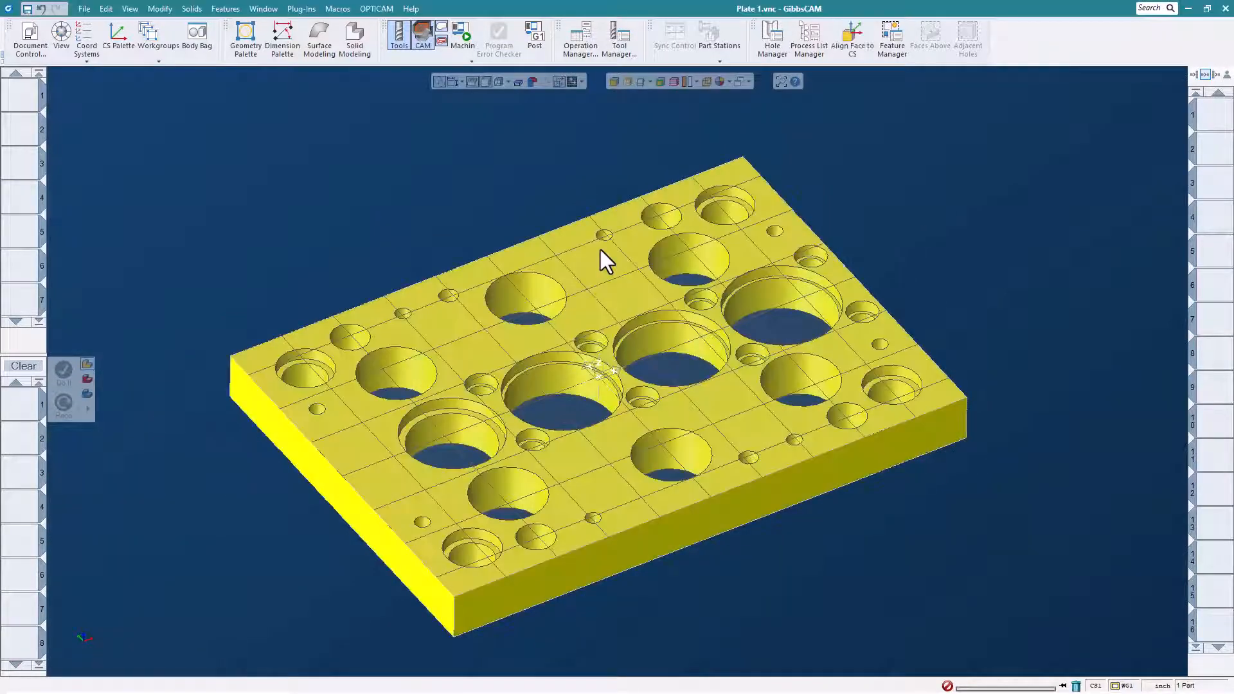
{"action": "left_click", "coordinate": [772, 36]}
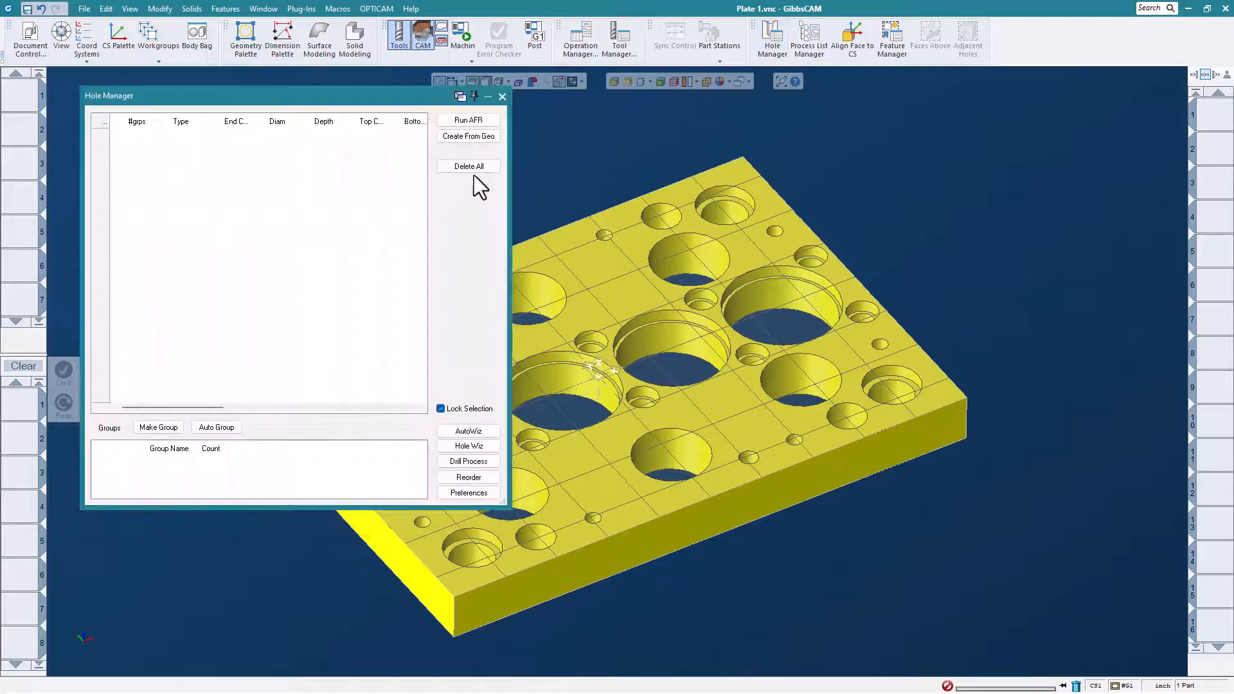
{"action": "left_click", "coordinate": [468, 120]}
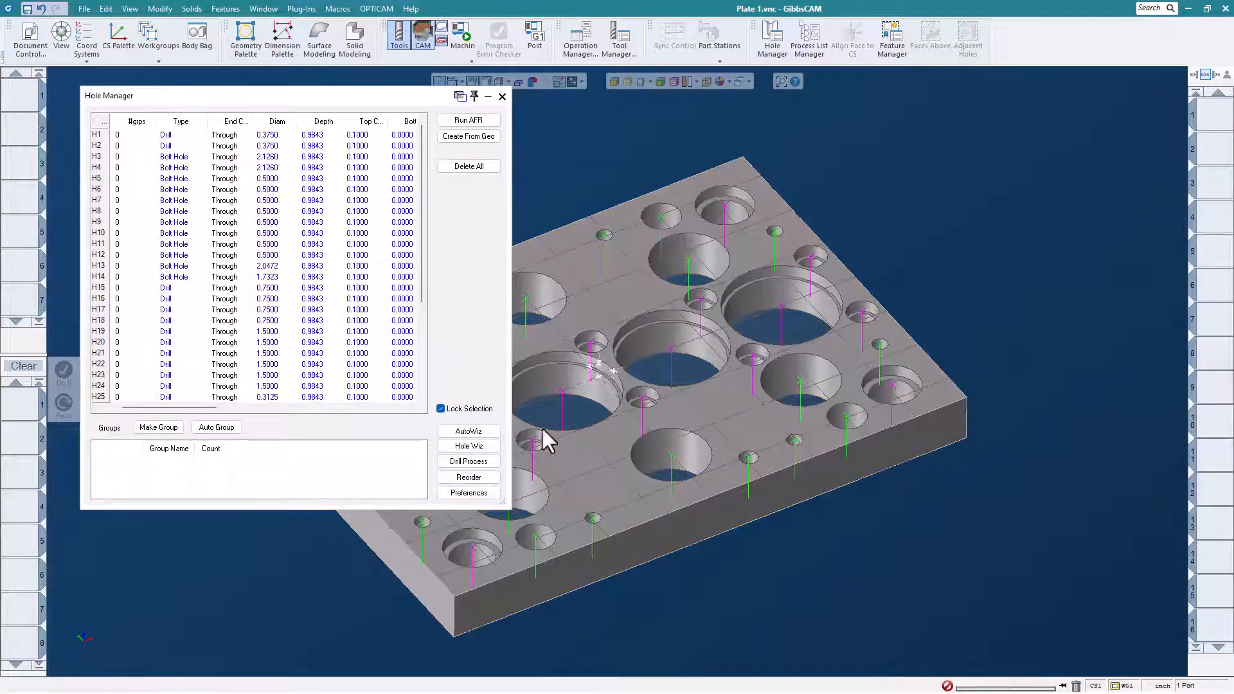
{"action": "left_click", "coordinate": [235, 429]}
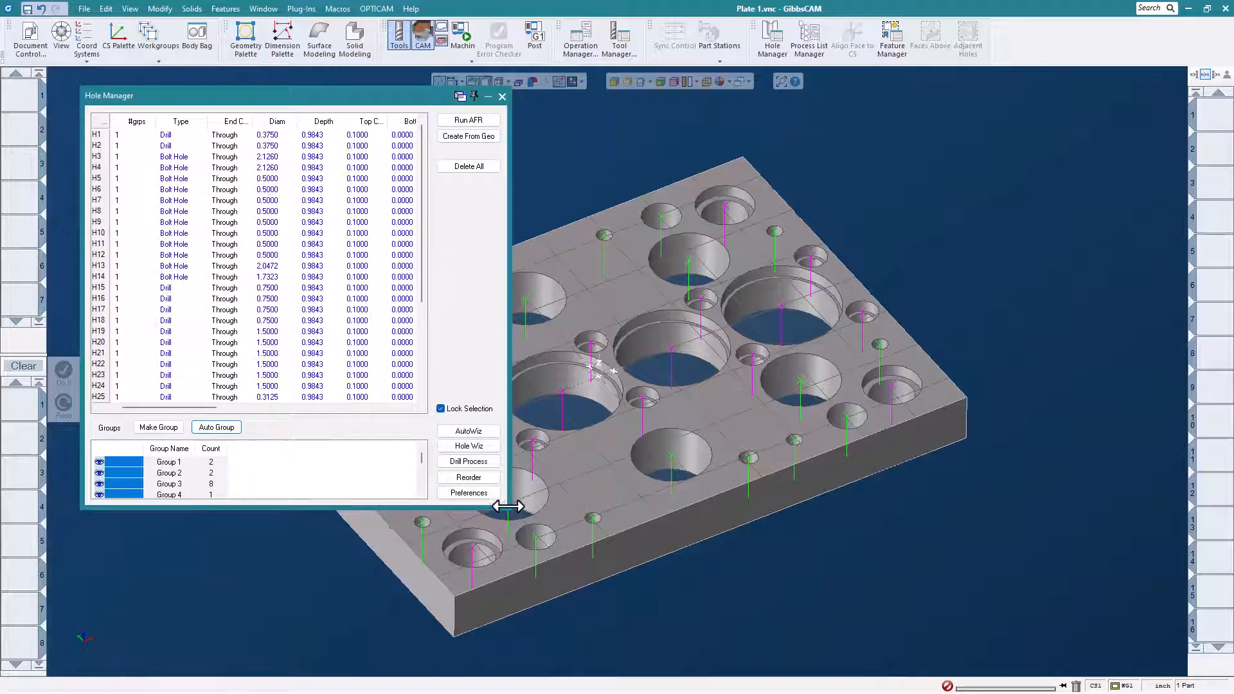
{"action": "left_click_drag", "start_coordinate": [507, 506], "coordinate": [513, 506]}
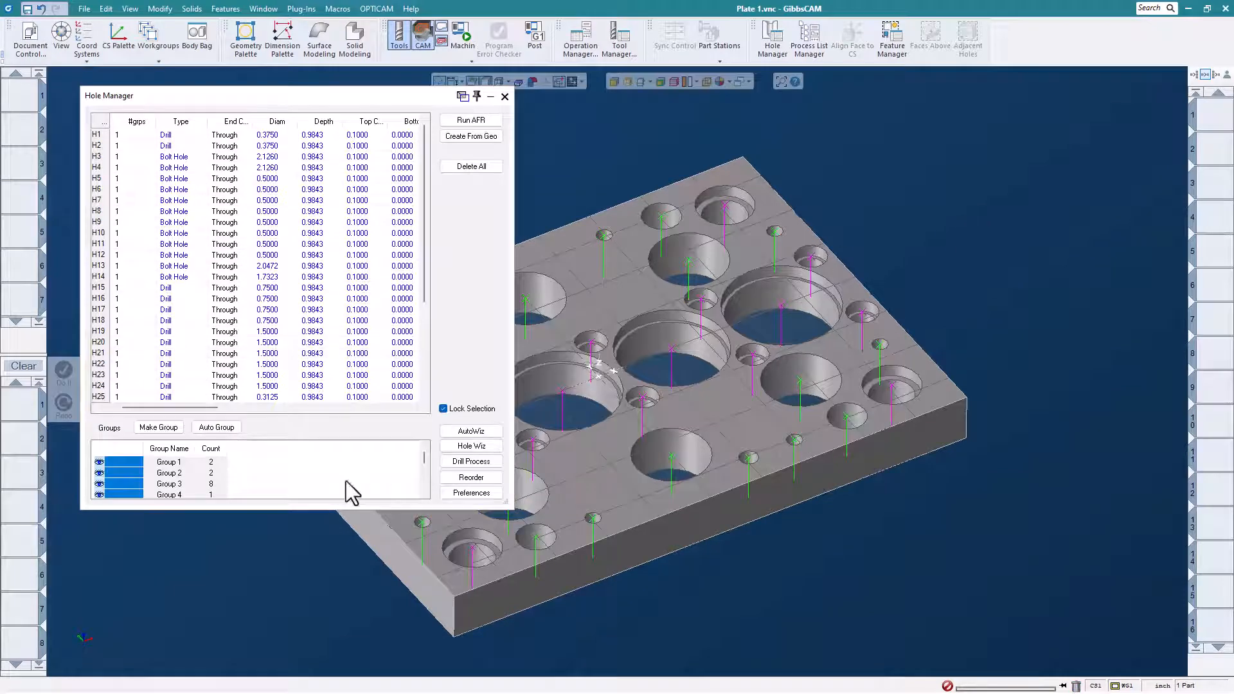
{"action": "left_click_drag", "start_coordinate": [511, 508], "coordinate": [492, 607]}
- Reorder the 0.5 diameter bolt holes of Group 3 with Planar Sort, with Show Order enabled
{"action": "left_click", "coordinate": [170, 484]}
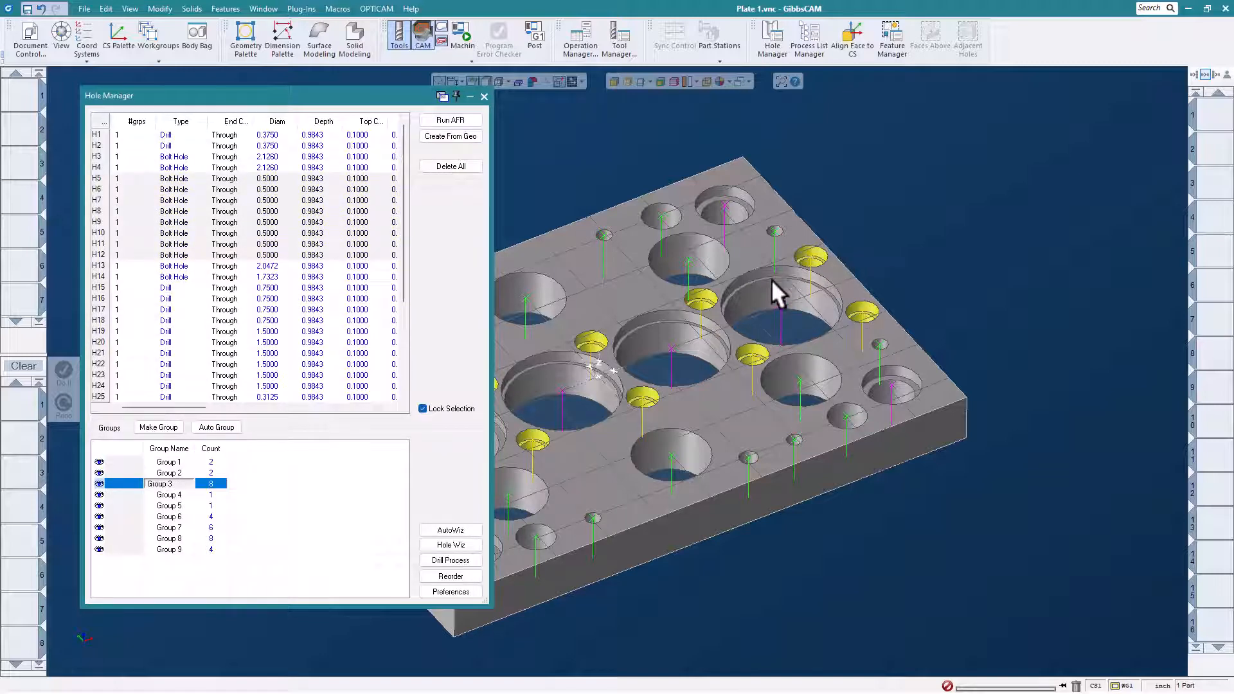
{"action": "middle_click_drag", "start_coordinate": [771, 278], "coordinate": [943, 215]}
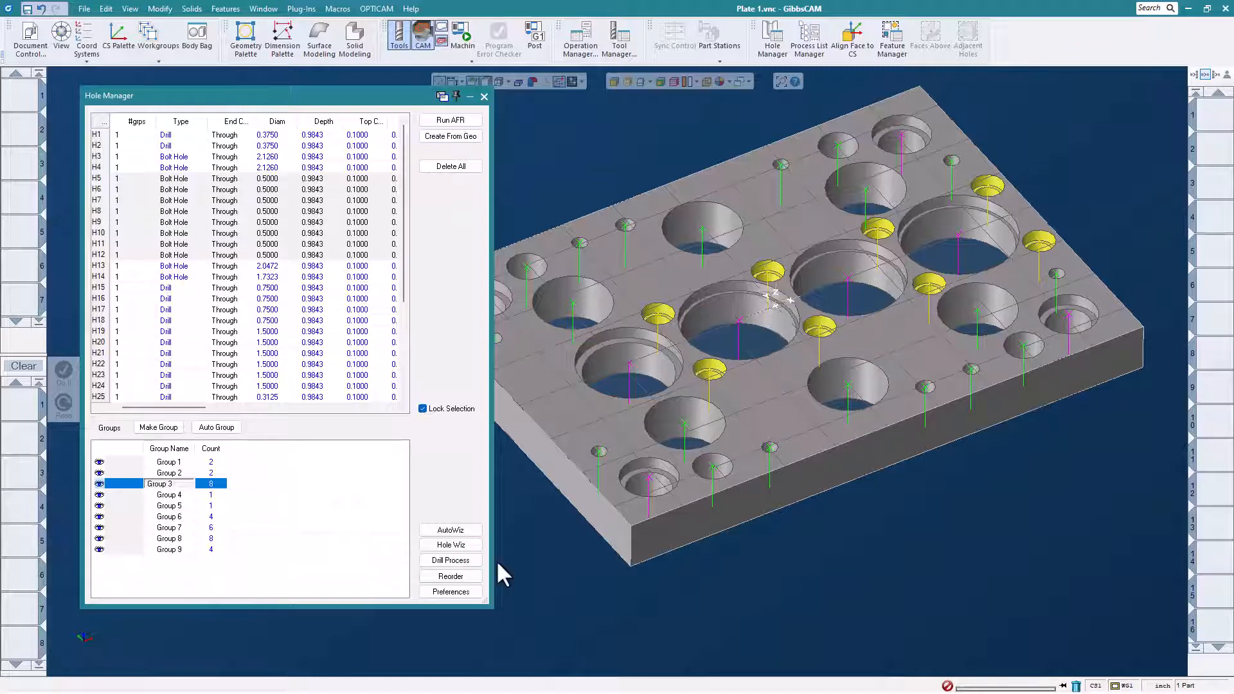
{"action": "left_click", "coordinate": [462, 576]}
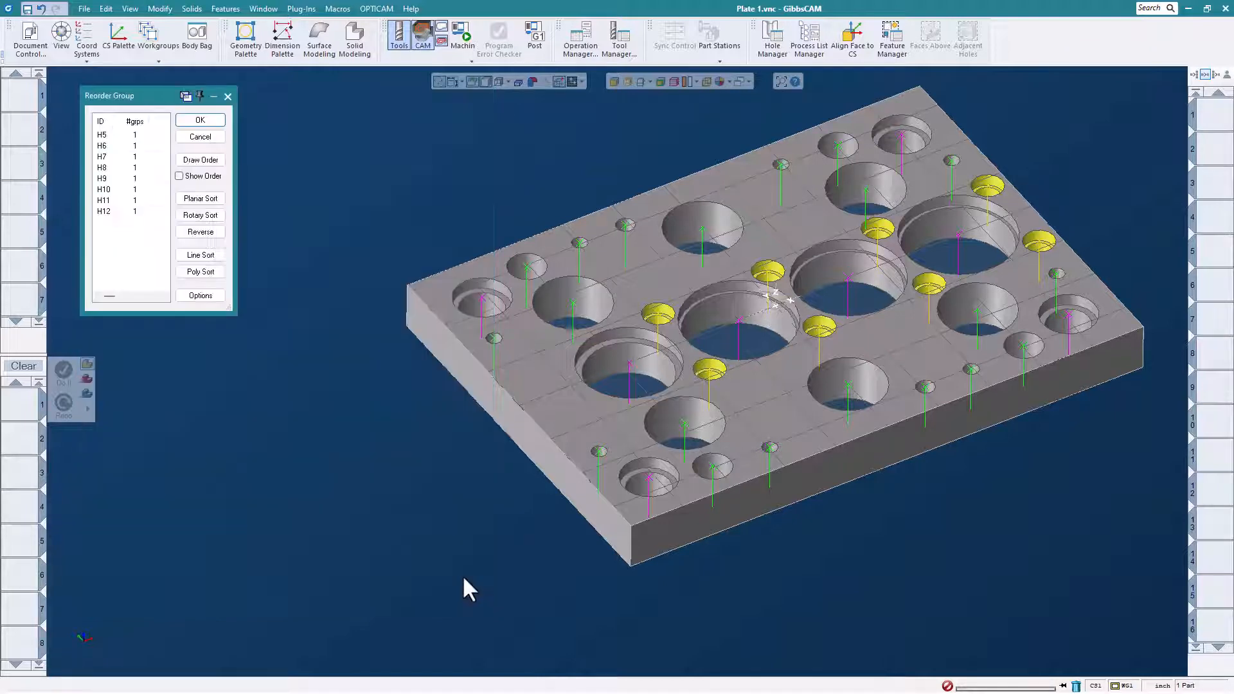
{"action": "left_click_drag", "start_coordinate": [165, 99], "coordinate": [257, 117]}
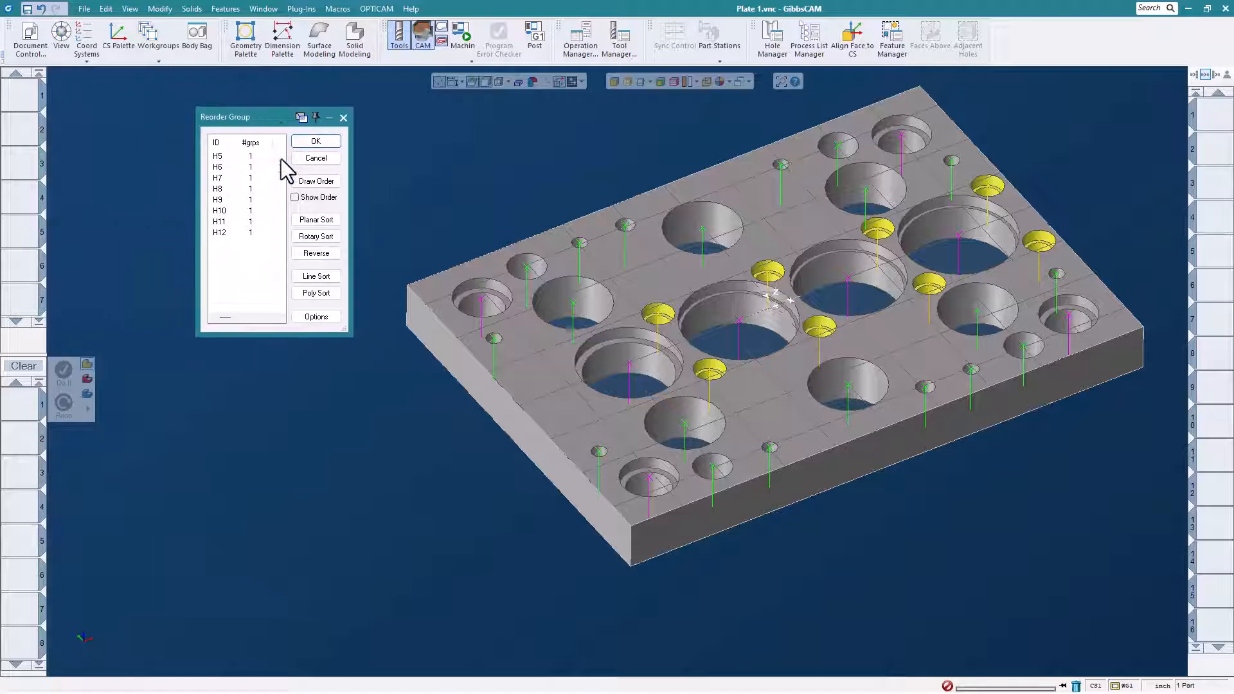
{"action": "left_click", "coordinate": [295, 198]}
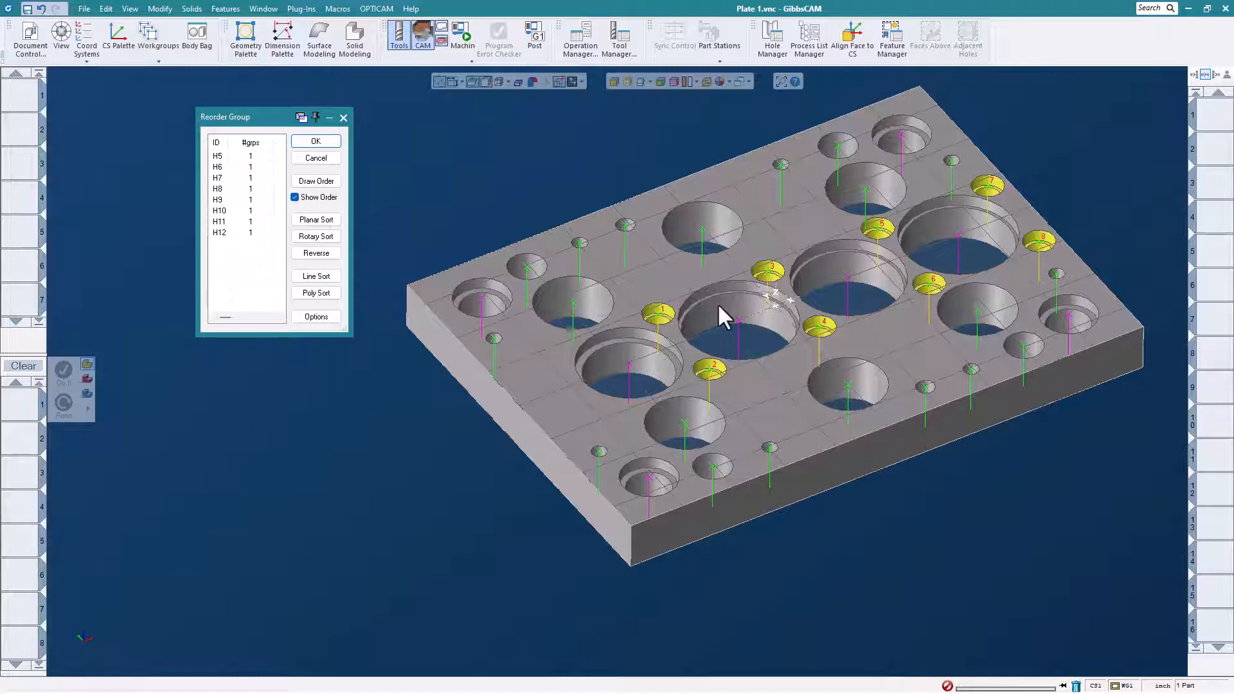
{"action": "left_click", "coordinate": [316, 220]}
{"action": "left_click", "coordinate": [687, 388]}
{"action": "left_click", "coordinate": [330, 140]}
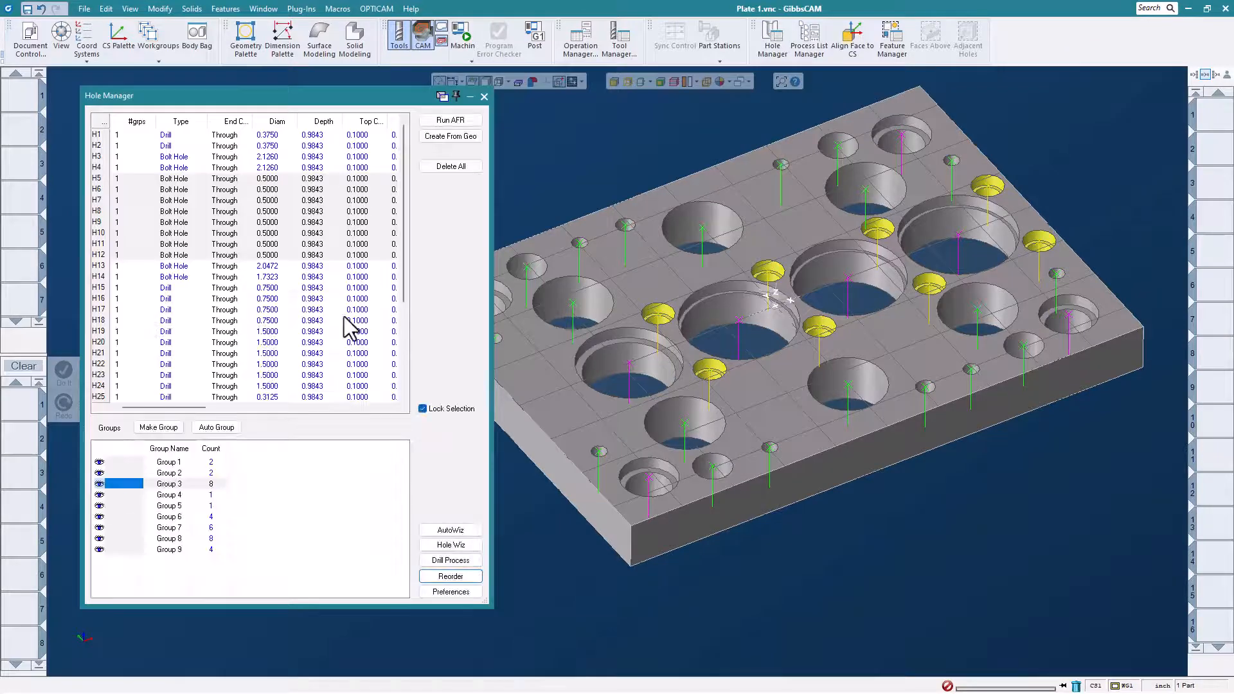
- Reorder the 0.3125 diameter drill holes of Group 8 with Planar Sort
{"action": "left_click", "coordinate": [213, 538]}
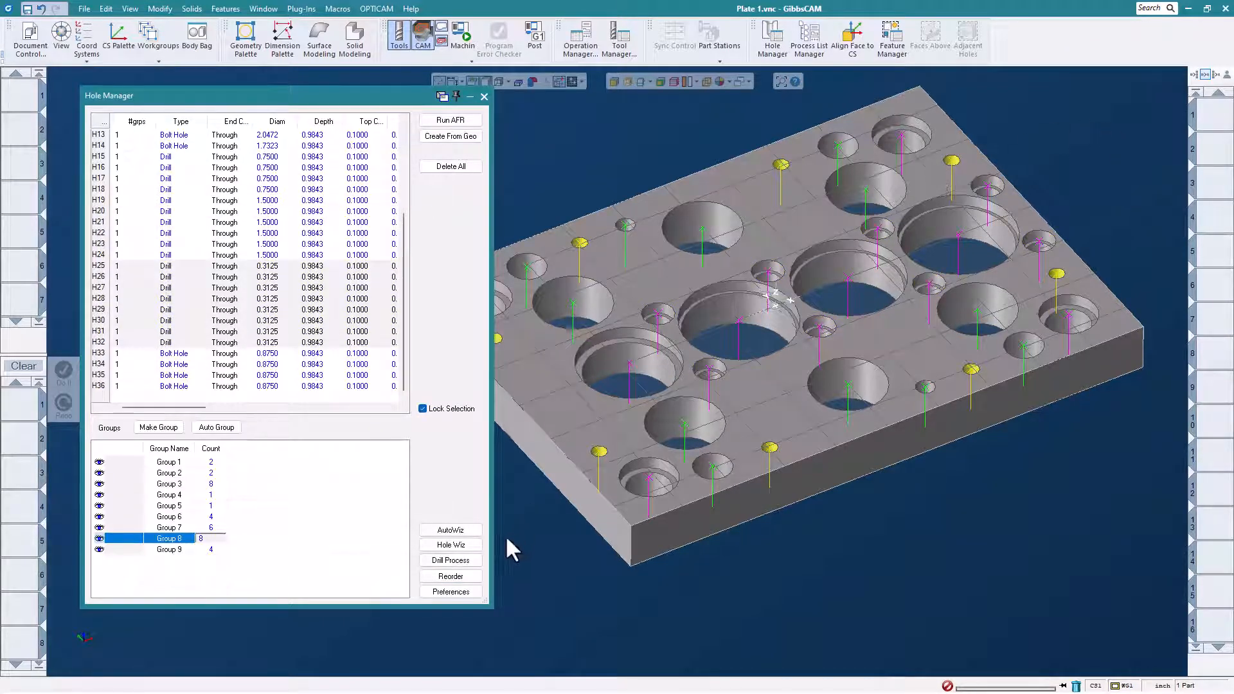
{"action": "left_click", "coordinate": [462, 577]}
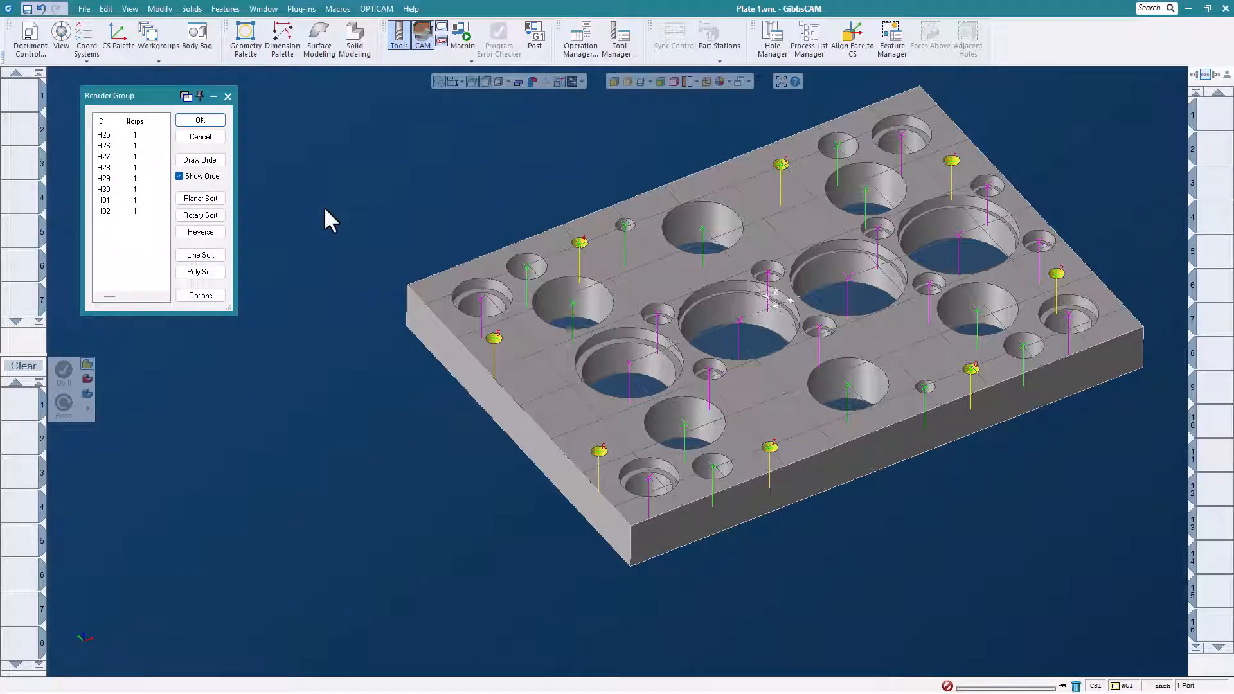
{"action": "left_click", "coordinate": [200, 199]}
{"action": "left_click", "coordinate": [688, 391]}
{"action": "left_click", "coordinate": [211, 120]}
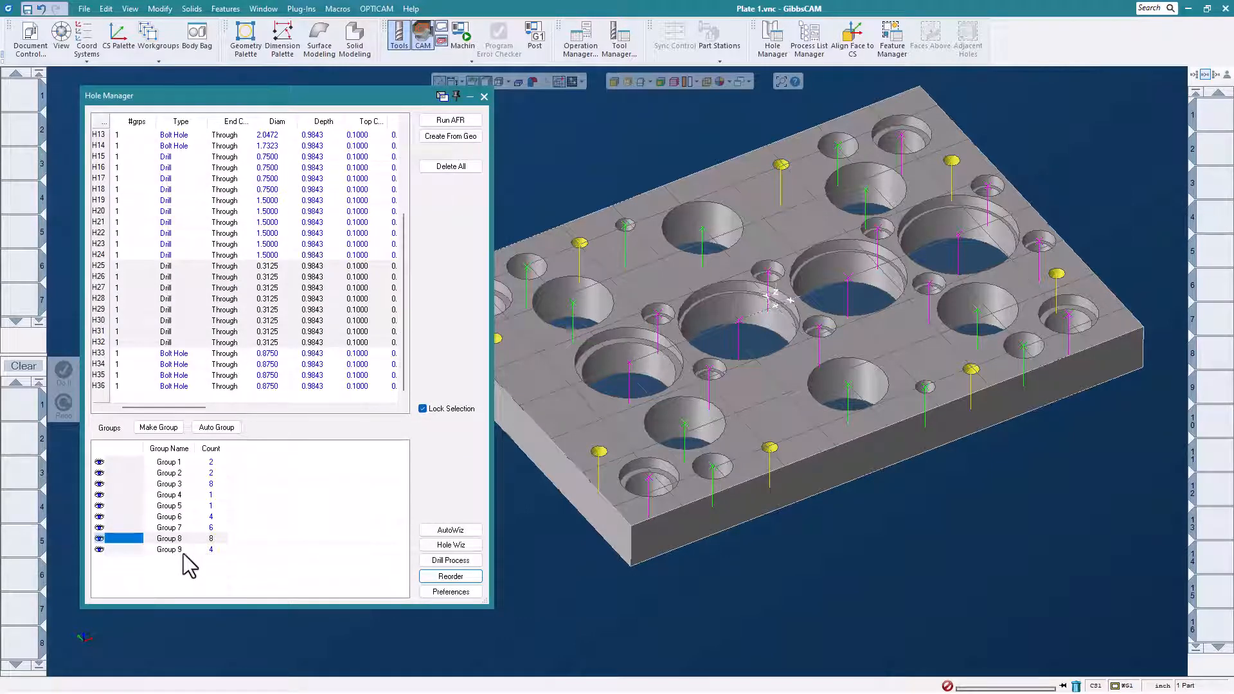
- Reorder the four 0.875 corner bolt holes of Group 9 with Planar Sort and close Hole Manager
{"action": "left_click", "coordinate": [212, 517]}
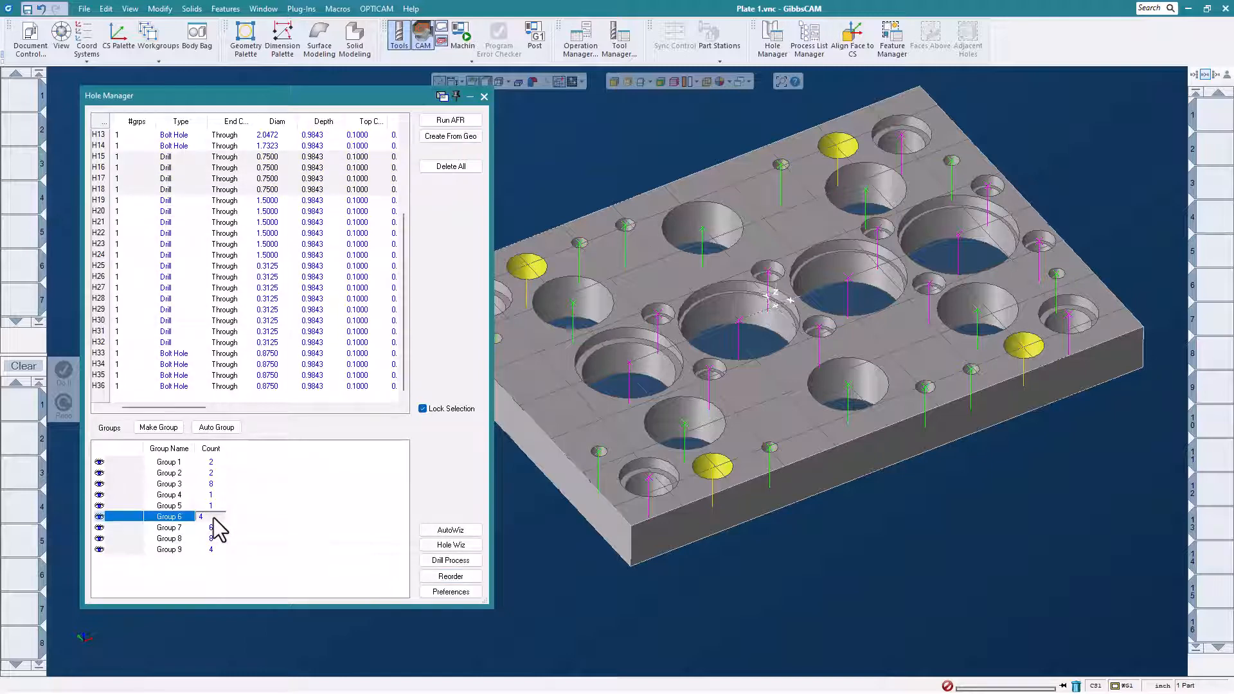
{"action": "left_click", "coordinate": [220, 506]}
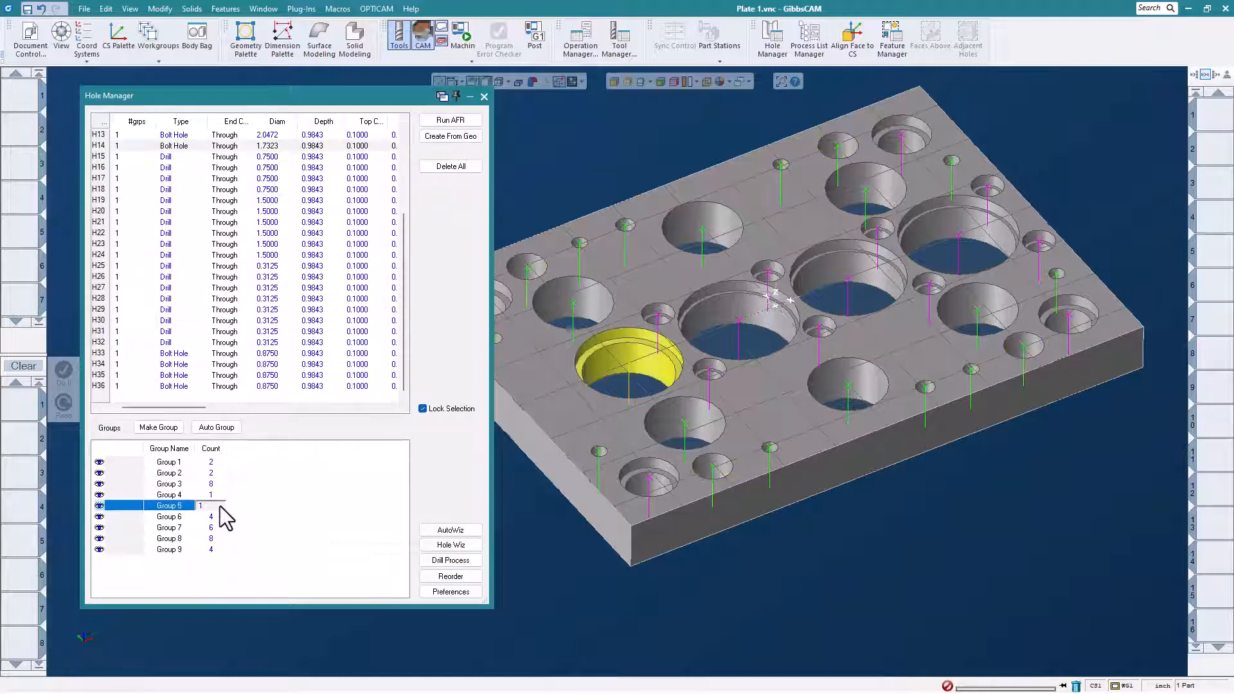
{"action": "left_click", "coordinate": [217, 551]}
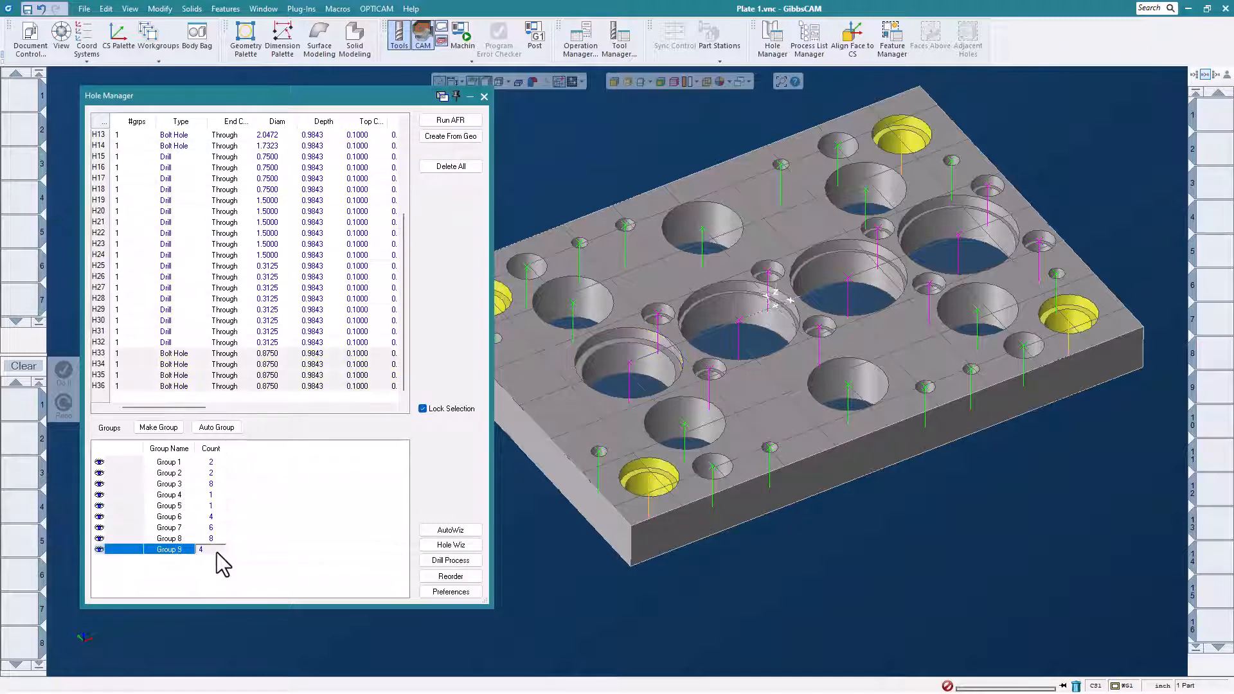
{"action": "left_click", "coordinate": [447, 577]}
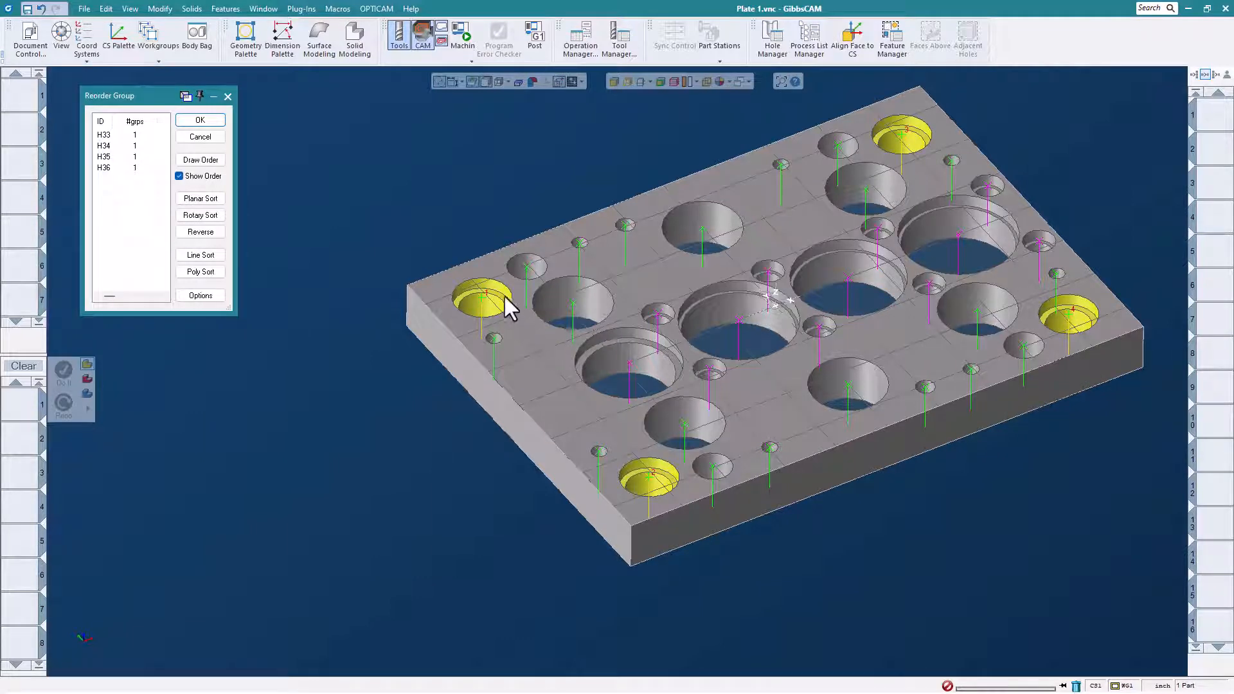
{"action": "left_click", "coordinate": [201, 199]}
{"action": "left_click", "coordinate": [688, 390]}
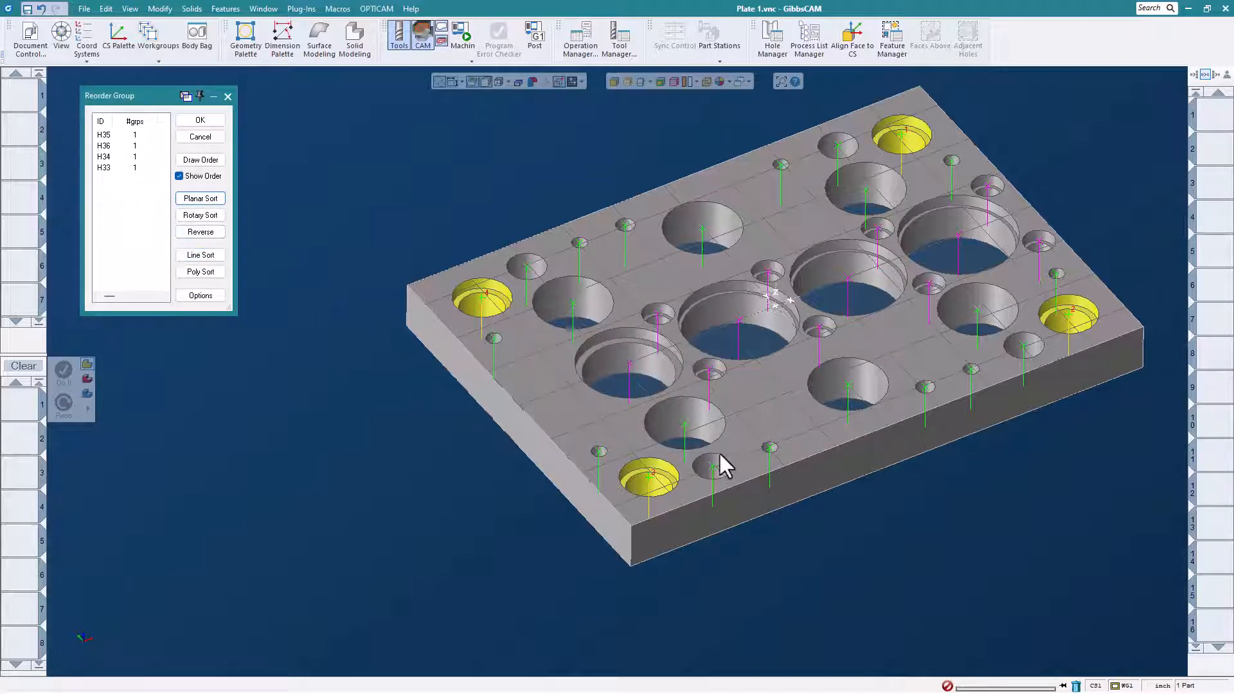
{"action": "left_click", "coordinate": [201, 120]}
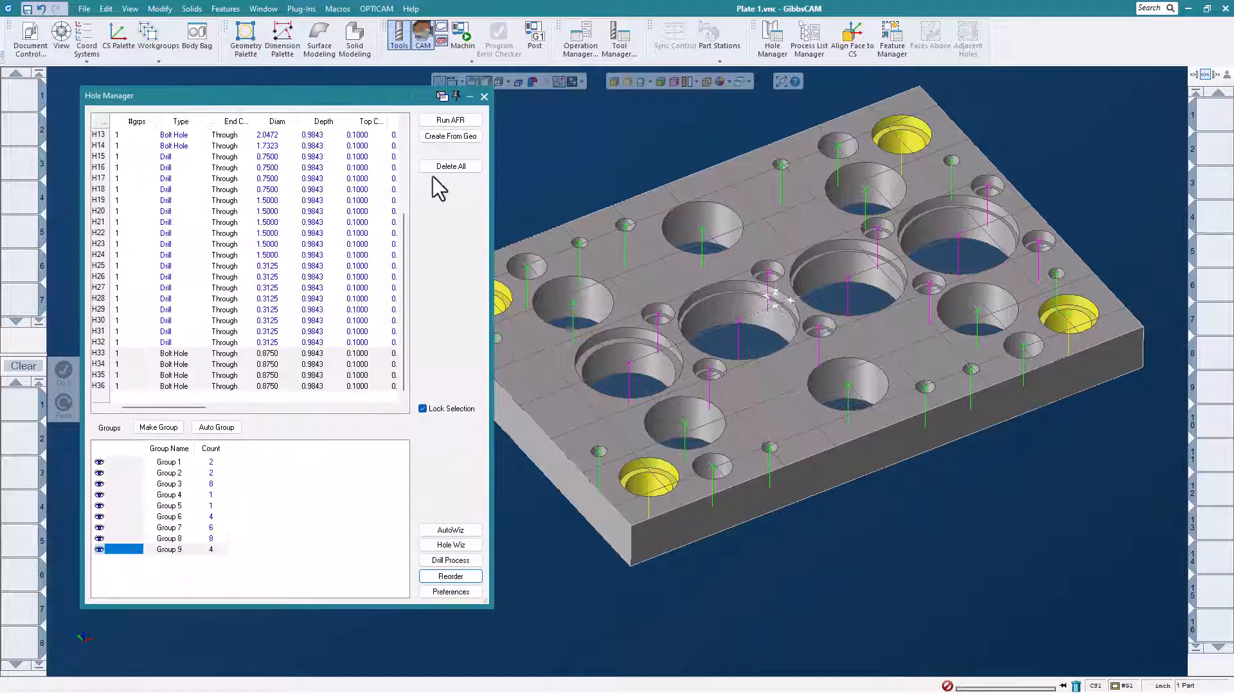
{"action": "left_click", "coordinate": [485, 95]}
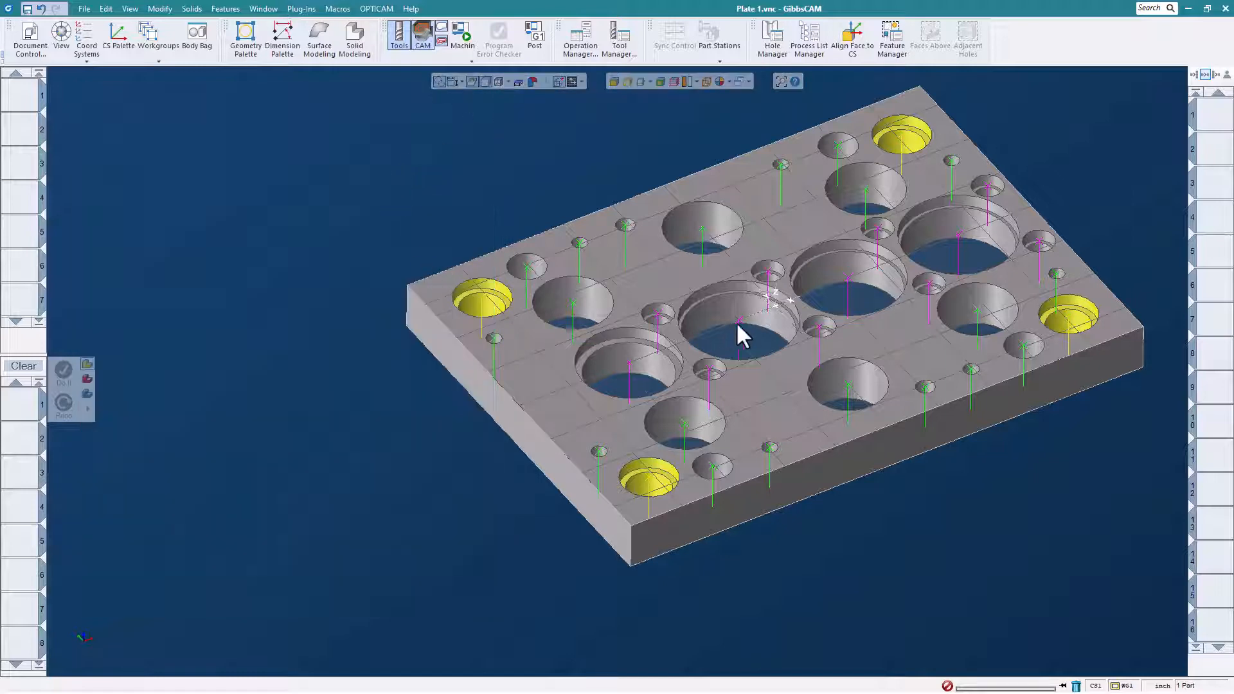
- Select the whole hole Group 3 on the model, starting from one of its small counterbored holes
{"action": "middle_click_drag", "start_coordinate": [782, 276], "coordinate": [680, 289]}
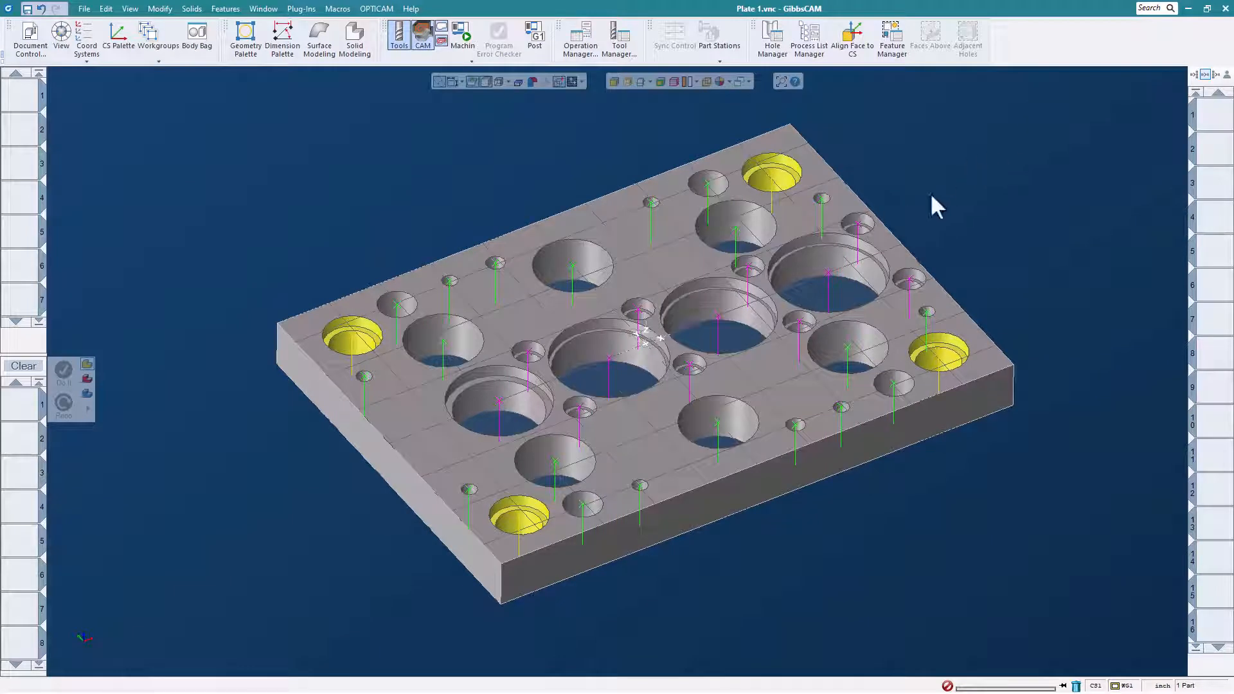
{"action": "right_click", "coordinate": [857, 223]}
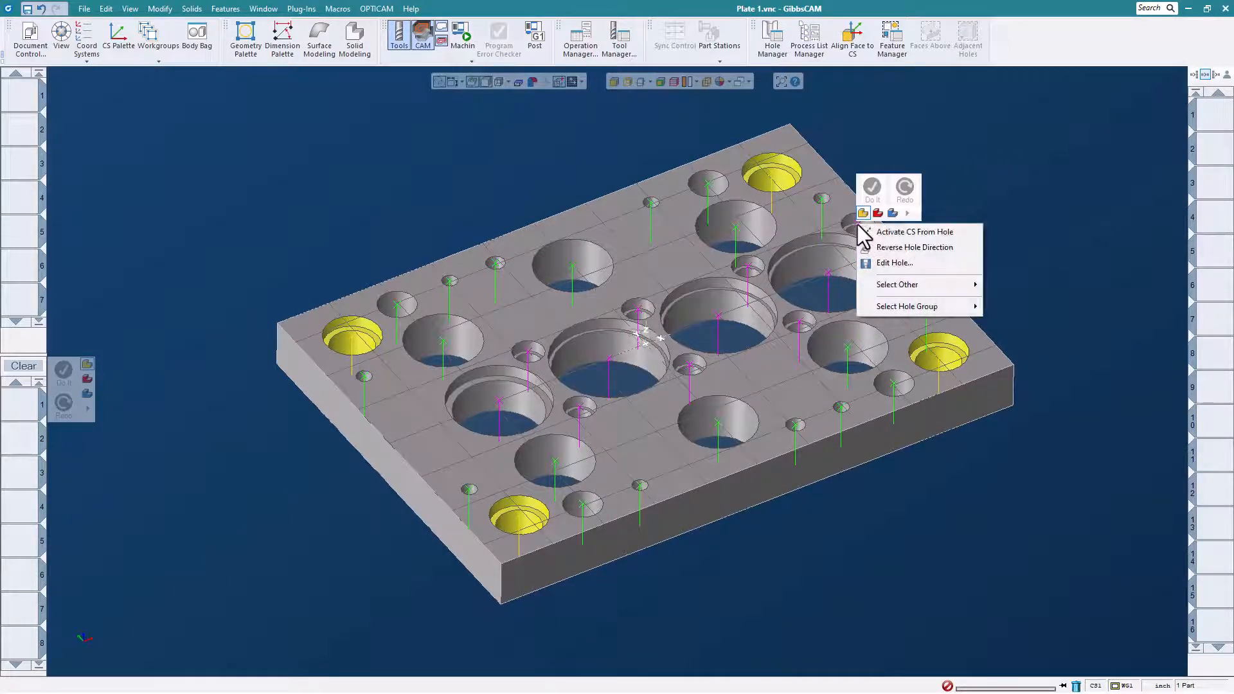
{"action": "left_click", "coordinate": [998, 217]}
{"action": "left_click", "coordinate": [858, 222]}
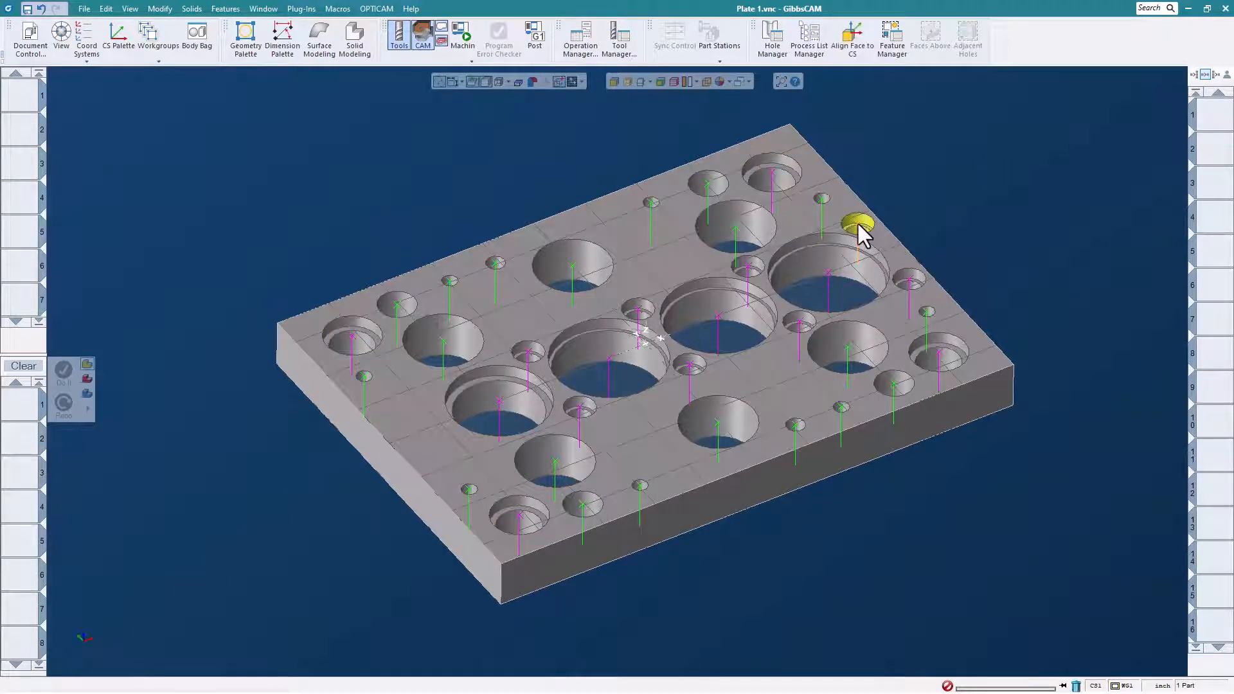
{"action": "right_click", "coordinate": [857, 221]}
{"action": "mouse_move", "coordinate": [908, 303]}
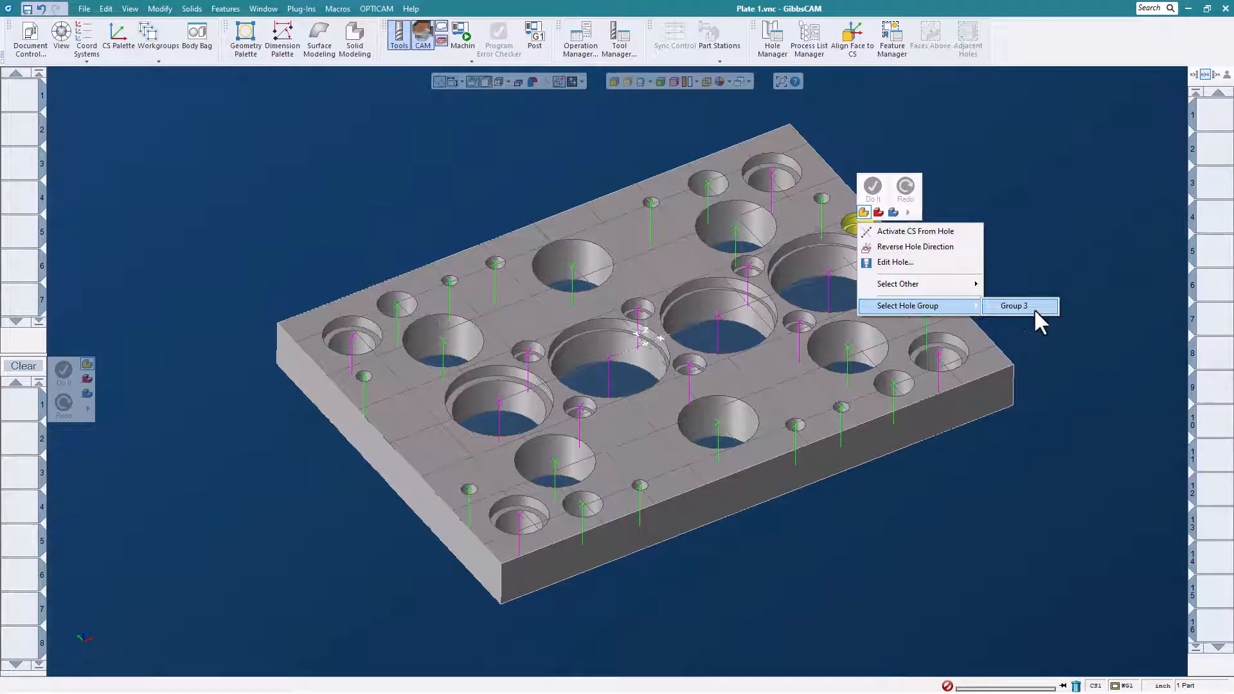
{"action": "left_click", "coordinate": [1036, 307]}
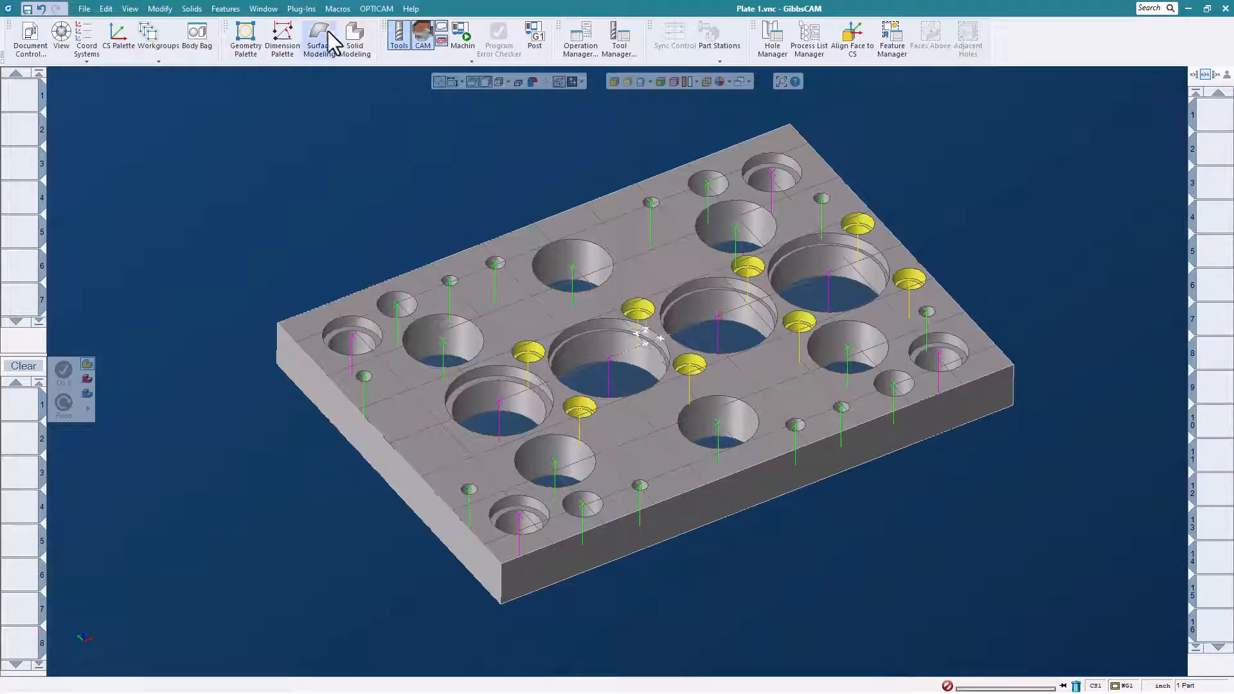
- Run the hole machining macro on the selected Group 3 holes to generate their tools and operations
{"action": "left_click", "coordinate": [337, 8]}
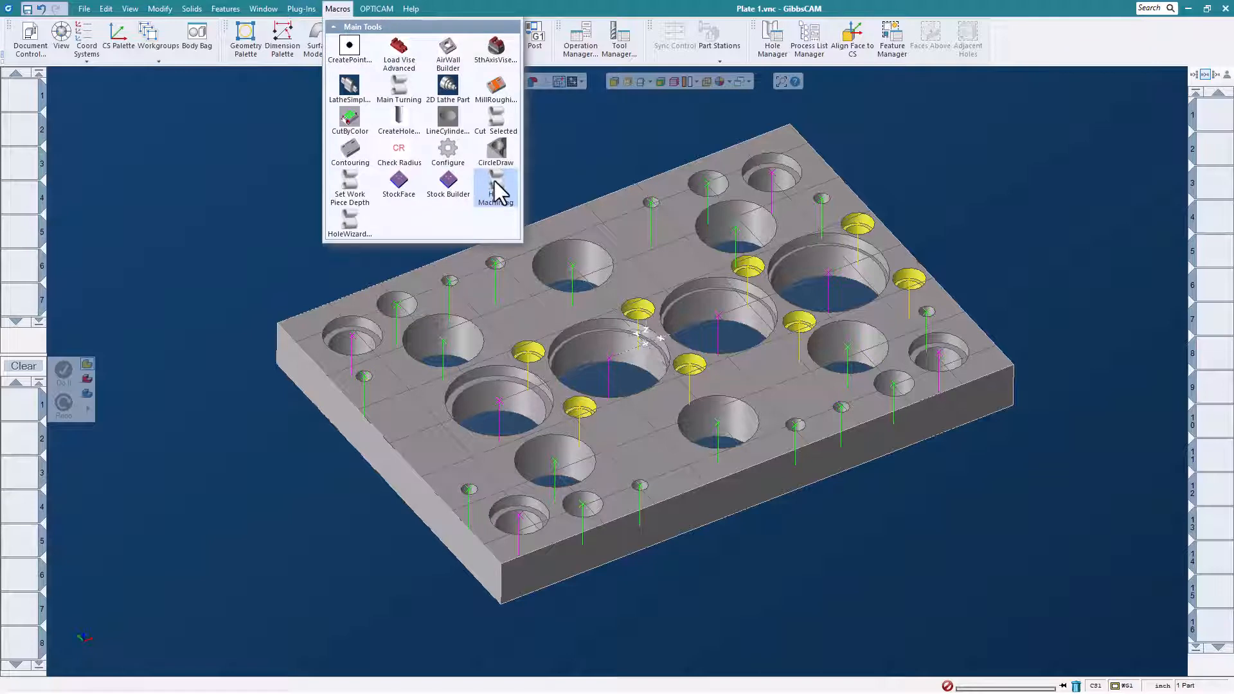
{"action": "left_click", "coordinate": [493, 182]}
{"action": "left_click", "coordinate": [658, 392]}
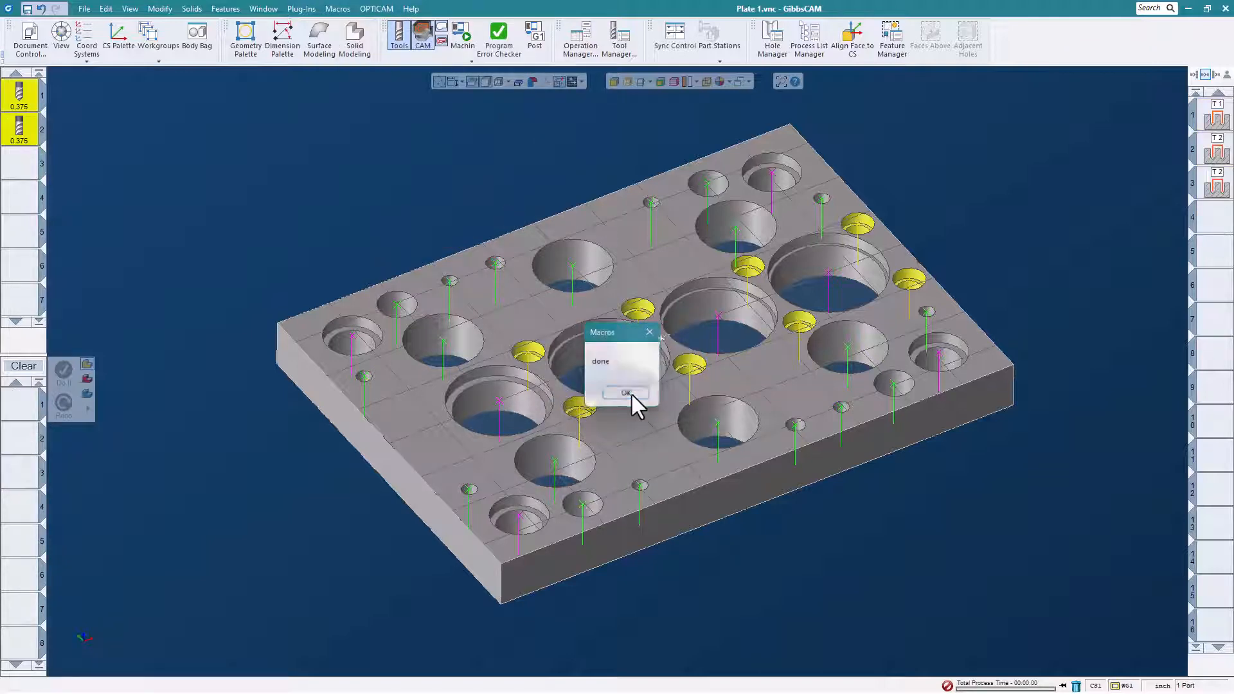
{"action": "left_click", "coordinate": [631, 393]}
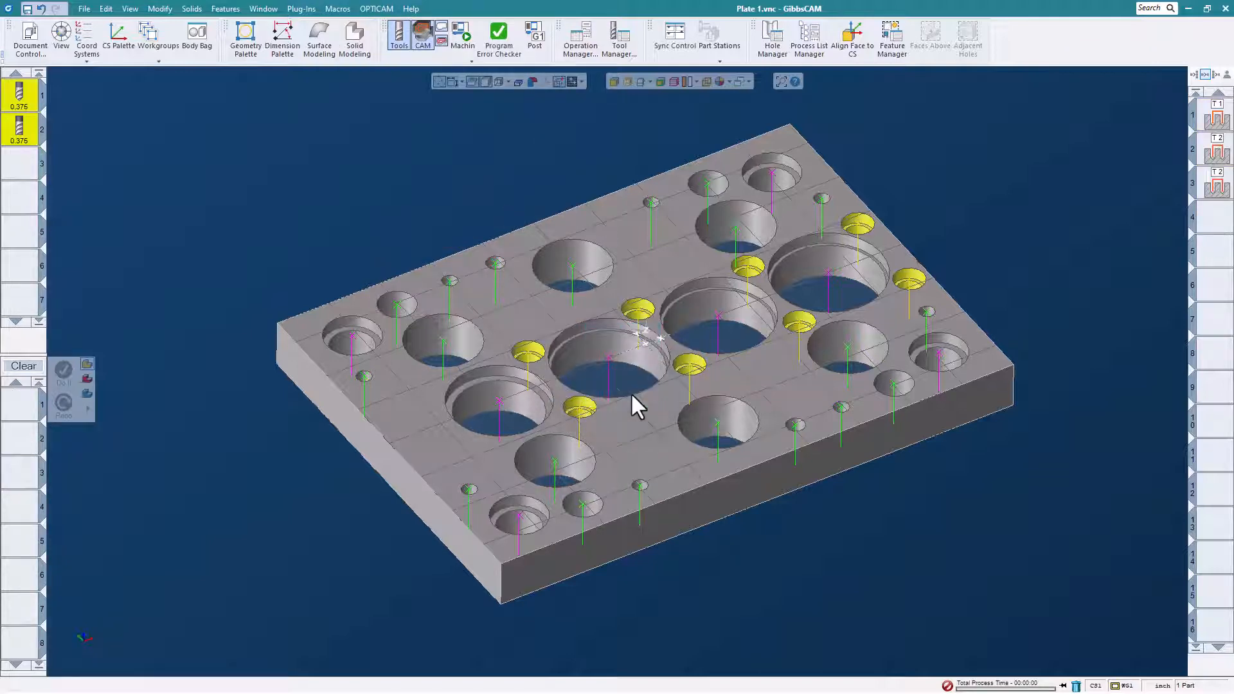
- Recall the Group 3 hole operations to show their toolpaths, and select the whole Group 9 of corner holes on the model
{"action": "double_click", "coordinate": [1214, 118]}
{"action": "middle_click_drag", "start_coordinate": [964, 175], "coordinate": [938, 198]}
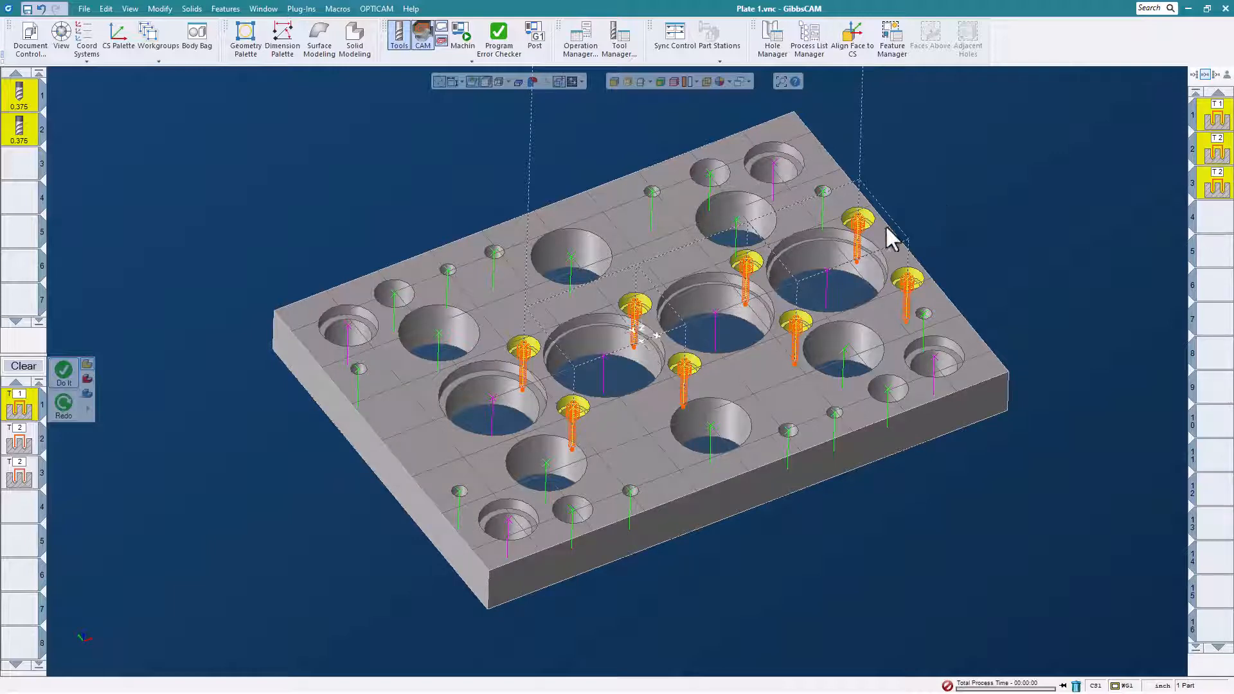
{"action": "left_click", "coordinate": [772, 164]}
{"action": "right_click", "coordinate": [772, 164]}
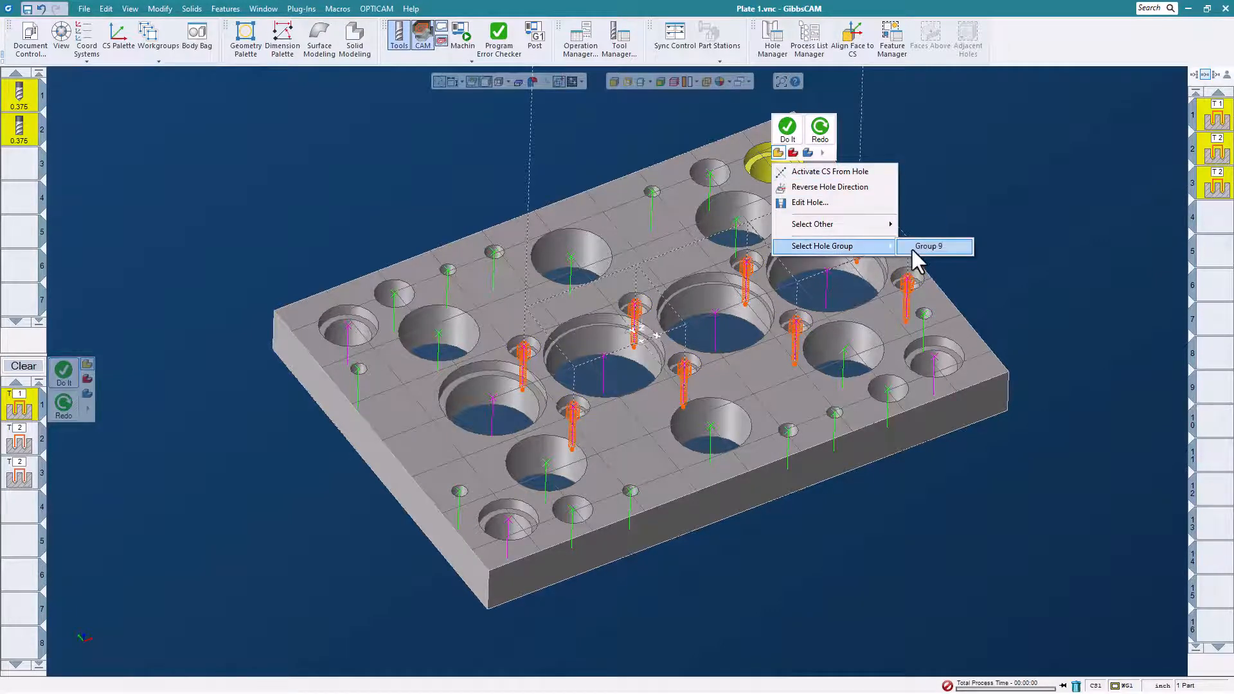
{"action": "left_click", "coordinate": [932, 248]}
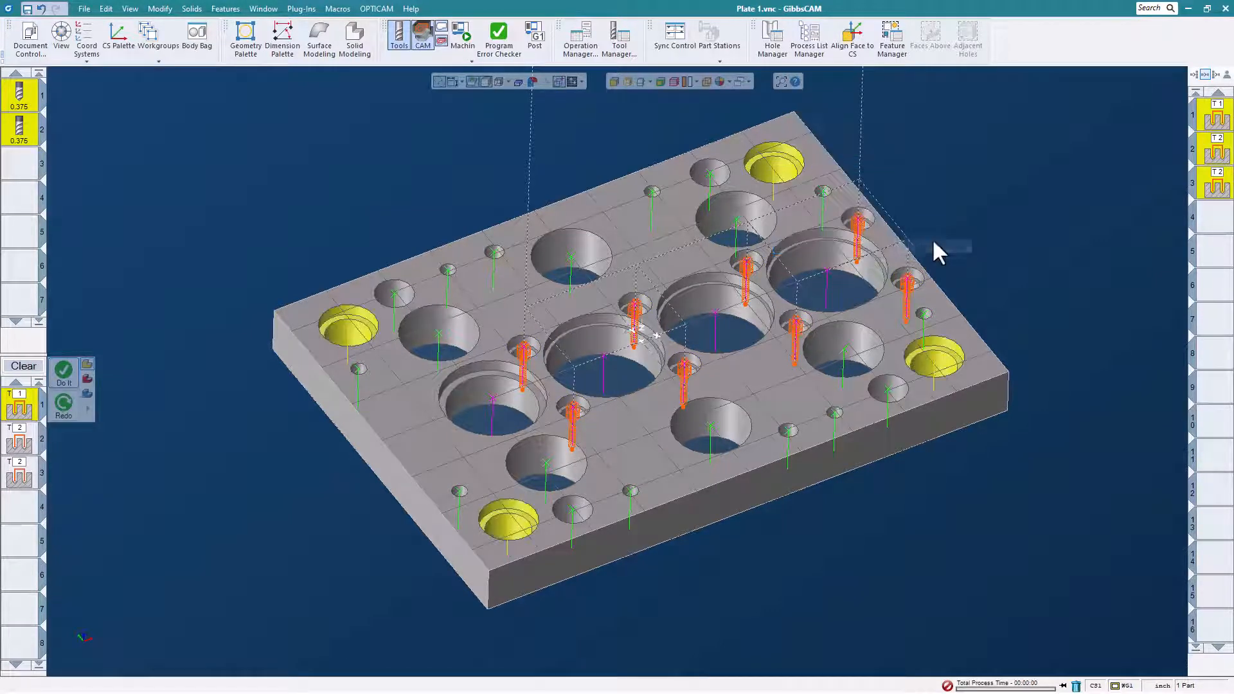
- Run the Hole Machining macro on the Group 9 corner holes and recall the generated operations to show their toolpaths
{"action": "left_click", "coordinate": [337, 11]}
{"action": "left_click", "coordinate": [498, 189]}
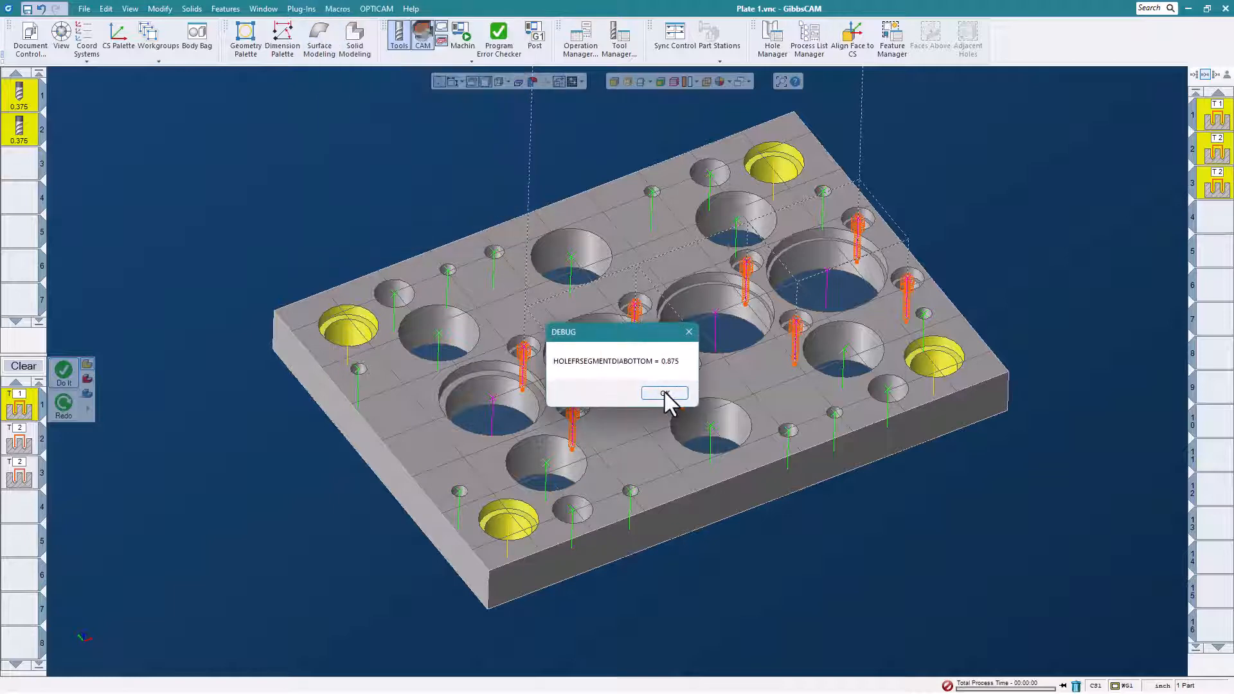
{"action": "left_click", "coordinate": [668, 403]}
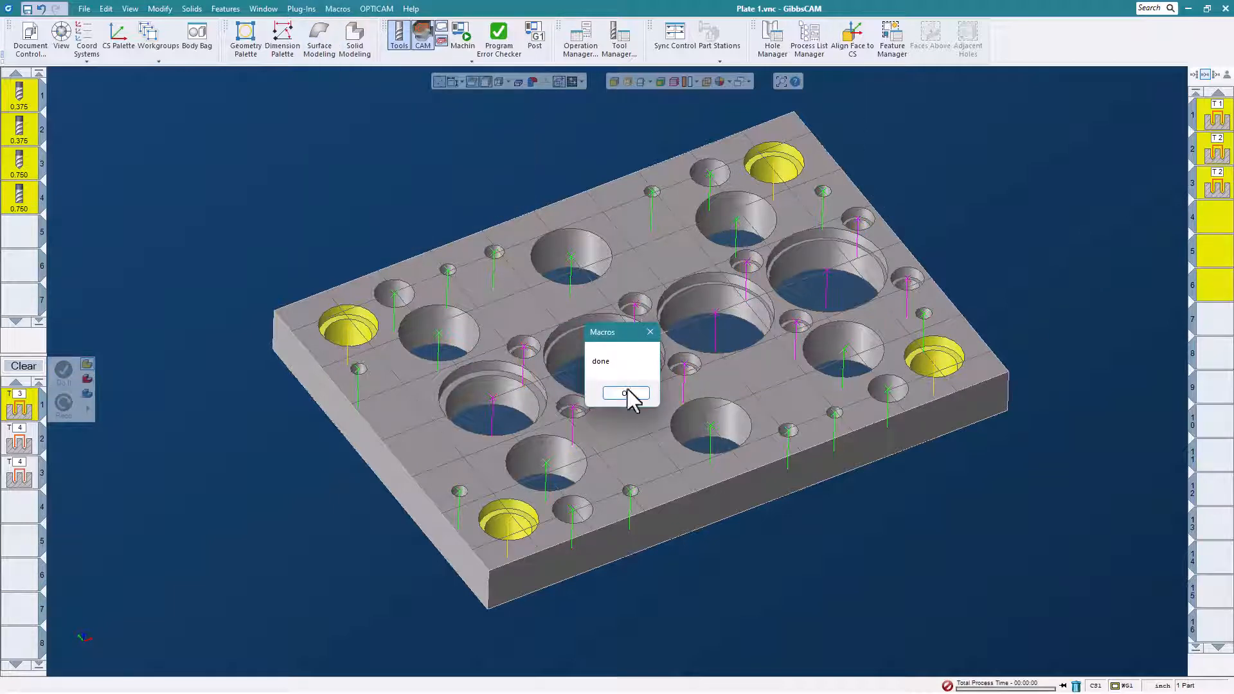
{"action": "left_click", "coordinate": [623, 393]}
{"action": "double_click", "coordinate": [1212, 222]}
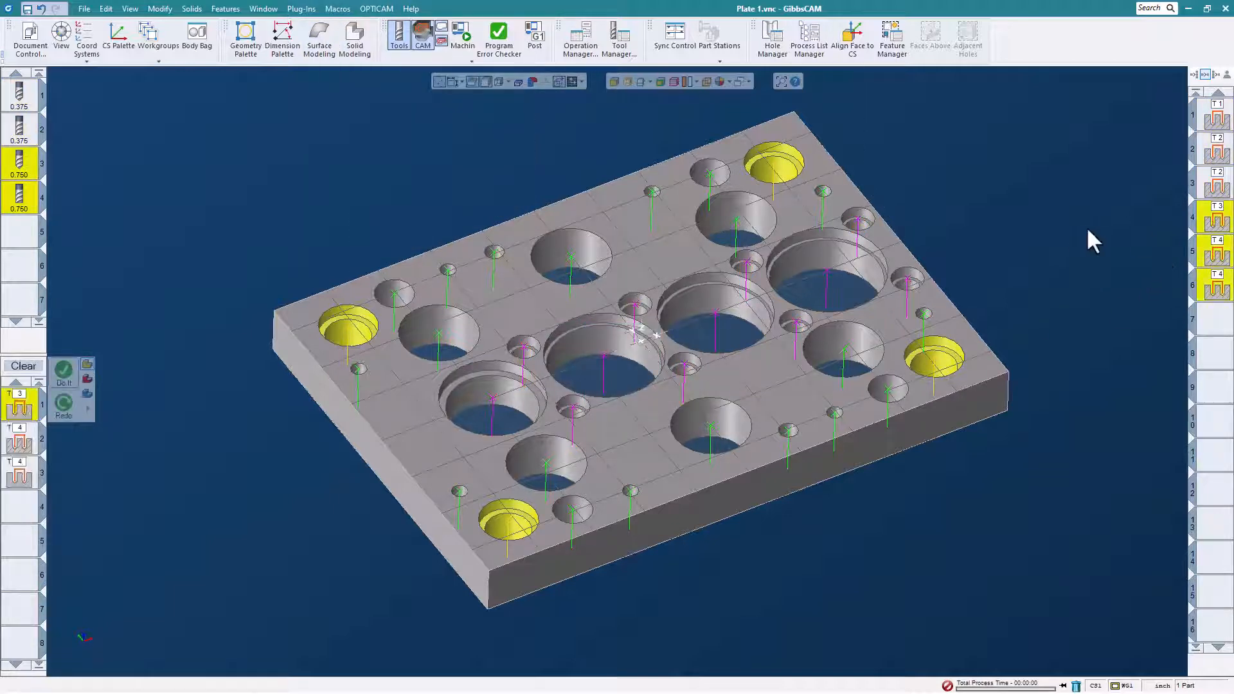
{"action": "mouse_move", "coordinate": [1022, 212]}
{"action": "middle_mouse_down"}
{"action": "mouse_move", "coordinate": [971, 261]}
{"action": "mouse_move", "coordinate": [1038, 217]}
{"action": "middle_mouse_up"}
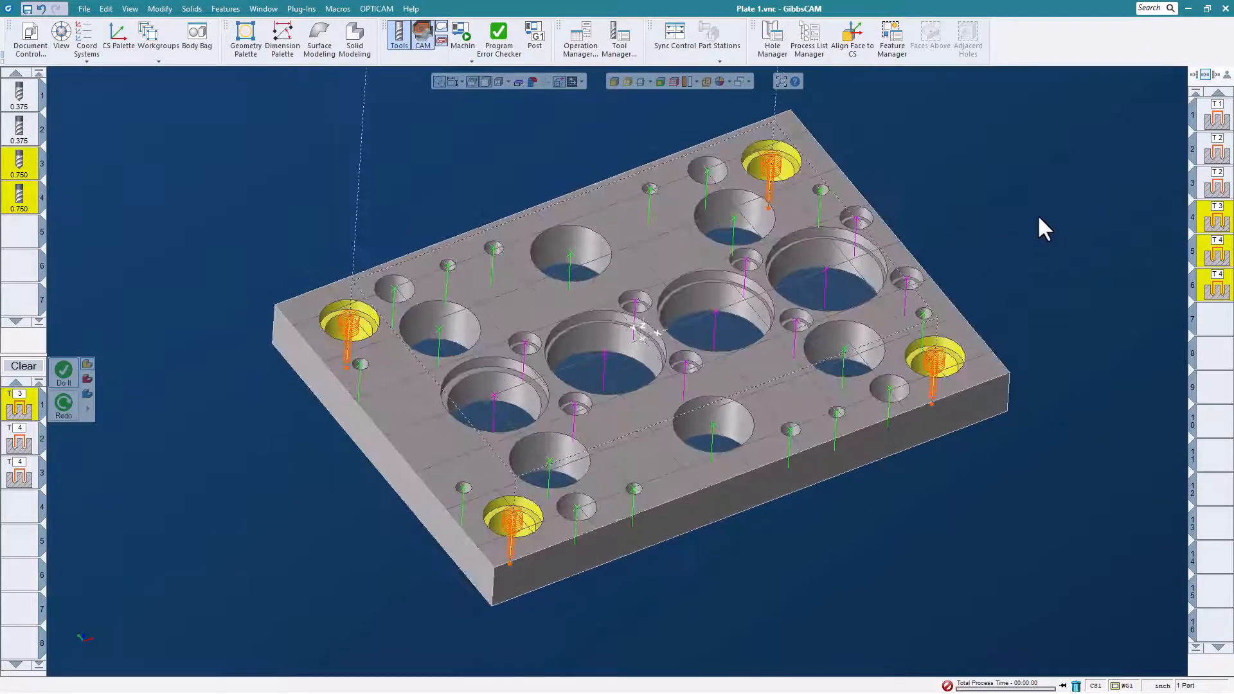
- Select the whole hole Group 8 on the model, starting from one of its small drill holes
{"action": "left_click", "coordinate": [821, 191]}
{"action": "right_click", "coordinate": [822, 191]}
{"action": "mouse_move", "coordinate": [867, 271]}
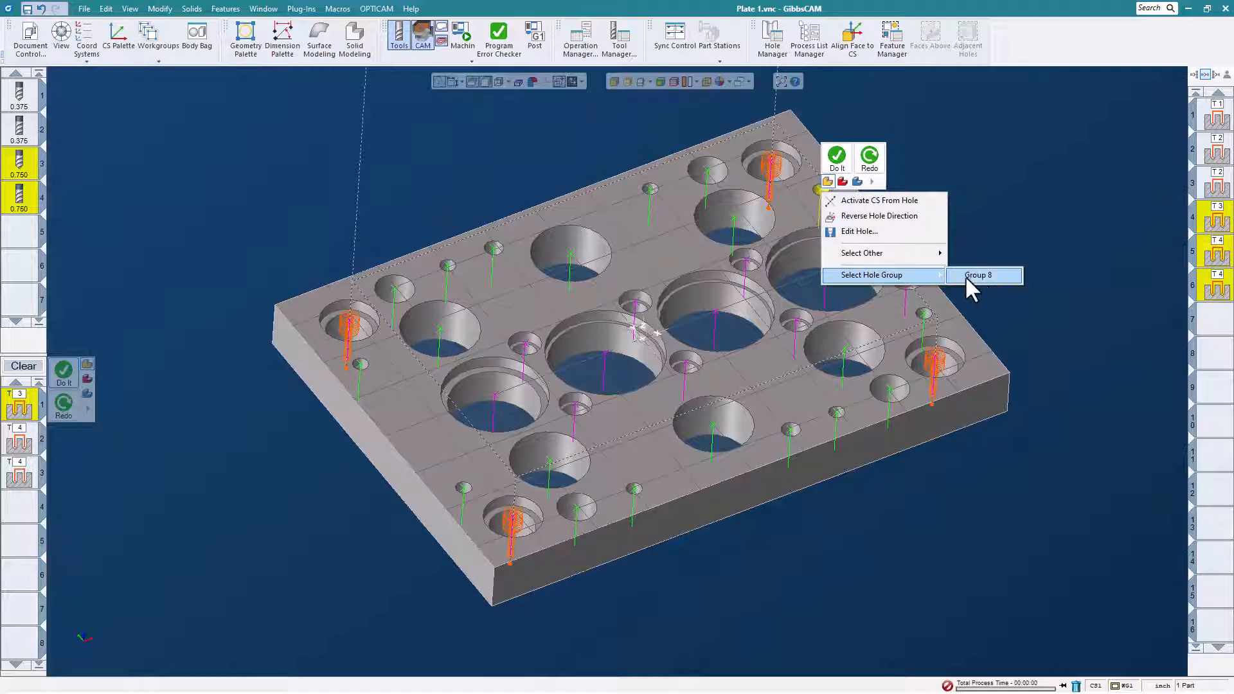
{"action": "left_click", "coordinate": [977, 275]}
- Run the Hole Machining macro on the Group 8 holes and recall the generated drilling operation to show its toolpath
{"action": "left_click", "coordinate": [337, 8]}
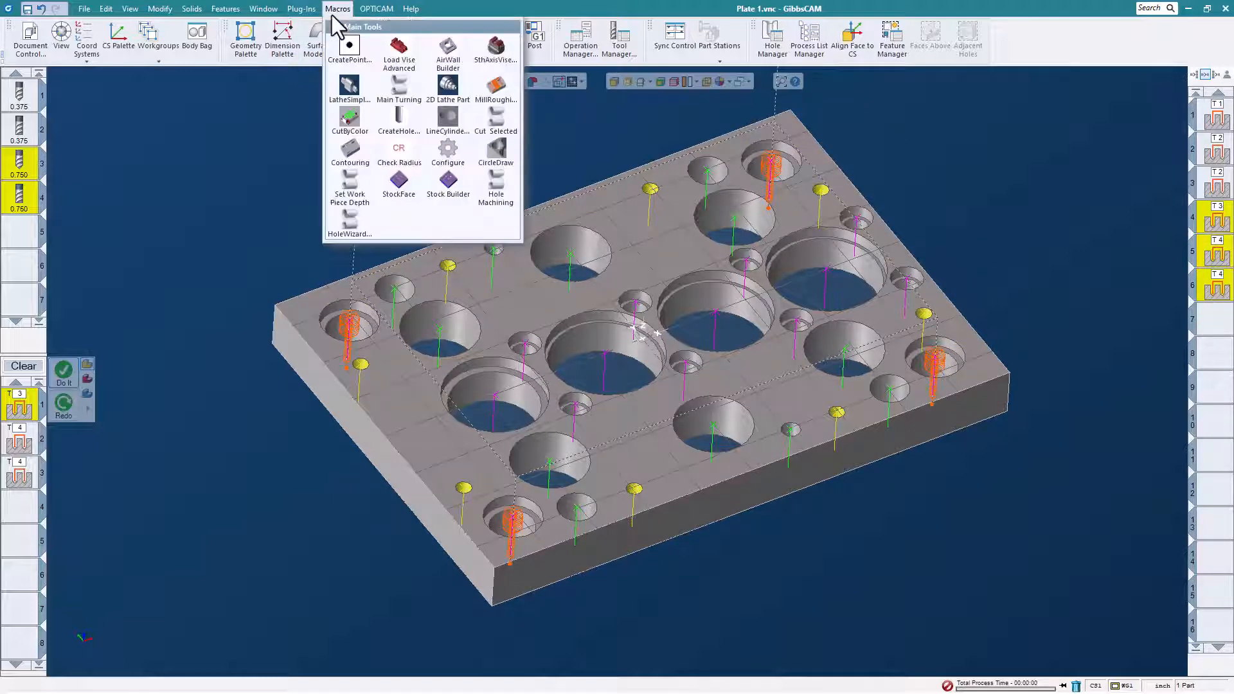
{"action": "left_click", "coordinate": [509, 202]}
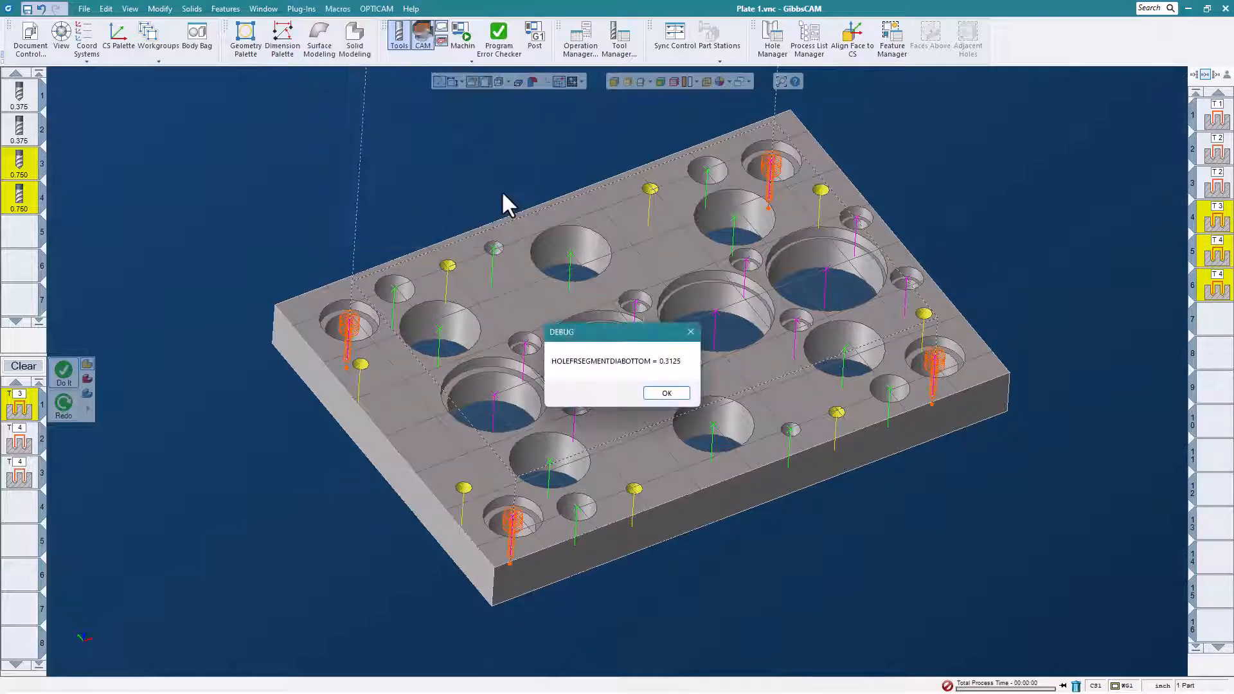
{"action": "left_click", "coordinate": [667, 393]}
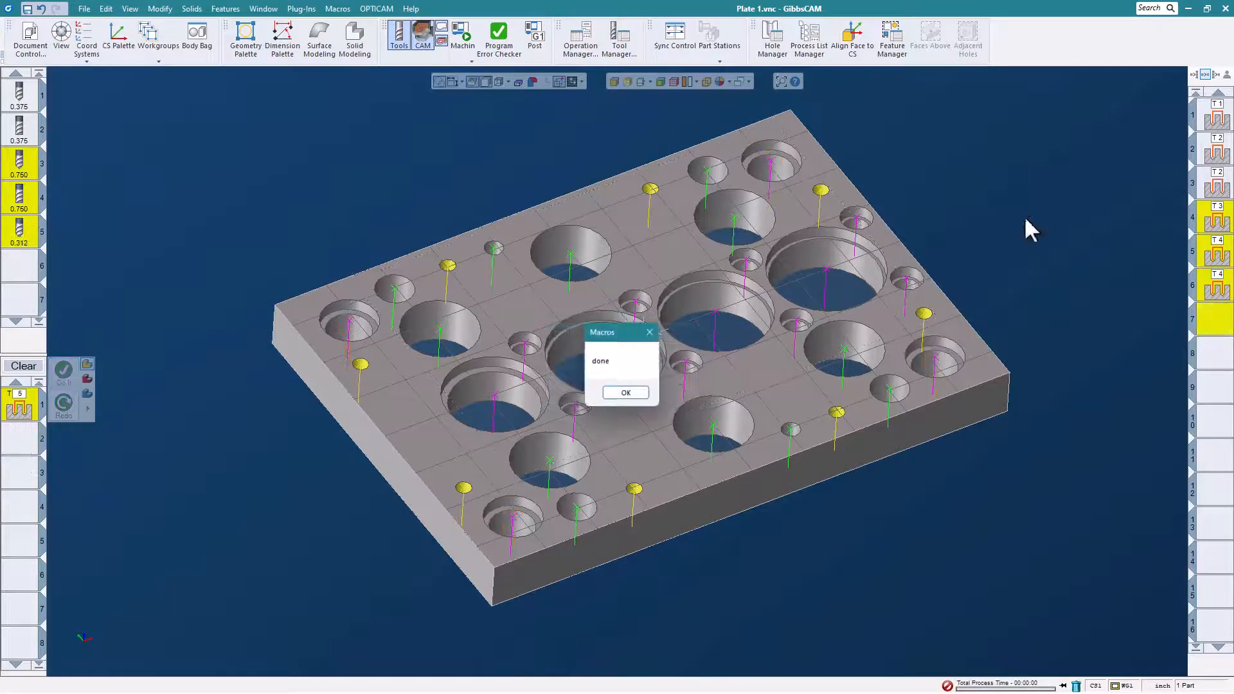
{"action": "left_click", "coordinate": [626, 393]}
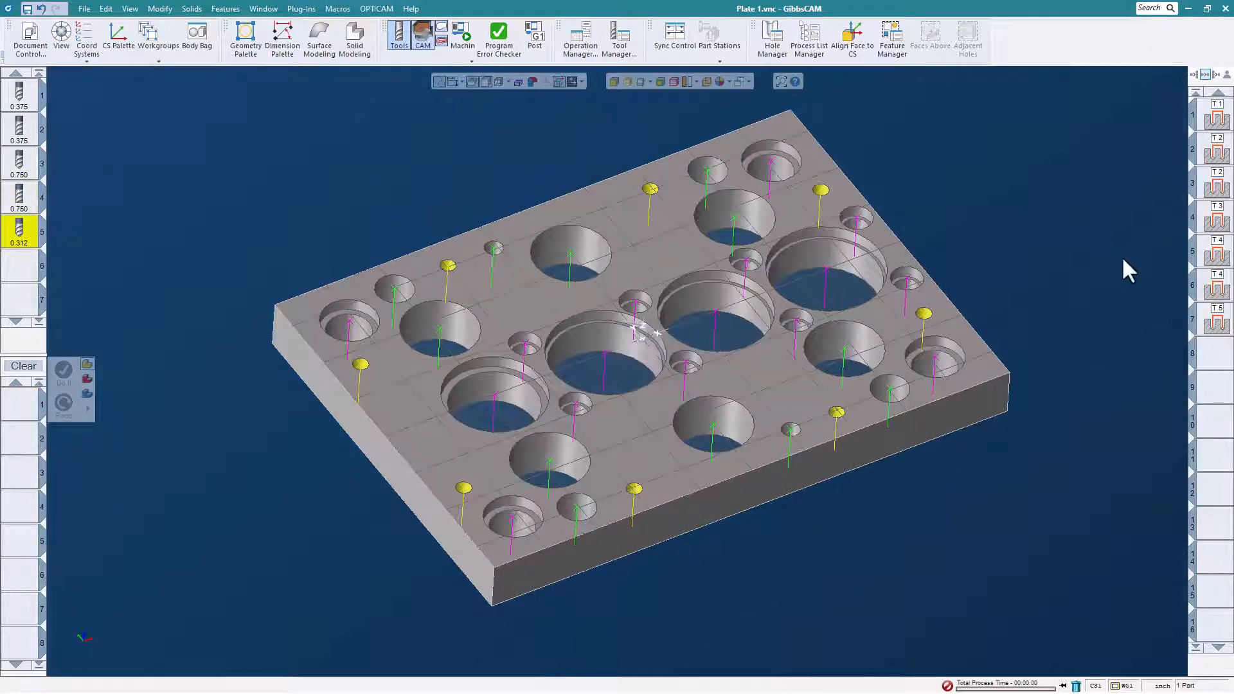
{"action": "left_click", "coordinate": [1209, 322]}
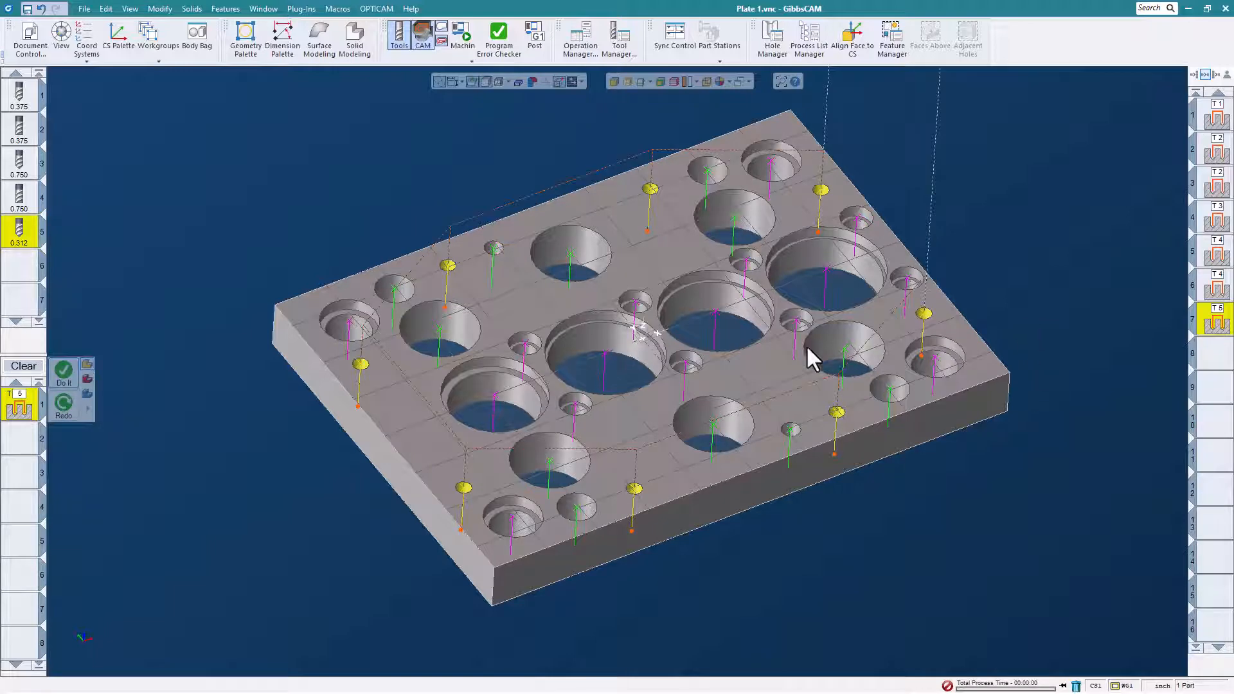
- Select the hole group containing the small drill hole near the plate's front edge that is not yet machined
{"action": "left_click", "coordinate": [791, 429]}
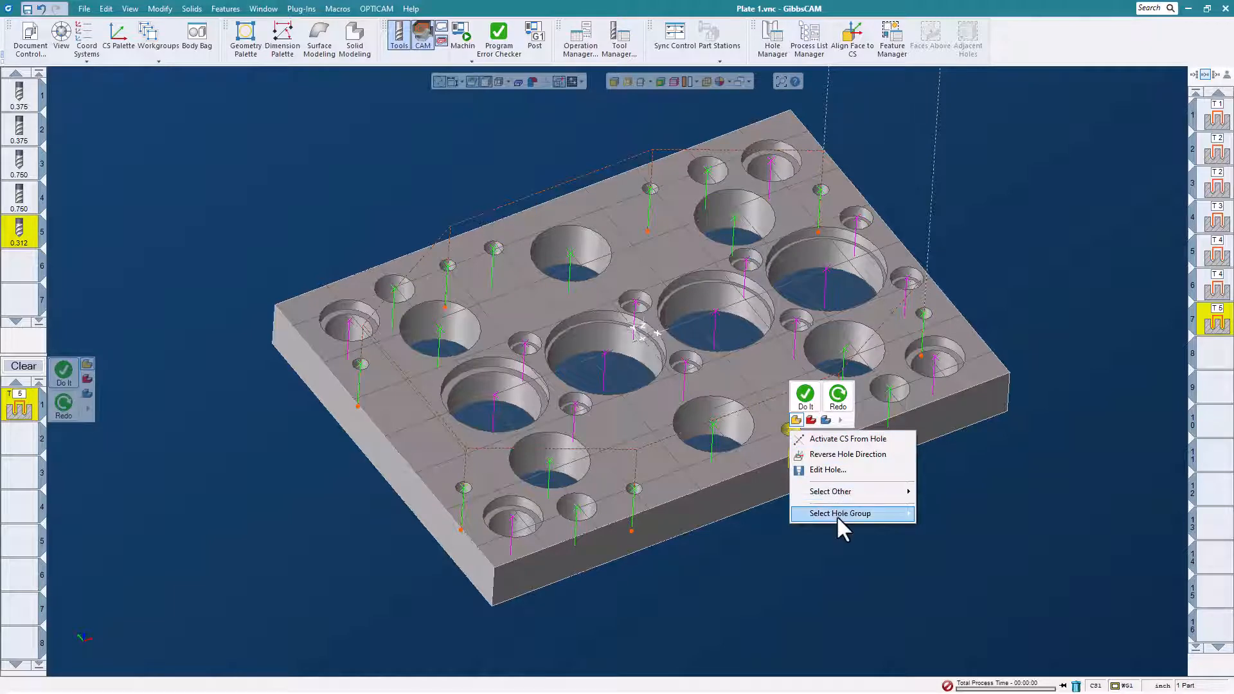
{"action": "mouse_move", "coordinate": [837, 515]}
{"action": "left_click", "coordinate": [932, 514]}
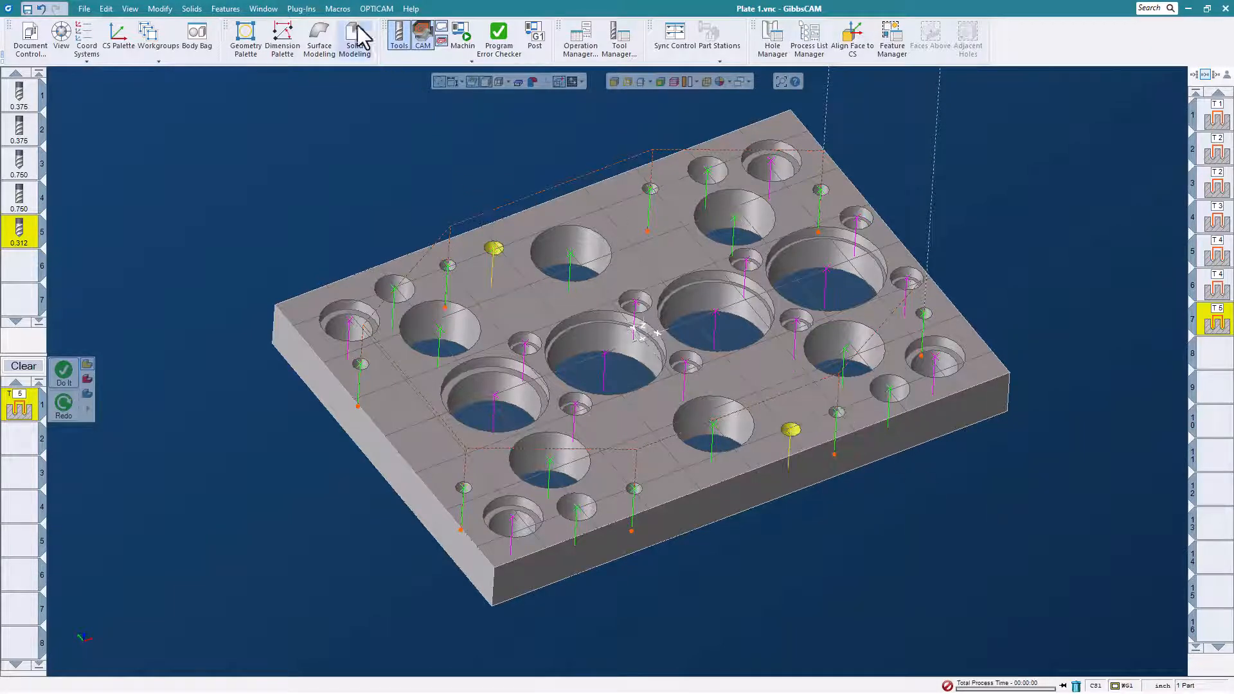
- Run the Hole Machining macro on the selected pair of small drill holes to generate their tool and operation
{"action": "left_click", "coordinate": [337, 8]}
{"action": "left_click", "coordinate": [495, 192]}
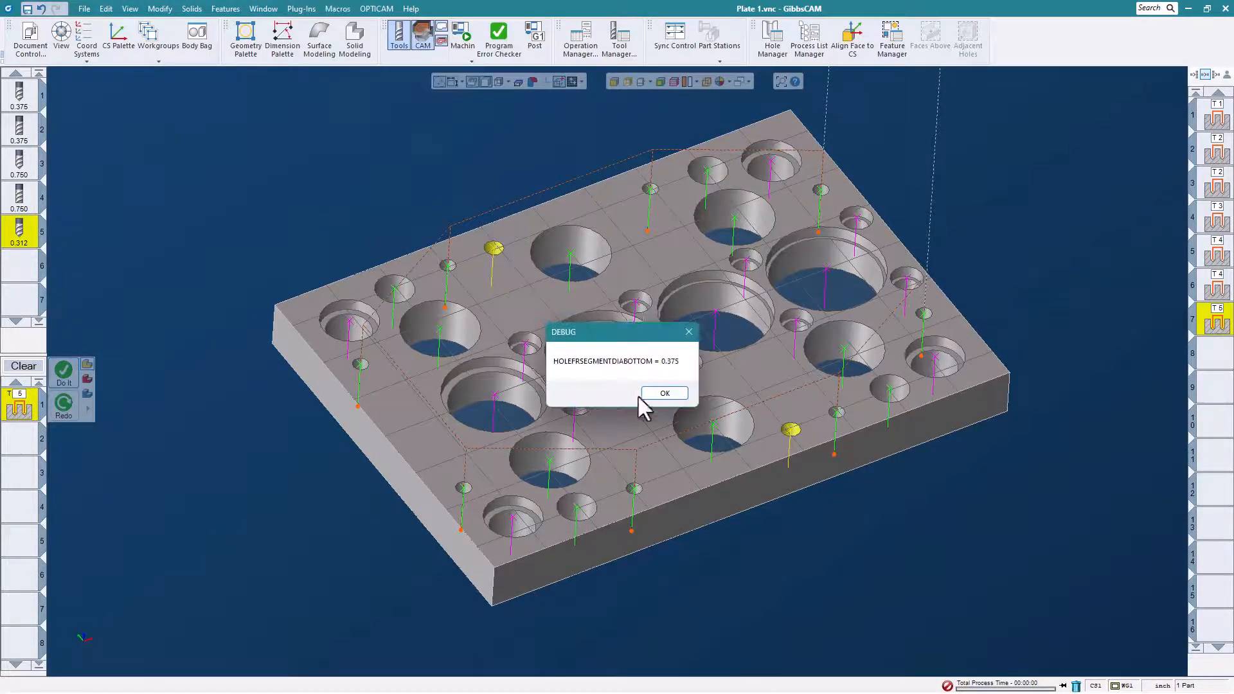
{"action": "left_click", "coordinate": [665, 393]}
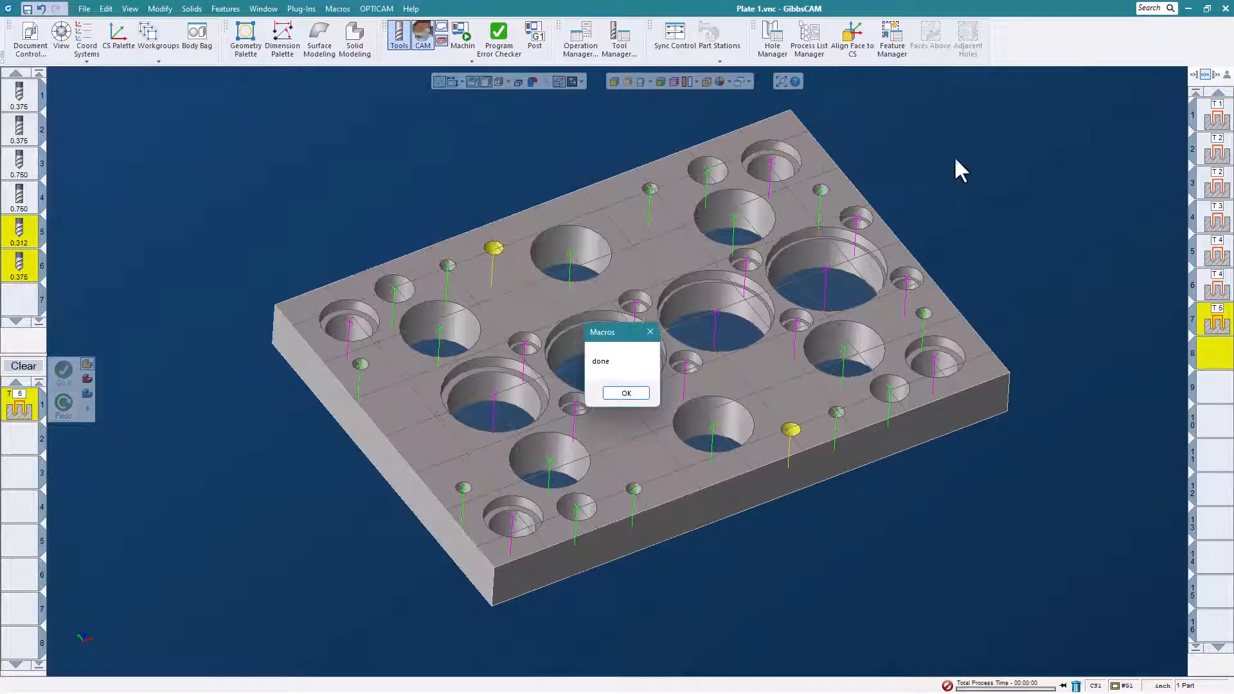
{"action": "left_click", "coordinate": [629, 394]}
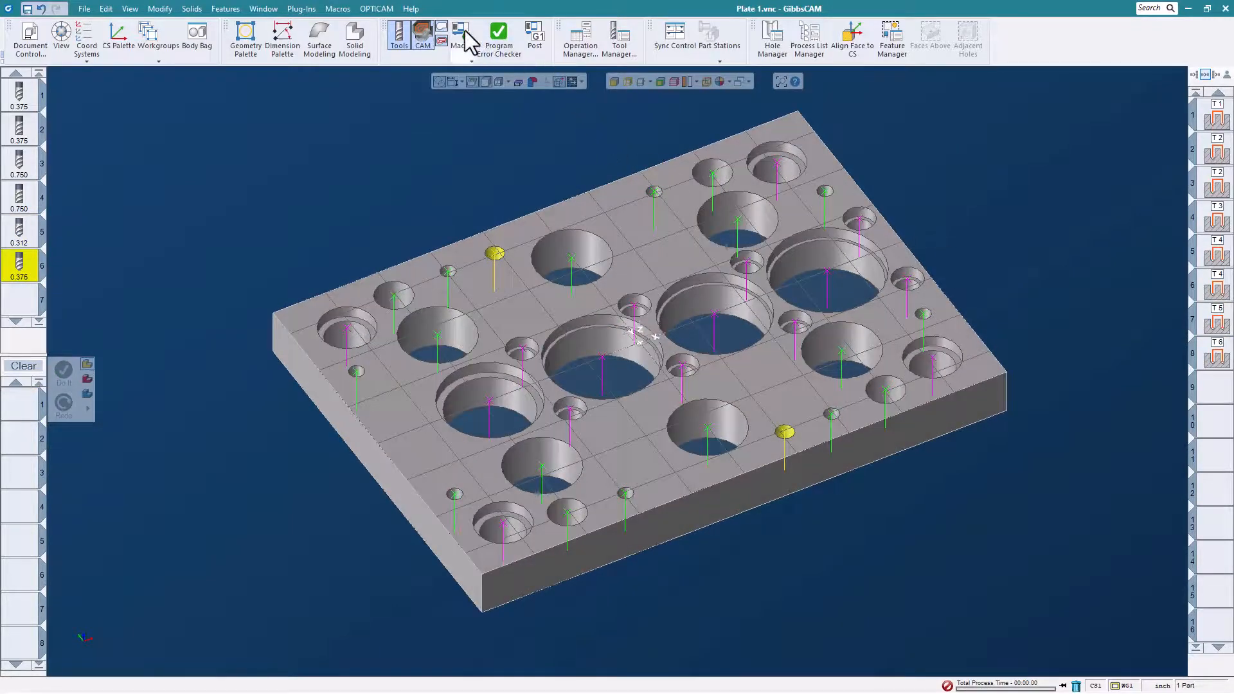
- Run Machine Sim on all the plate's hole operations at an increased playback speed
{"action": "left_click", "coordinate": [461, 31]}
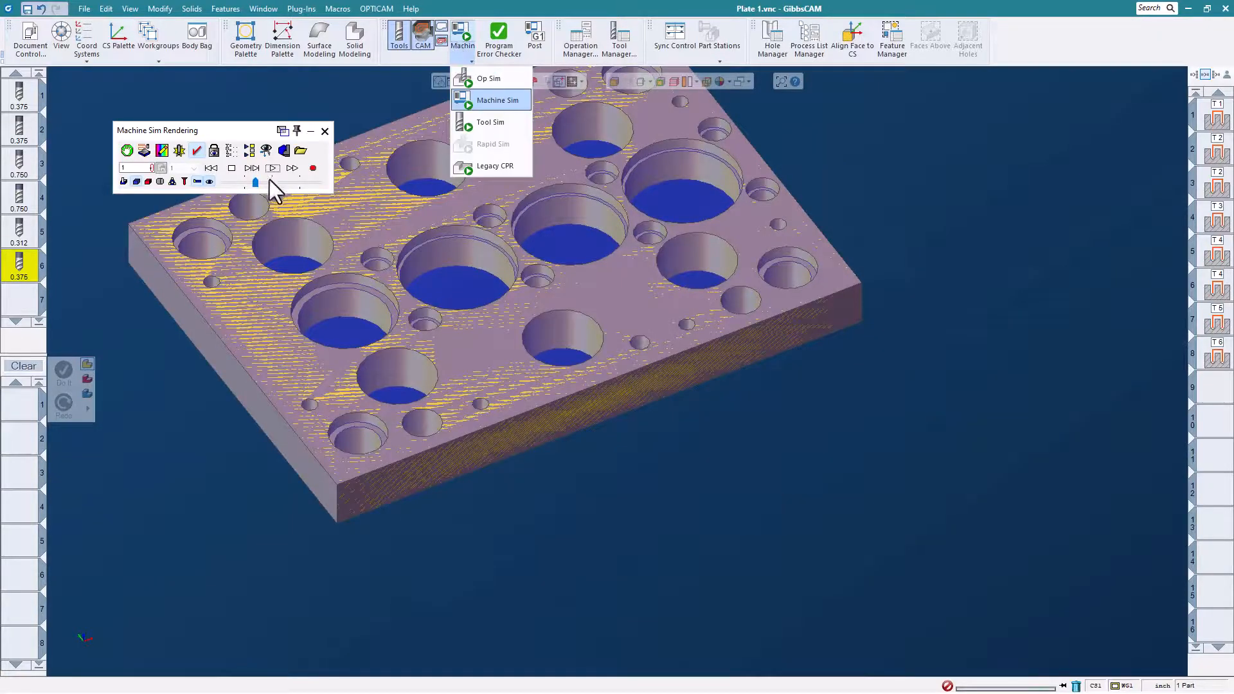
{"action": "left_click", "coordinate": [272, 168]}
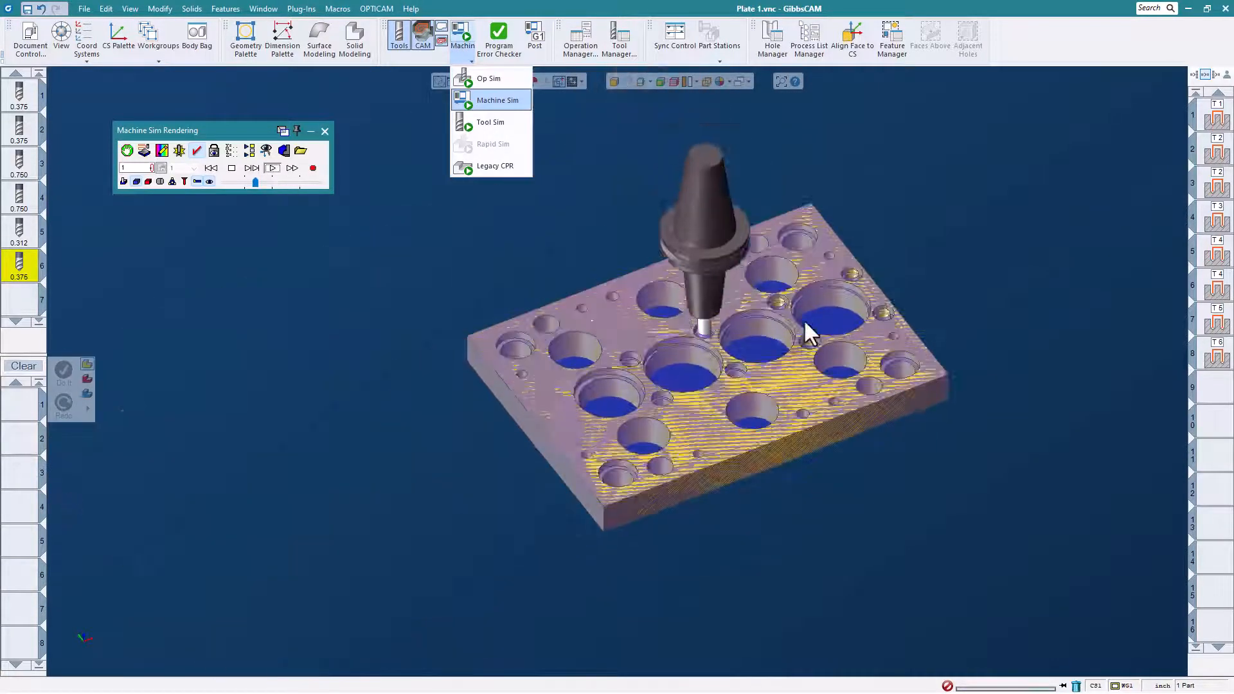
{"action": "left_click_drag", "start_coordinate": [255, 182], "coordinate": [279, 185]}
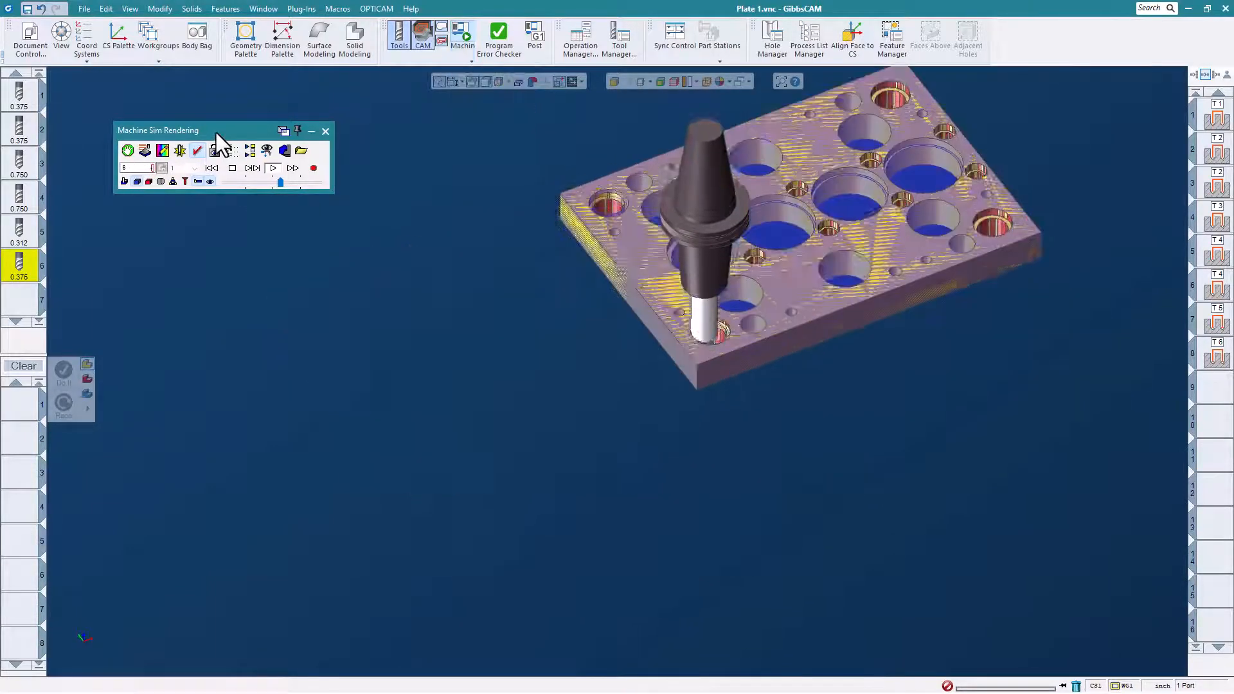
{"action": "right_click", "coordinate": [216, 133]}
{"action": "left_click", "coordinate": [229, 154]}
{"action": "left_click", "coordinate": [261, 280]}
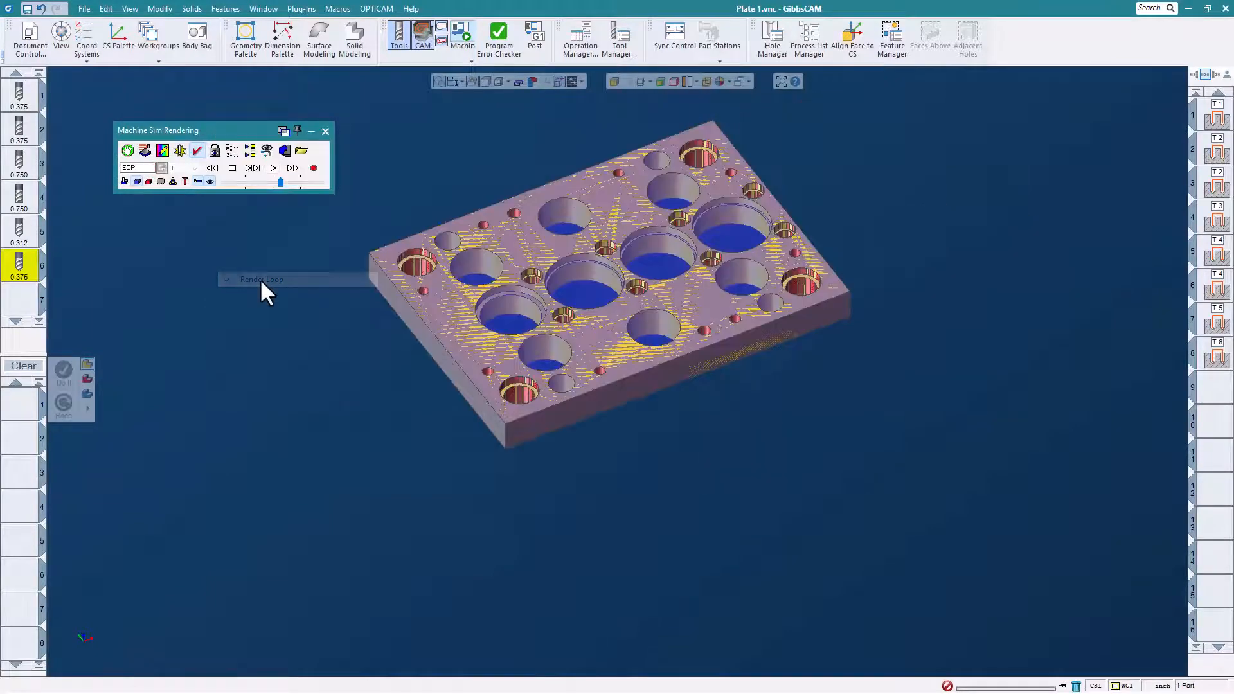
- Examine the simulated machined holes across the plate and close the Machine Sim rendering
{"action": "scroll", "coordinate": [453, 331], "scroll_direction": "up", "scroll_amount": 3}
{"action": "scroll", "coordinate": [450, 333], "scroll_direction": "down", "scroll_amount": 3}
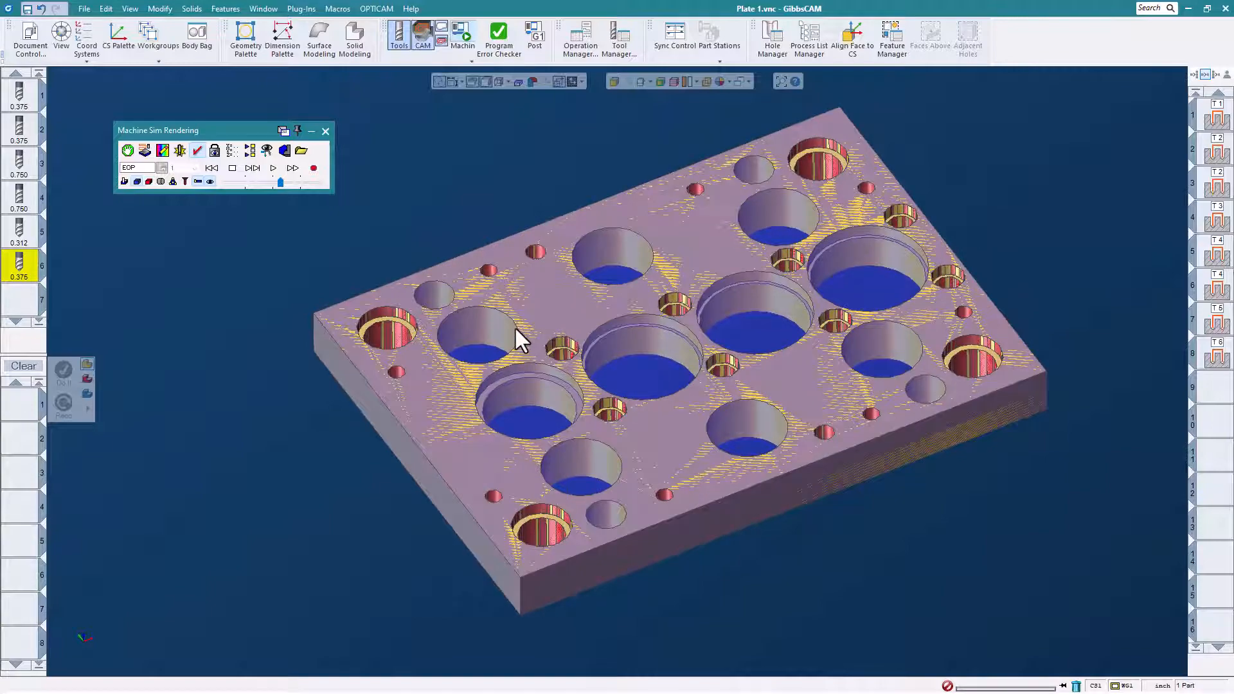
{"action": "middle_click_drag", "start_coordinate": [637, 387], "coordinate": [672, 423]}
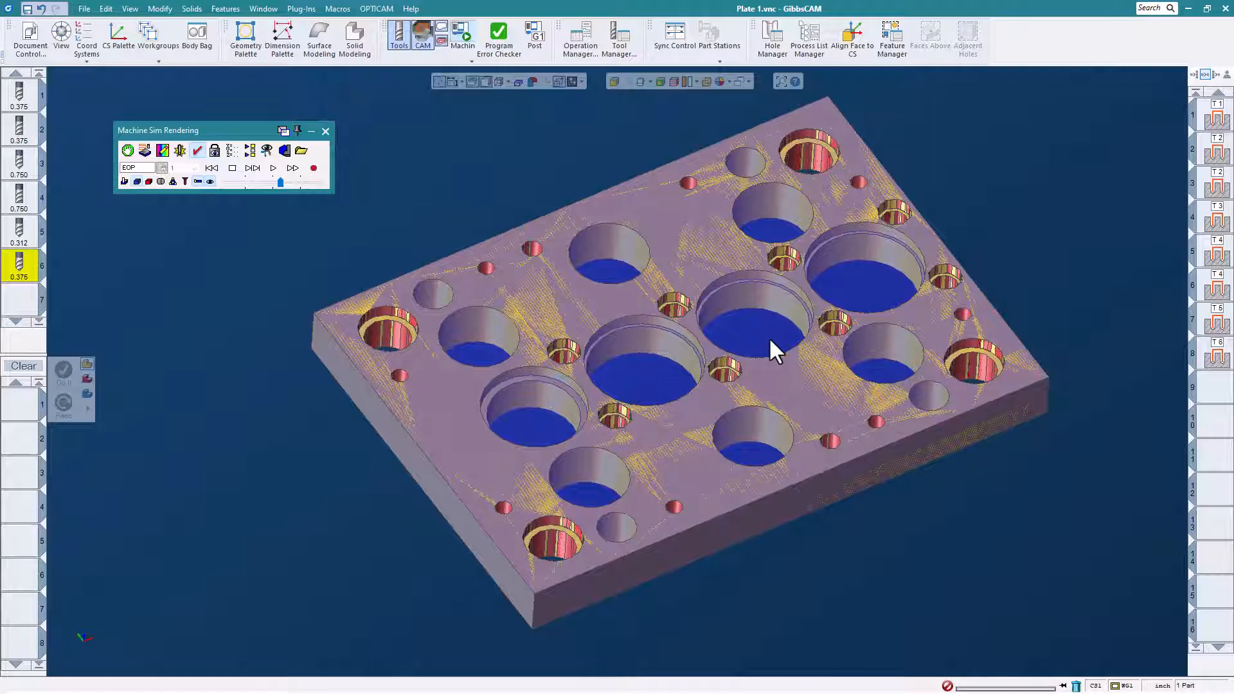
{"action": "left_click", "coordinate": [326, 131]}
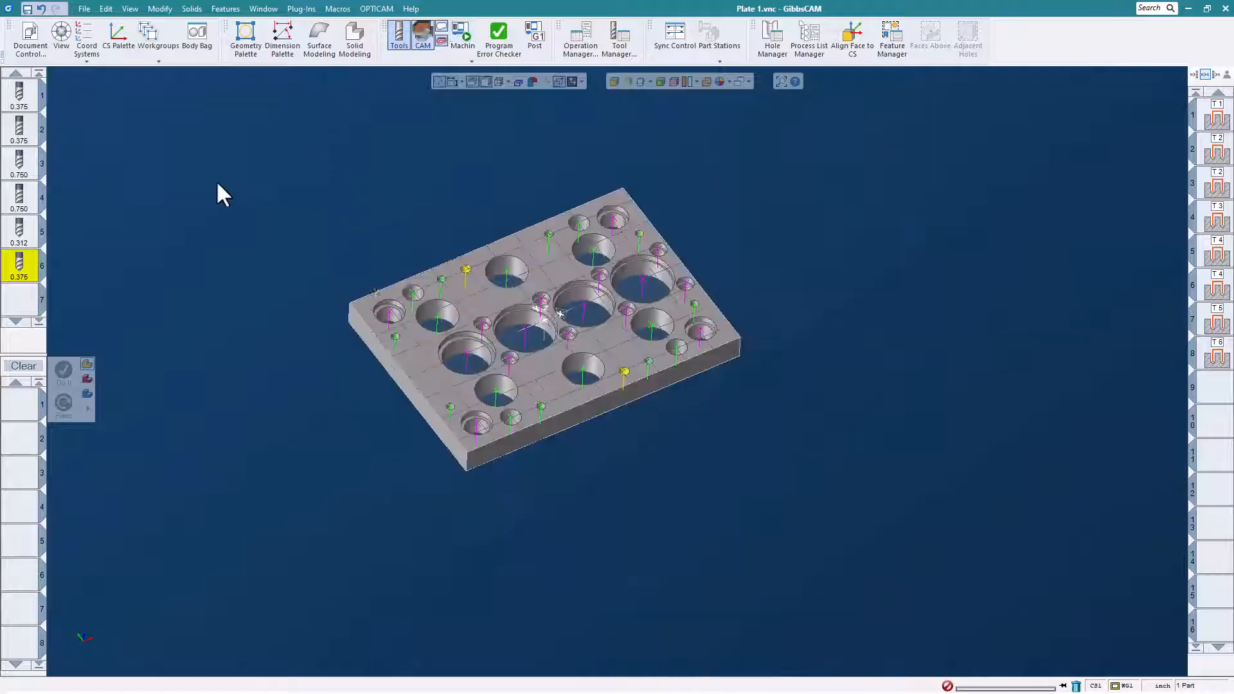
{"action": "scroll", "coordinate": [450, 283], "scroll_direction": "up", "scroll_amount": 2}
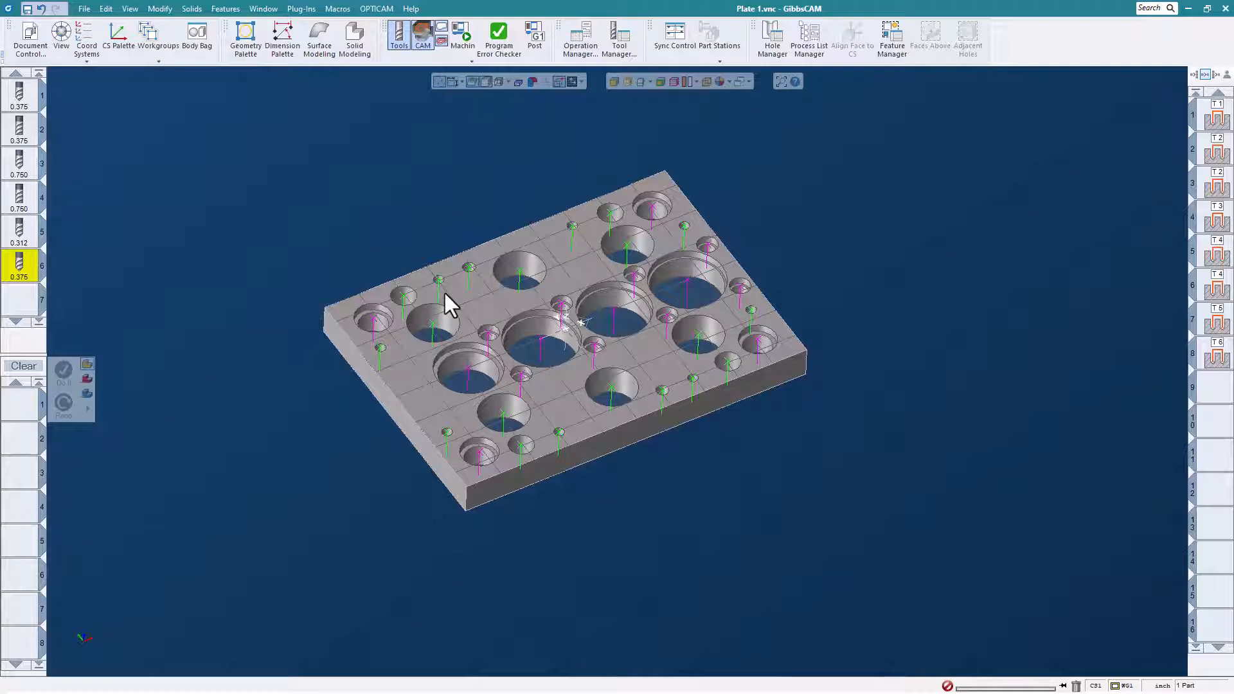
{"action": "scroll", "coordinate": [377, 308], "scroll_direction": "up", "scroll_amount": 1}
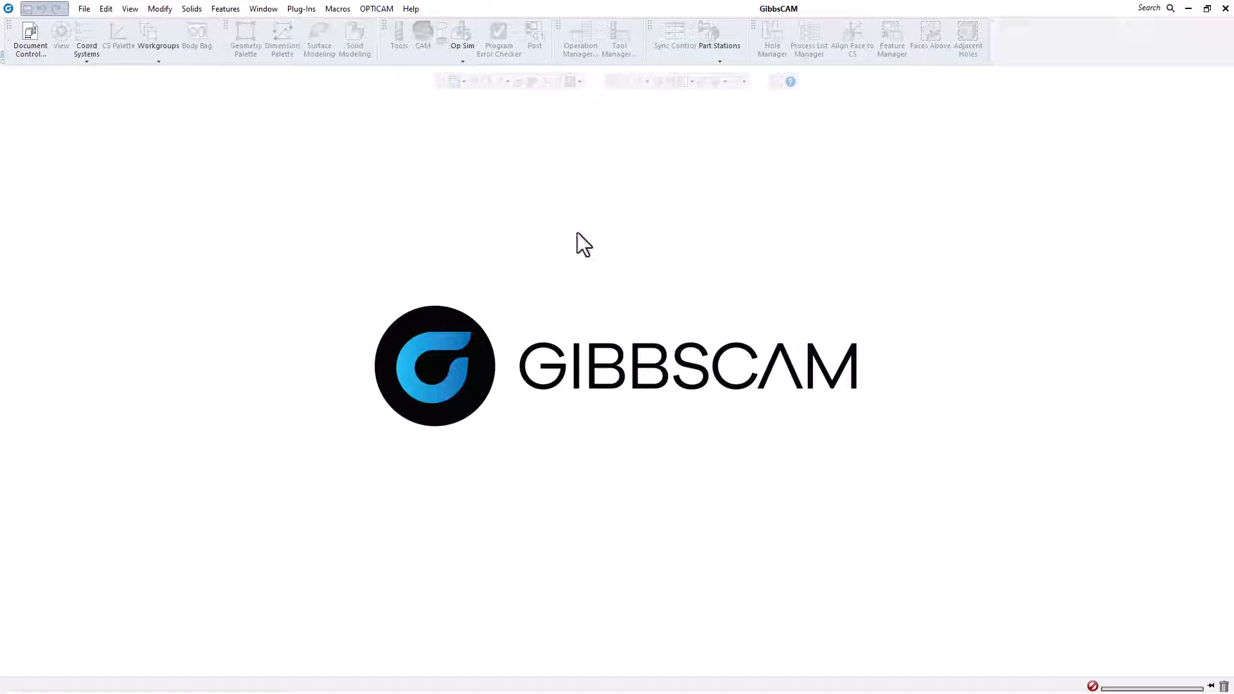
- Run the lathe step part macro to create both geometry and solid, with 2.5 and 2 diameters, a 1.25 bore and 45-degree shoulders
{"action": "left_click", "coordinate": [339, 11]}
{"action": "left_click", "coordinate": [349, 122]}
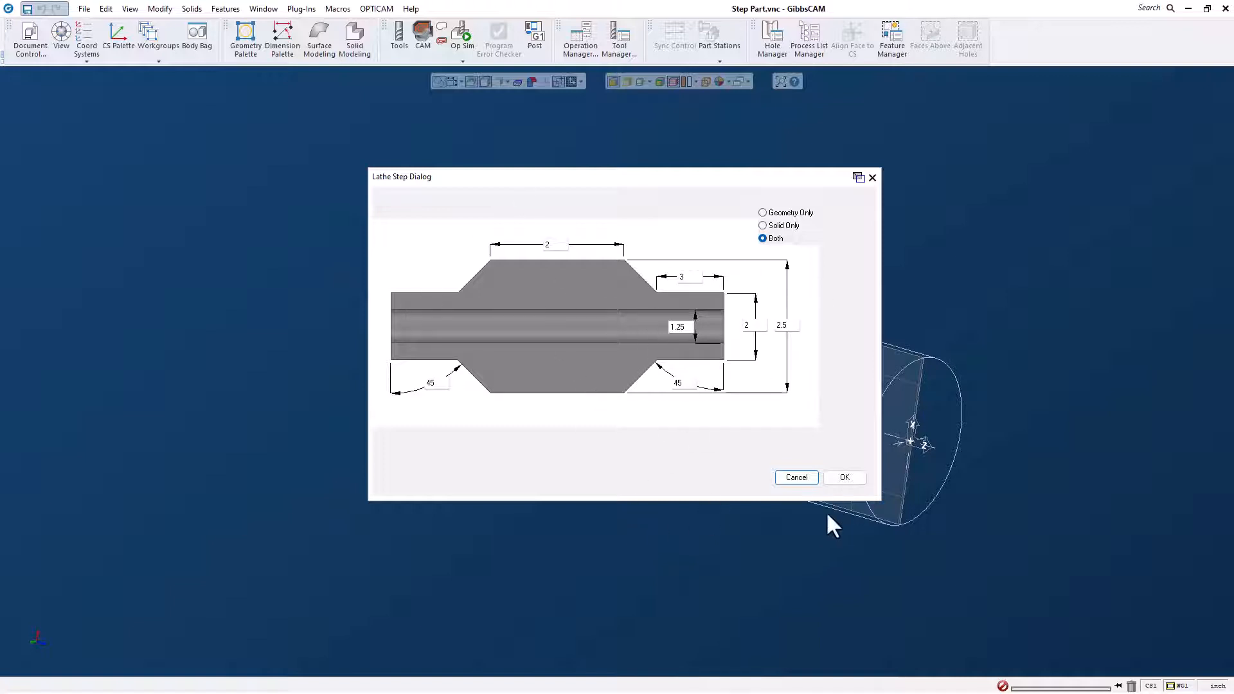
{"action": "left_click", "coordinate": [844, 478]}
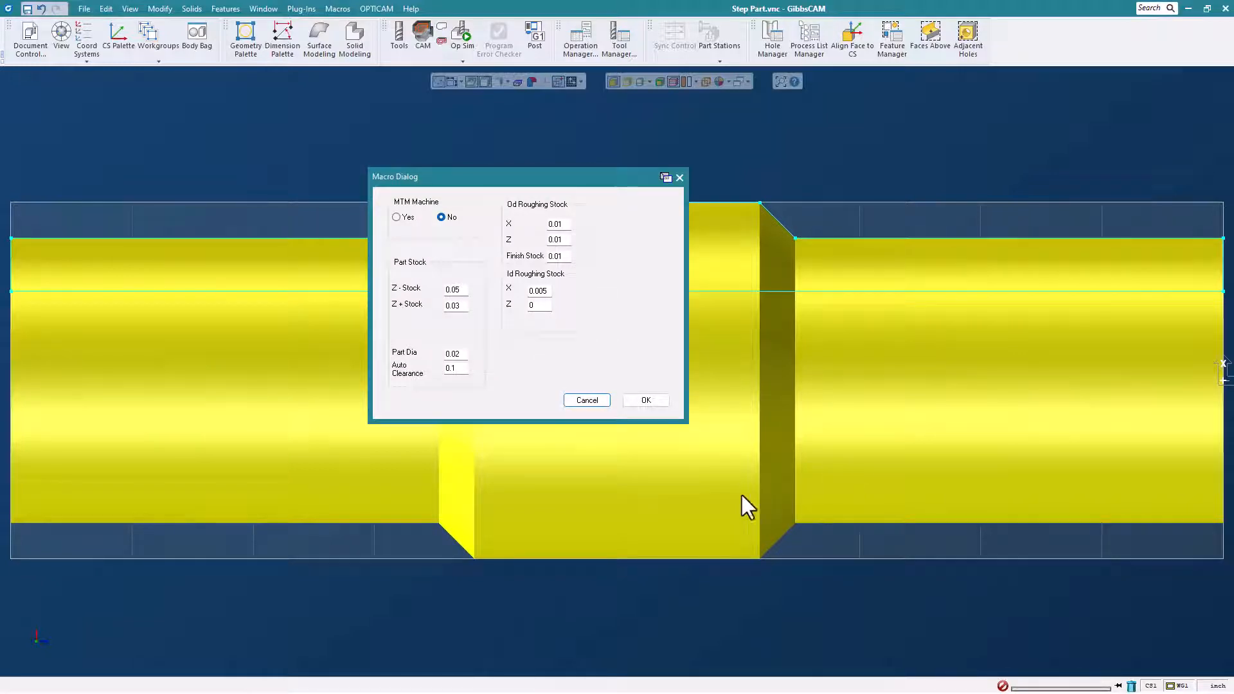
- Generate the turning operations for a non-MTM machine with 0.01 OD roughing stock and 0.005 ID X stock, specifying no grooves
{"action": "left_click_drag", "start_coordinate": [523, 175], "coordinate": [570, 165]}
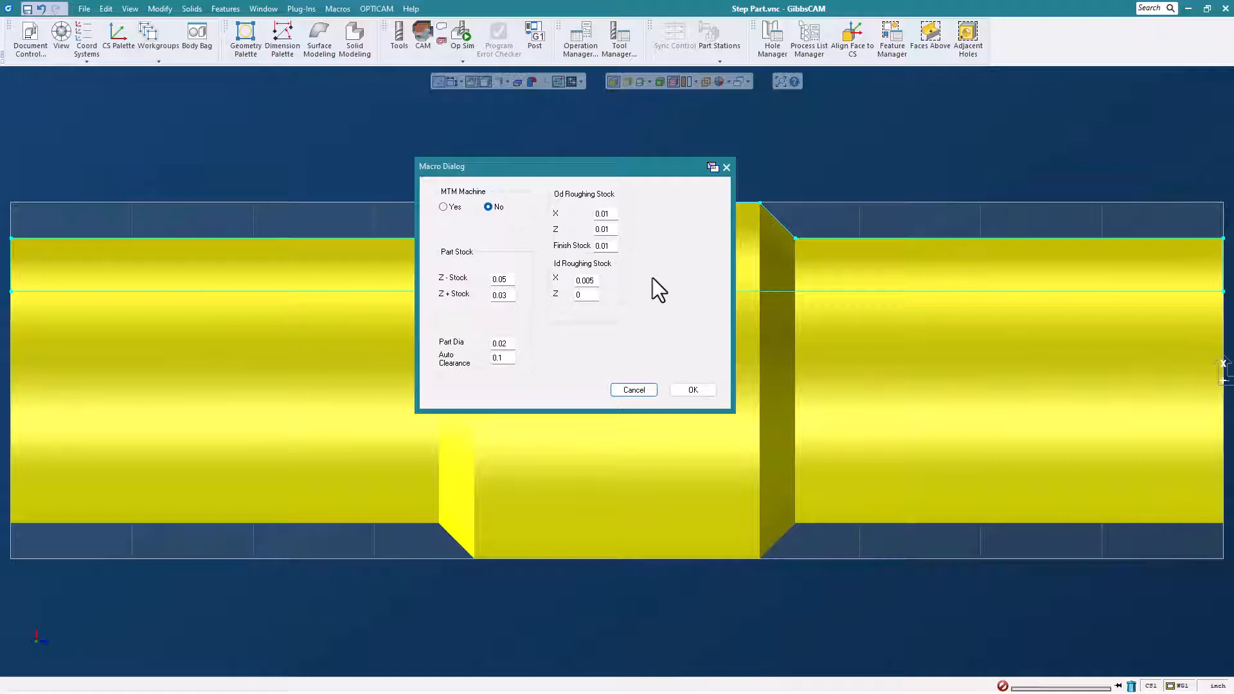
{"action": "left_click", "coordinate": [692, 390]}
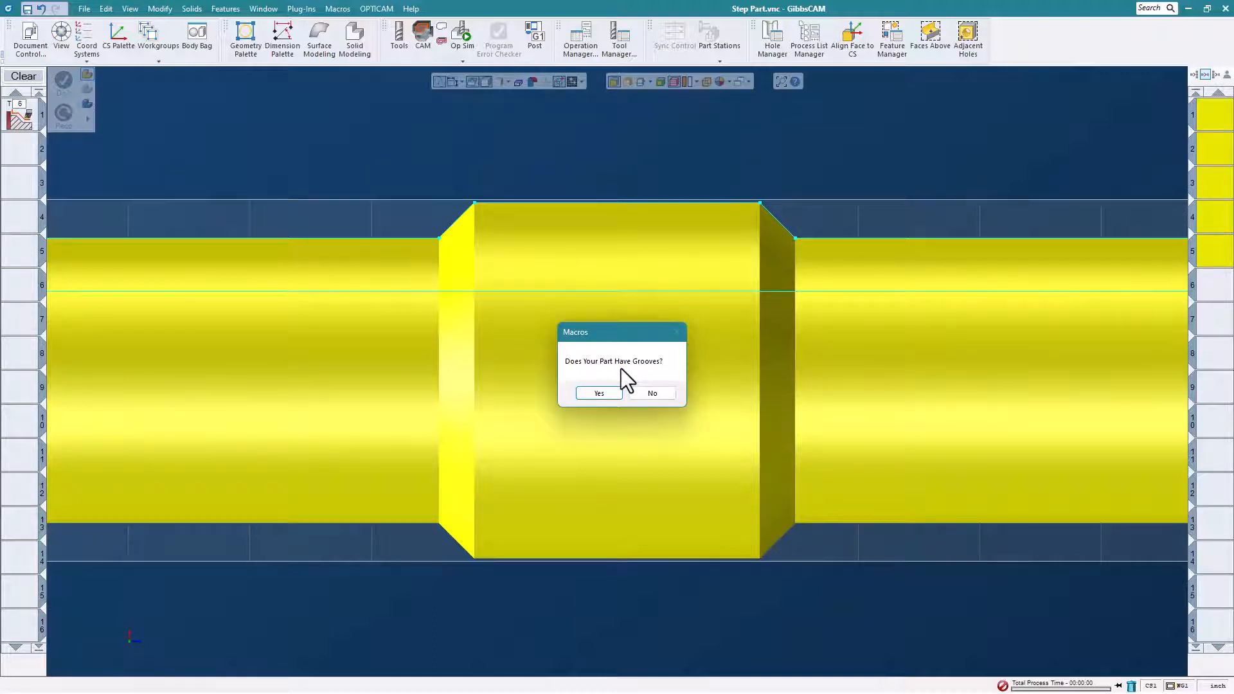
{"action": "left_click", "coordinate": [652, 392]}
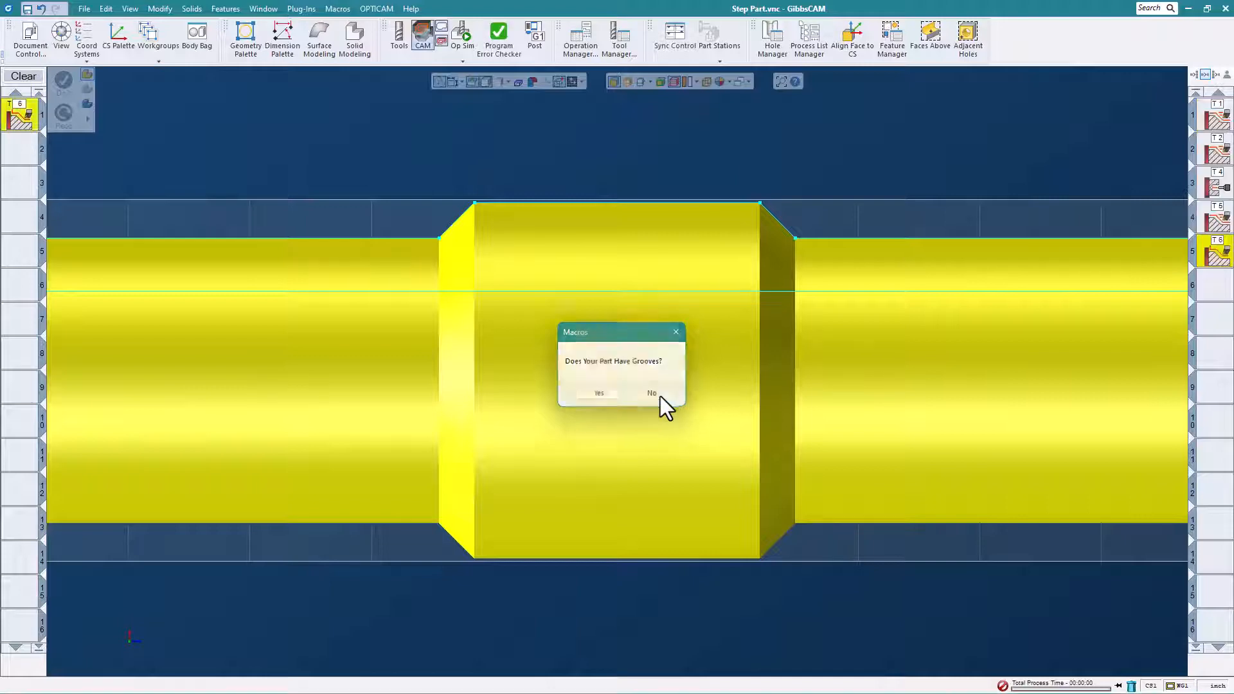
- Run Op Sim on the step part's turning operations at a reduced playback speed
{"action": "scroll", "coordinate": [653, 387], "scroll_direction": "down", "scroll_amount": 3}
{"action": "middle_click_drag", "start_coordinate": [653, 387], "coordinate": [746, 367]}
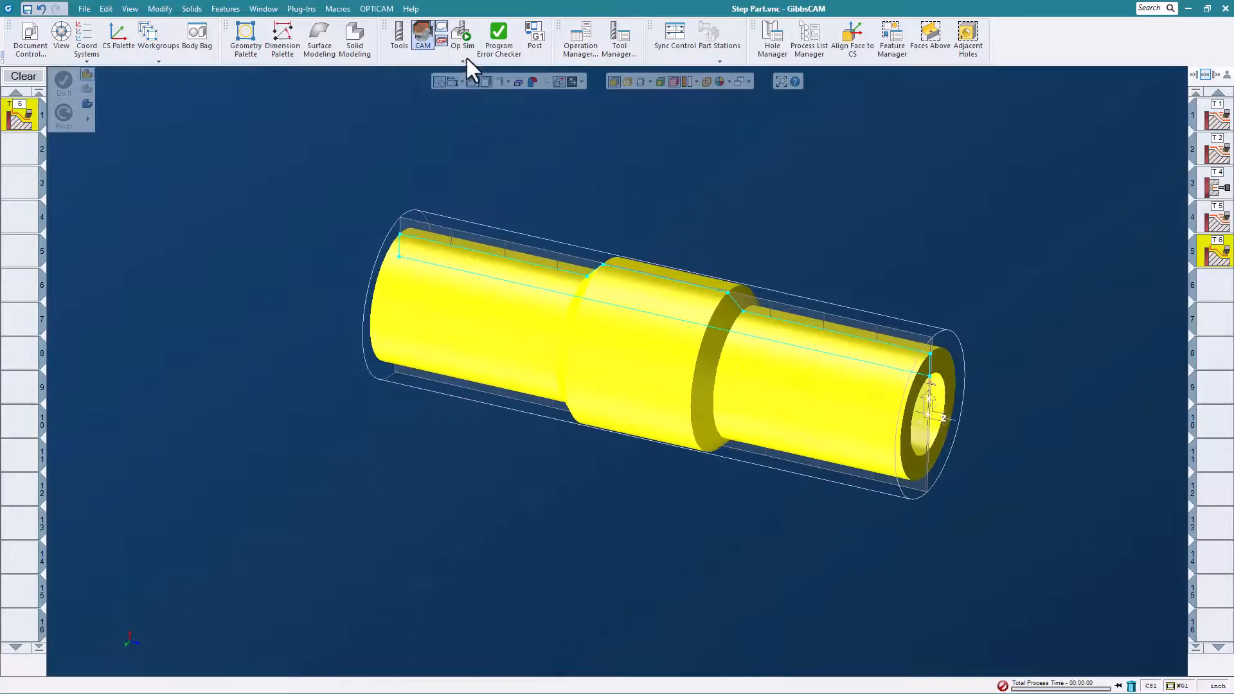
{"action": "left_click", "coordinate": [460, 38]}
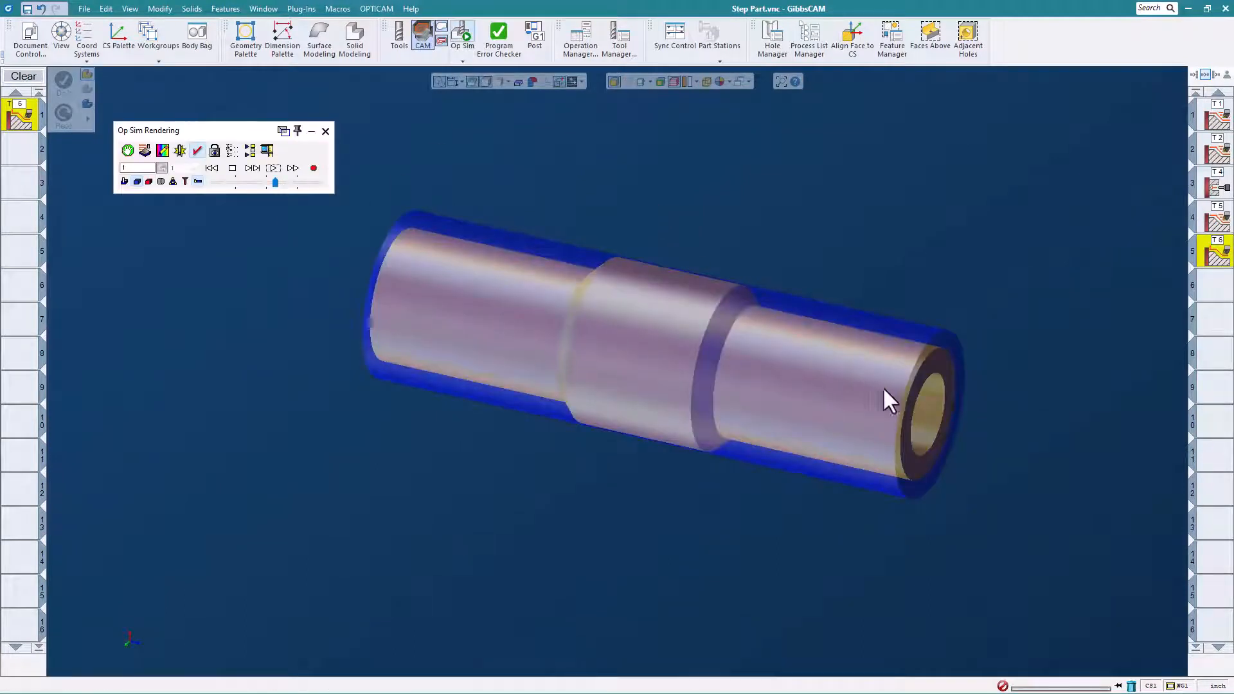
{"action": "middle_click_drag", "start_coordinate": [883, 389], "coordinate": [877, 478]}
{"action": "left_click_drag", "start_coordinate": [276, 183], "coordinate": [248, 183]}
{"action": "left_click", "coordinate": [273, 168]}
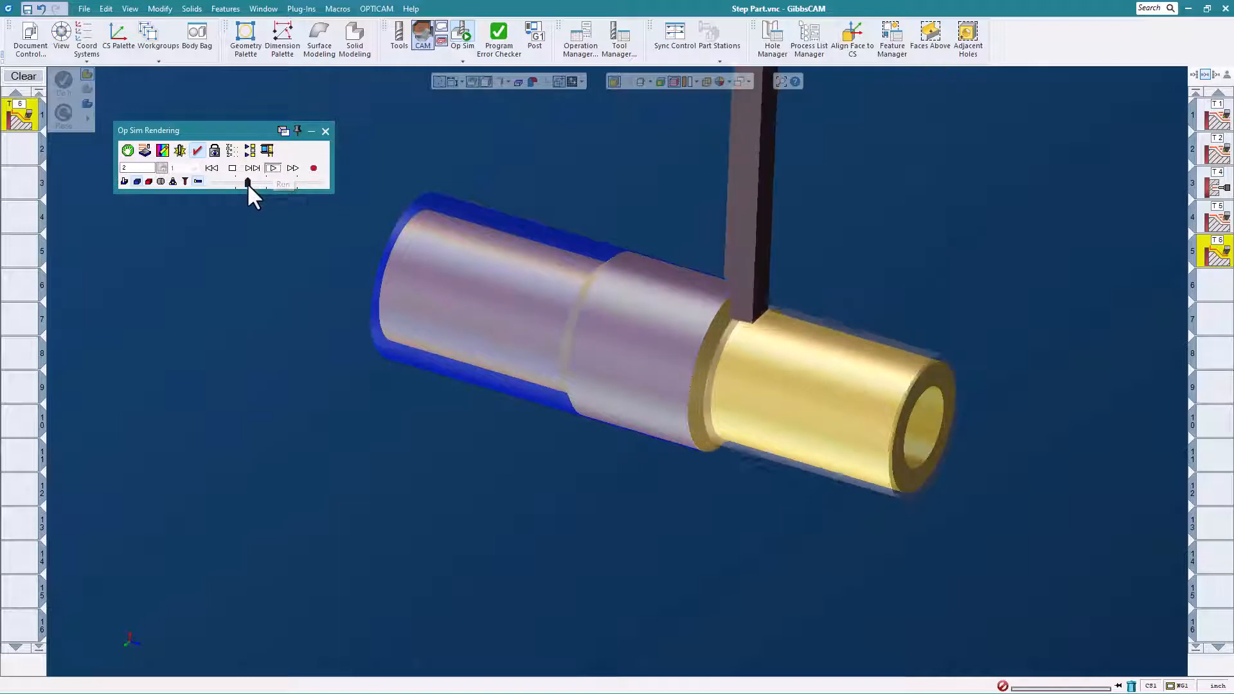
- Increase the Op Sim playback speed, play the turning operations to the end, inspect the machined step part and close the rendering
{"action": "left_click_drag", "start_coordinate": [246, 182], "coordinate": [255, 186]}
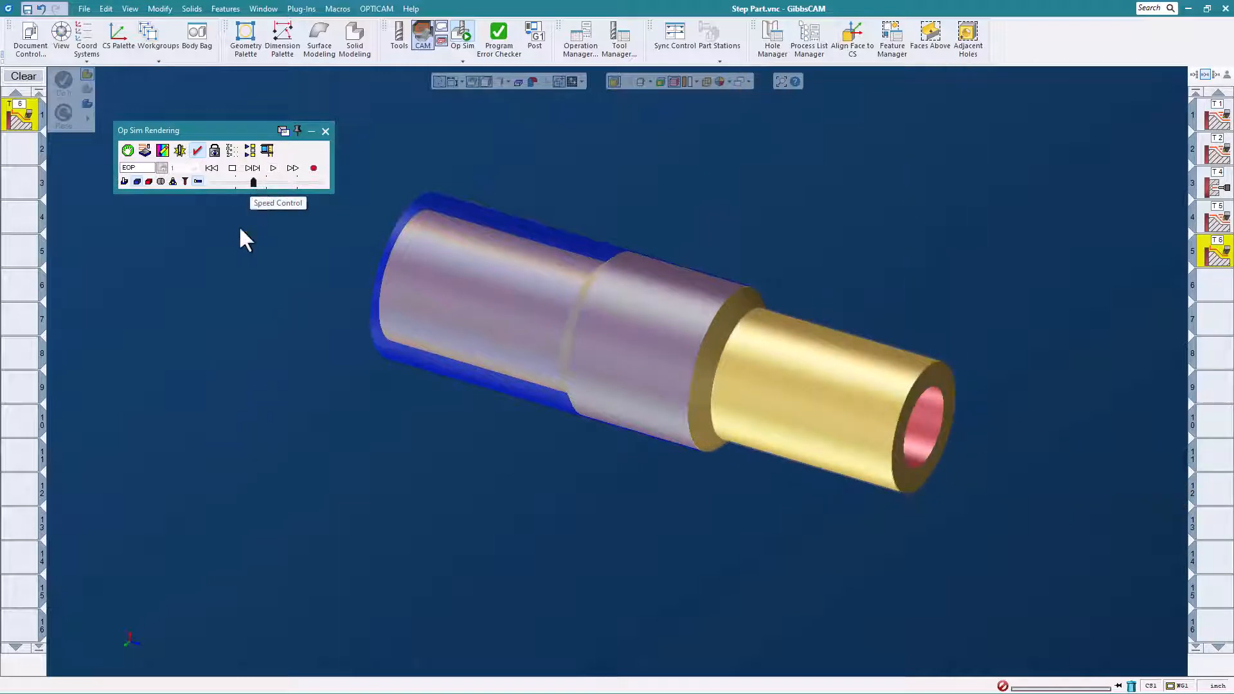
{"action": "scroll", "coordinate": [514, 398], "scroll_direction": "down", "scroll_amount": 3}
{"action": "middle_click_drag", "start_coordinate": [520, 395], "coordinate": [495, 419]}
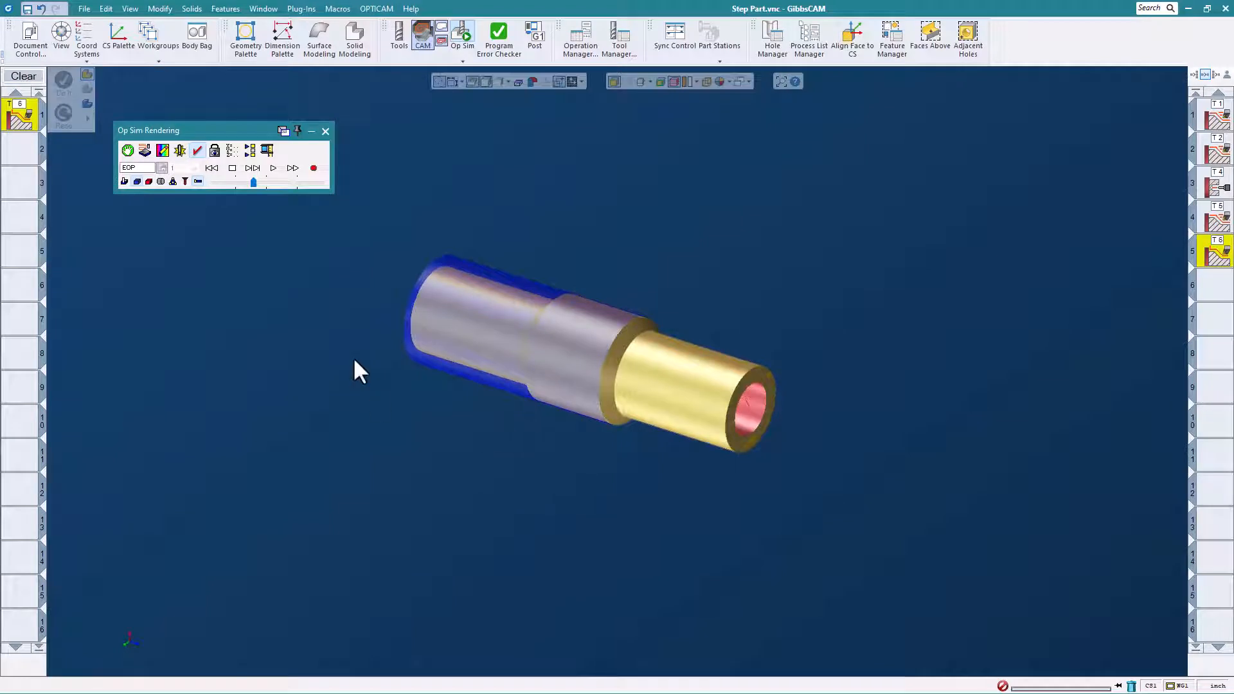
{"action": "left_click", "coordinate": [325, 131]}
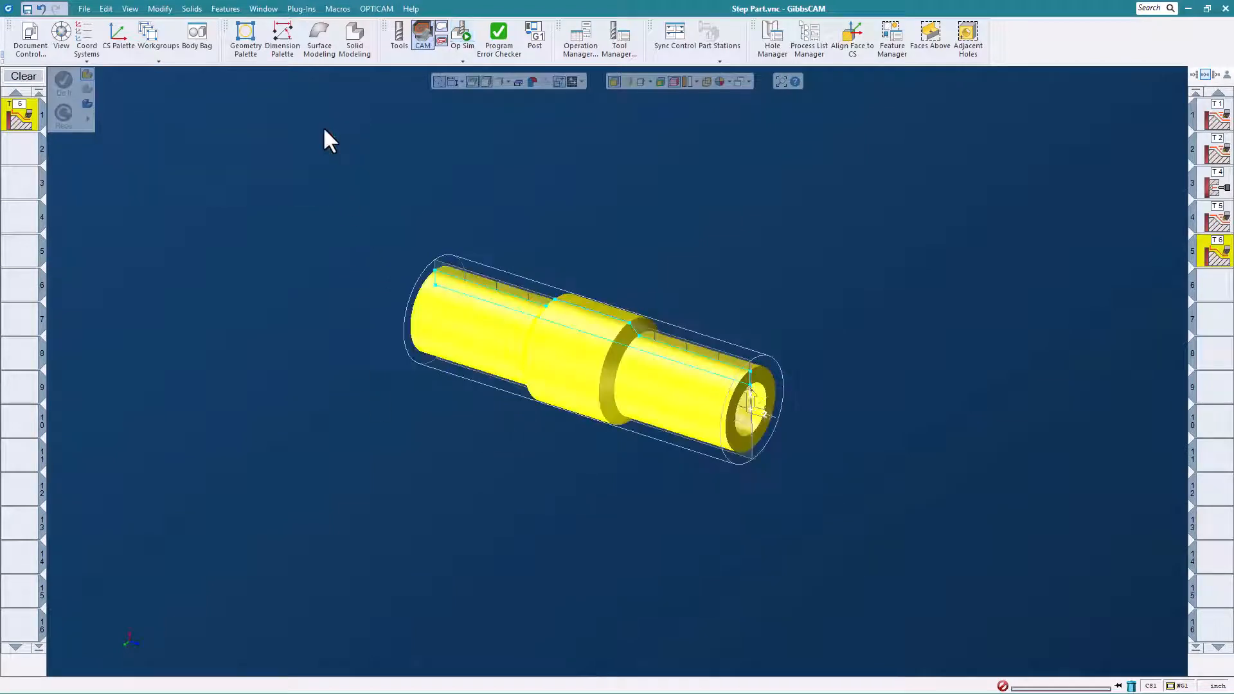
- Rerun the lathe step part macro without saving changes, creating geometry and solid with end length 1, large diameter 3 and bore 1.5
{"action": "left_click", "coordinate": [337, 9]}
{"action": "left_click", "coordinate": [352, 92]}
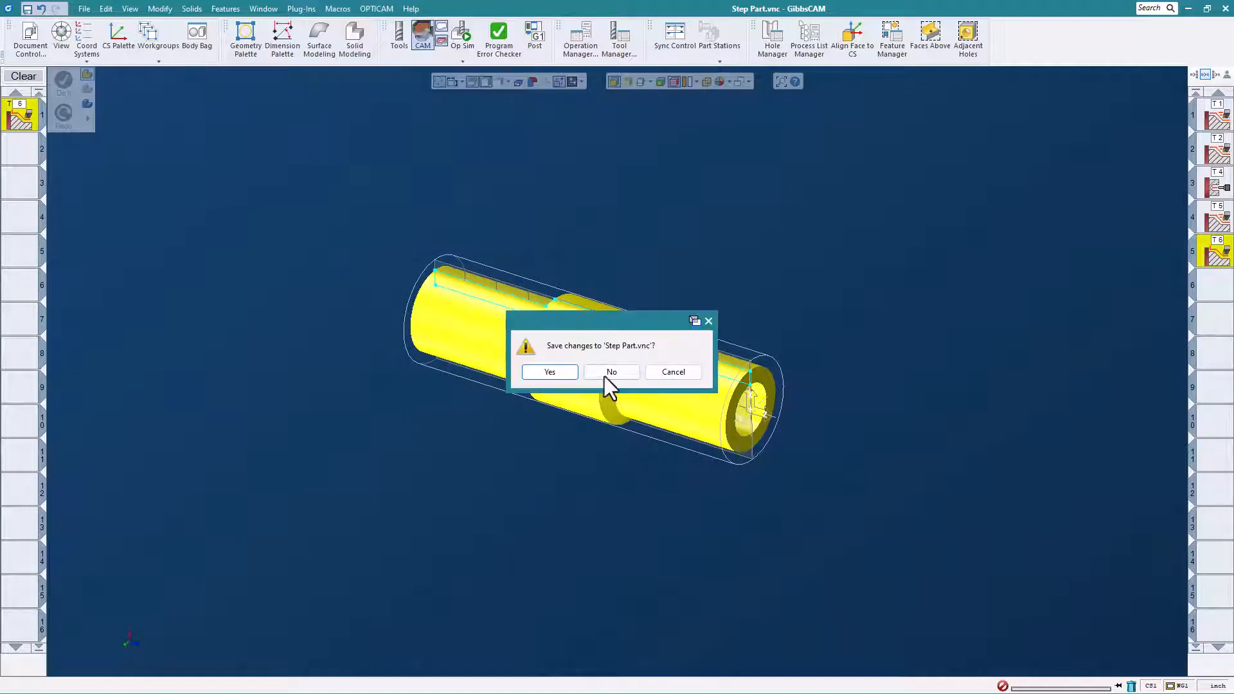
{"action": "left_click", "coordinate": [605, 374]}
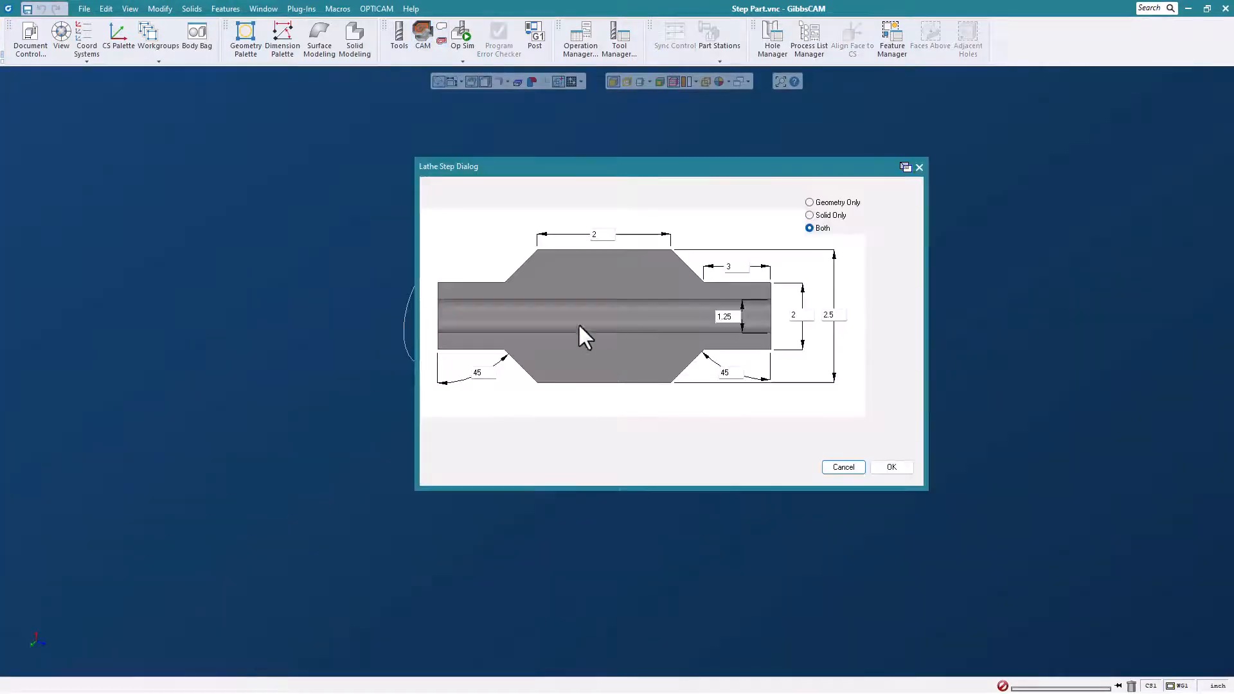
{"action": "double_click", "coordinate": [741, 269]}
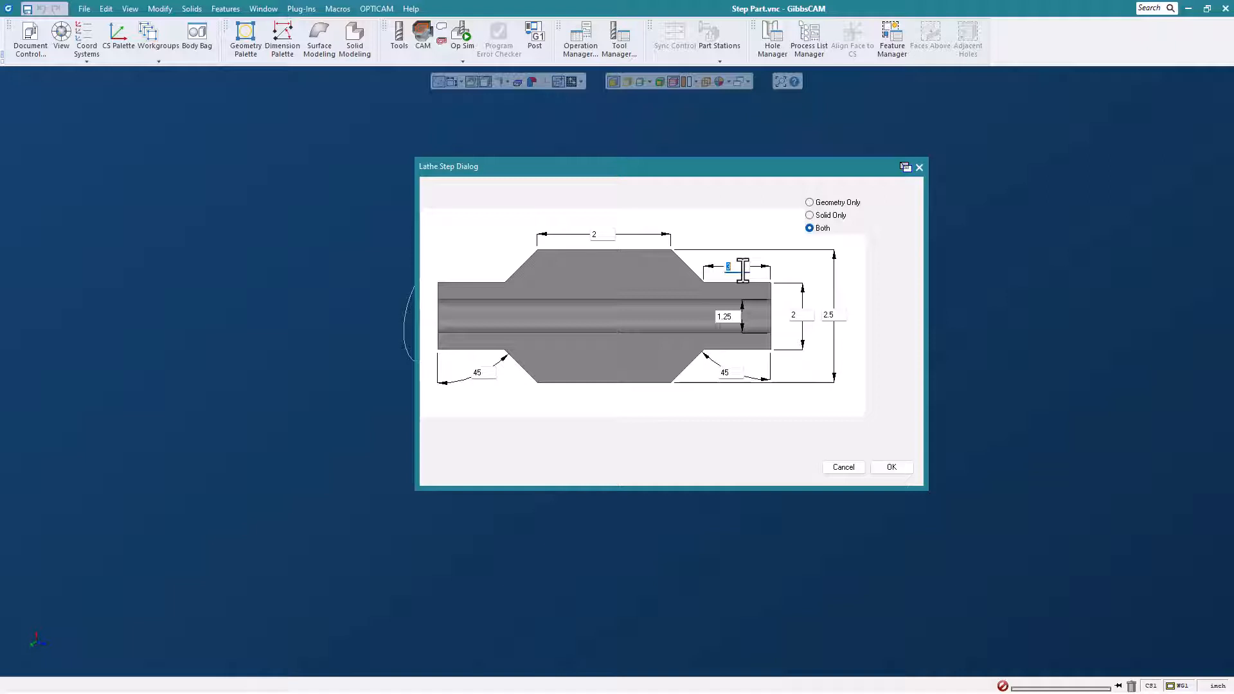
{"action": "type", "text": "1"}
{"action": "double_click", "coordinate": [845, 318]}
{"action": "type", "text": "3.0"}
{"action": "double_click", "coordinate": [737, 316]}
{"action": "type", "text": "1.5"}
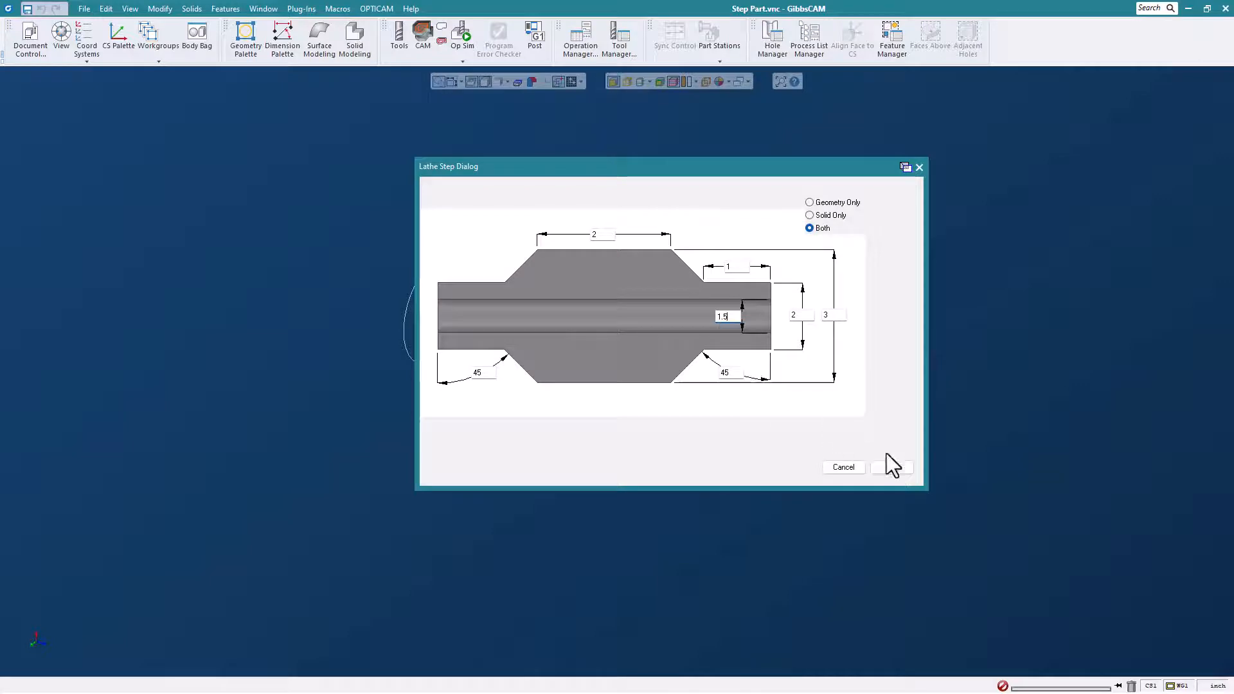
{"action": "left_click", "coordinate": [892, 469]}
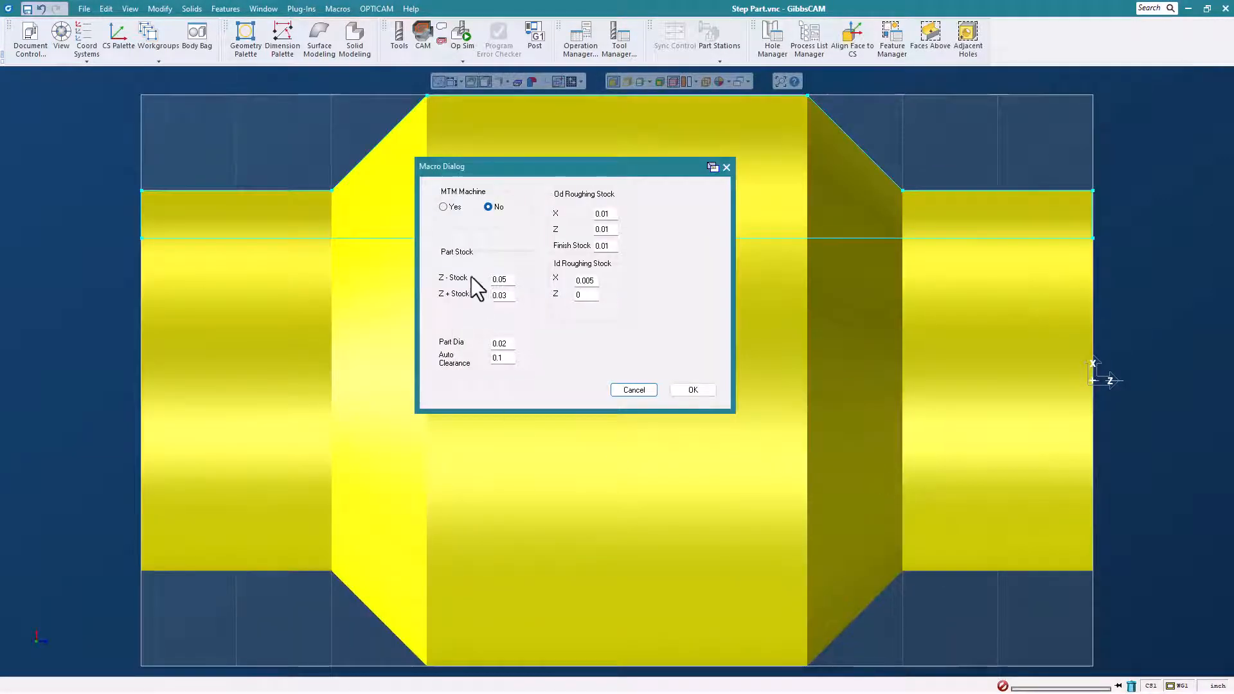
- Generate the revised part's turning operations for a non-MTM machine with the default stock values, specifying no grooves
{"action": "left_click", "coordinate": [692, 389]}
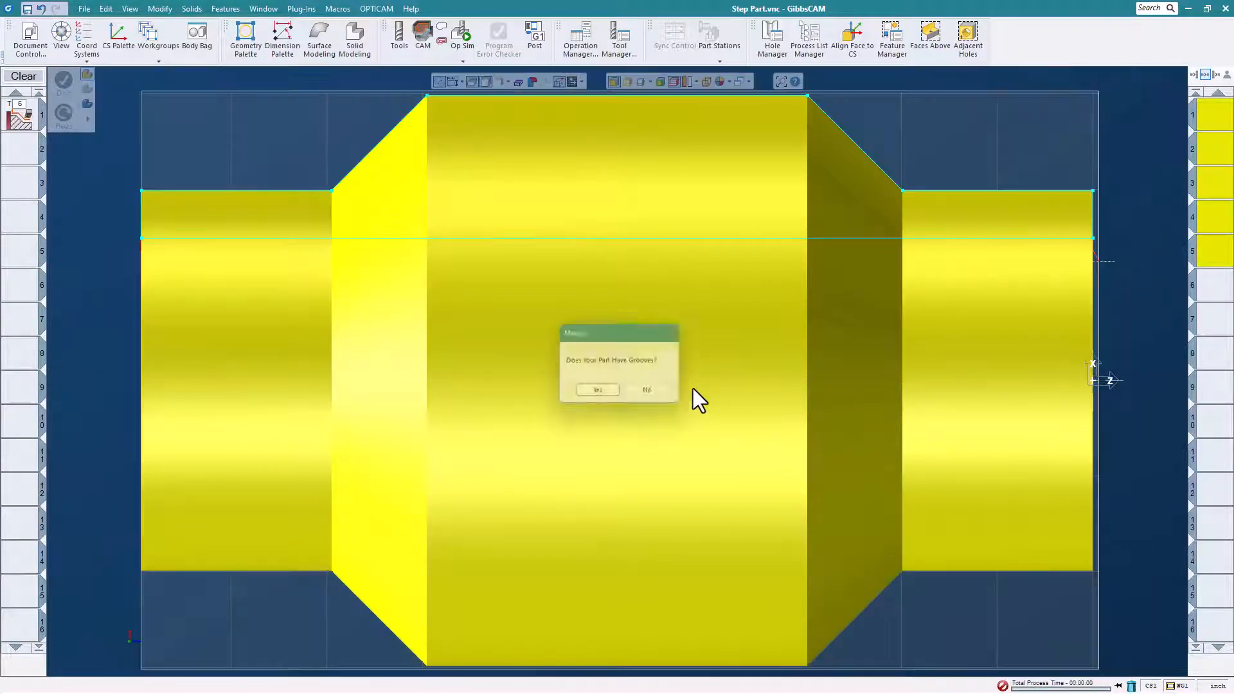
{"action": "left_click", "coordinate": [650, 393]}
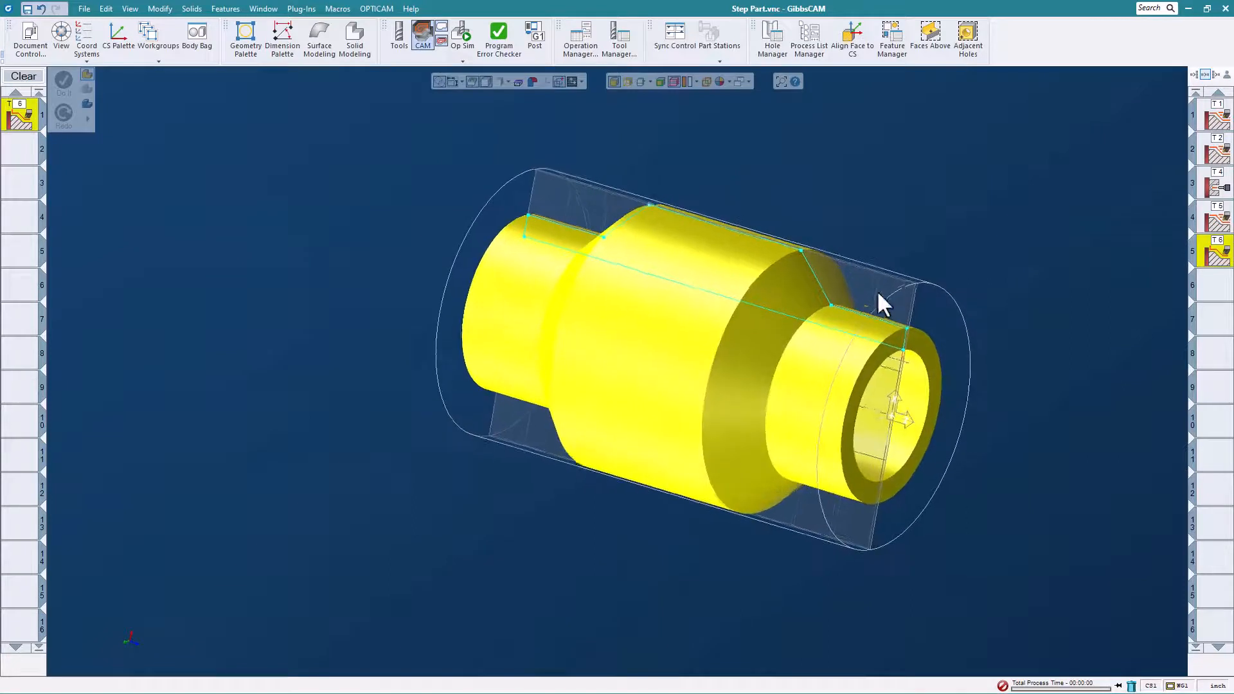
- Run Op Sim on the revised step part's turning operations and inspect the machined shape
{"action": "left_click", "coordinate": [464, 35]}
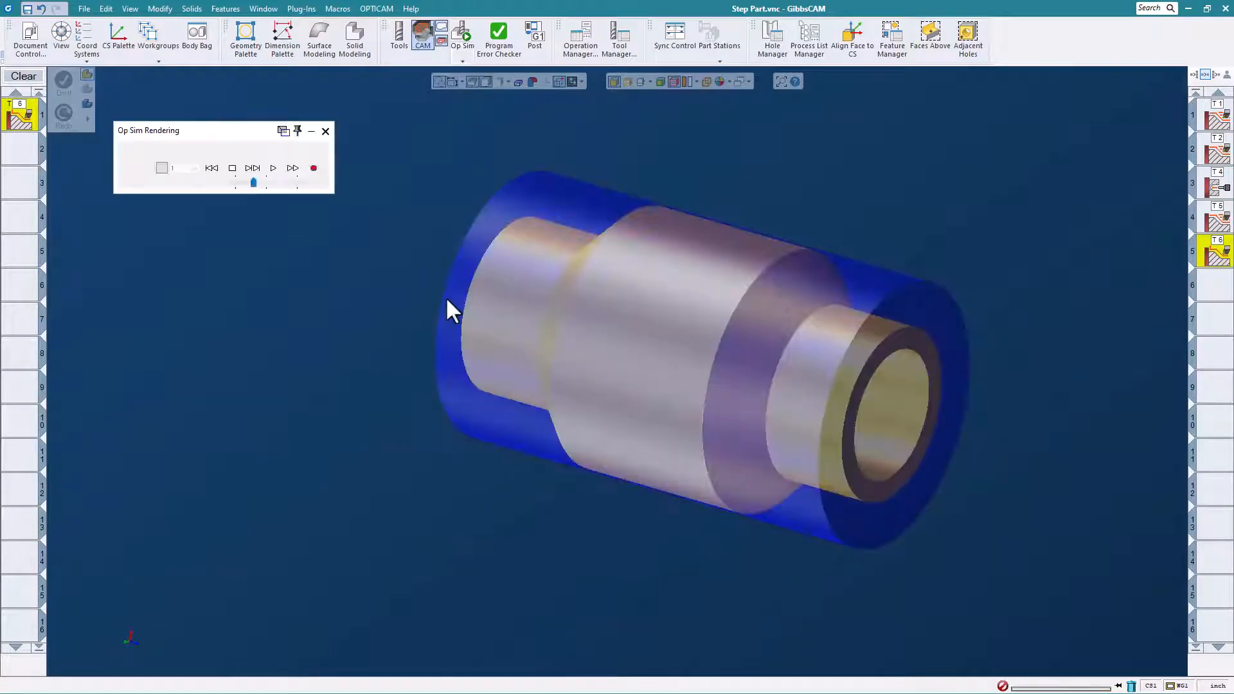
{"action": "left_click", "coordinate": [273, 169]}
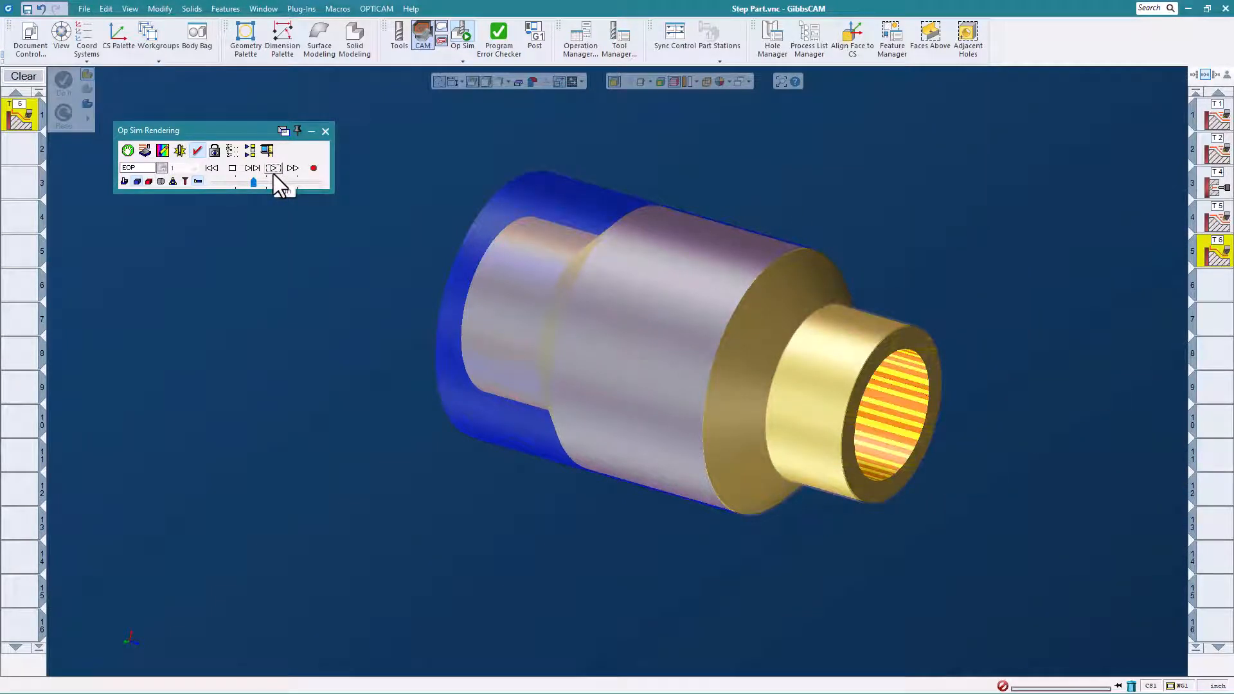
{"action": "middle_click_drag", "start_coordinate": [783, 268], "coordinate": [684, 325]}
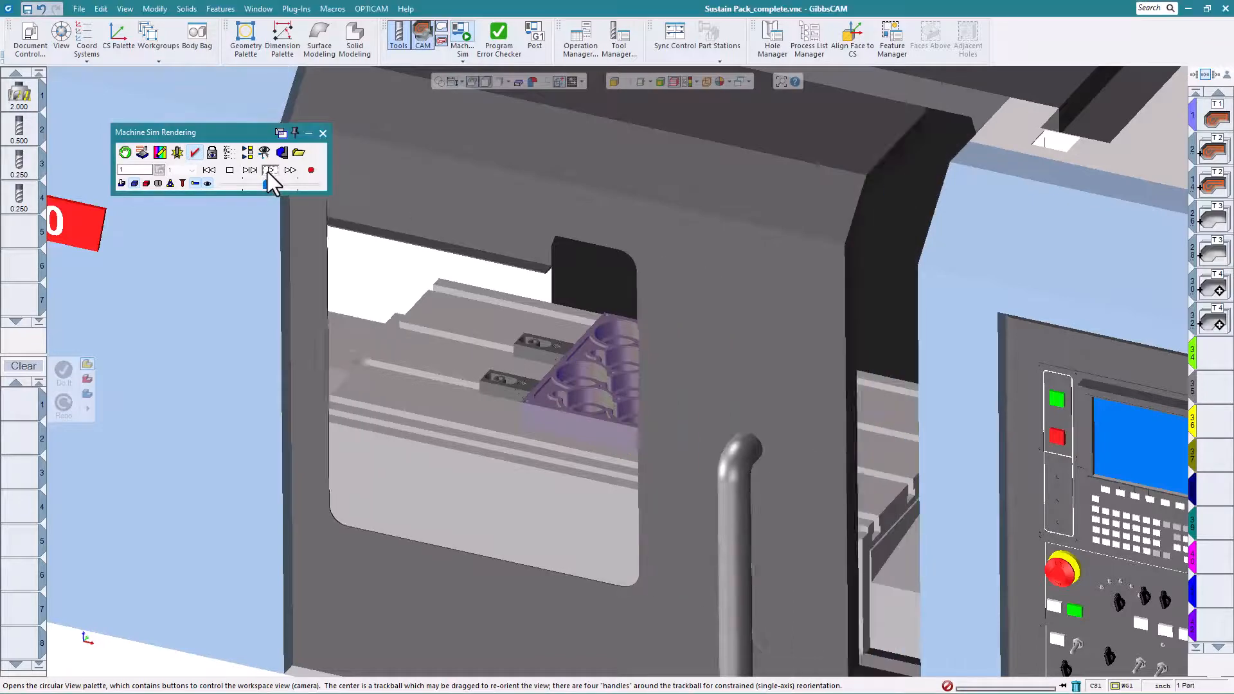
- Play the Machine Sim of the Sustain Pack part's milling operations
{"action": "left_click", "coordinate": [270, 170]}
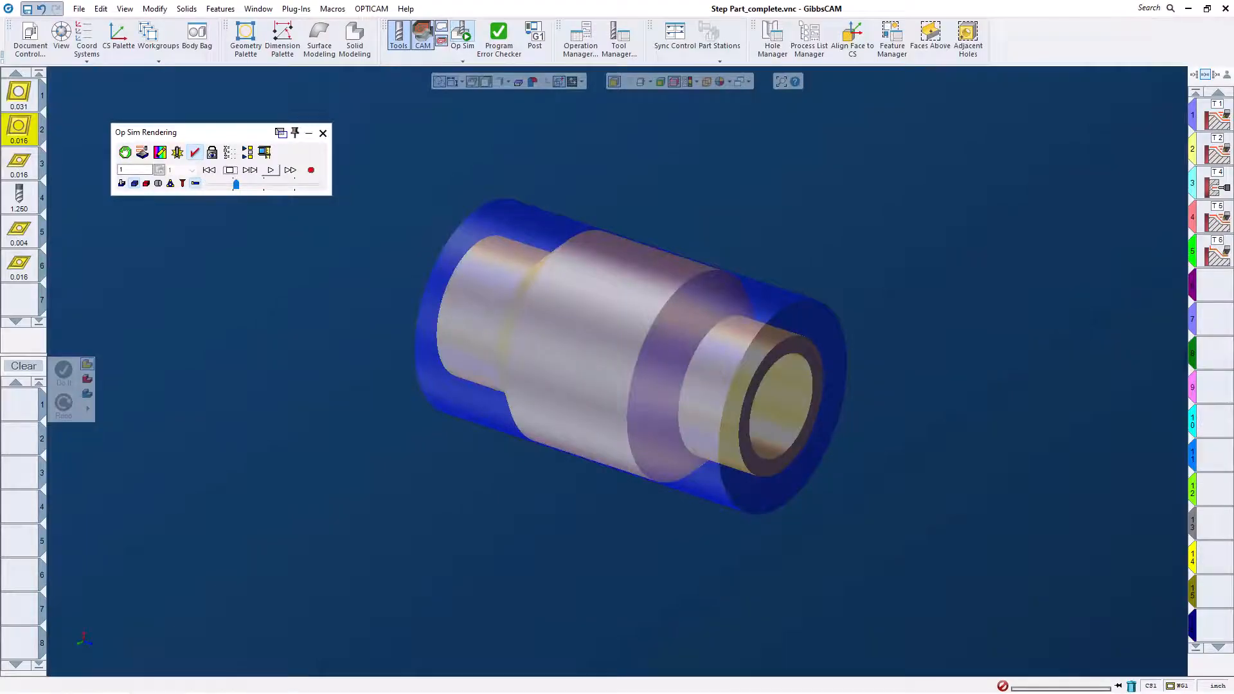
{"action": "left_click", "coordinate": [271, 170]}
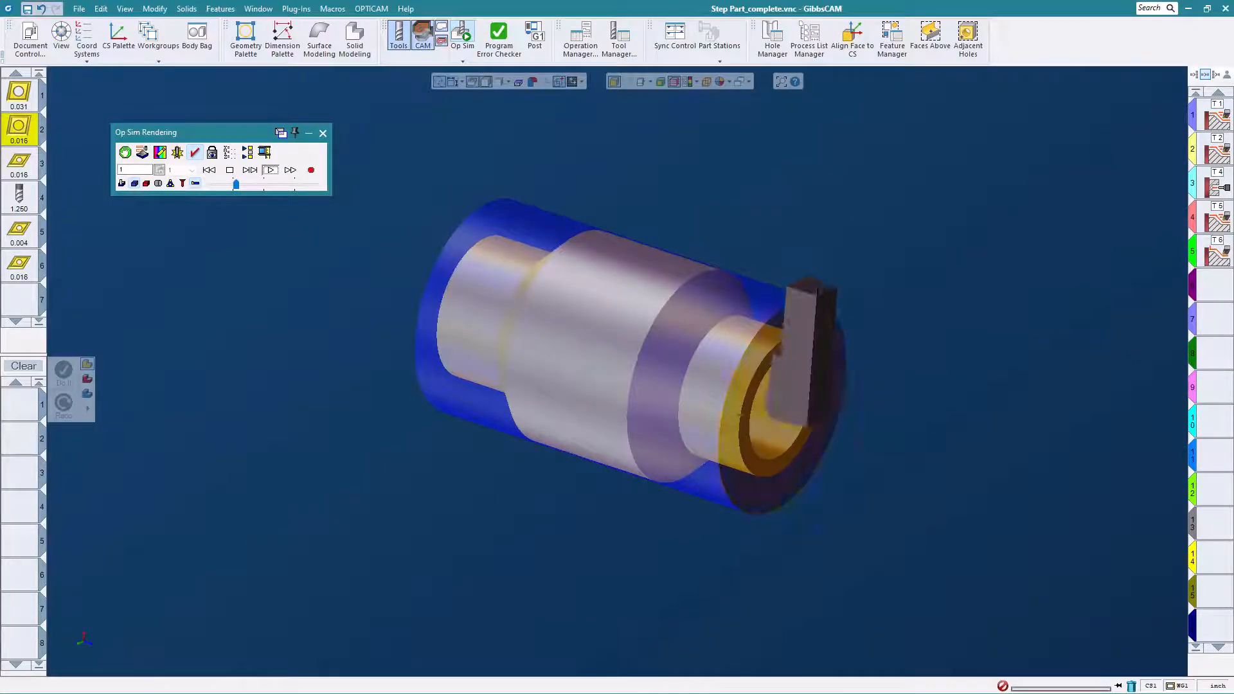